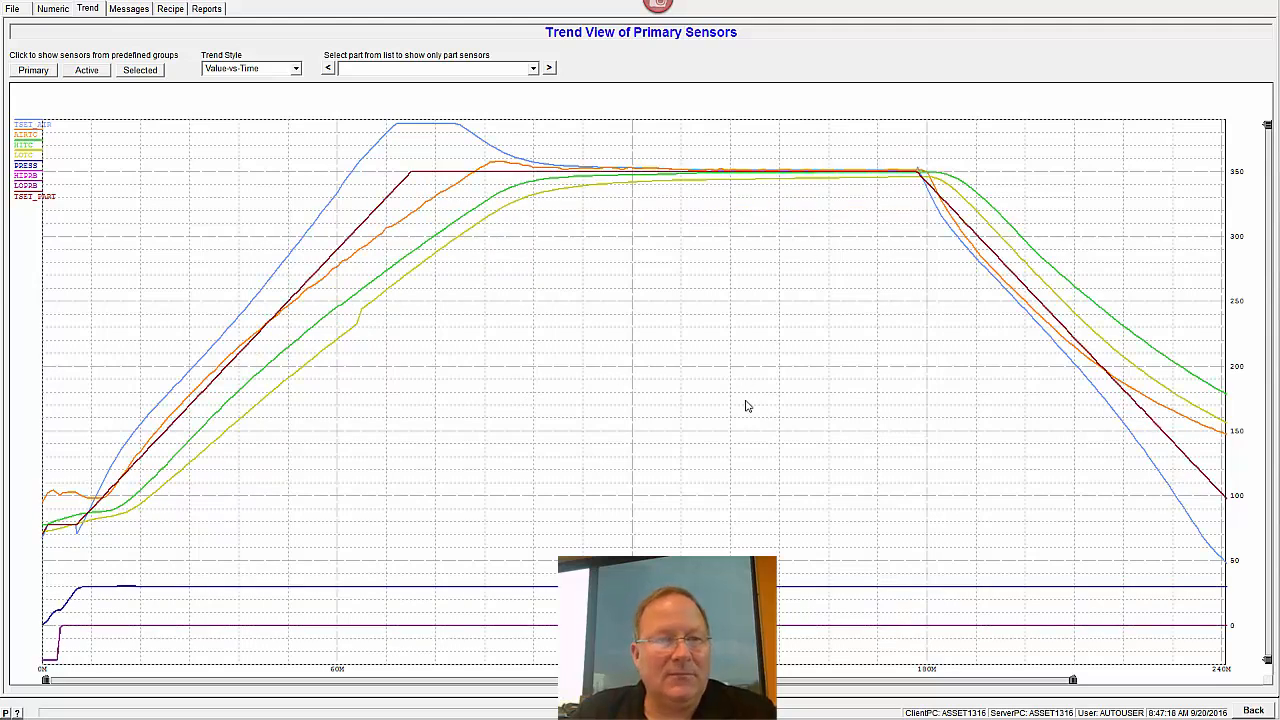
- Open the batch quality report and the Test Card's settings, and examine the recipe used for card matching
{"action": "left_click", "coordinate": [205, 9]}
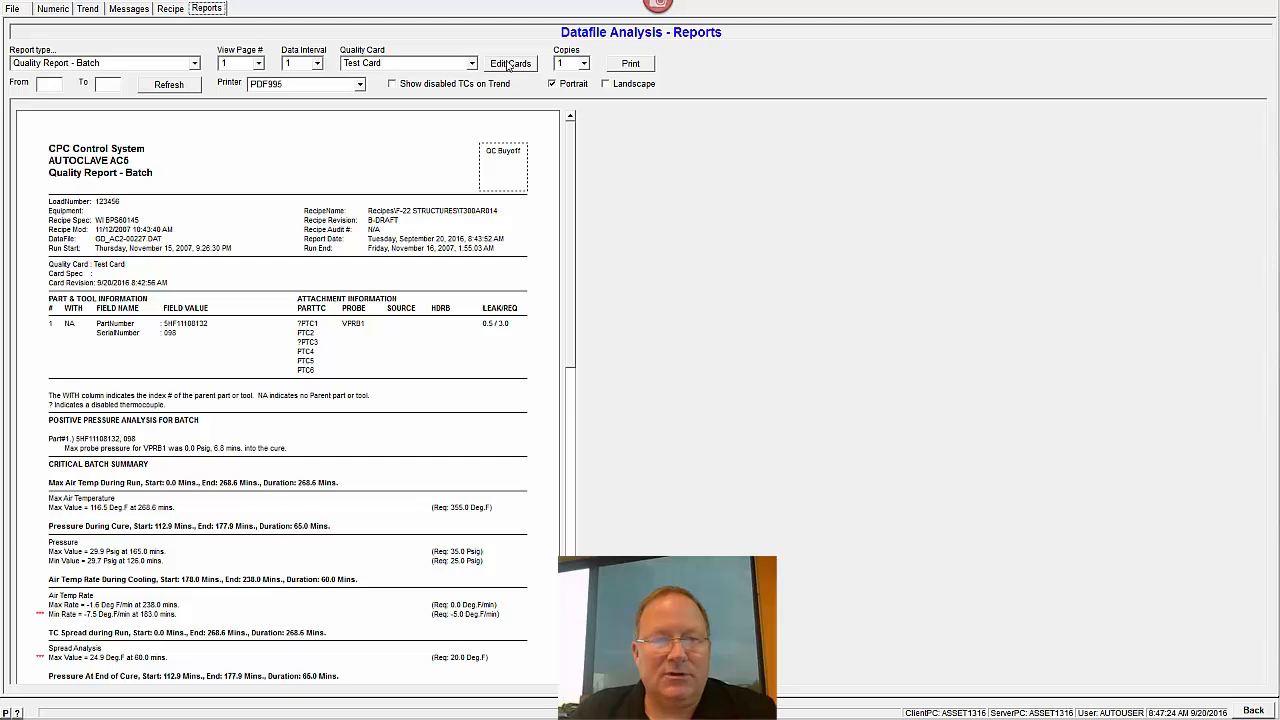
{"action": "left_click", "coordinate": [509, 64]}
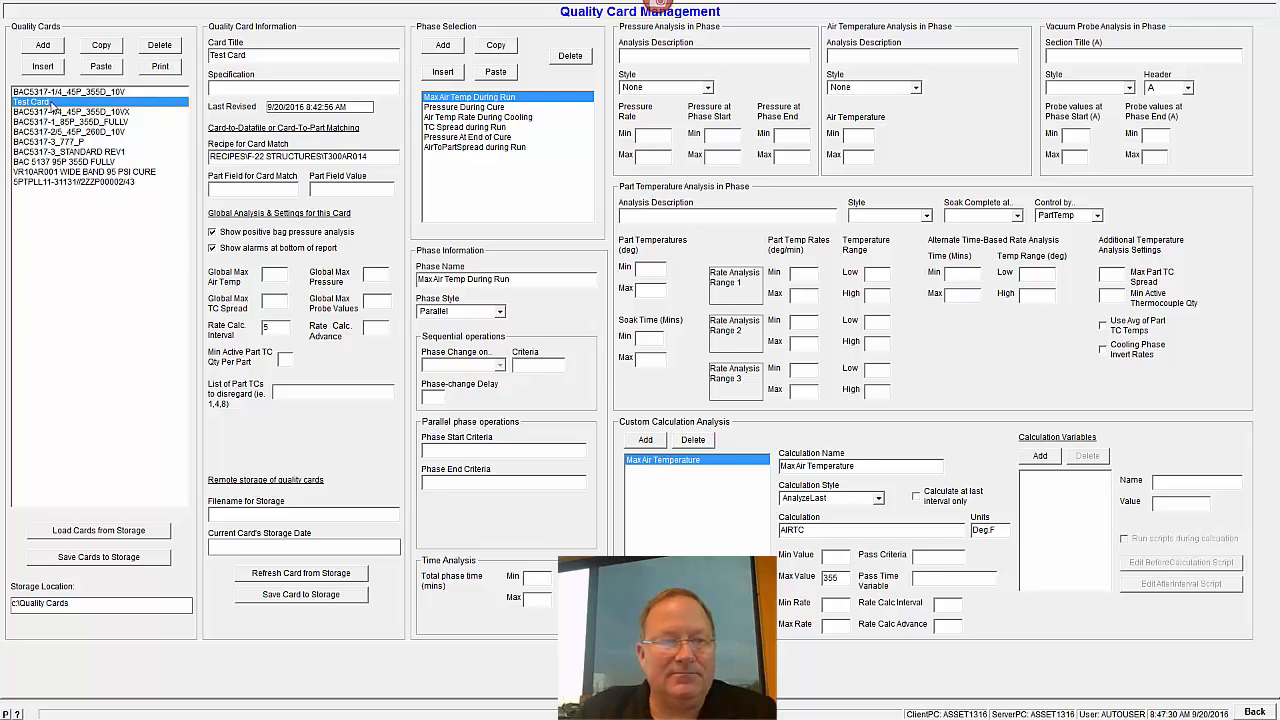
{"action": "left_click_drag", "start_coordinate": [324, 162], "coordinate": [183, 161]}
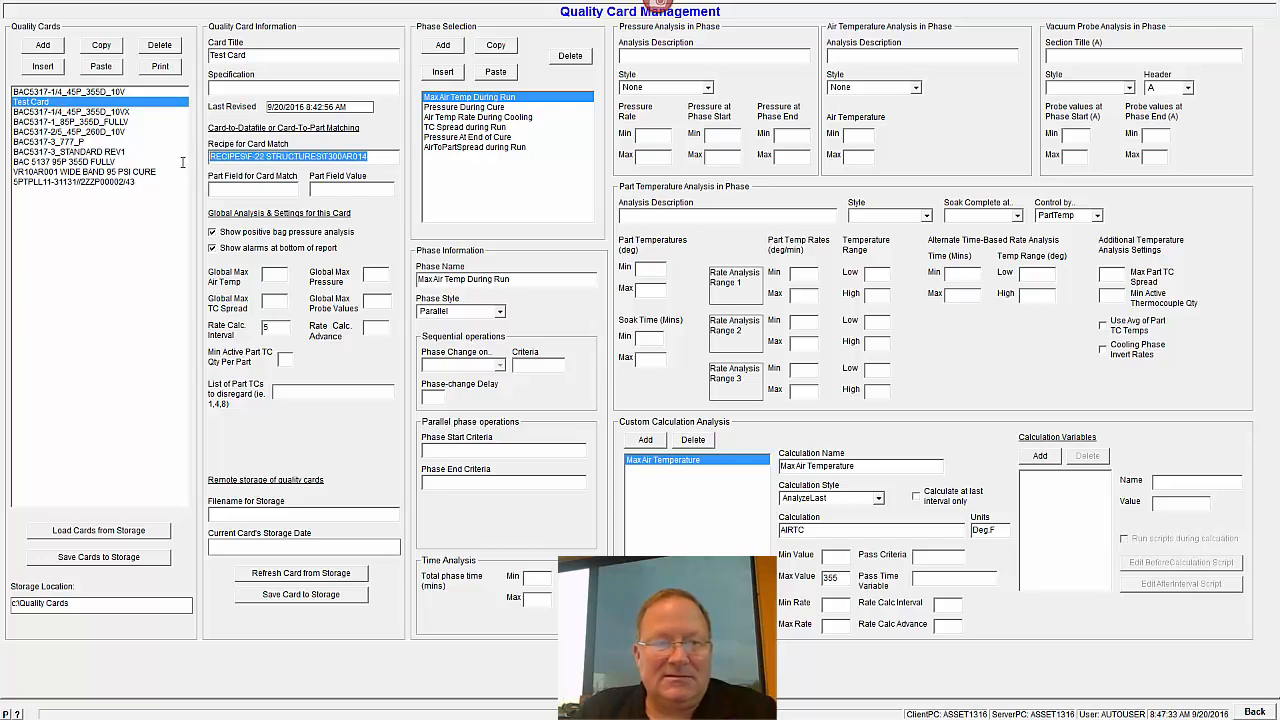
{"action": "left_click", "coordinate": [266, 158]}
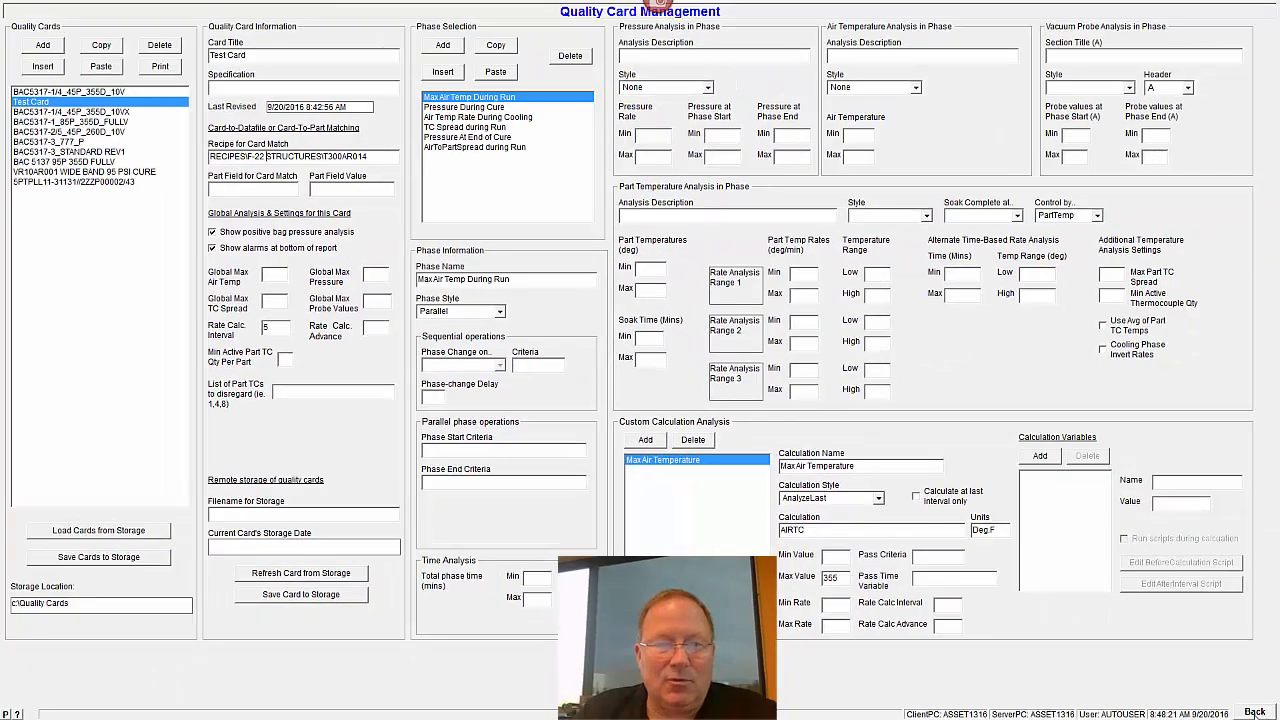
- Return to the batch quality report and review its positive pressure analysis and critical batch summary
{"action": "left_click", "coordinate": [1254, 712]}
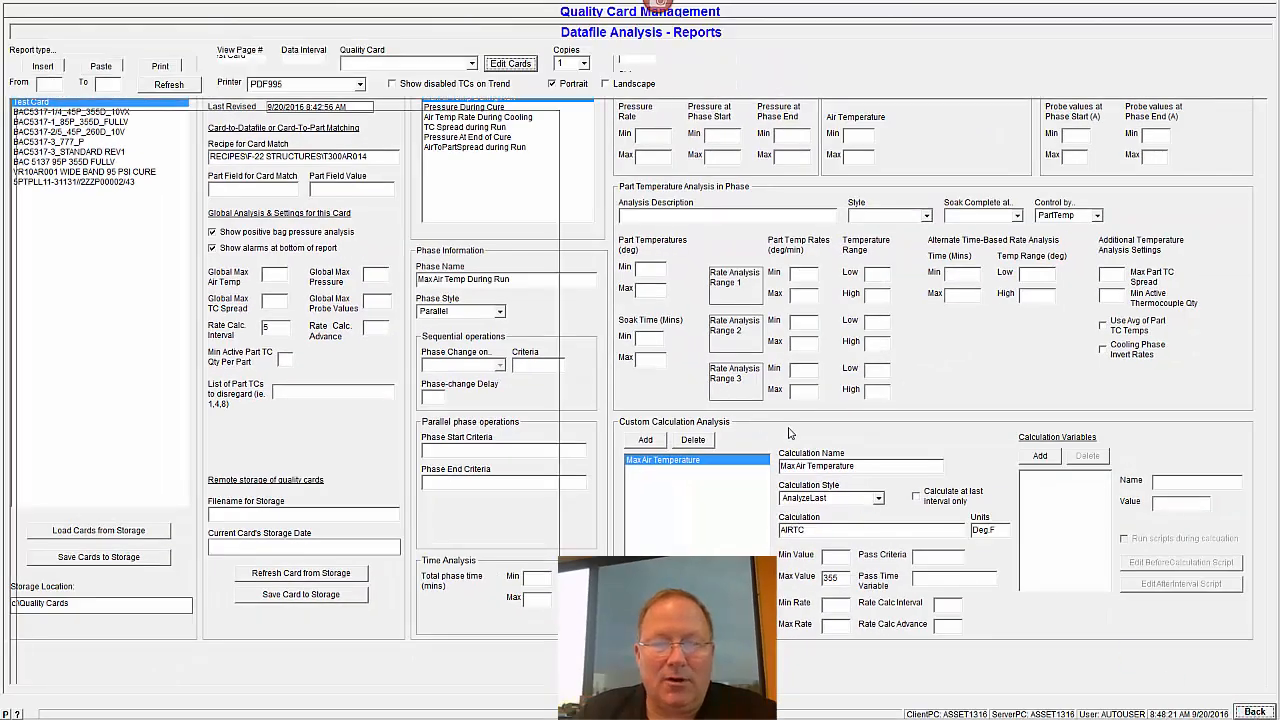
{"action": "scroll", "coordinate": [233, 328], "scroll_direction": "down", "scroll_amount": 2}
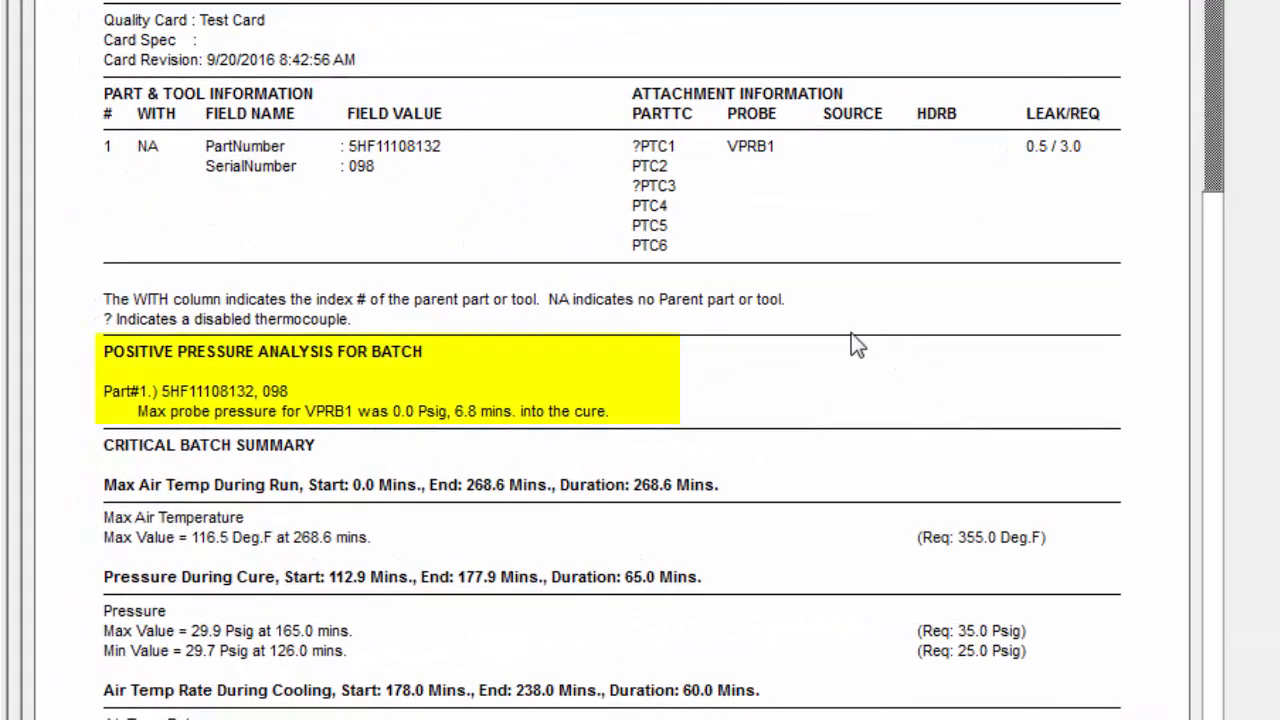
{"action": "left_click_drag", "start_coordinate": [1205, 83], "coordinate": [1186, 110]}
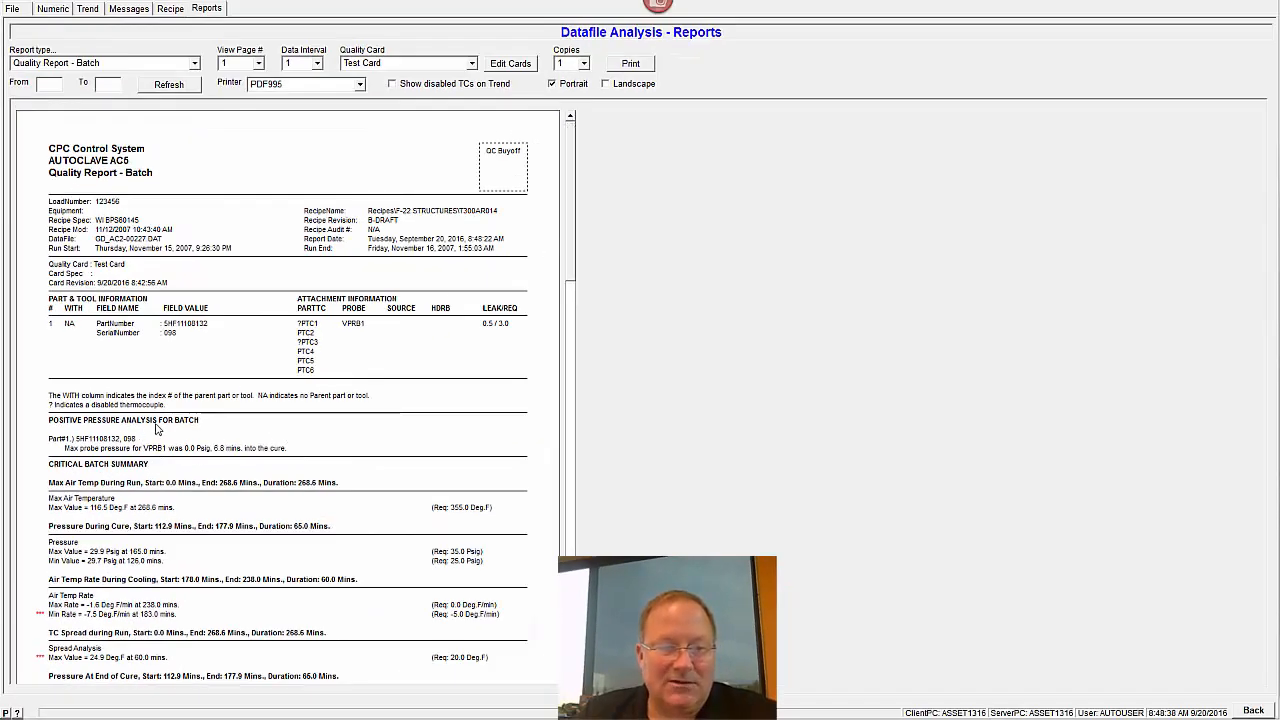
- Turn off the positive bag pressure analysis and the bottom-of-report alarms for the Test Card, and review the regenerated report
{"action": "left_click", "coordinate": [509, 64]}
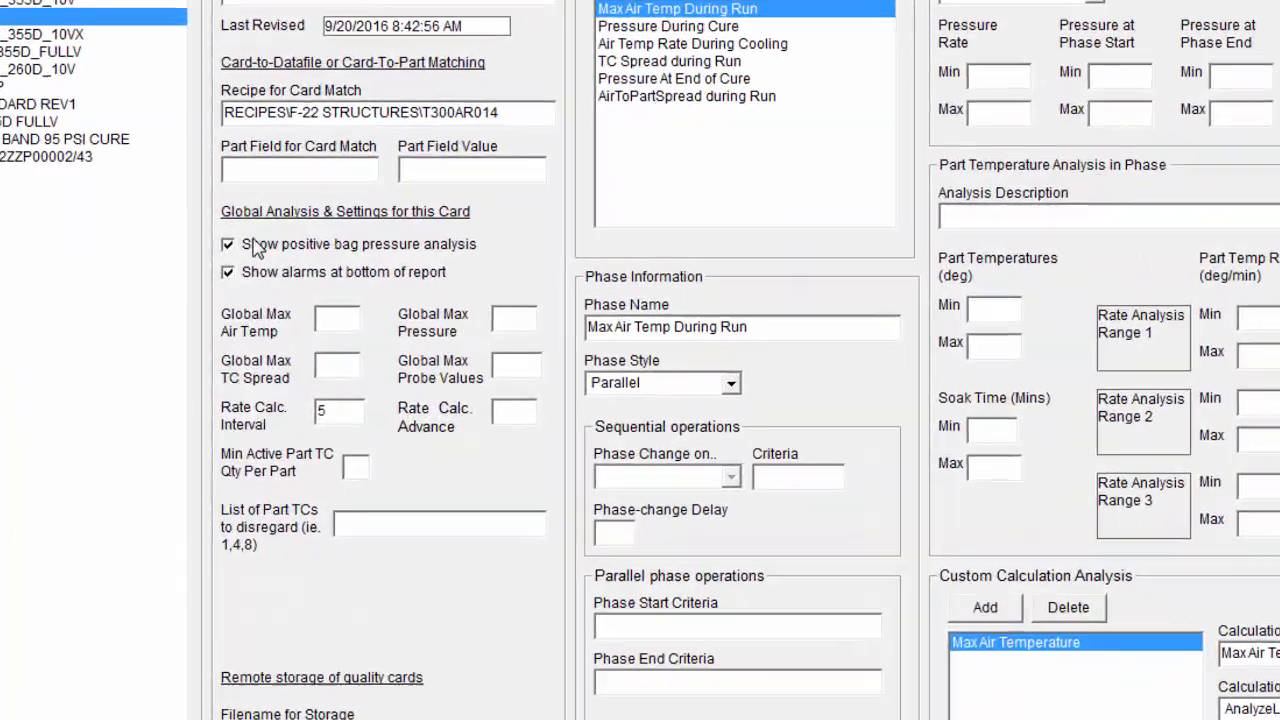
{"action": "left_click", "coordinate": [224, 232]}
{"action": "left_click", "coordinate": [238, 249]}
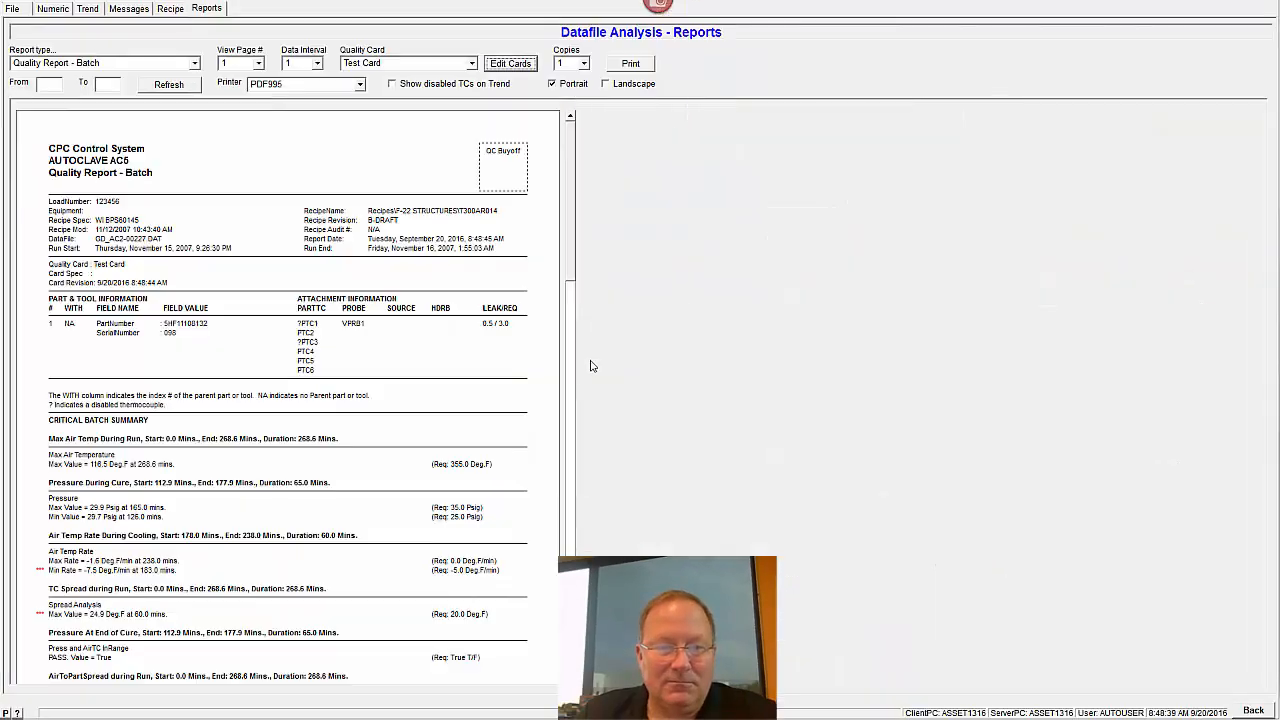
{"action": "mouse_move", "coordinate": [574, 255]}
{"action": "left_mouse_down"}
{"action": "mouse_move", "coordinate": [575, 357]}
{"action": "mouse_move", "coordinate": [573, 274]}
{"action": "left_mouse_up"}
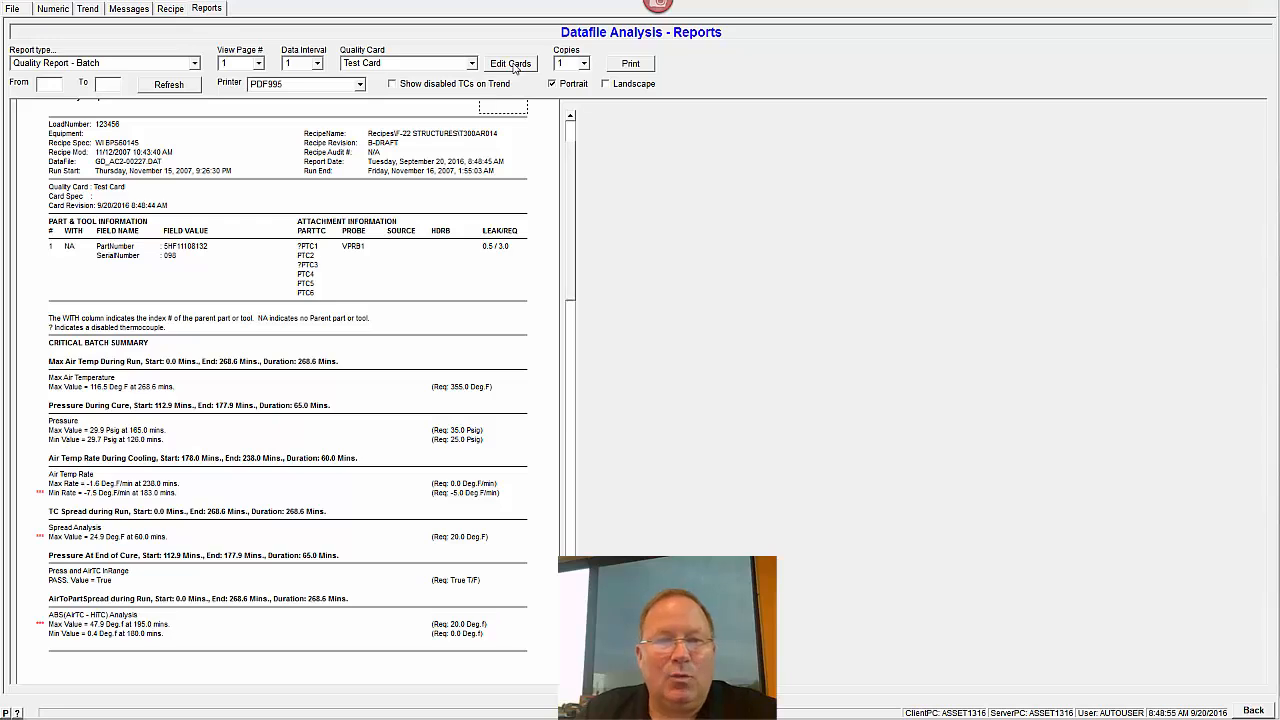
- Check the Test Card's settings again and return to the batch quality report
{"action": "left_click", "coordinate": [512, 65]}
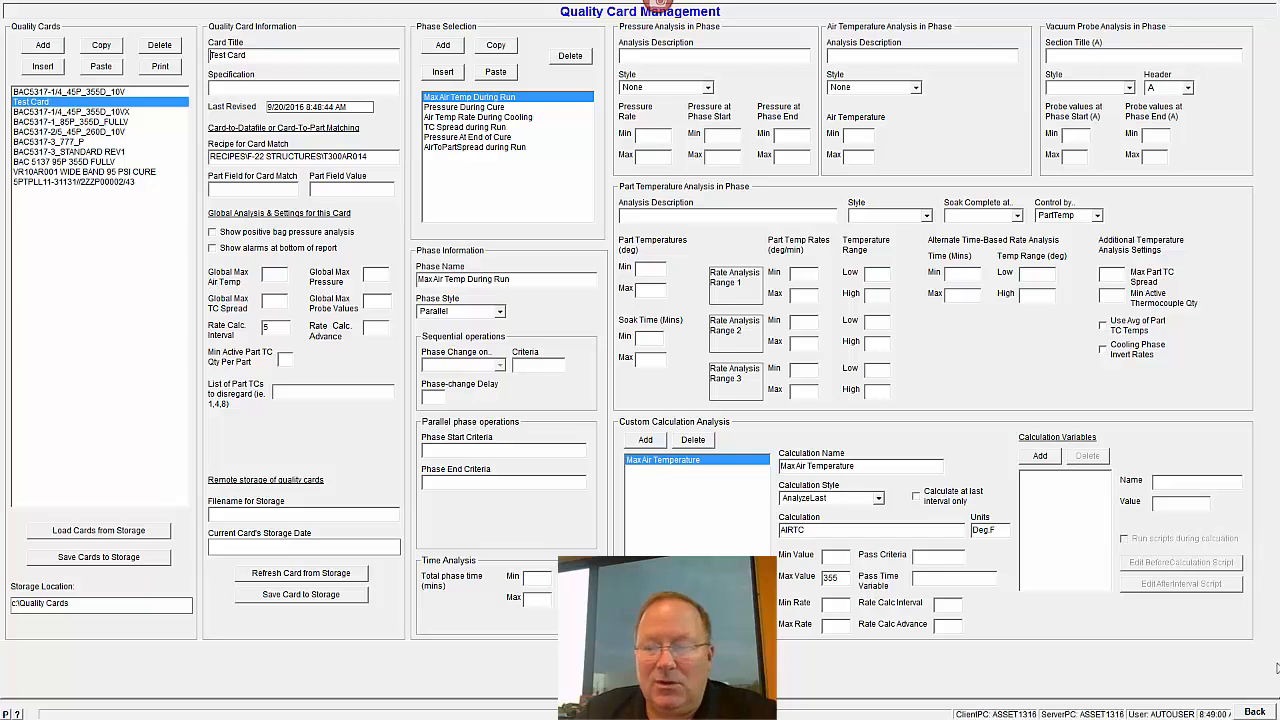
{"action": "left_click", "coordinate": [1254, 711]}
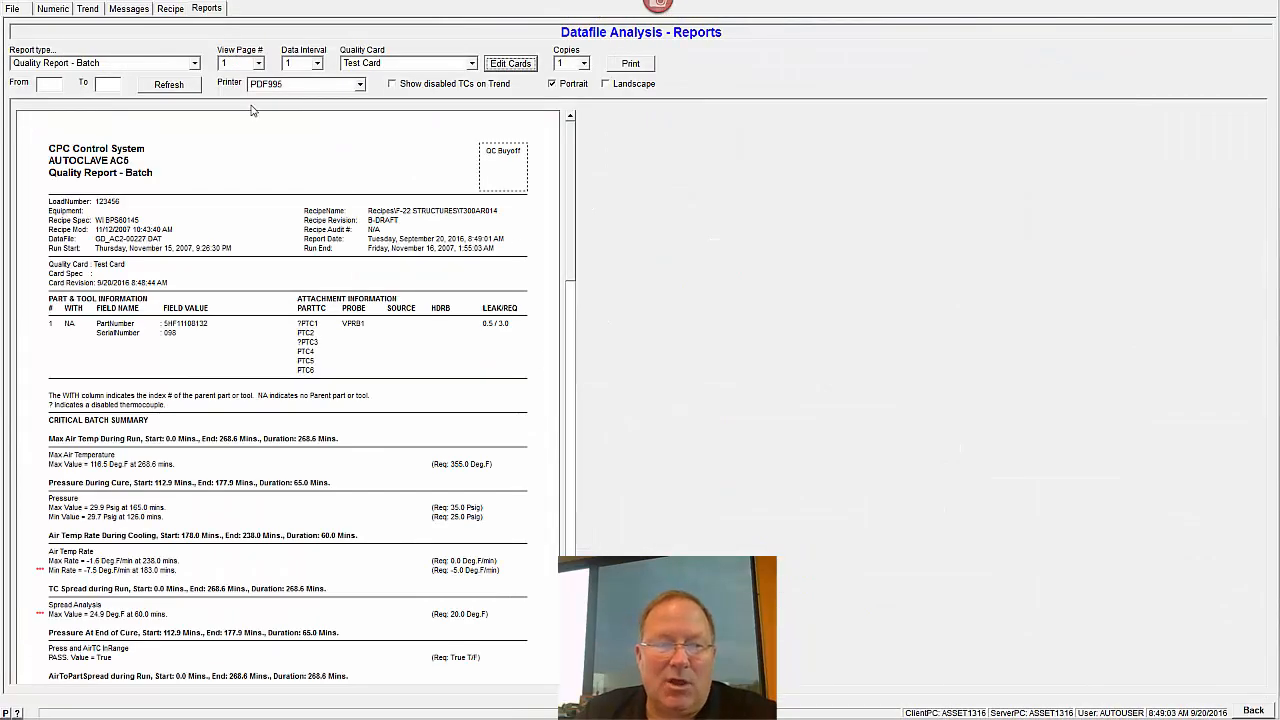
{"action": "left_click", "coordinate": [116, 63]}
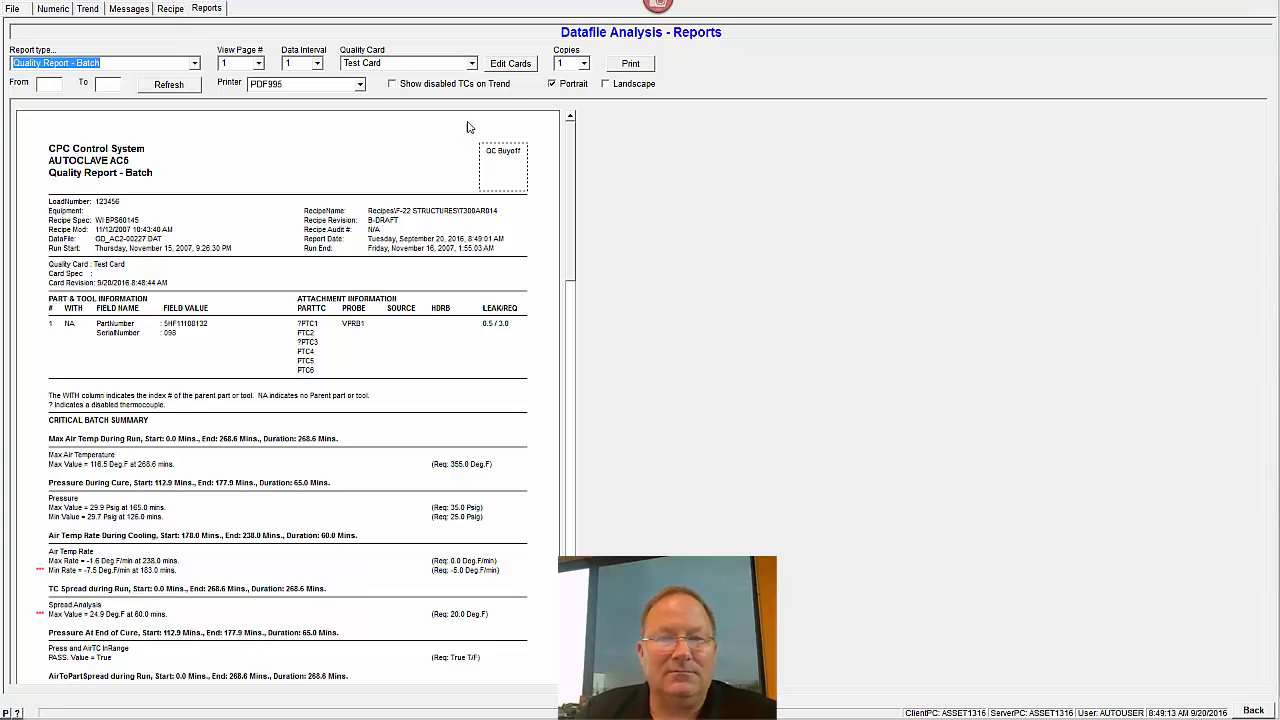
- Open the Test Card for editing and look through its phases from Max Air Temp During Run to AirToPartSpread during Run
{"action": "left_click", "coordinate": [508, 66]}
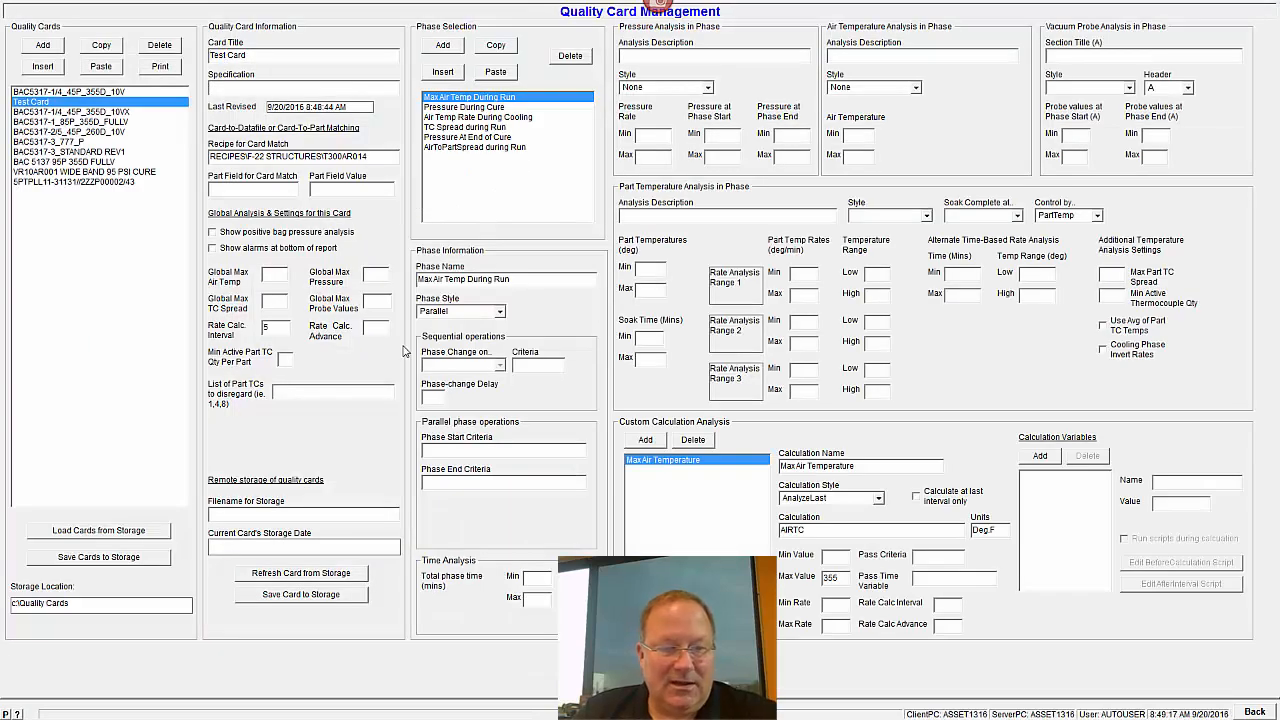
{"action": "left_click", "coordinate": [502, 108]}
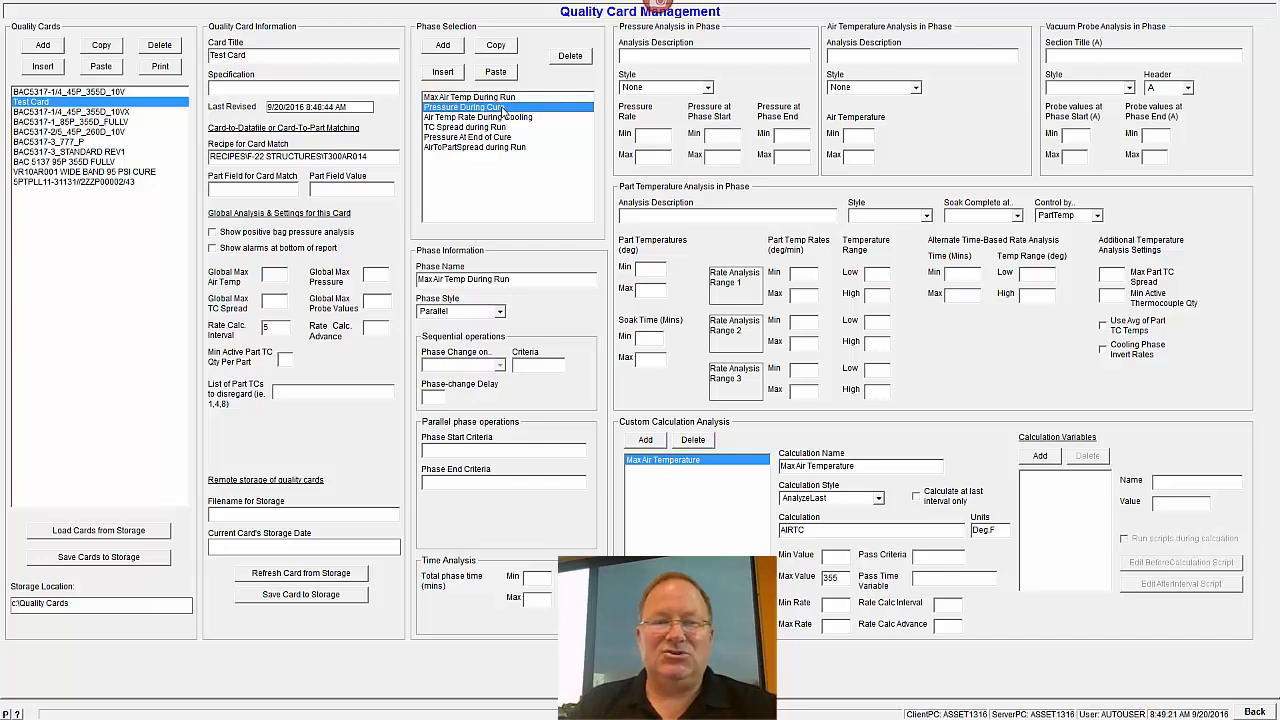
{"action": "left_click", "coordinate": [504, 117]}
{"action": "left_click", "coordinate": [507, 98]}
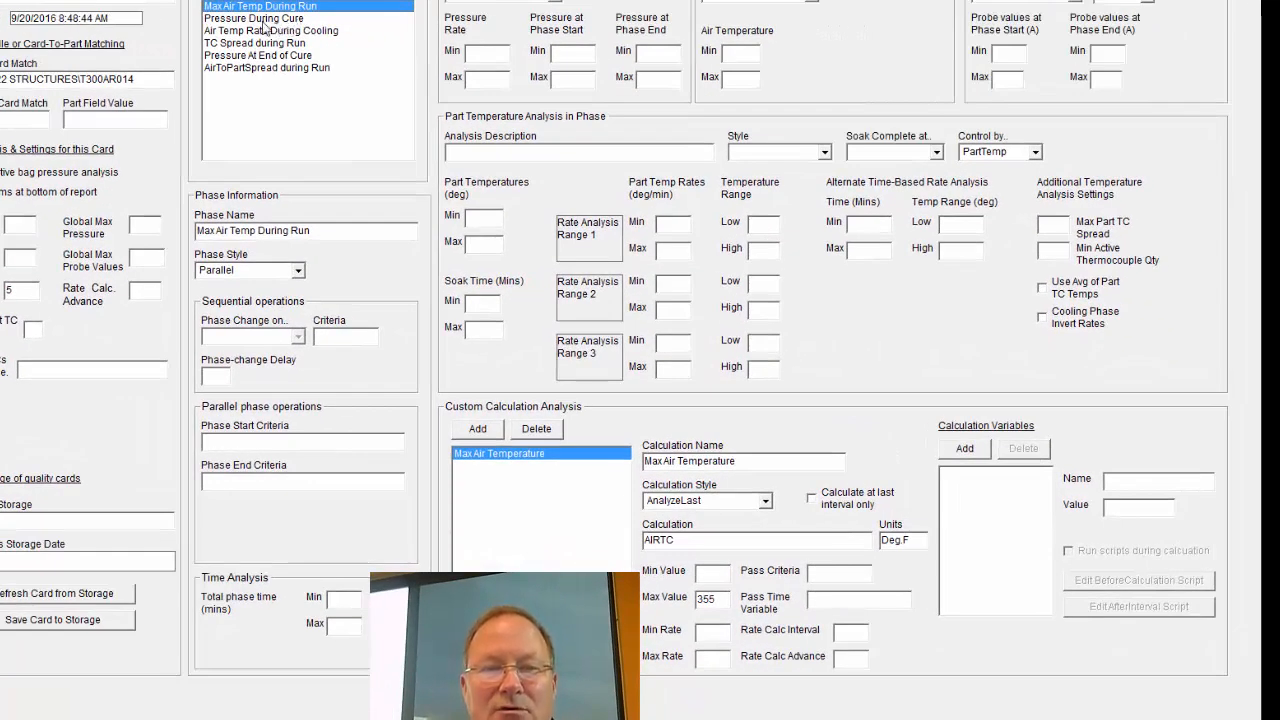
{"action": "left_click", "coordinate": [274, 18]}
{"action": "left_click", "coordinate": [275, 7]}
{"action": "left_click", "coordinate": [277, 18]}
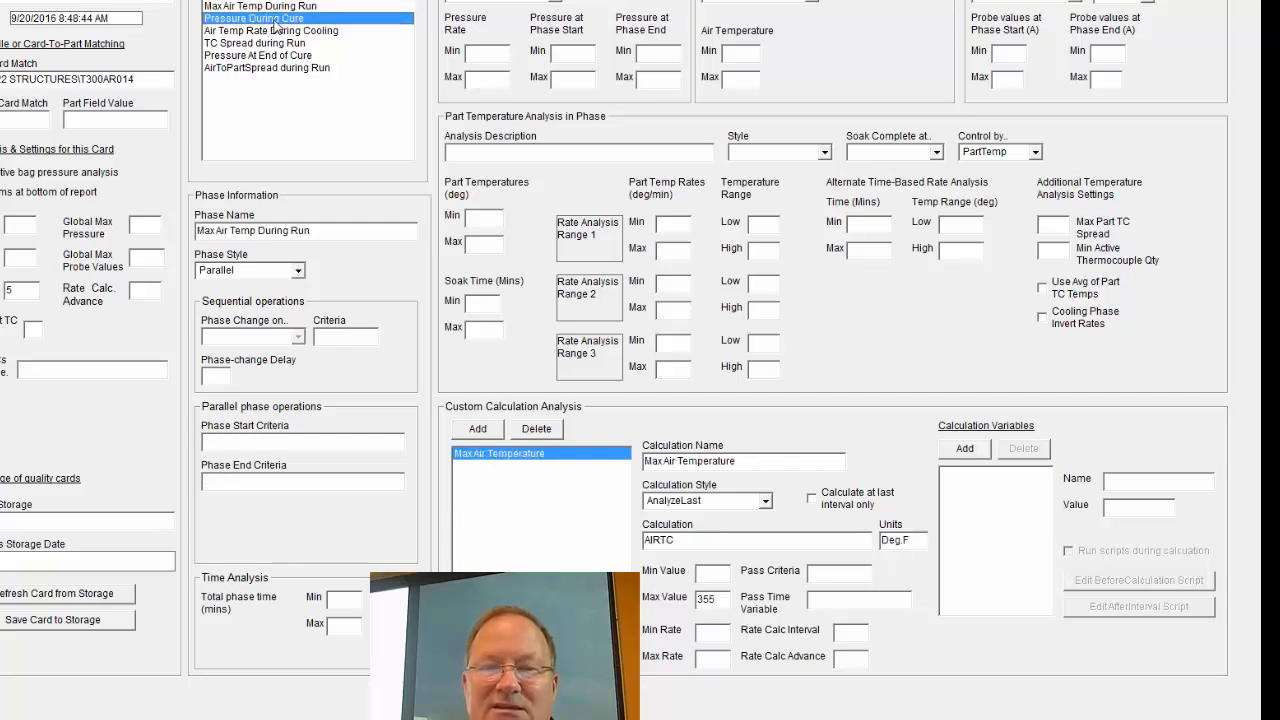
{"action": "left_click", "coordinate": [278, 30]}
{"action": "left_click", "coordinate": [280, 44]}
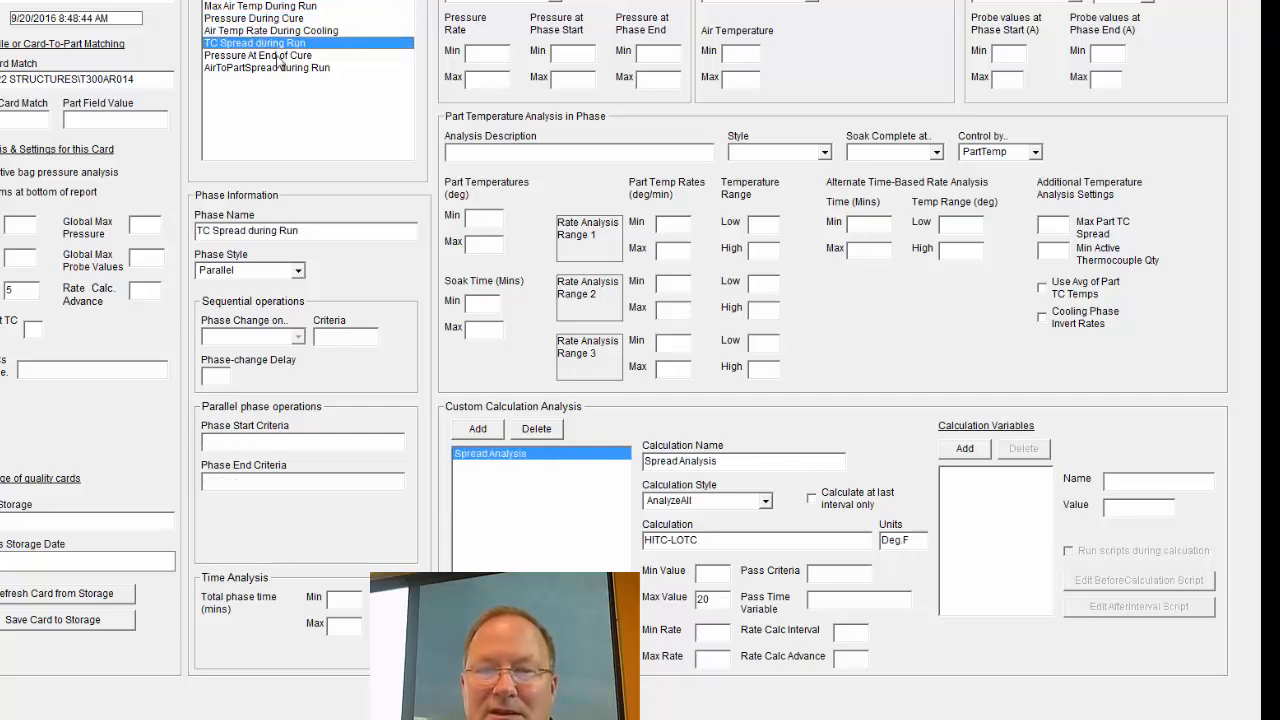
{"action": "left_click", "coordinate": [280, 57]}
{"action": "left_click", "coordinate": [280, 68]}
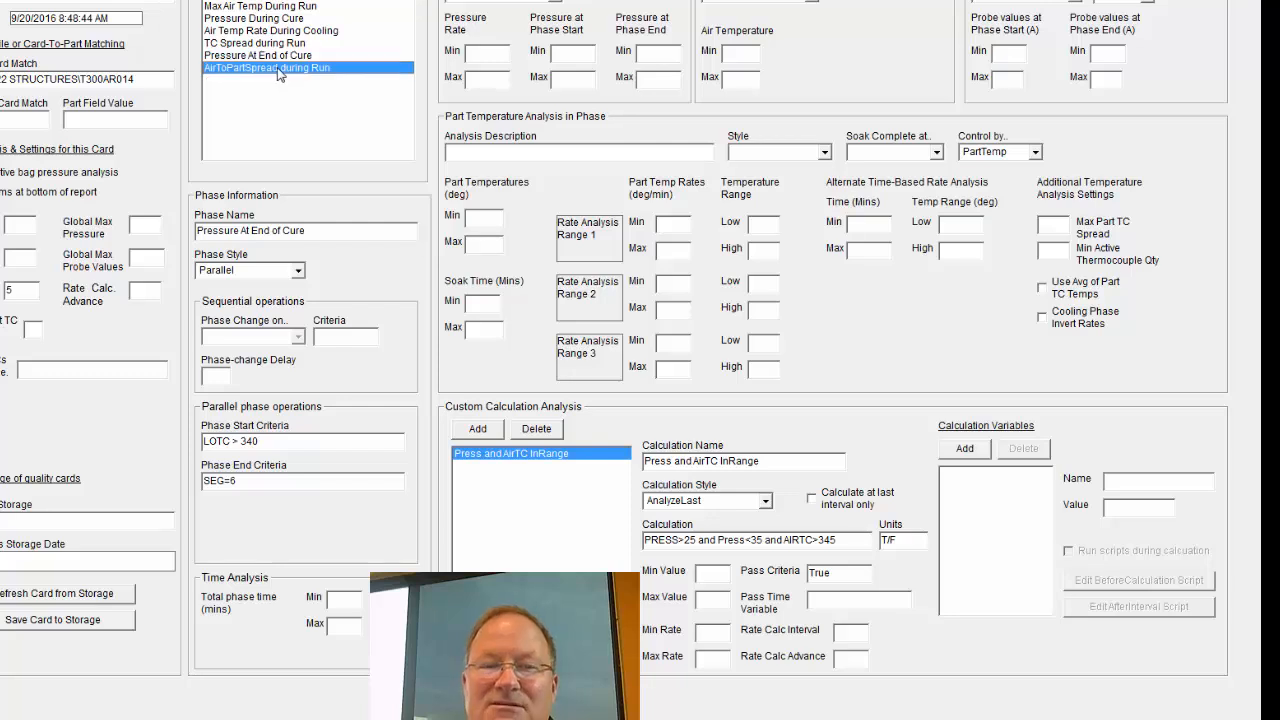
{"action": "left_click", "coordinate": [283, 7]}
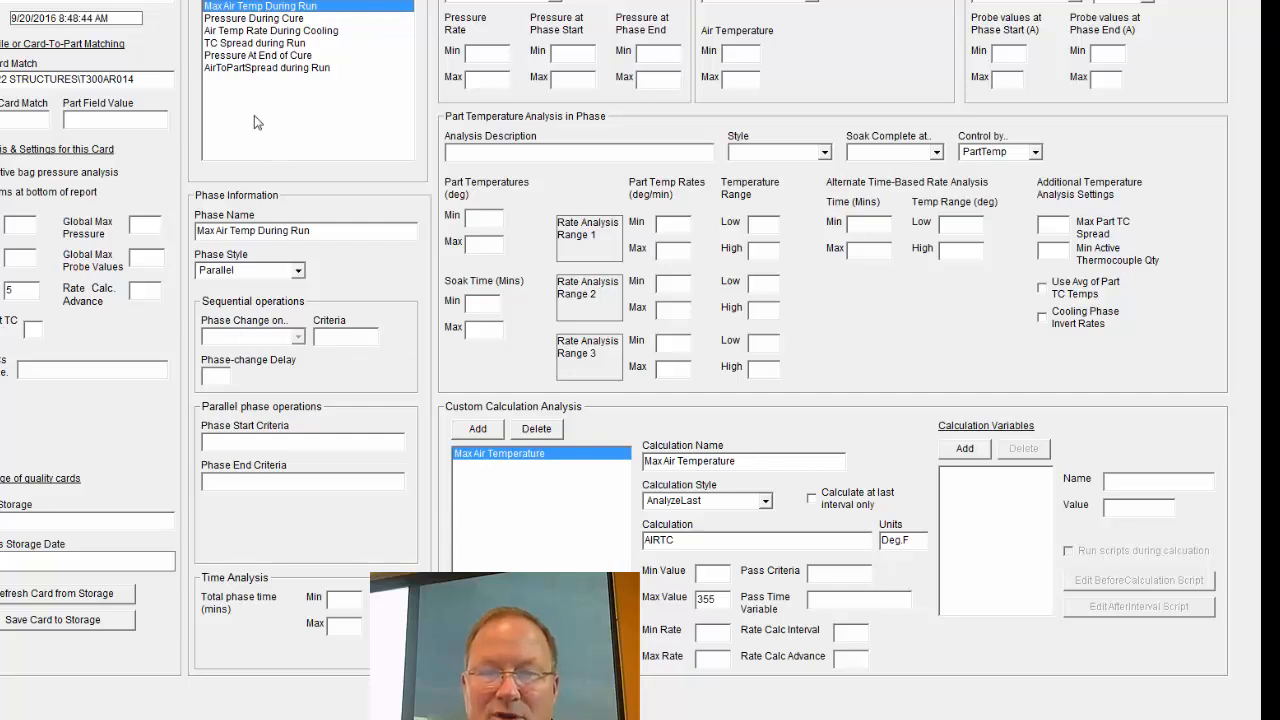
- Compare the settings of the Max Air Temp, Pressure During Cure, Air Temp Rate and TC Spread phases
{"action": "left_click", "coordinate": [264, 19]}
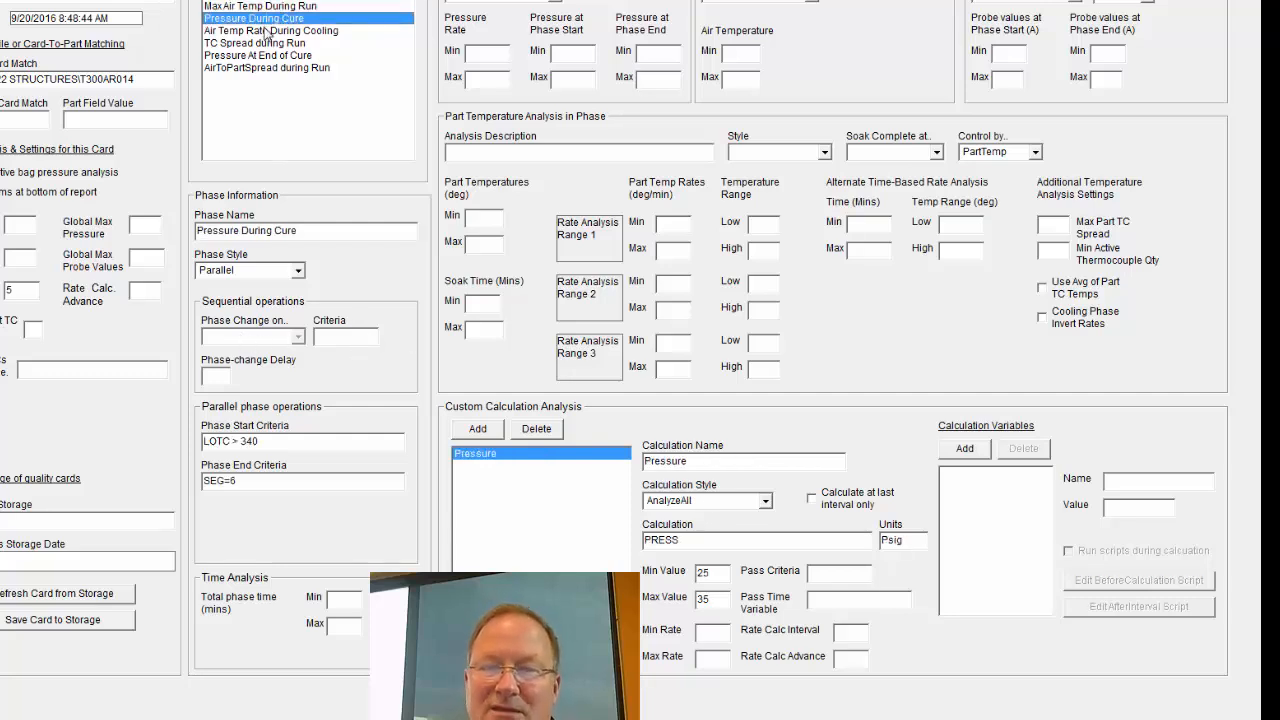
{"action": "left_click", "coordinate": [267, 32]}
{"action": "left_click", "coordinate": [269, 44]}
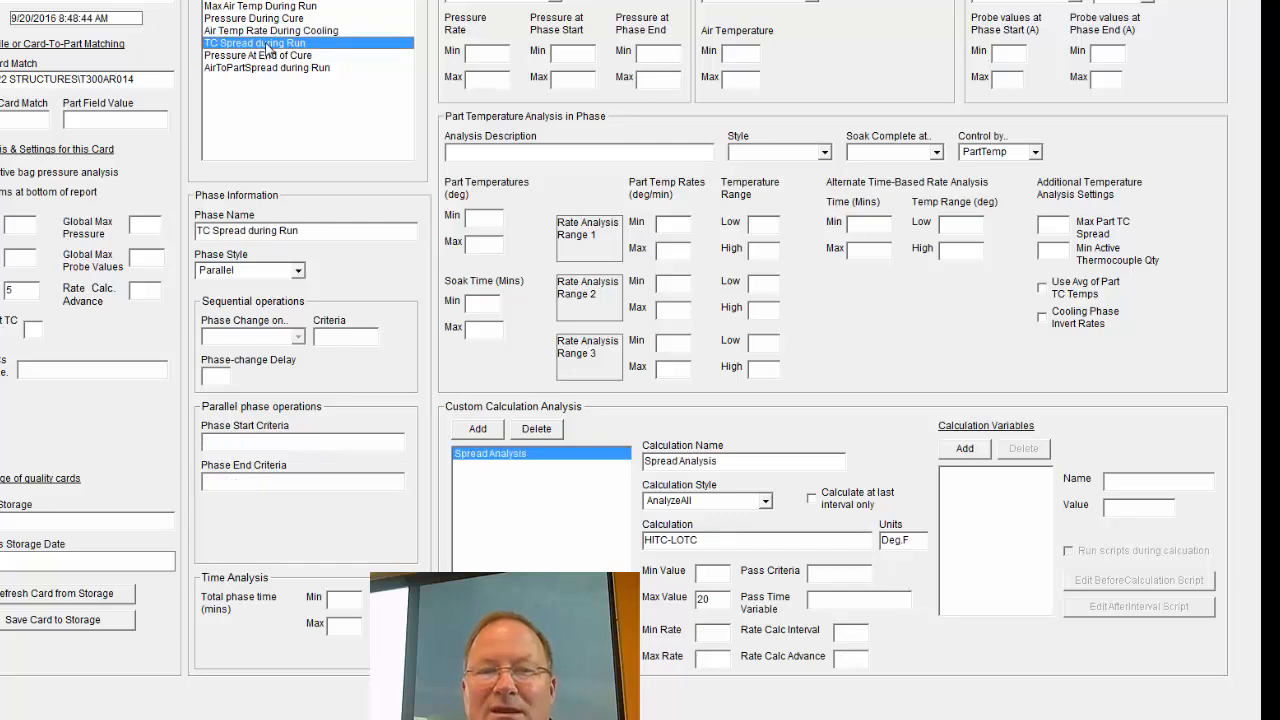
{"action": "left_click", "coordinate": [280, 9]}
{"action": "left_click", "coordinate": [274, 21]}
{"action": "left_click", "coordinate": [271, 44]}
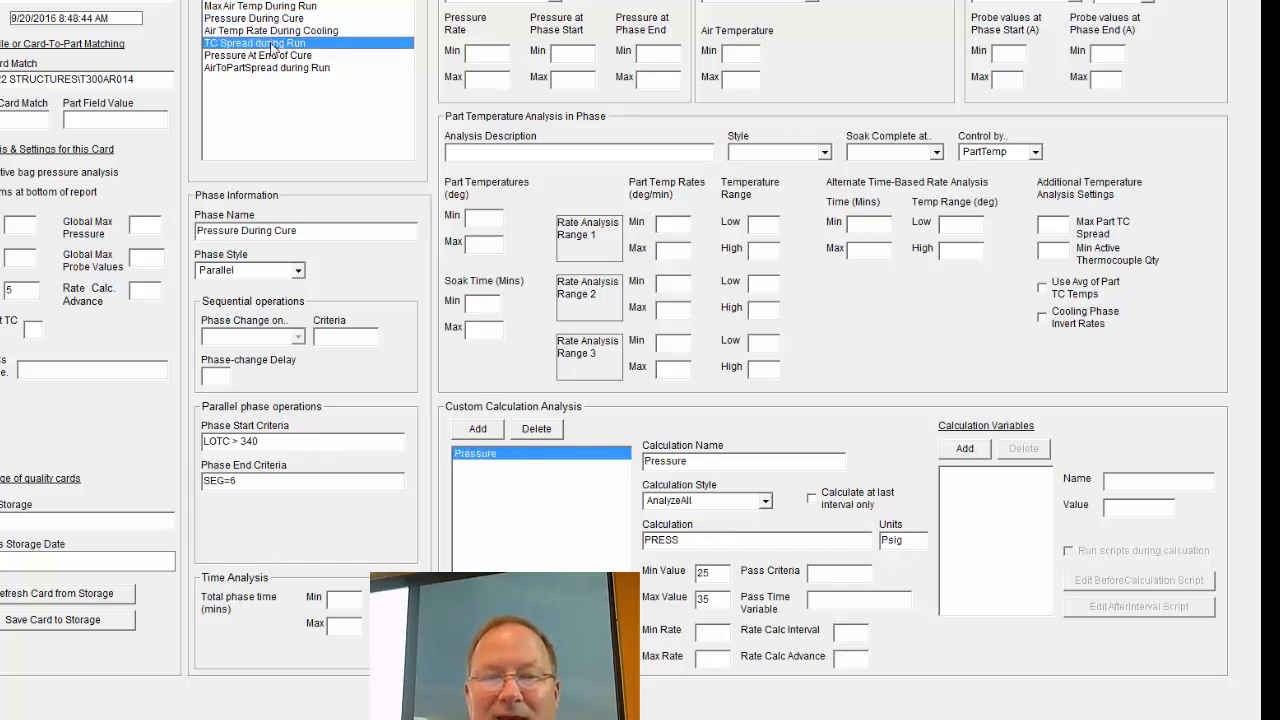
{"action": "left_click", "coordinate": [272, 31]}
{"action": "left_click", "coordinate": [274, 19]}
{"action": "left_click", "coordinate": [277, 8]}
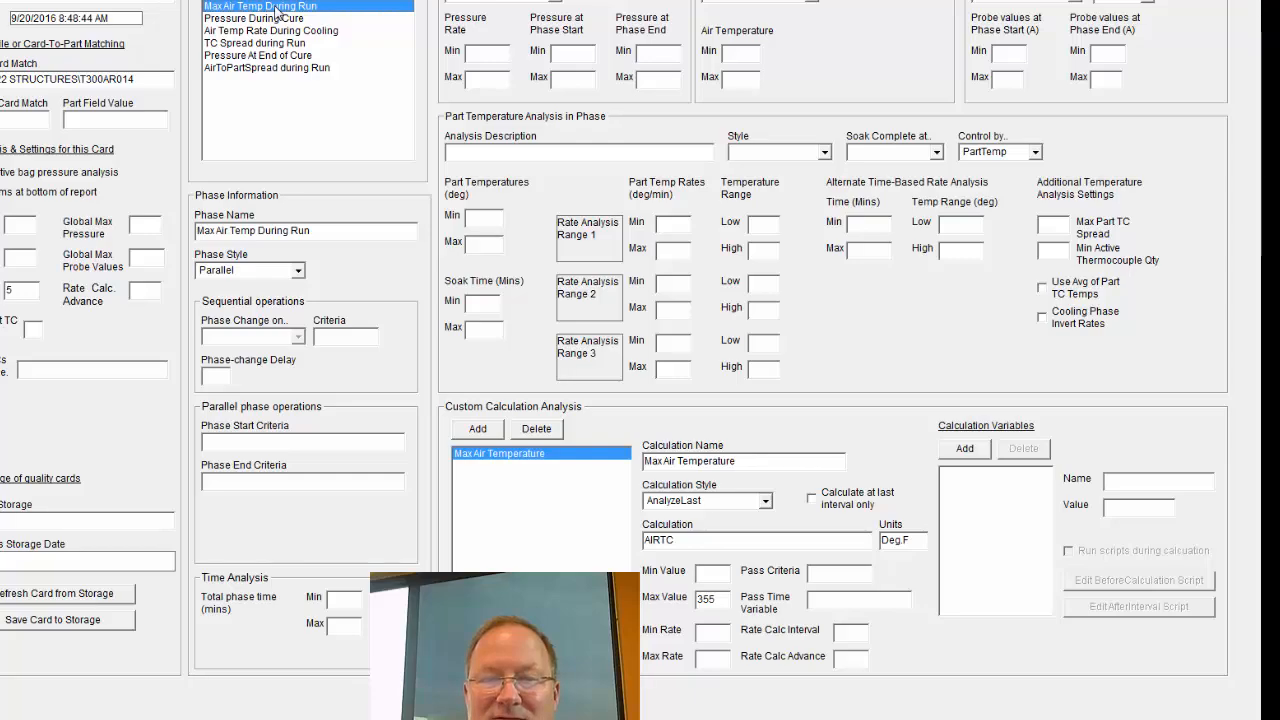
- Examine the phase style of Max Air Temp During Run and compare it with the pressure and cooling phases
{"action": "left_click", "coordinate": [297, 272]}
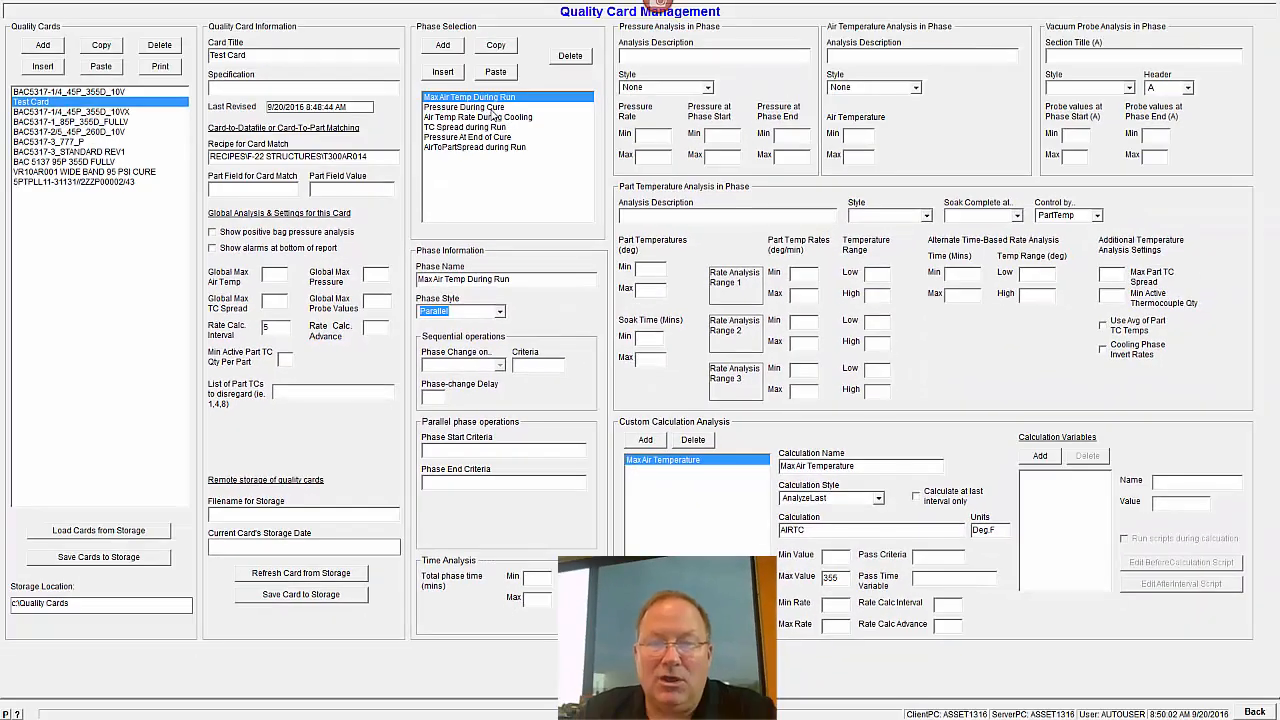
{"action": "left_click", "coordinate": [490, 107]}
{"action": "left_click", "coordinate": [493, 98]}
{"action": "left_click", "coordinate": [491, 107]}
{"action": "left_click", "coordinate": [489, 117]}
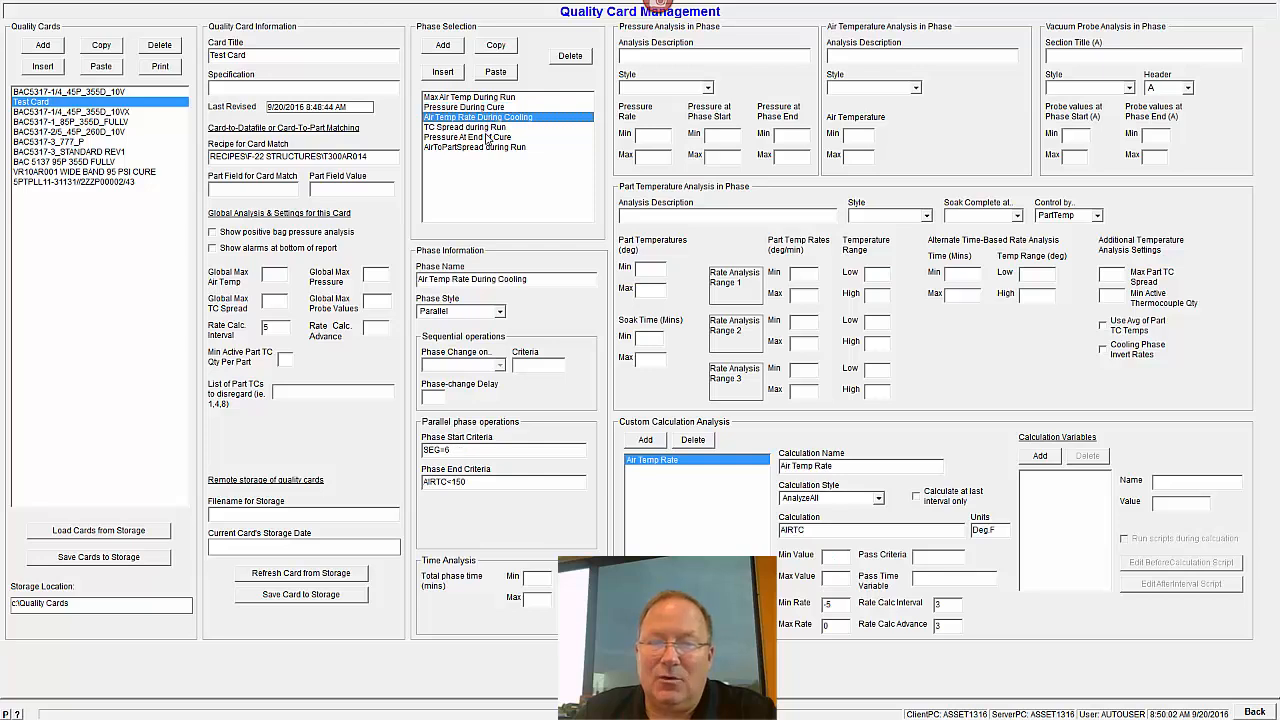
{"action": "left_click", "coordinate": [487, 137]}
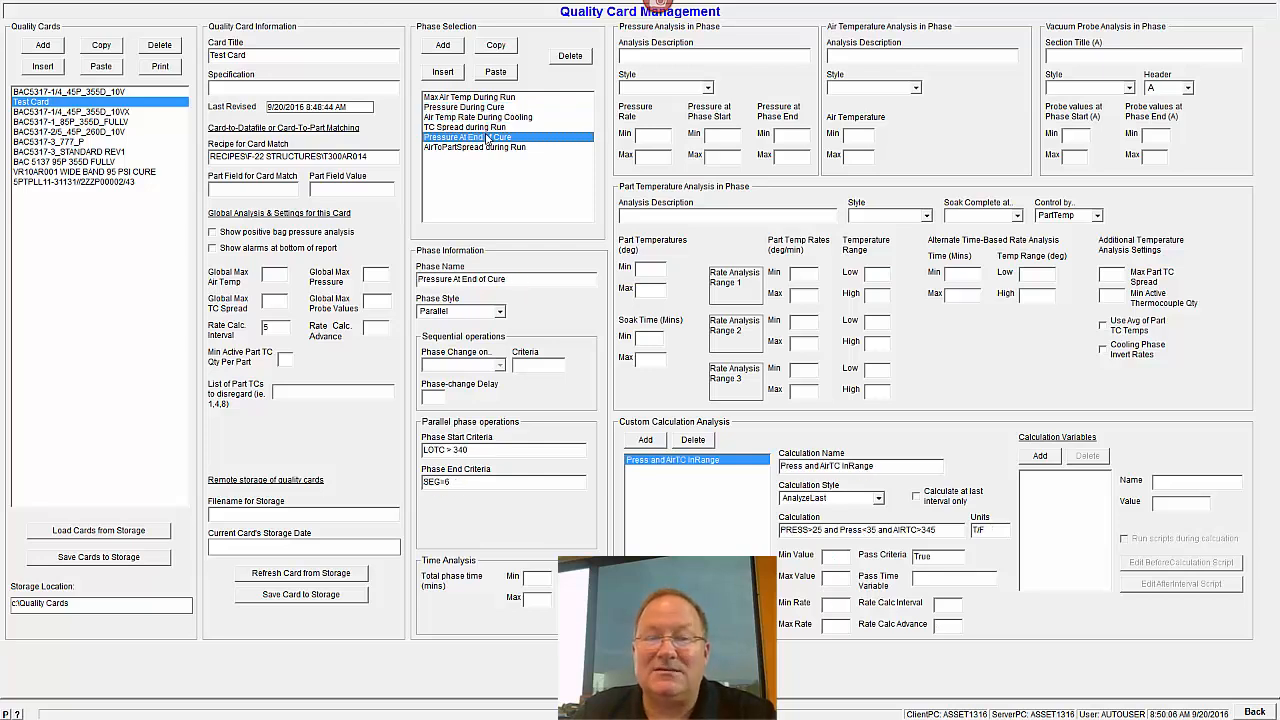
- Examine the parallel phase start and end criteria of the Max Air Temp During Run phase
{"action": "left_click", "coordinate": [490, 98]}
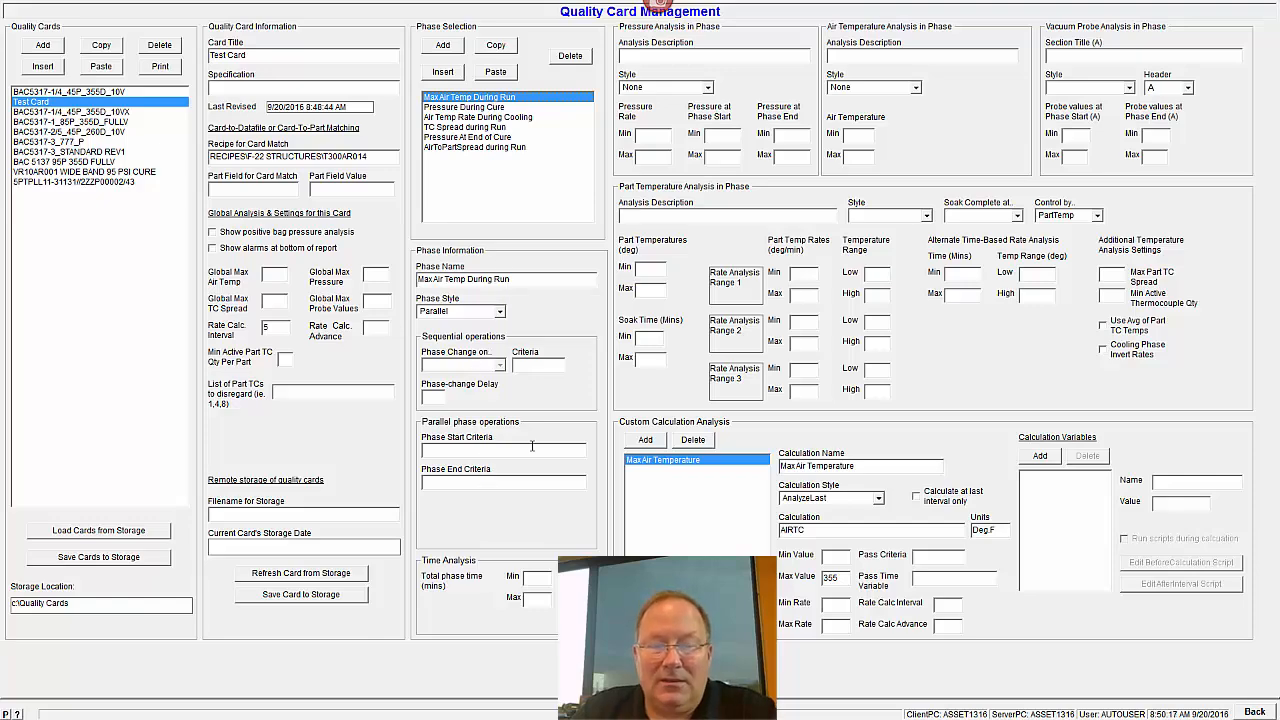
{"action": "left_click", "coordinate": [508, 481]}
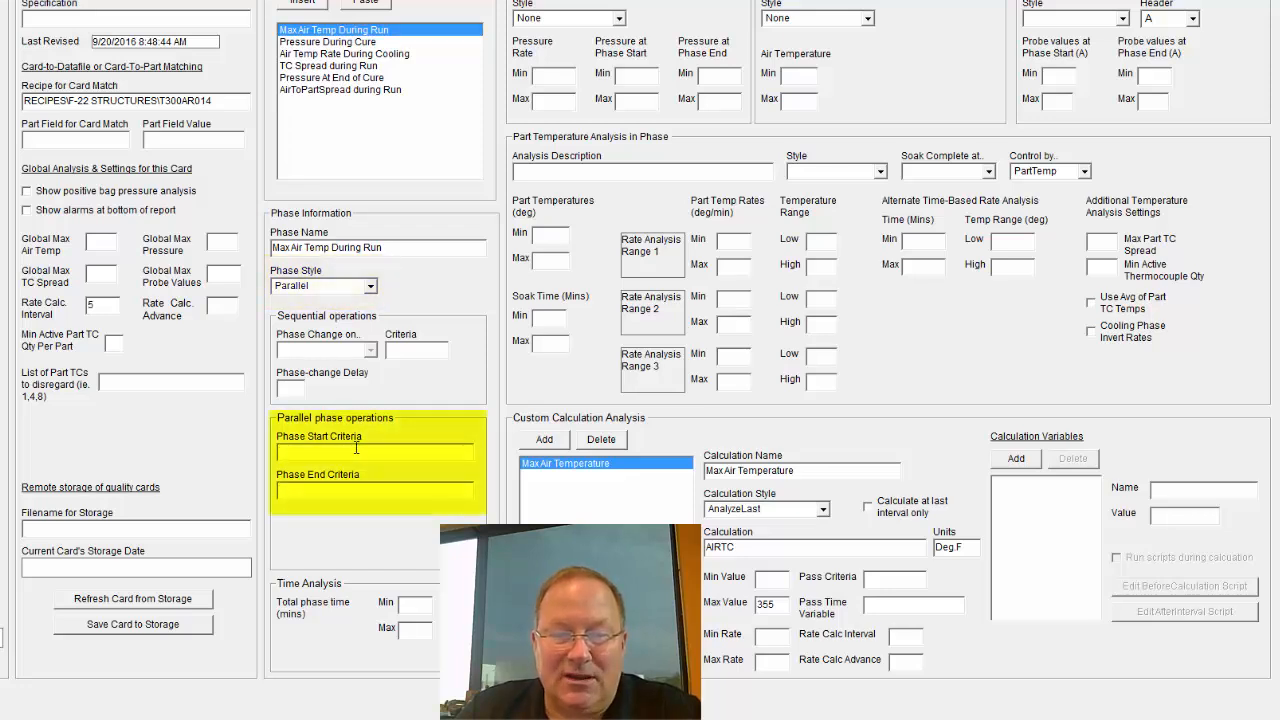
{"action": "left_click", "coordinate": [355, 451]}
{"action": "left_click", "coordinate": [361, 491]}
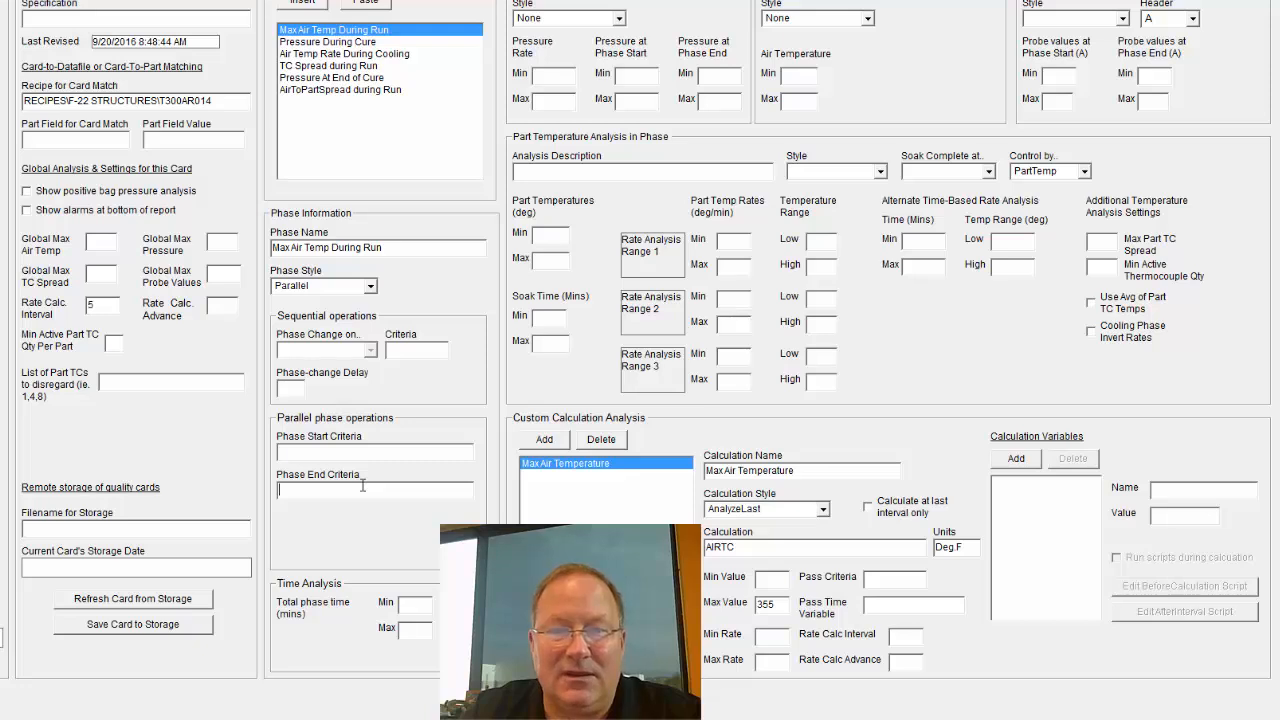
- Review the Pressure During Cure phase's start and end criteria, and set the start criteria to LOTC > 340 and PRESS>30
{"action": "left_click", "coordinate": [370, 42]}
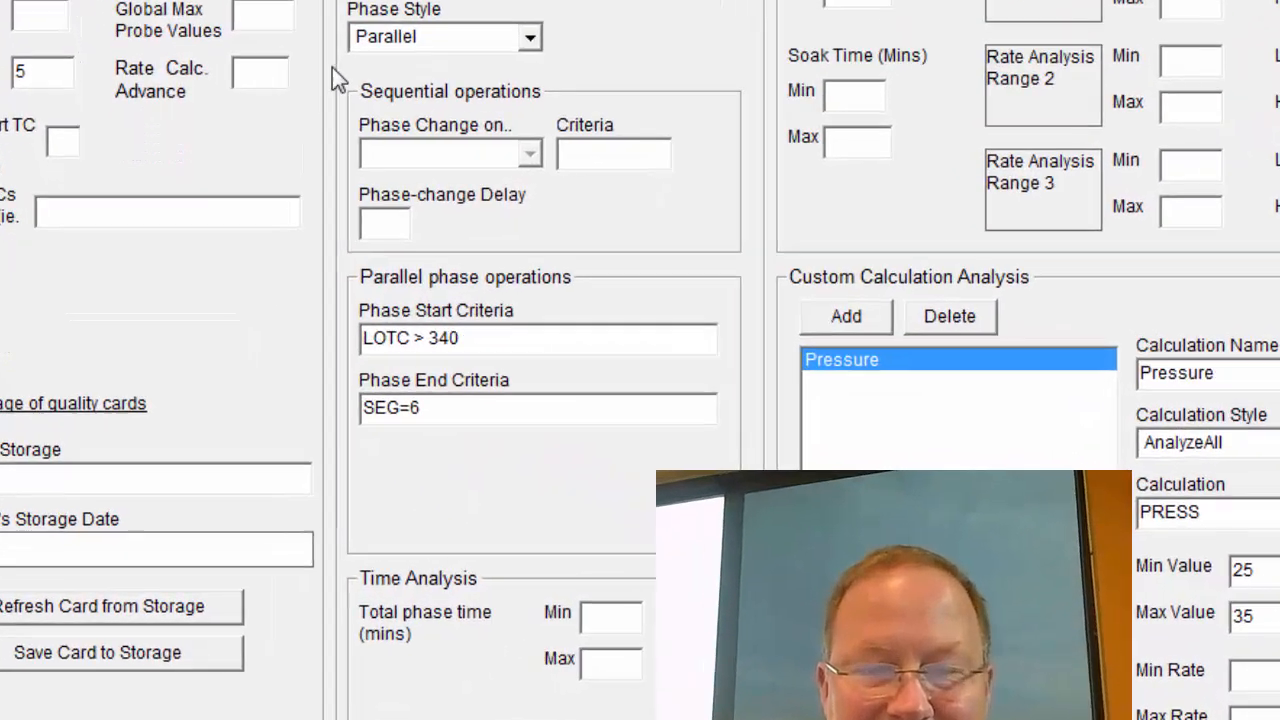
{"action": "left_click_drag", "start_coordinate": [520, 340], "coordinate": [281, 337]}
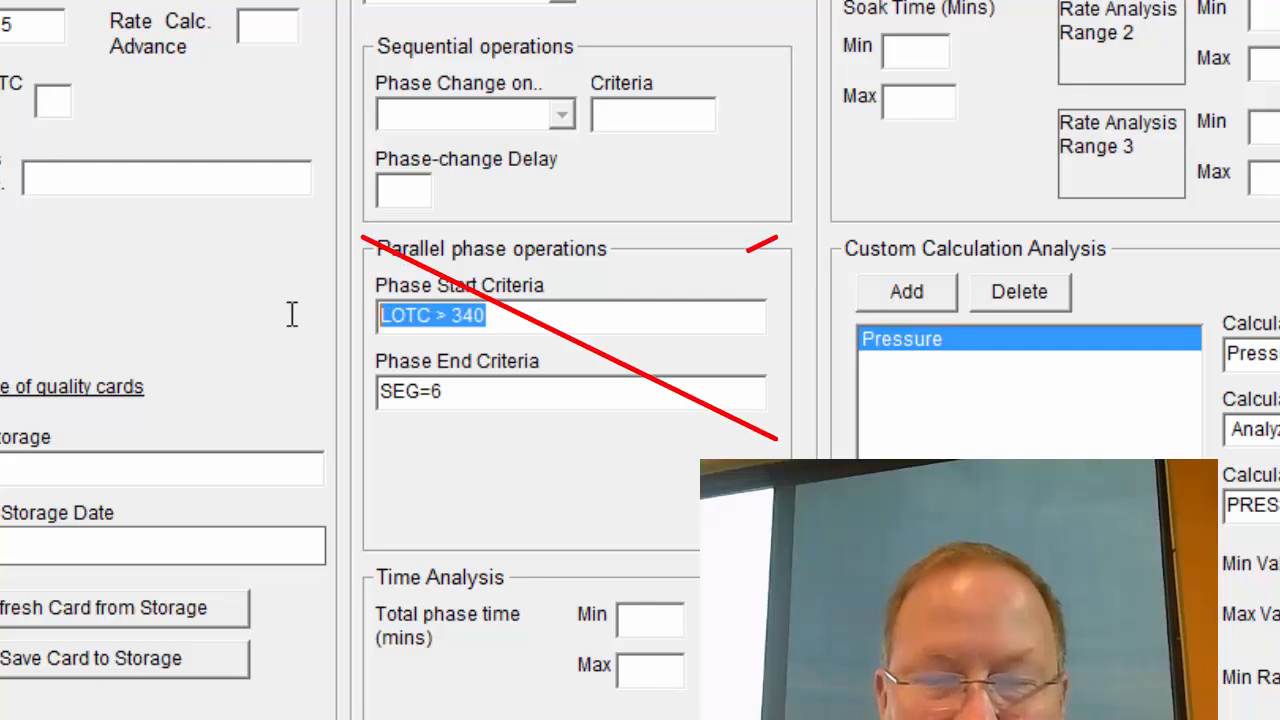
{"action": "left_click", "coordinate": [524, 315]}
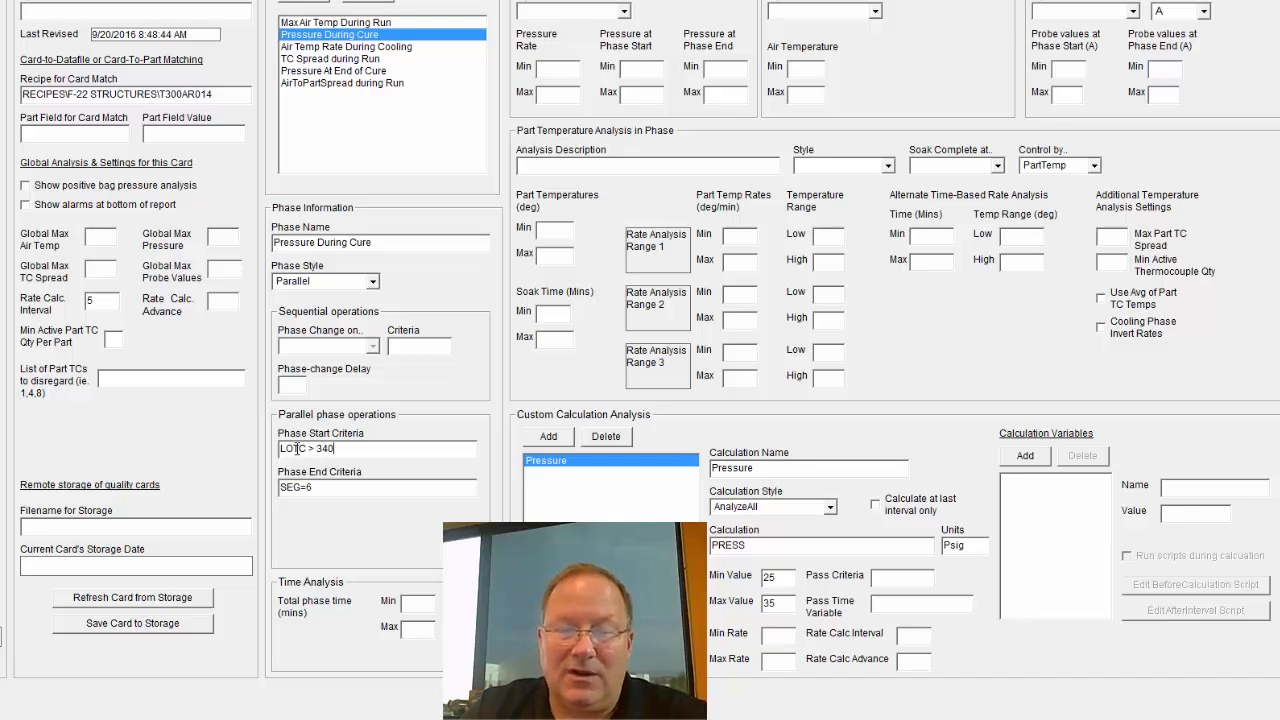
{"action": "left_click_drag", "start_coordinate": [343, 488], "coordinate": [282, 489]}
{"action": "left_click", "coordinate": [328, 489]}
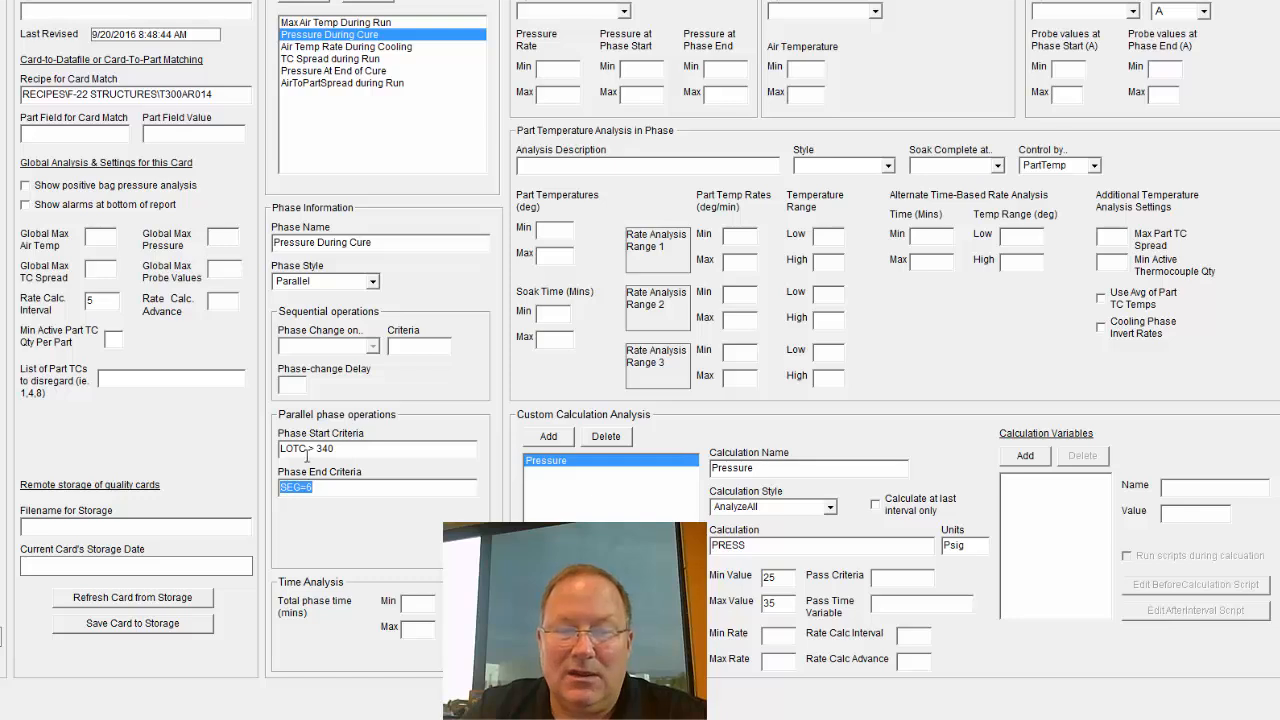
{"action": "left_click", "coordinate": [303, 452]}
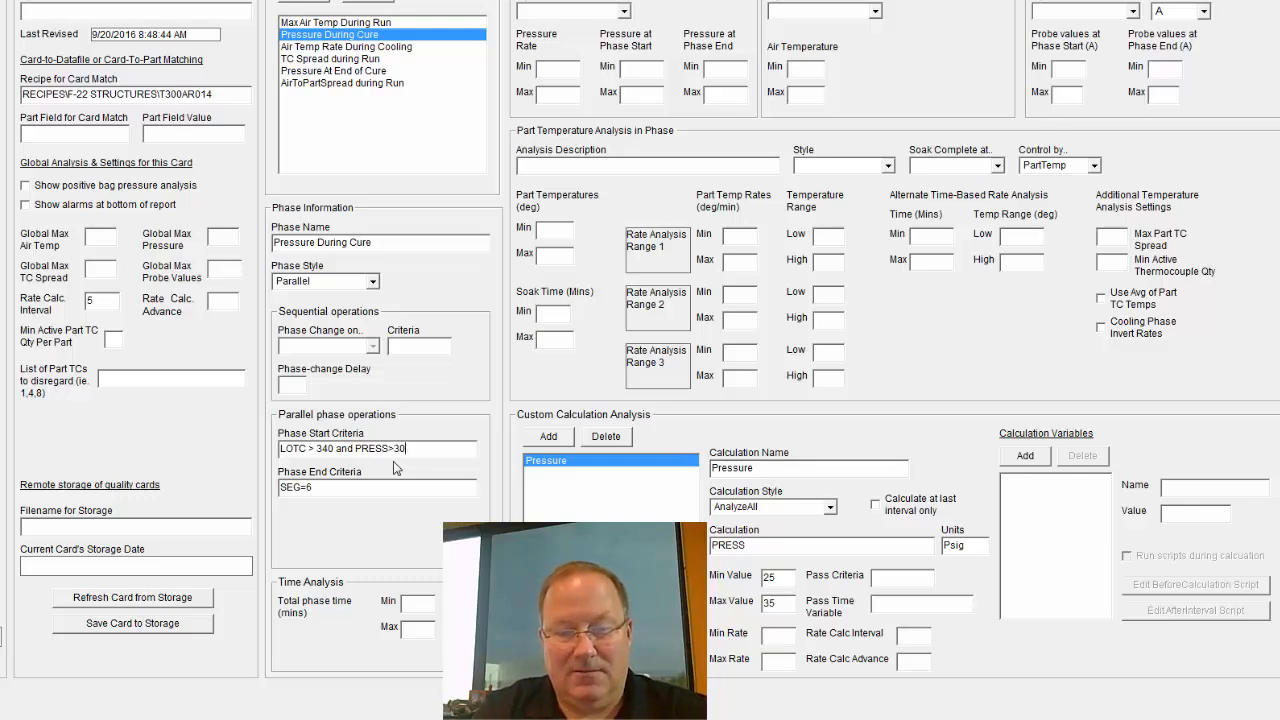
- Try PRESS>25 in the Pressure During Cure start criteria, and remove that pressure condition so only LOTC > 340 remains
{"action": "key", "text": "BackSpace"}
{"action": "key", "text": "BackSpace"}
{"action": "type", "text": "6"}
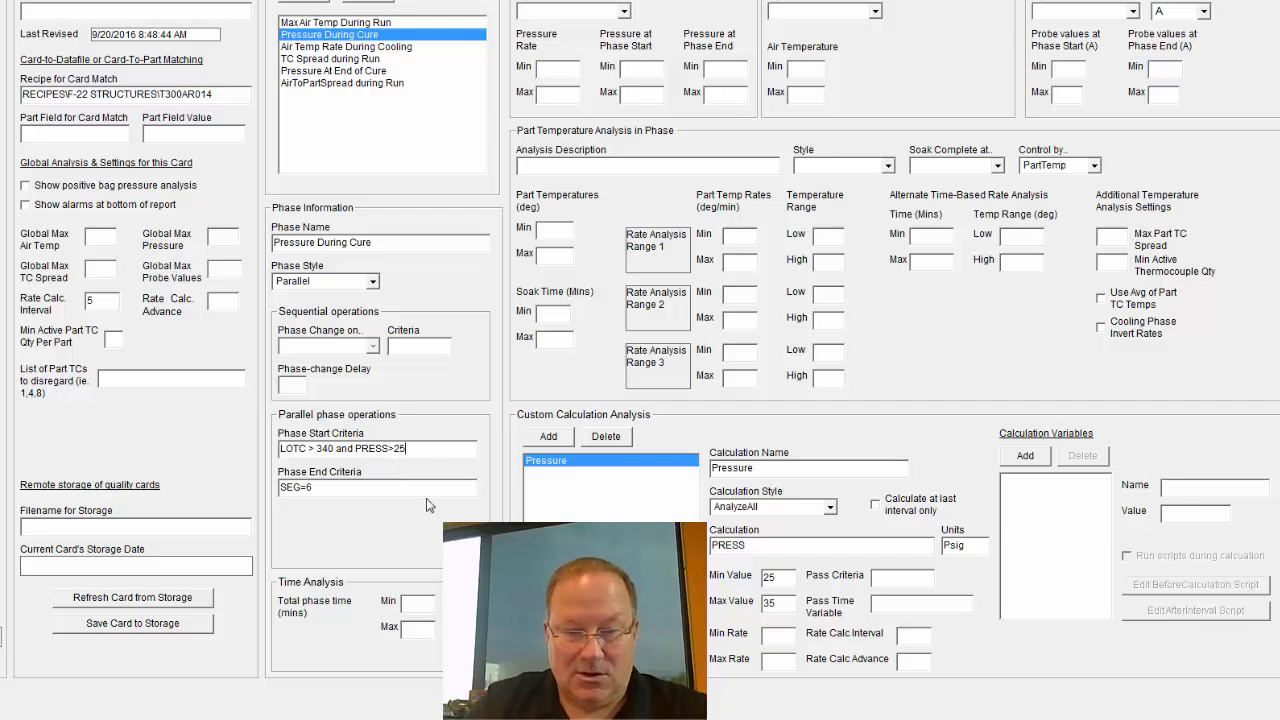
{"action": "left_click_drag", "start_coordinate": [337, 449], "coordinate": [406, 449]}
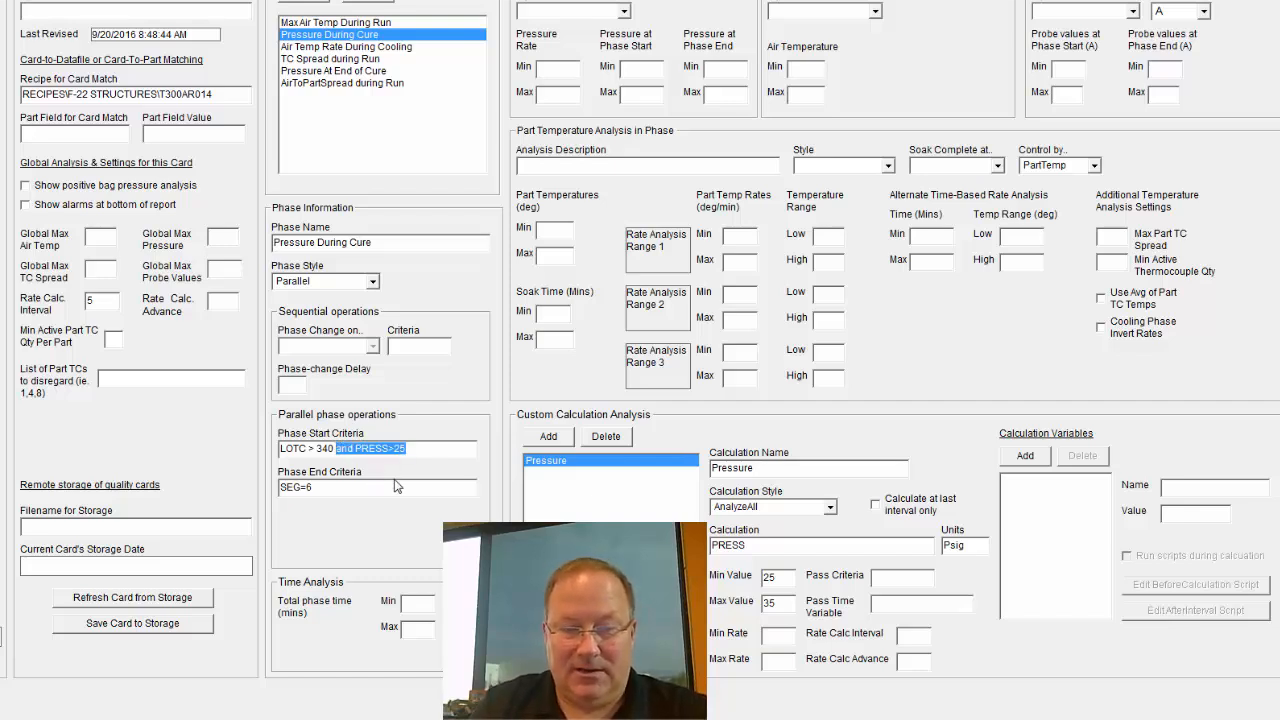
{"action": "key", "text": "Delete"}
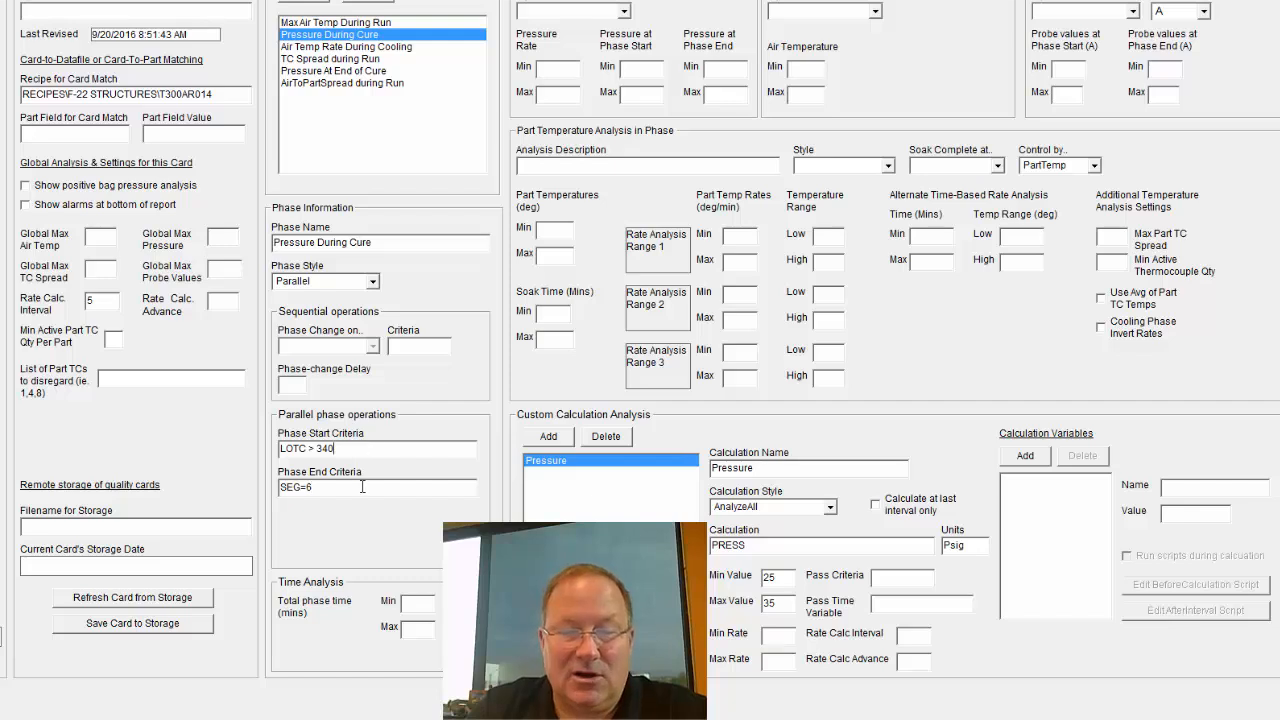
- Compare the start and end criteria of the Air Temp Rate During Cooling and TC Spread during Run phases
{"action": "left_click", "coordinate": [347, 47]}
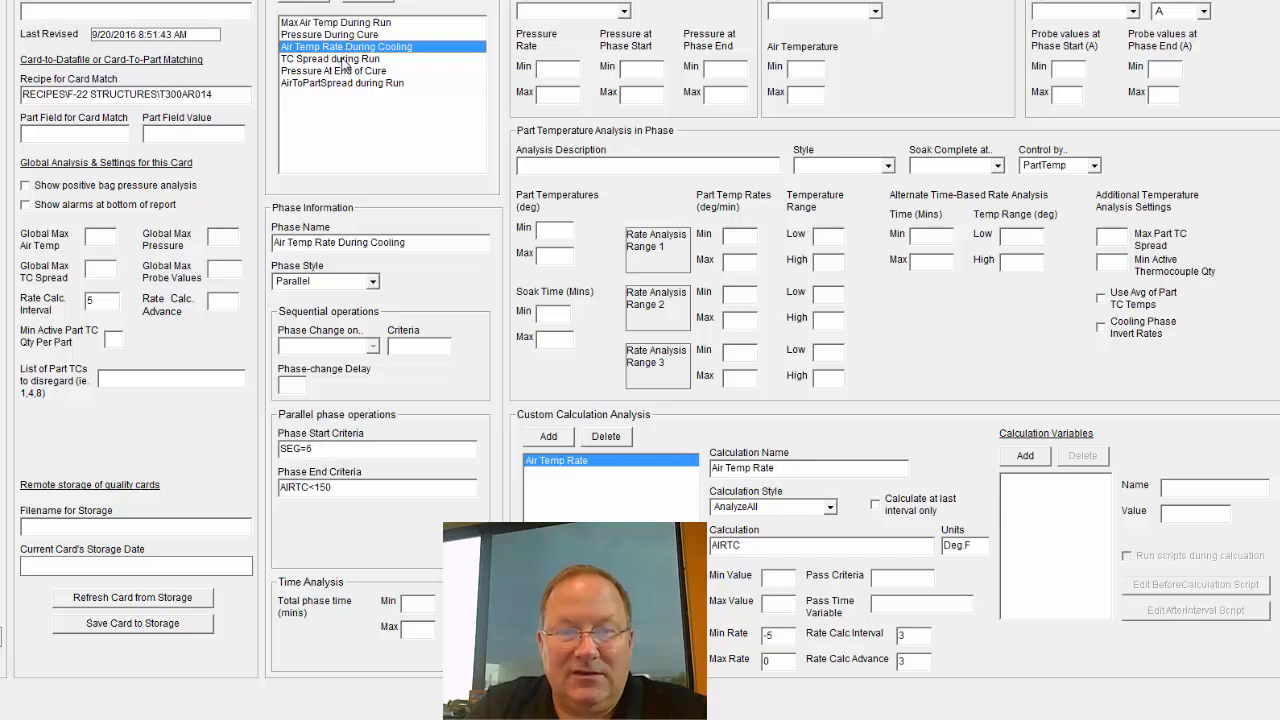
{"action": "left_click", "coordinate": [345, 59]}
{"action": "left_click", "coordinate": [347, 47]}
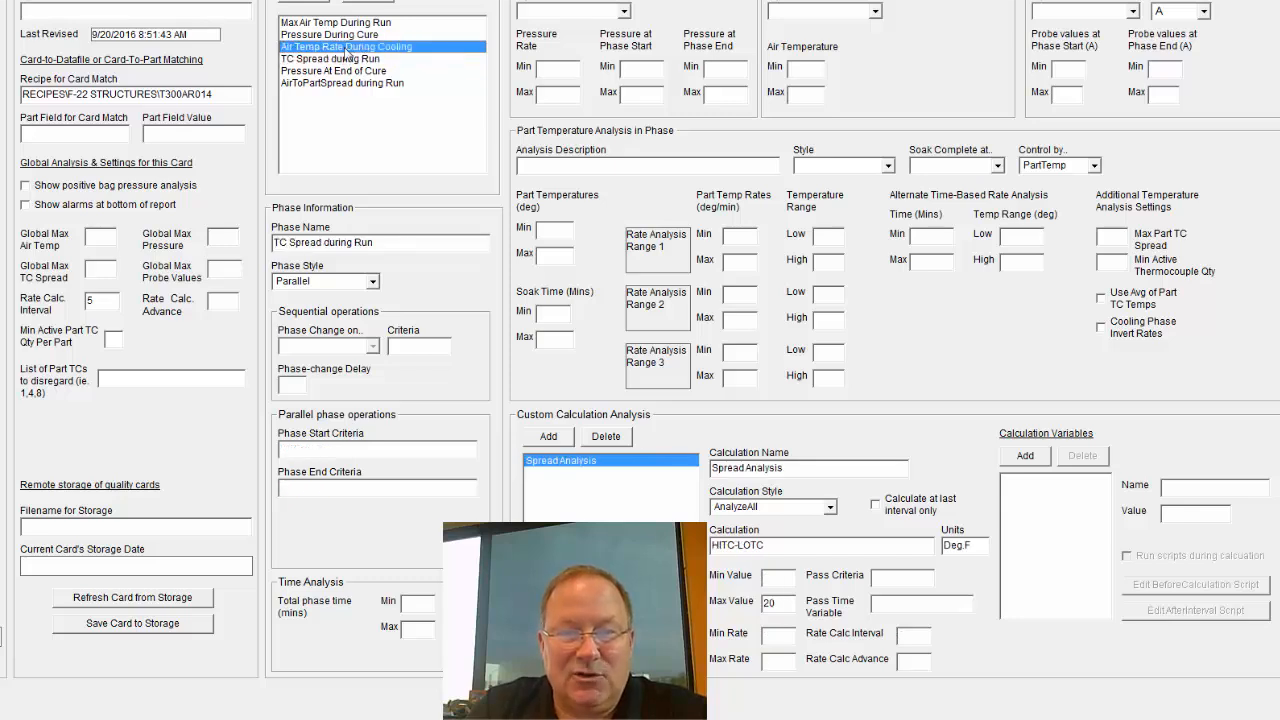
{"action": "left_click", "coordinate": [345, 59]}
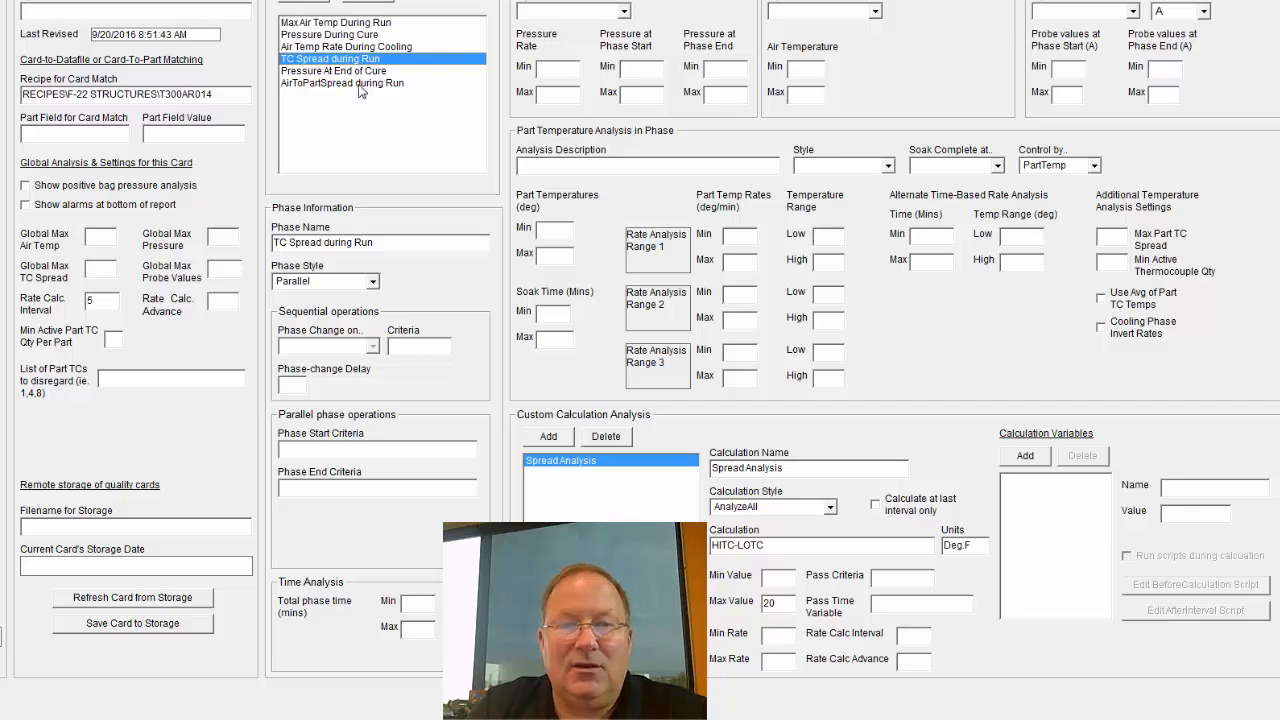
{"action": "left_click", "coordinate": [354, 47]}
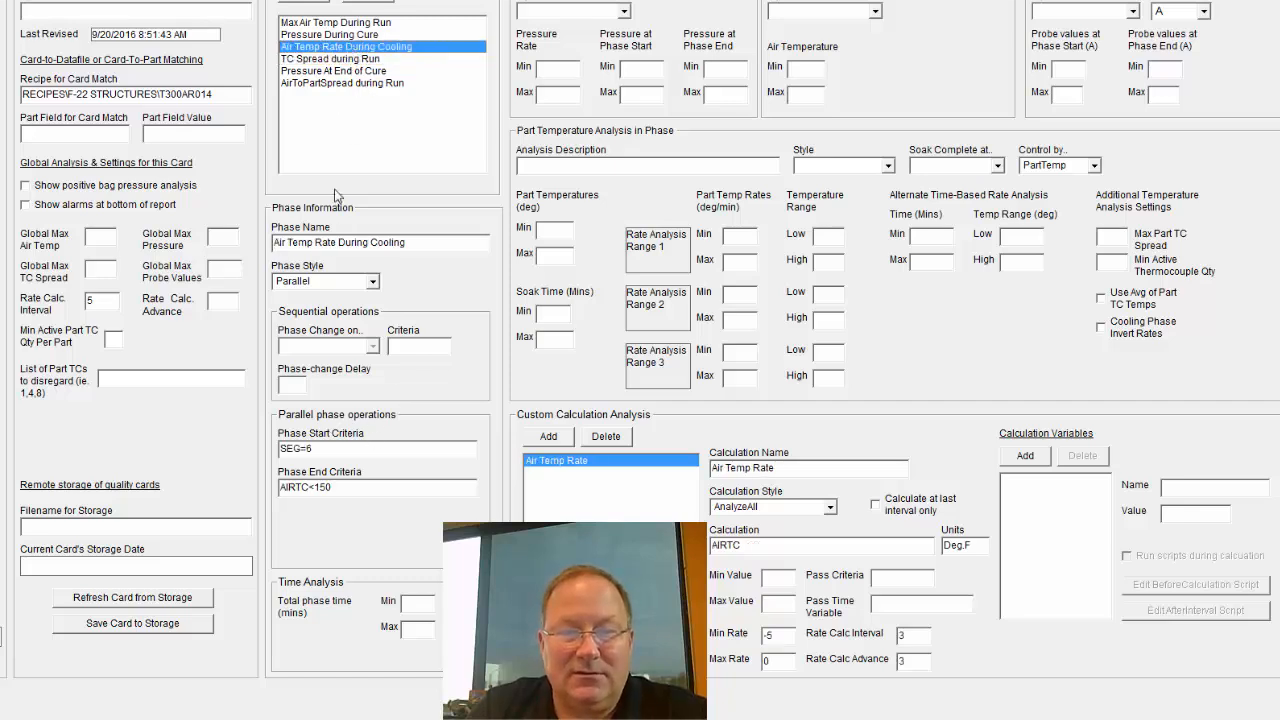
- Compare how the Max Air Temp, Pressure During Cure and Air Temp Rate During Cooling phases start and end in parallel
{"action": "left_click", "coordinate": [351, 35]}
{"action": "left_click", "coordinate": [350, 22]}
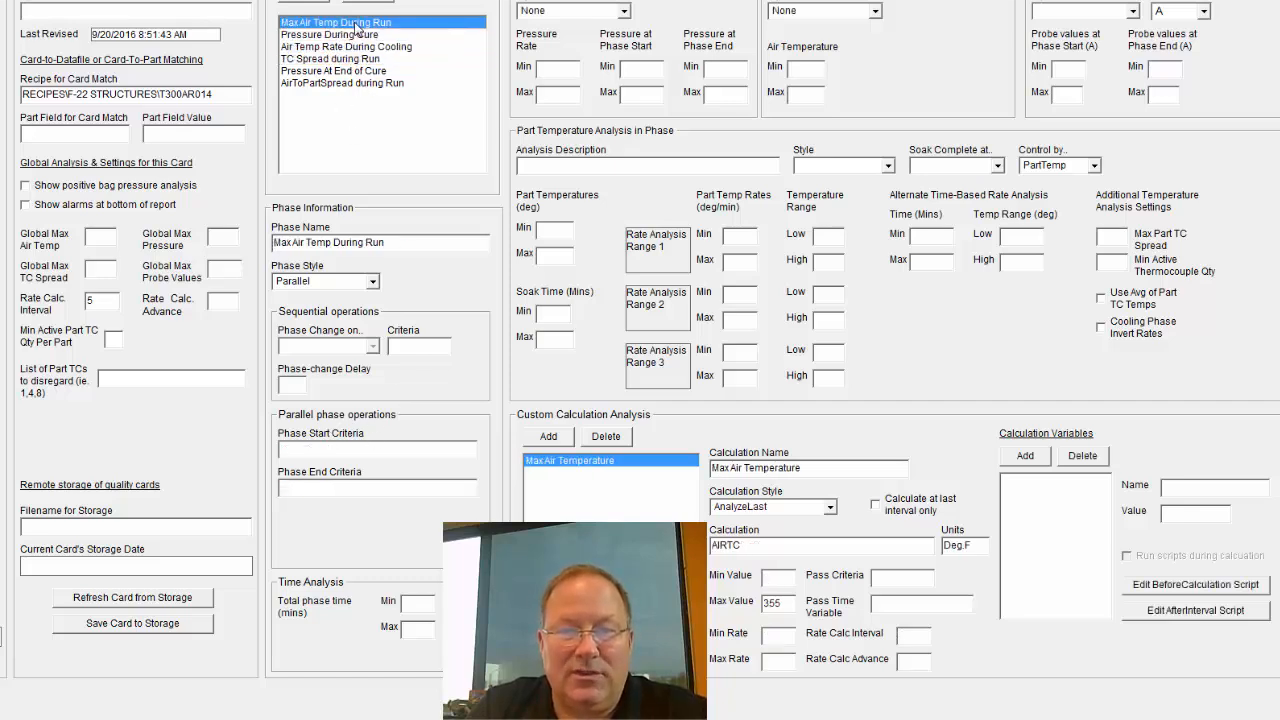
{"action": "left_click", "coordinate": [350, 35]}
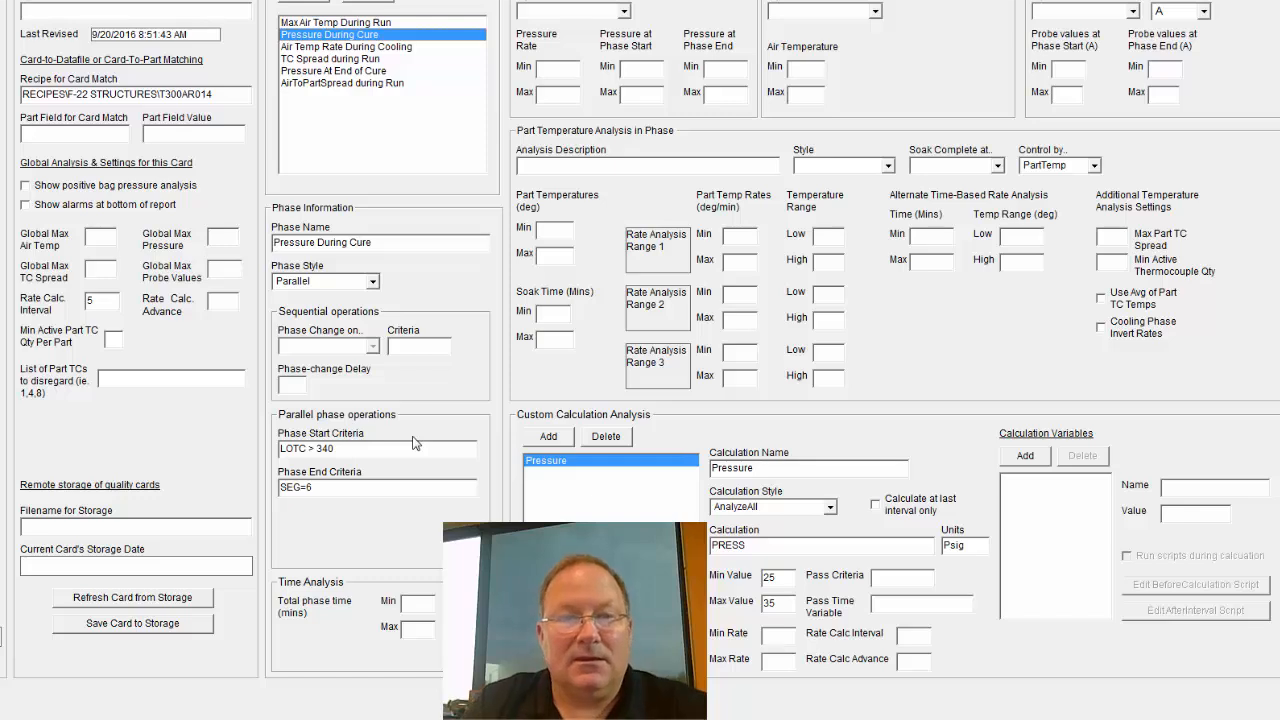
{"action": "left_click", "coordinate": [368, 47]}
{"action": "left_click", "coordinate": [356, 59]}
{"action": "left_click", "coordinate": [356, 47]}
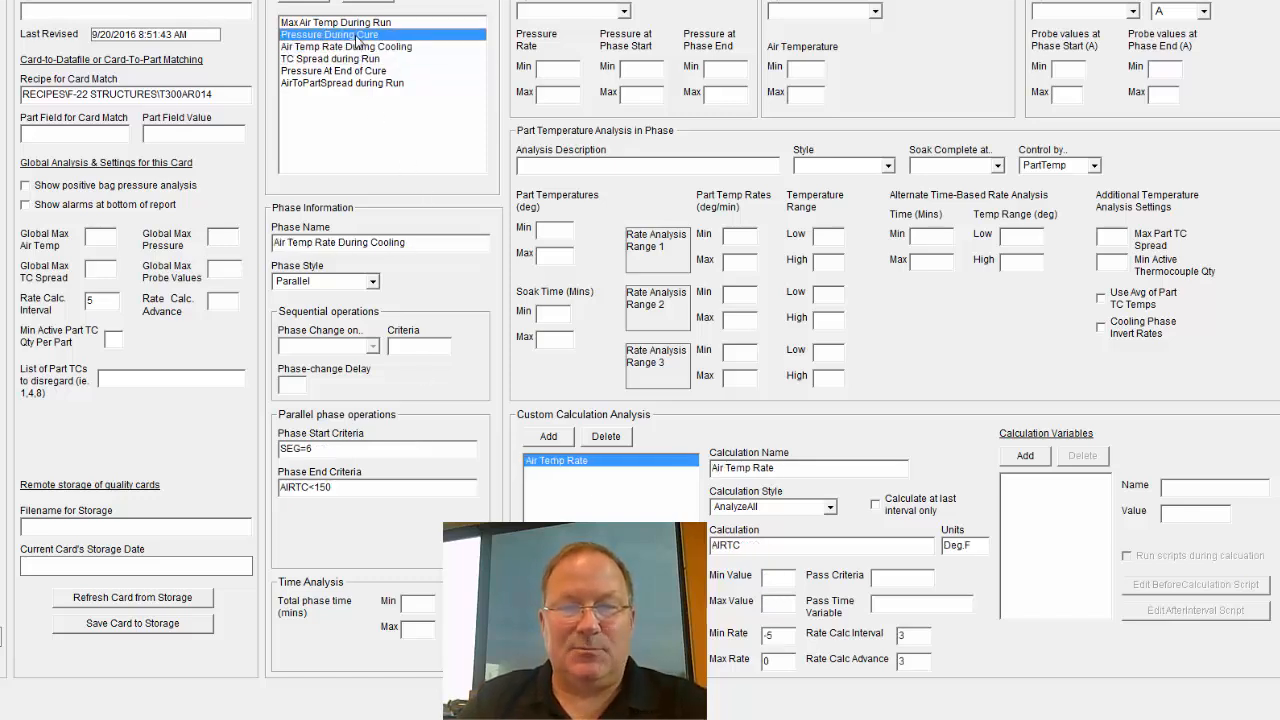
{"action": "left_click", "coordinate": [356, 23]}
{"action": "left_click", "coordinate": [356, 34]}
{"action": "left_click", "coordinate": [356, 47]}
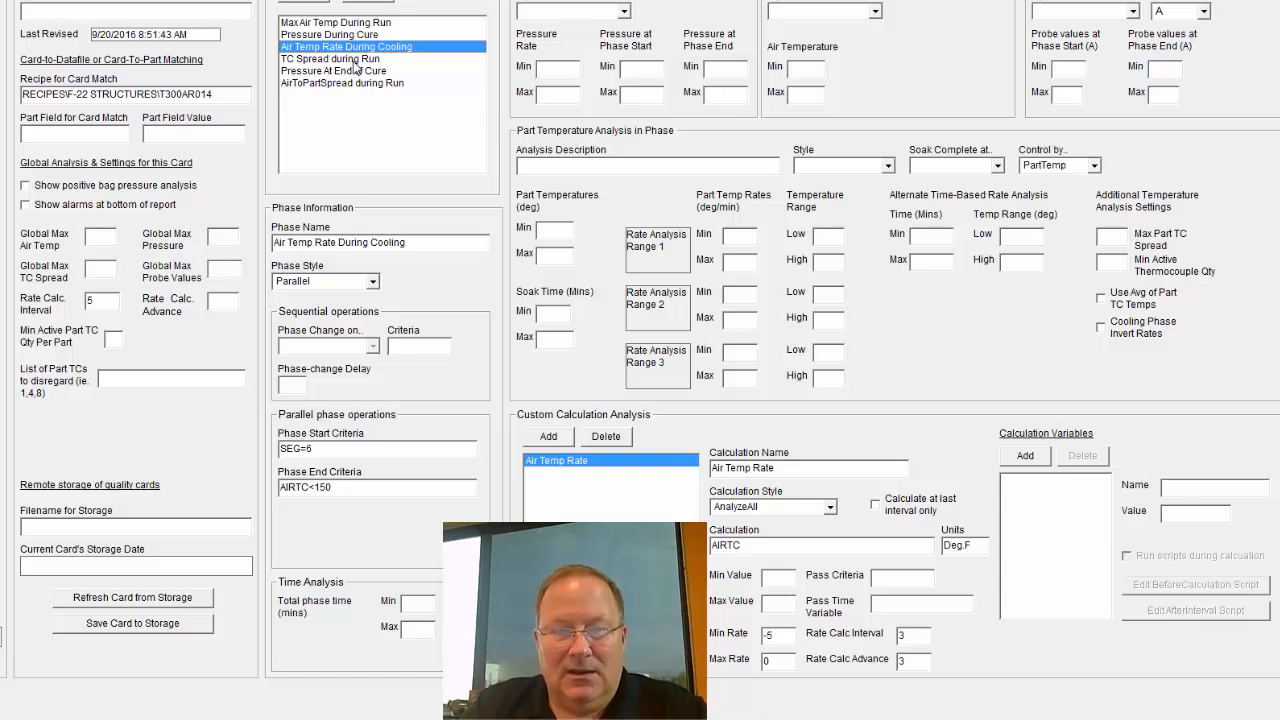
- Return to the Max Air Temp During Run phase and examine the Control by options of its part temperature analysis
{"action": "left_click", "coordinate": [353, 59]}
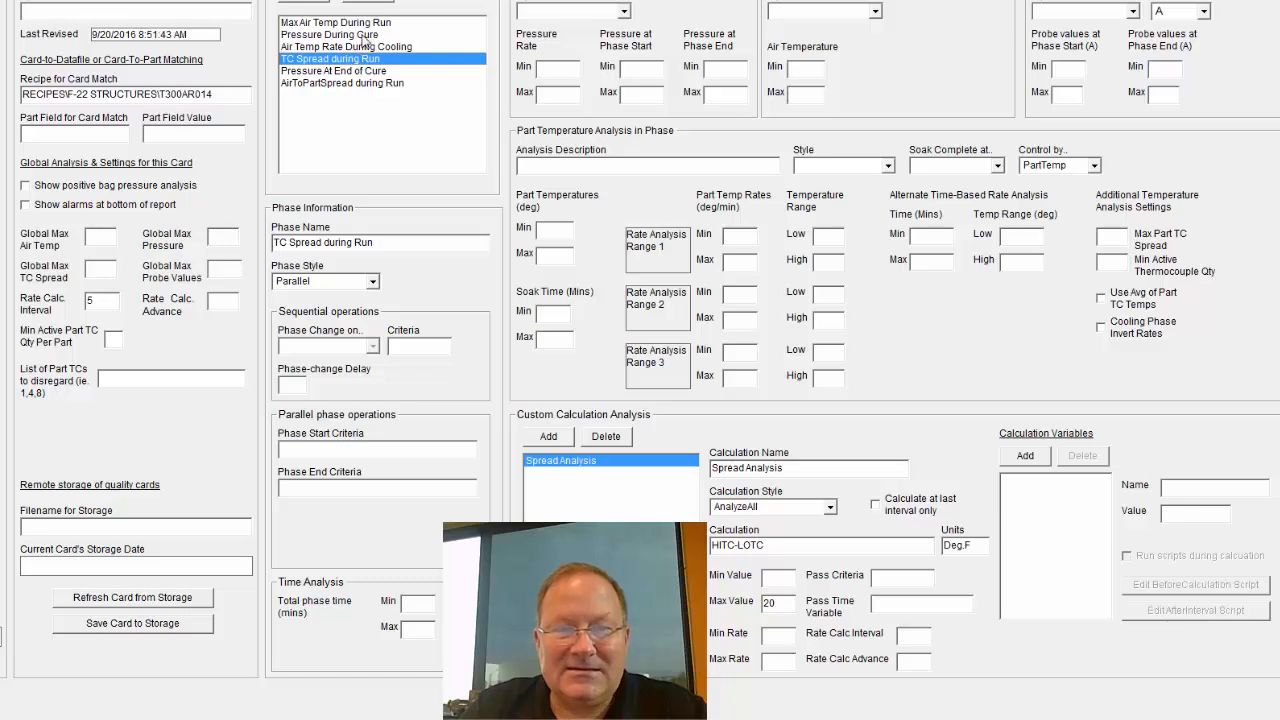
{"action": "left_click", "coordinate": [364, 24]}
{"action": "left_click", "coordinate": [362, 35]}
{"action": "left_click_drag", "start_coordinate": [356, 66], "coordinate": [365, 29]}
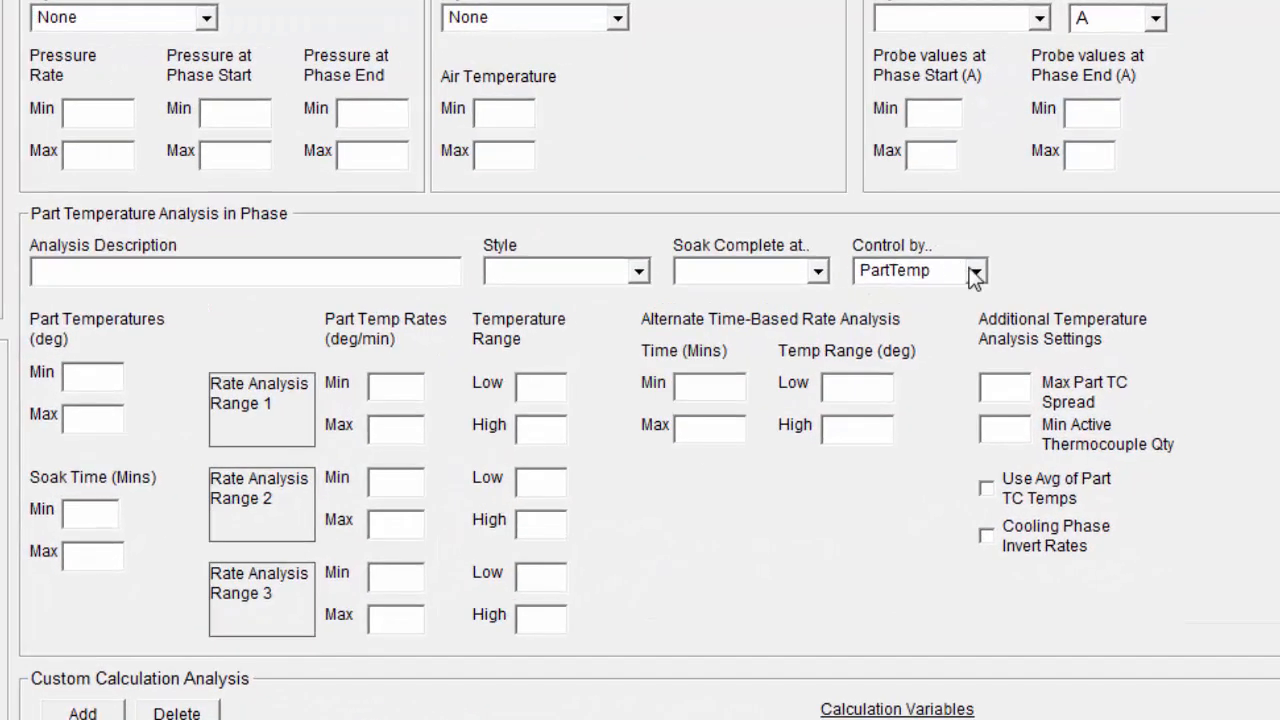
{"action": "left_click", "coordinate": [975, 273]}
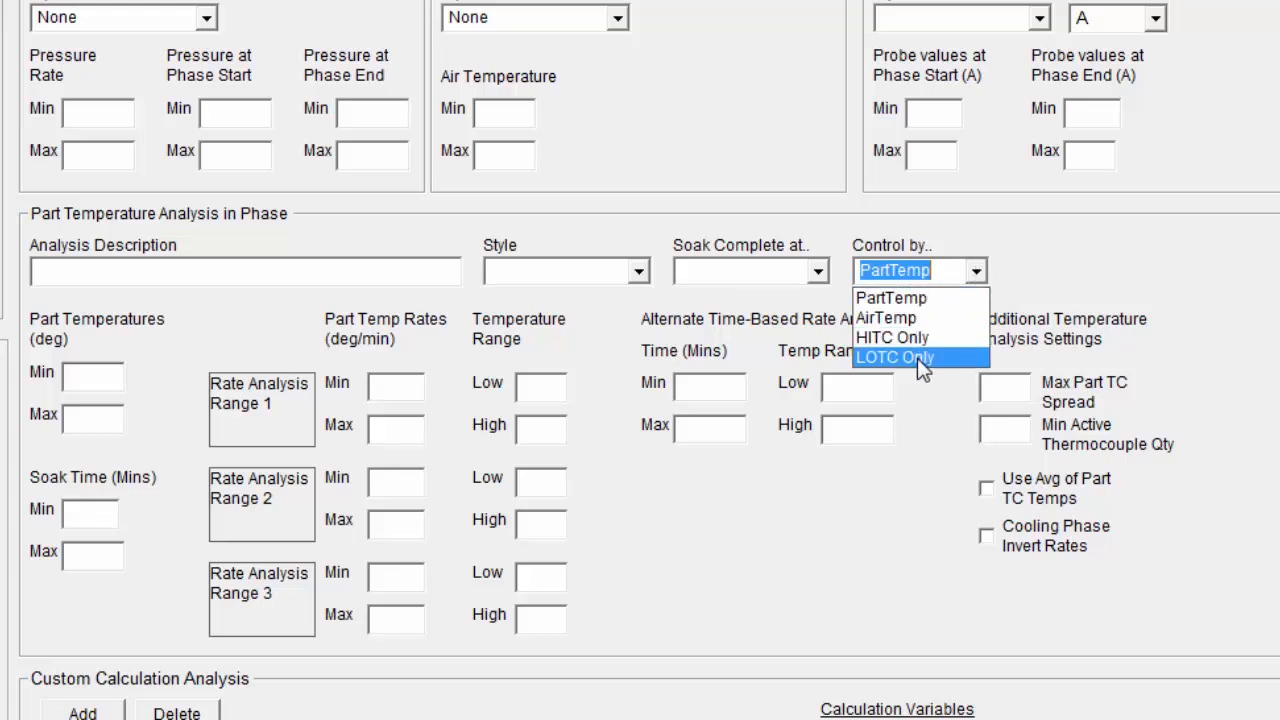
{"action": "left_click", "coordinate": [1046, 287]}
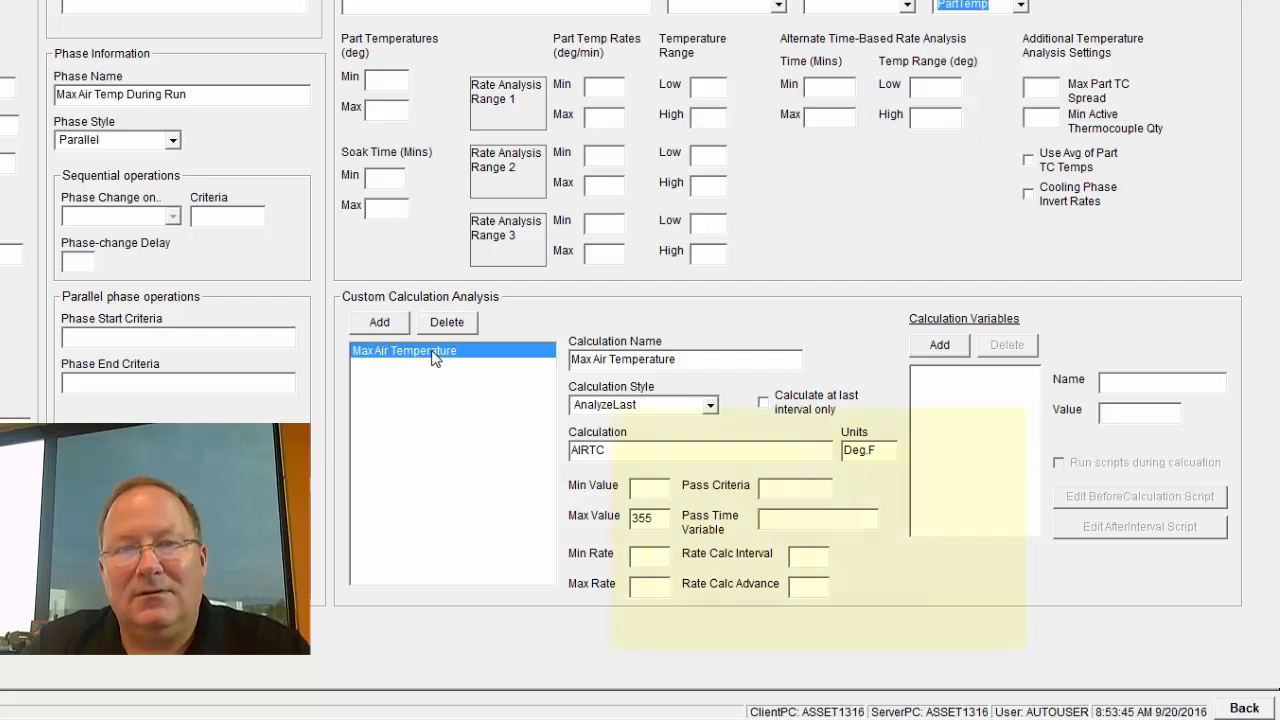
- Examine the Max Air Temp During Run custom calculation and compare it with those of the pressure and cooling phases
{"action": "left_click", "coordinate": [626, 451]}
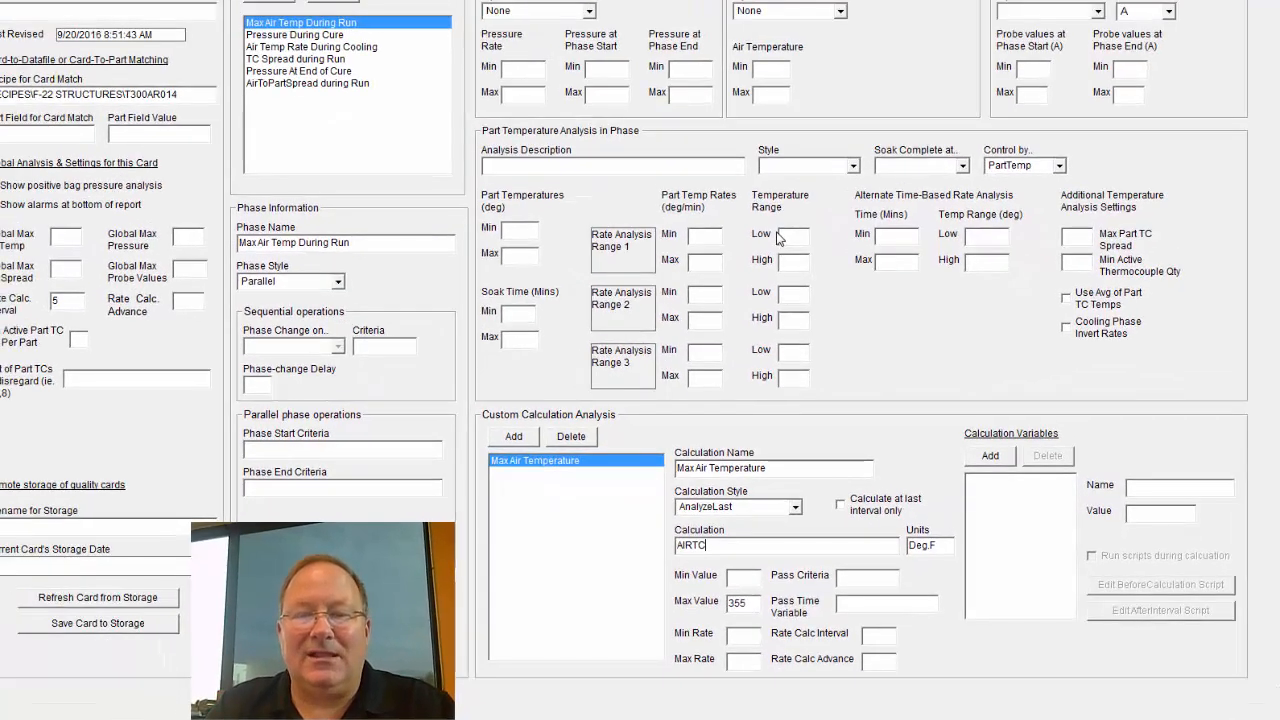
{"action": "left_click", "coordinate": [331, 36]}
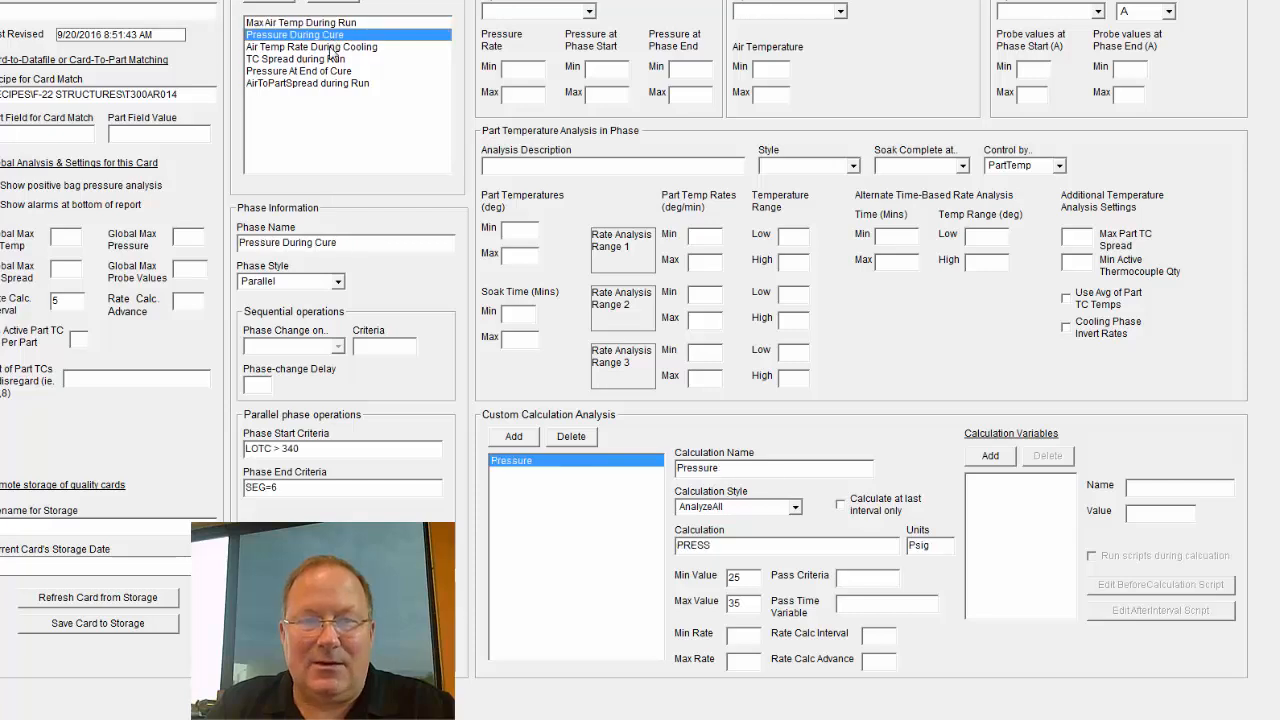
{"action": "left_click", "coordinate": [328, 47]}
{"action": "left_click", "coordinate": [339, 24]}
{"action": "left_click", "coordinate": [339, 35]}
{"action": "left_click", "coordinate": [342, 23]}
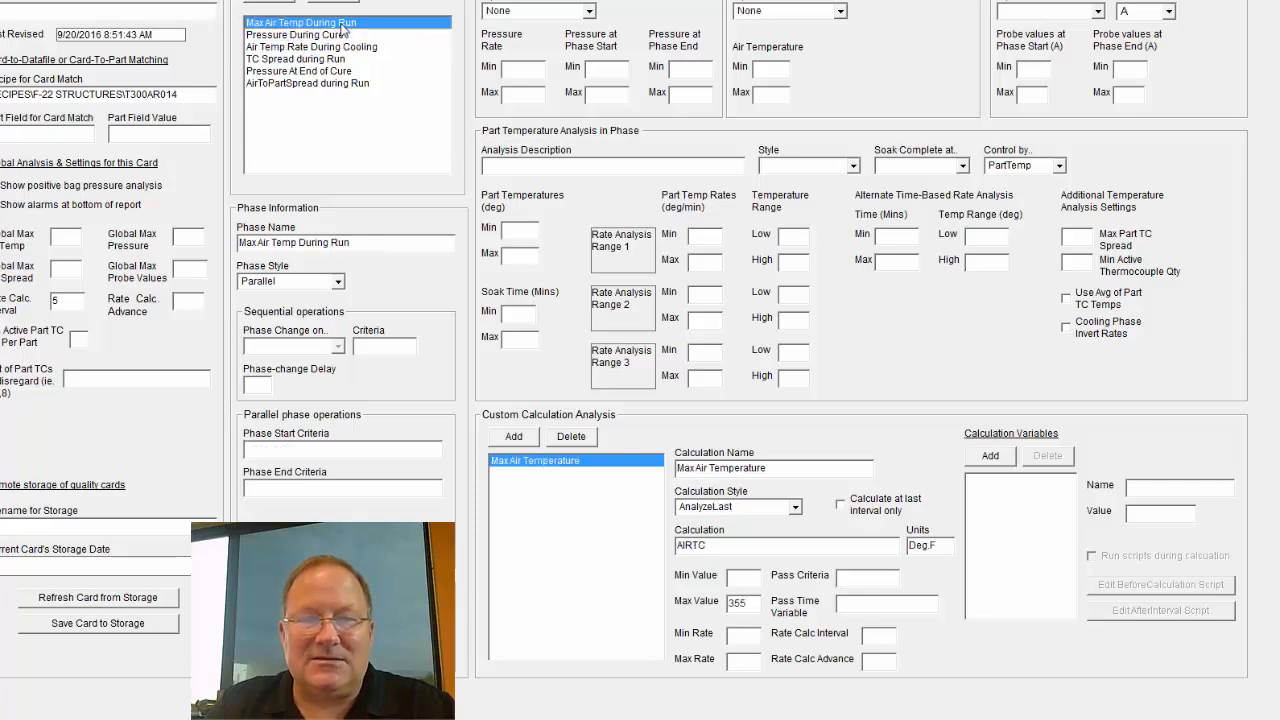
{"action": "left_click", "coordinate": [336, 36]}
{"action": "left_click", "coordinate": [338, 23]}
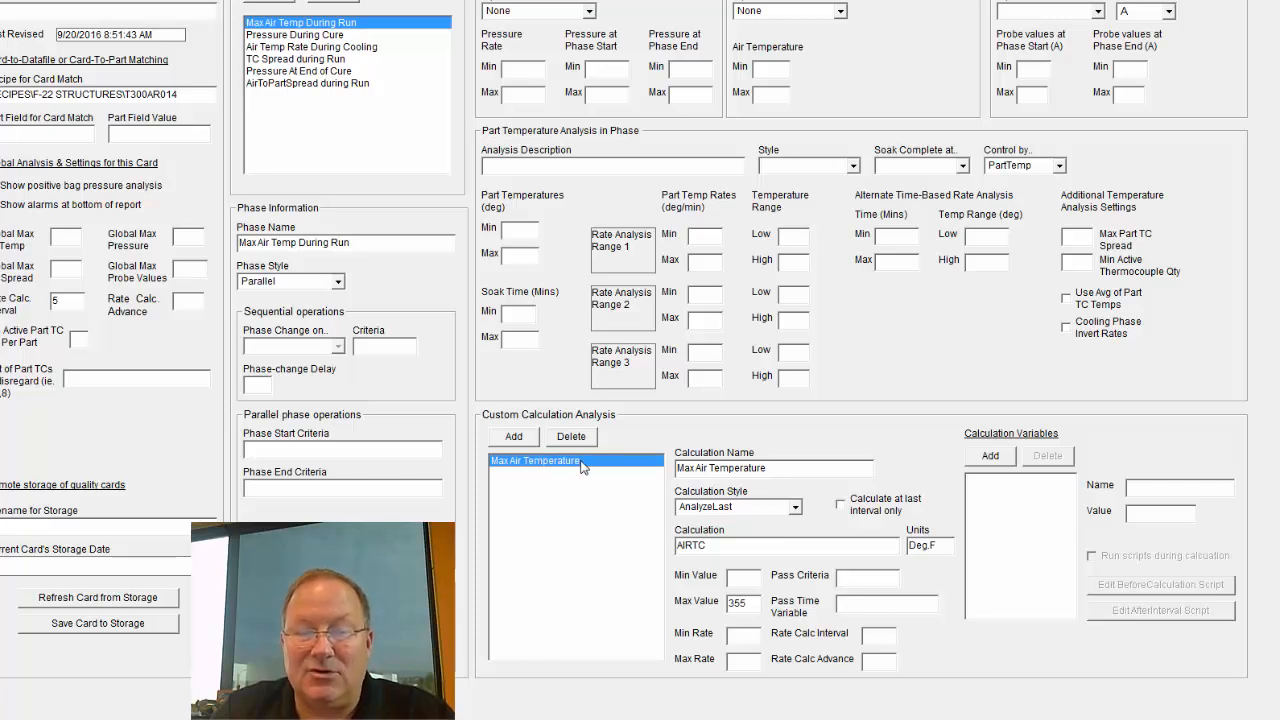
- Set the calculation style of the Max Air Temperature calculation to AnalyzeAll
{"action": "left_click_drag", "start_coordinate": [784, 468], "coordinate": [679, 468]}
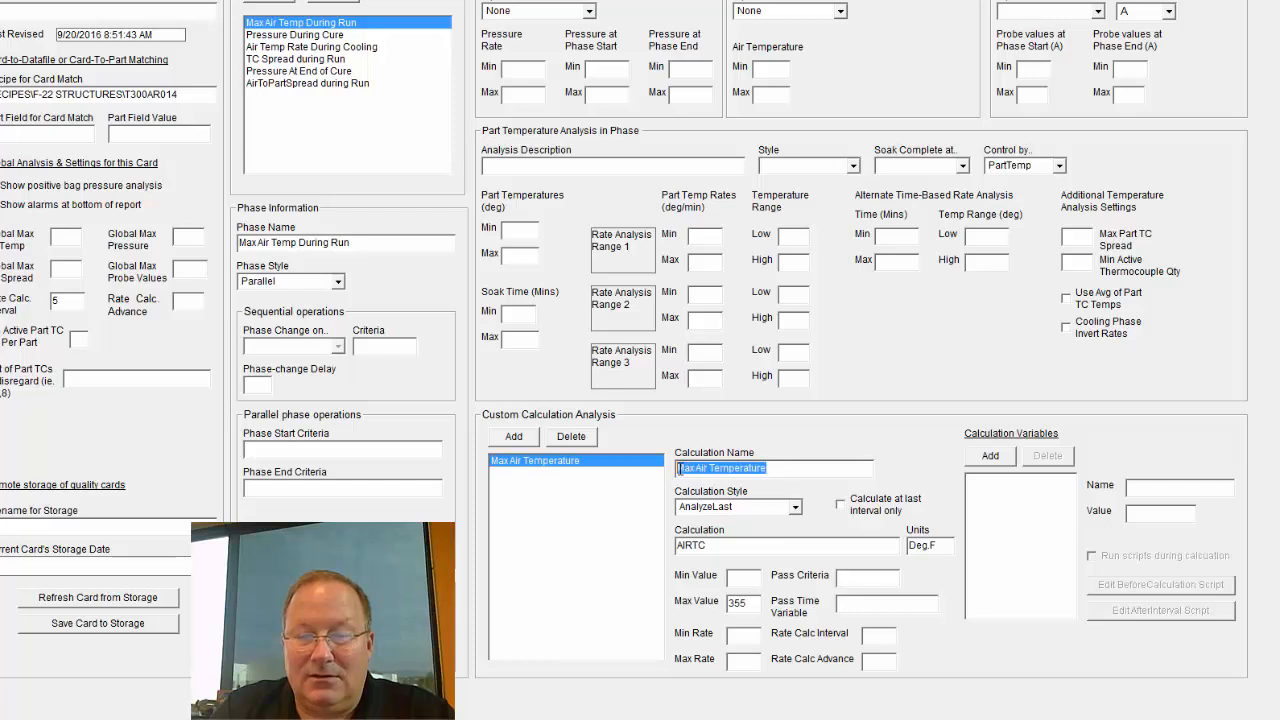
{"action": "left_click", "coordinate": [795, 508]}
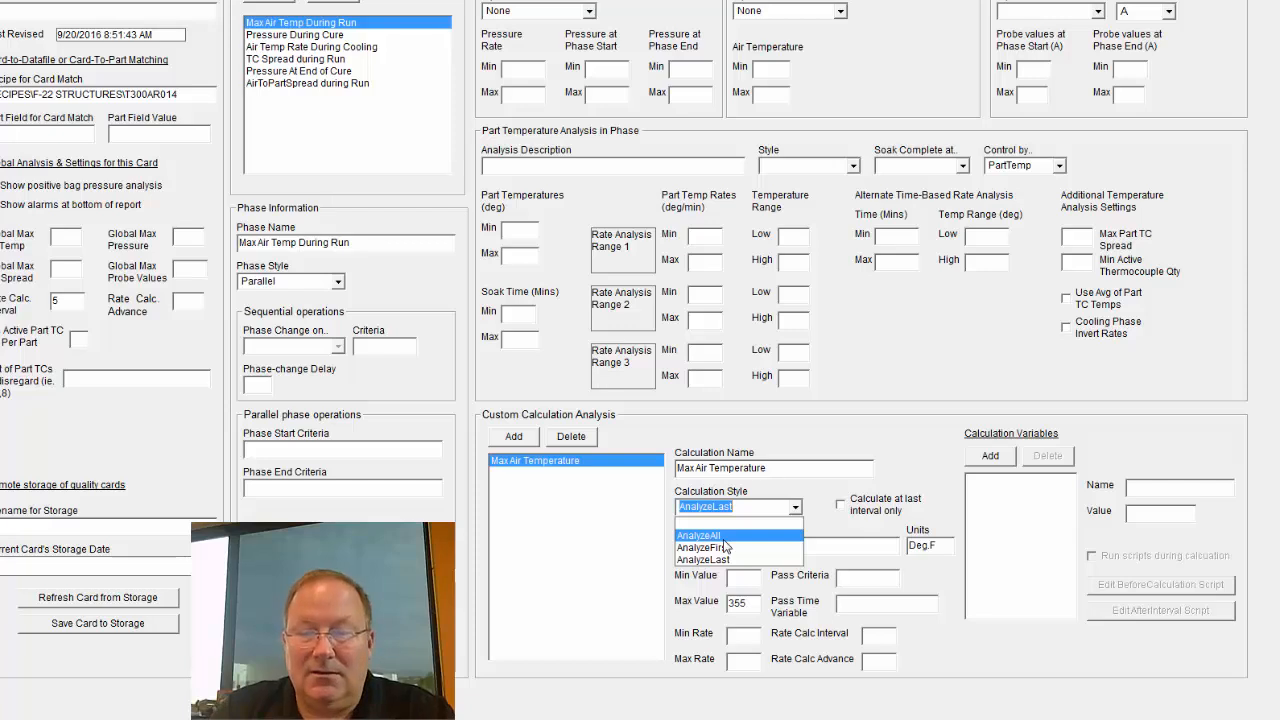
{"action": "left_click", "coordinate": [726, 536]}
{"action": "left_click", "coordinate": [775, 469]}
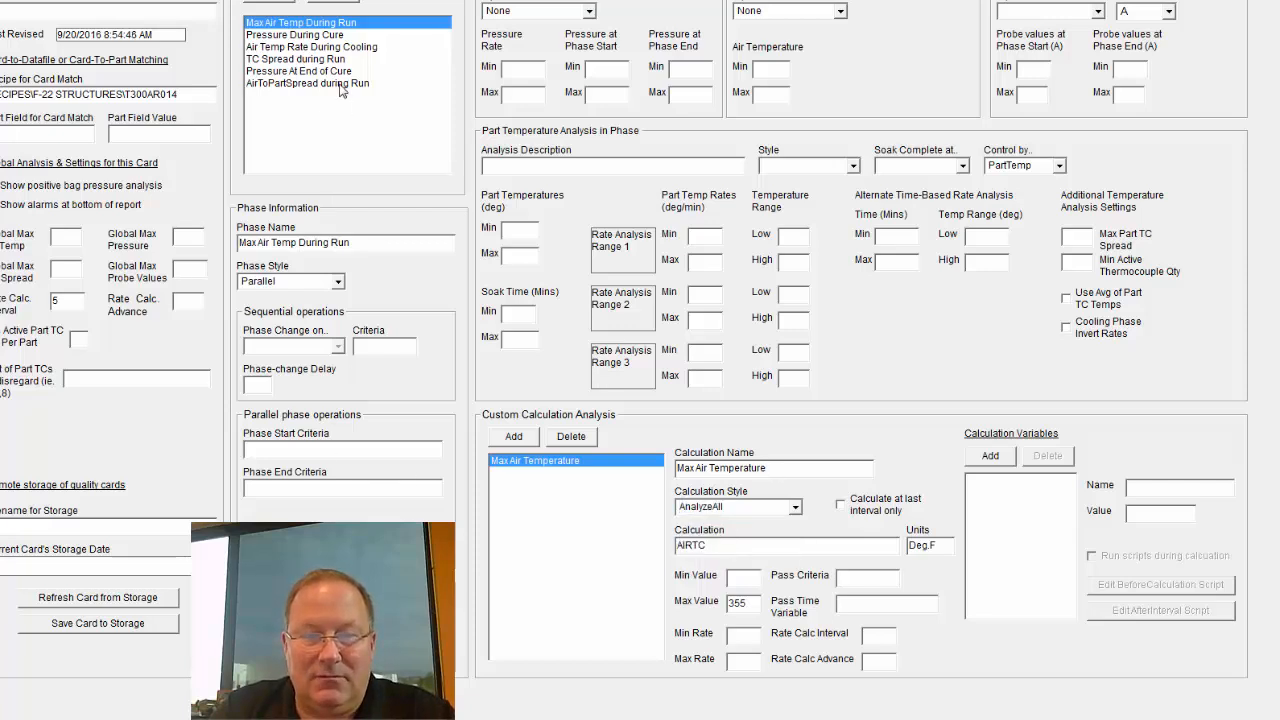
{"action": "left_click", "coordinate": [316, 486]}
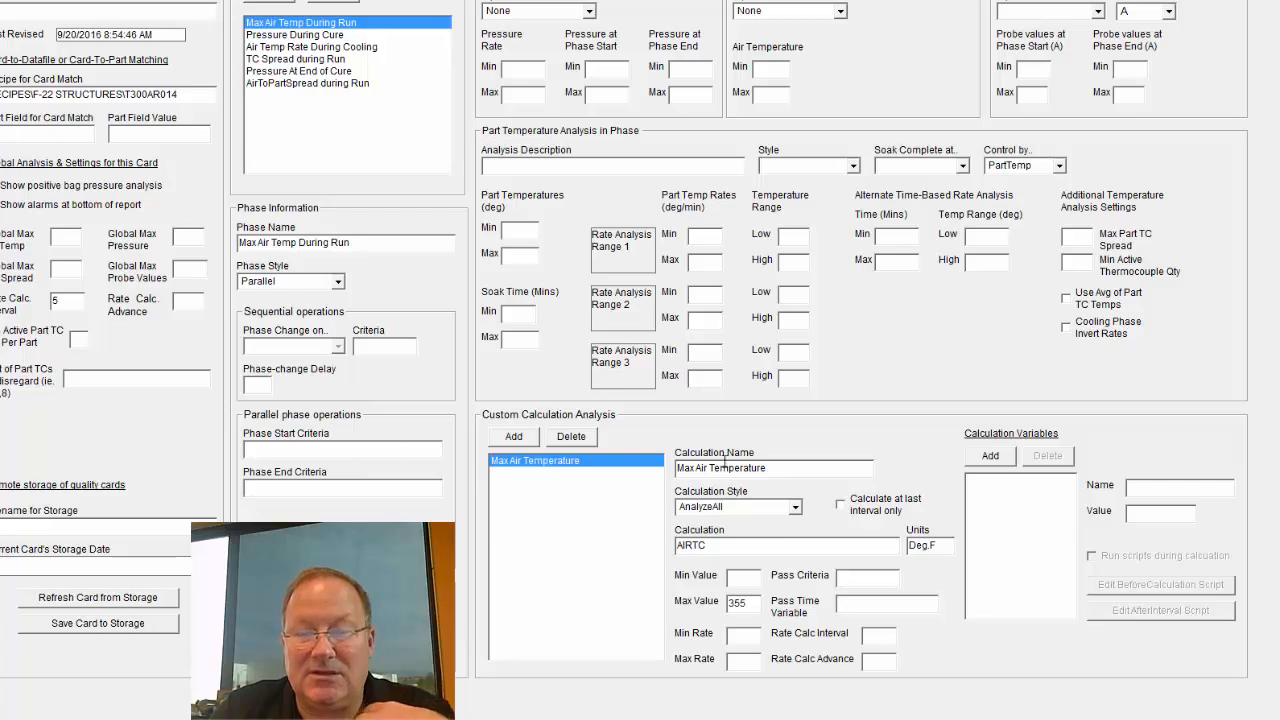
- Review the Max Air Temperature calculation's style, expression and maximum value, and check its result in the batch quality report
{"action": "left_click", "coordinate": [797, 511]}
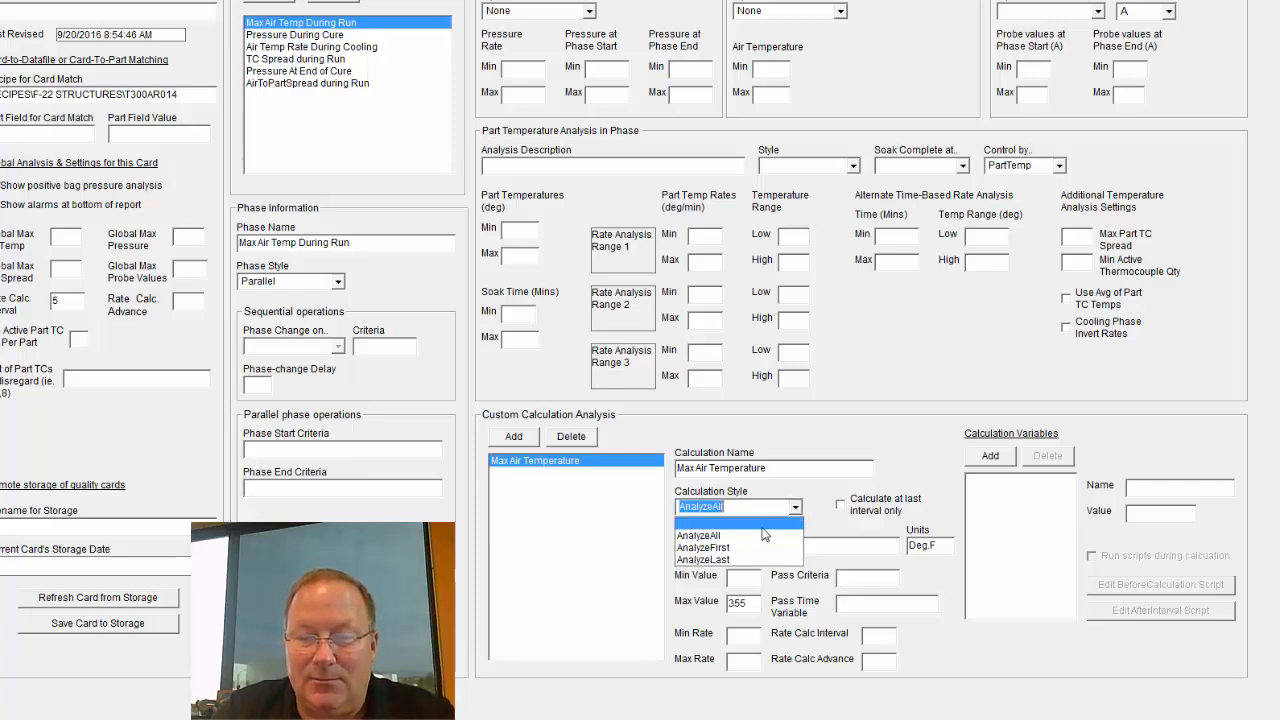
{"action": "left_click", "coordinate": [744, 543]}
{"action": "left_click_drag", "start_coordinate": [737, 544], "coordinate": [661, 547]}
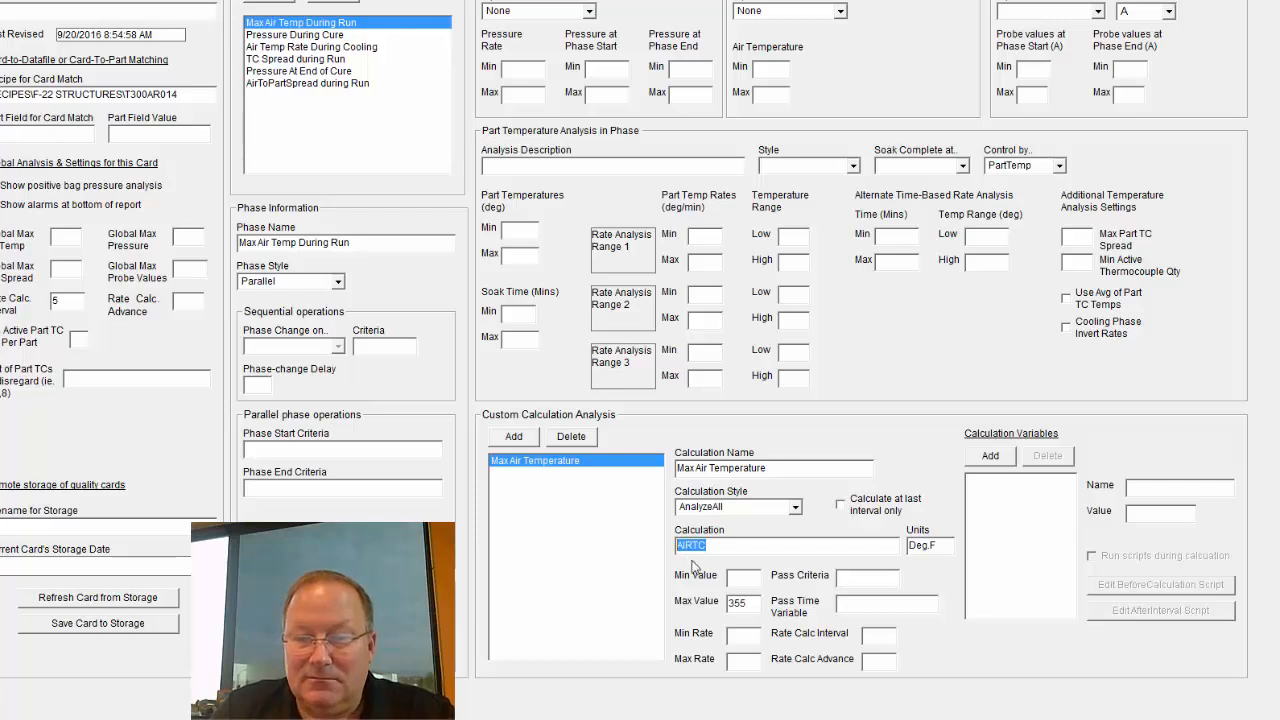
{"action": "left_click_drag", "start_coordinate": [745, 600], "coordinate": [727, 603]}
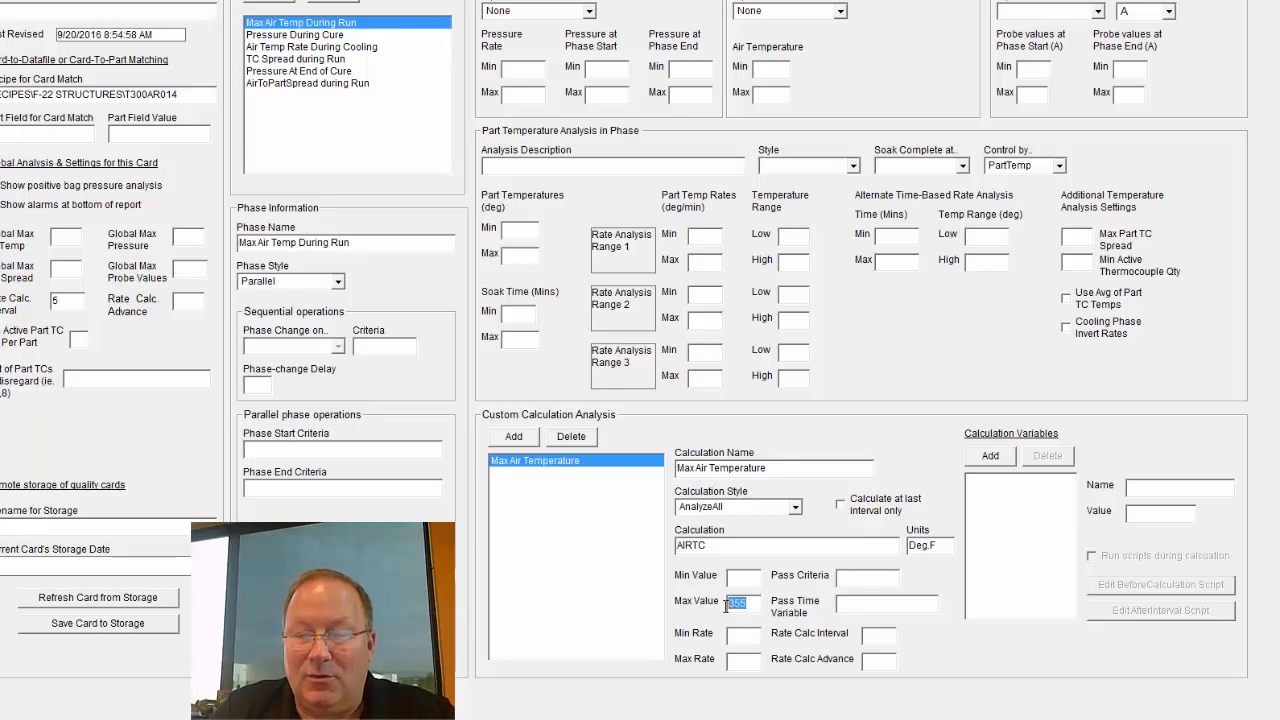
{"action": "left_click", "coordinate": [752, 607]}
{"action": "left_click_drag", "start_coordinate": [755, 603], "coordinate": [727, 606]}
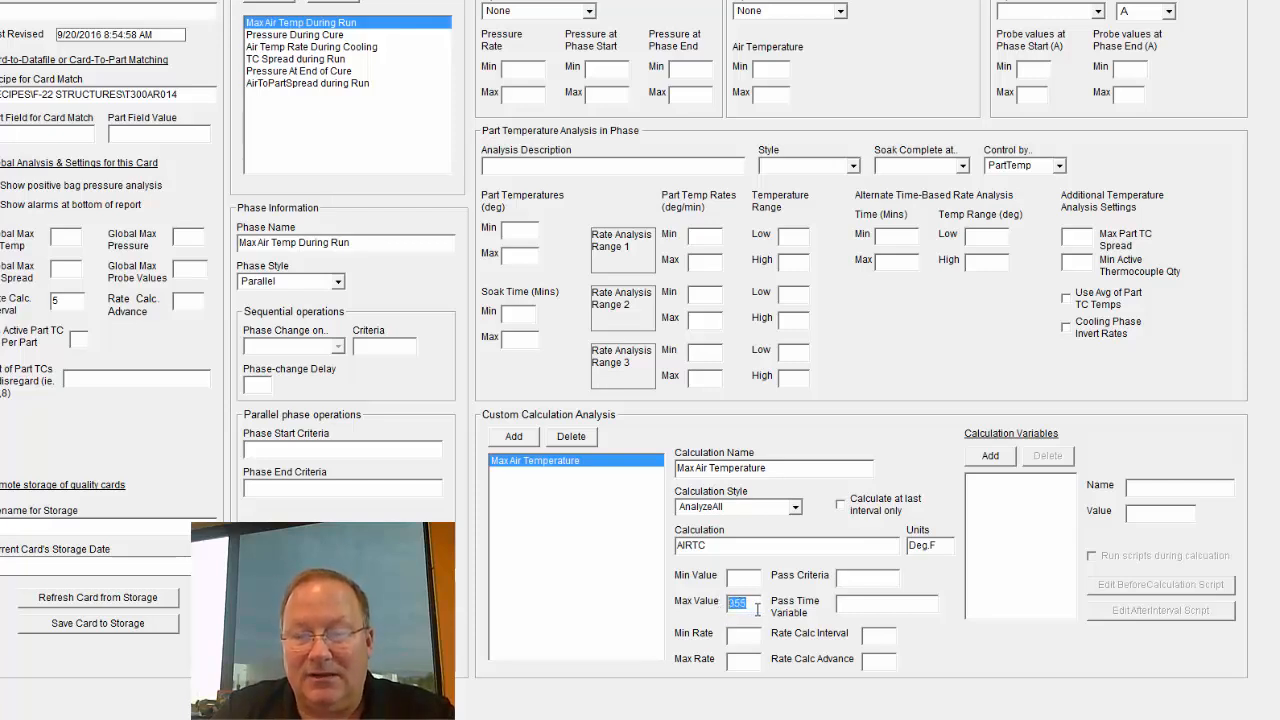
{"action": "left_click", "coordinate": [738, 548]}
{"action": "left_click_drag", "start_coordinate": [738, 548], "coordinate": [657, 543]}
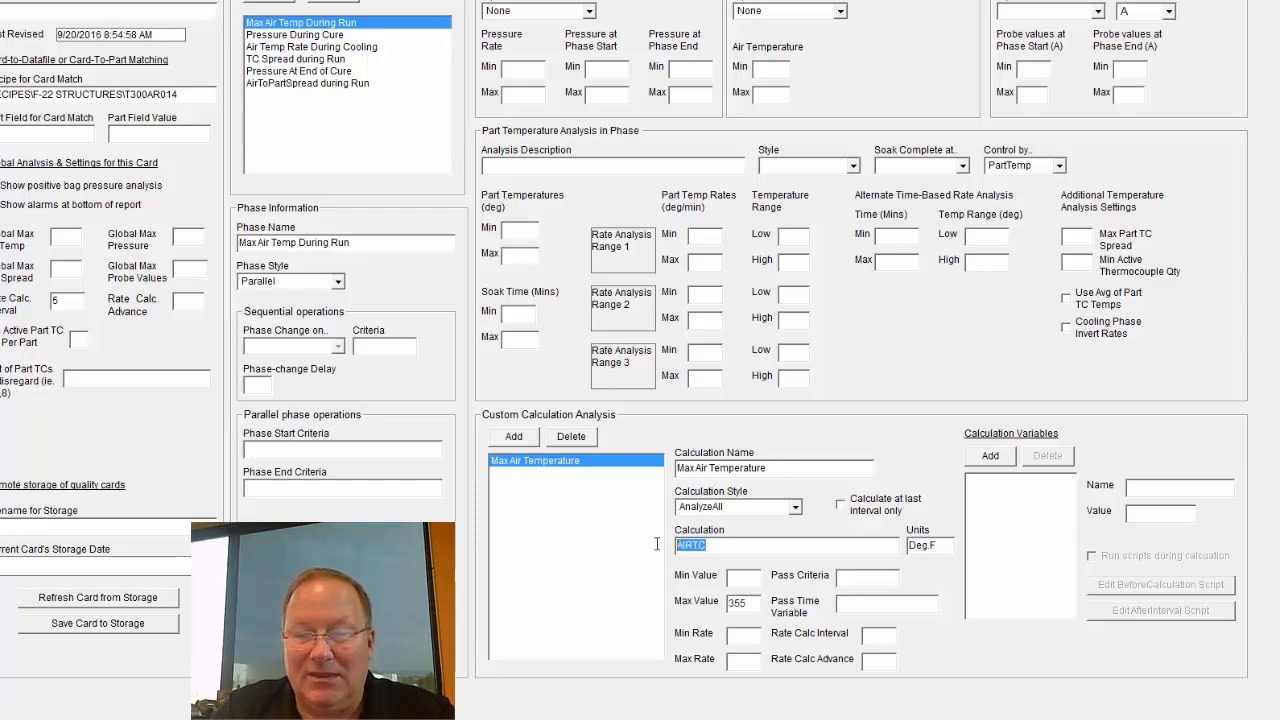
{"action": "left_click", "coordinate": [756, 580]}
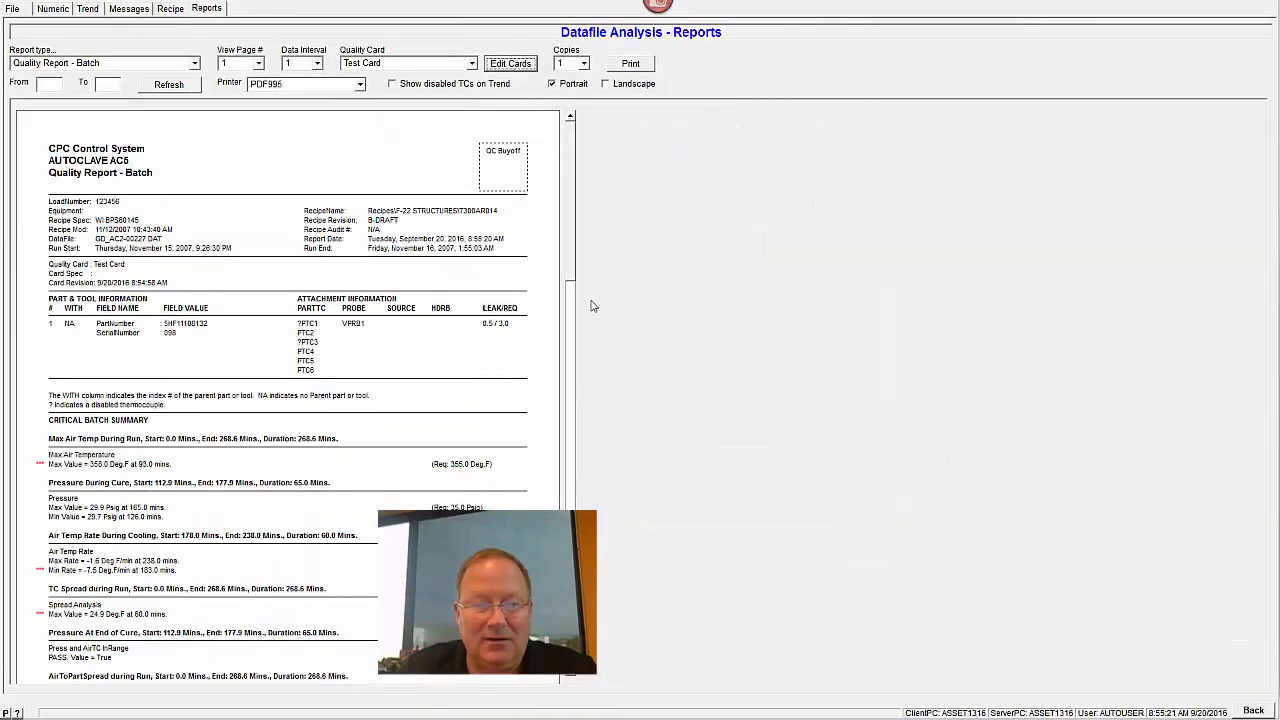
{"action": "scroll", "coordinate": [578, 272], "scroll_direction": "down", "scroll_amount": 3}
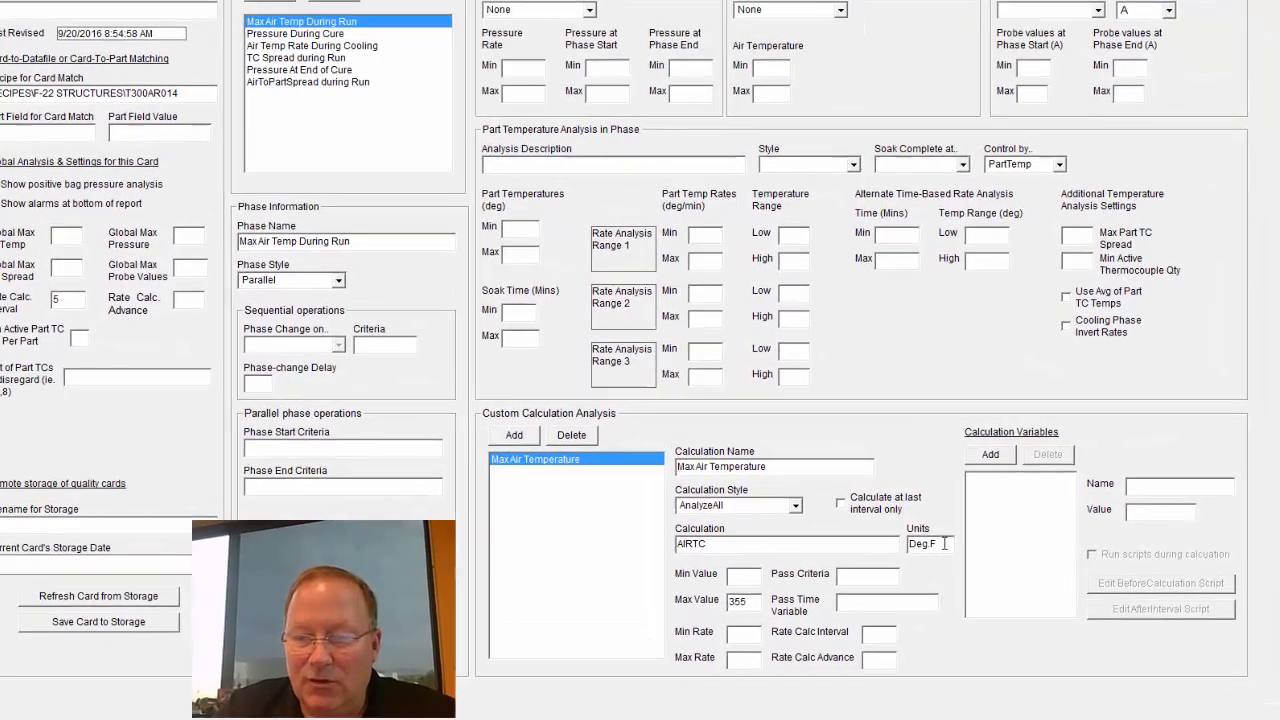
- Examine the Max Air Temperature calculation's units and the Pressure During Cure phase's start and end criteria
{"action": "left_click_drag", "start_coordinate": [972, 538], "coordinate": [898, 547]}
{"action": "left_click", "coordinate": [973, 538]}
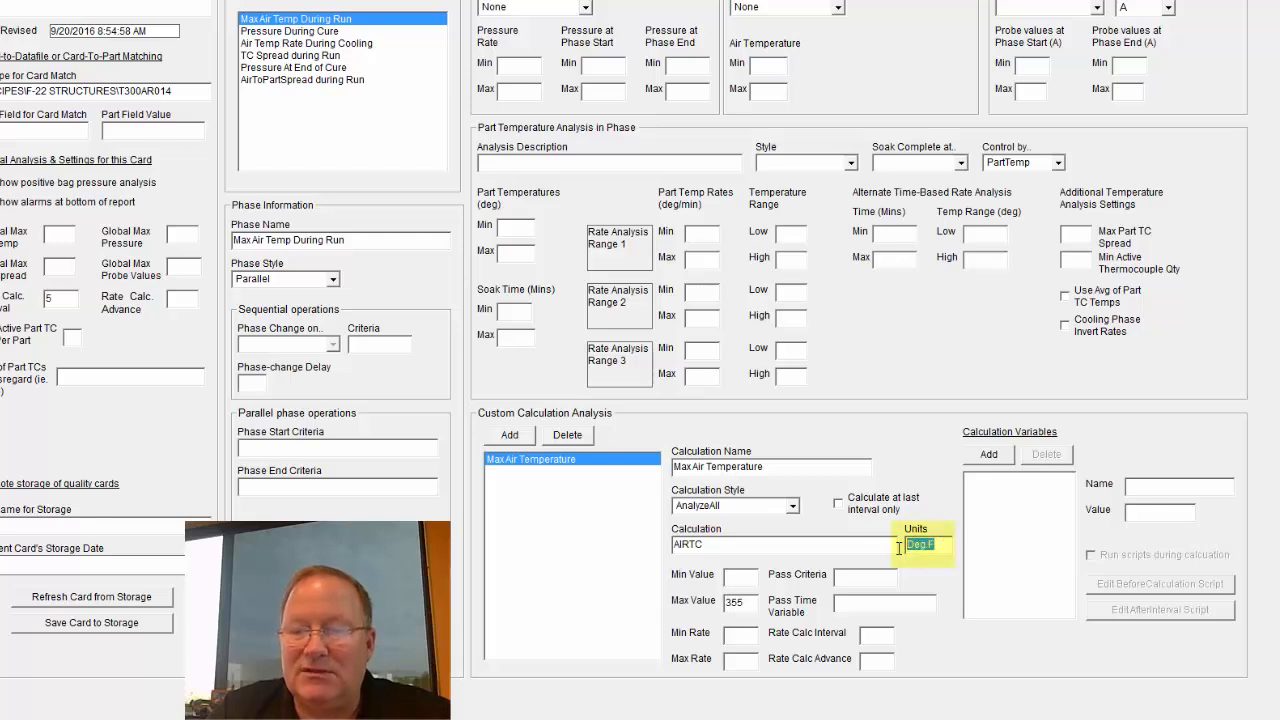
{"action": "left_click", "coordinate": [803, 546]}
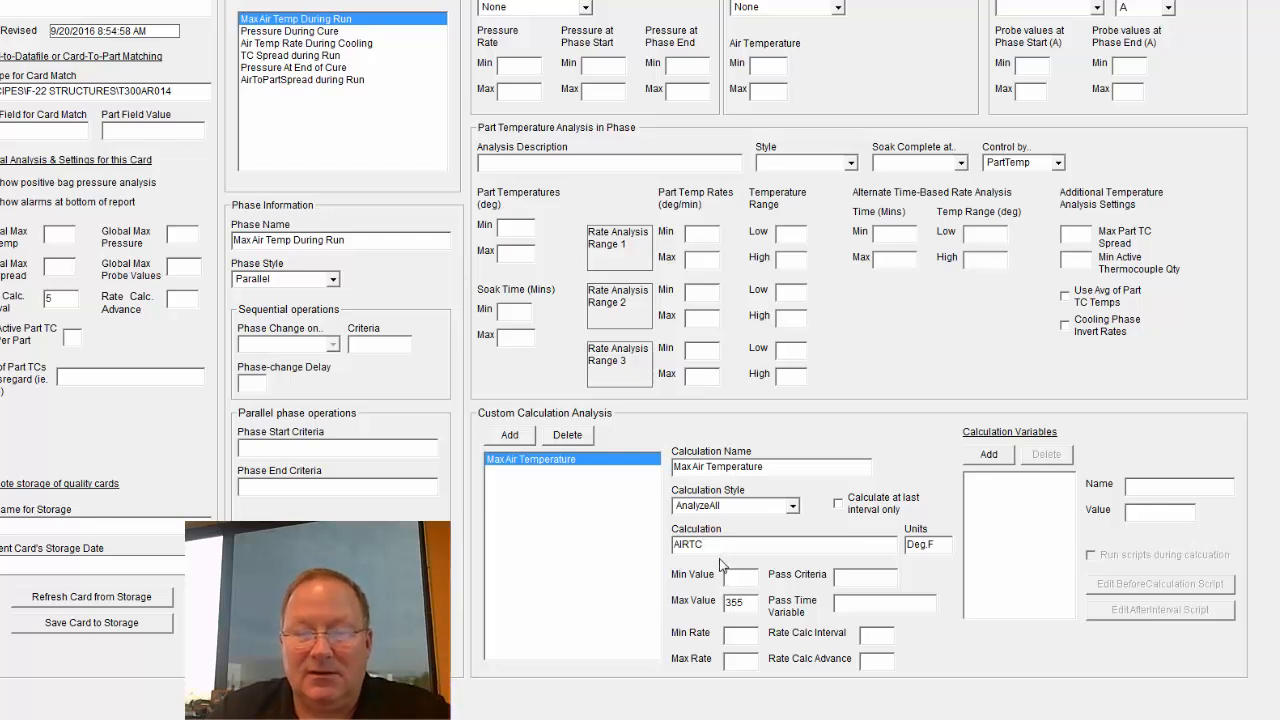
{"action": "left_click", "coordinate": [339, 33]}
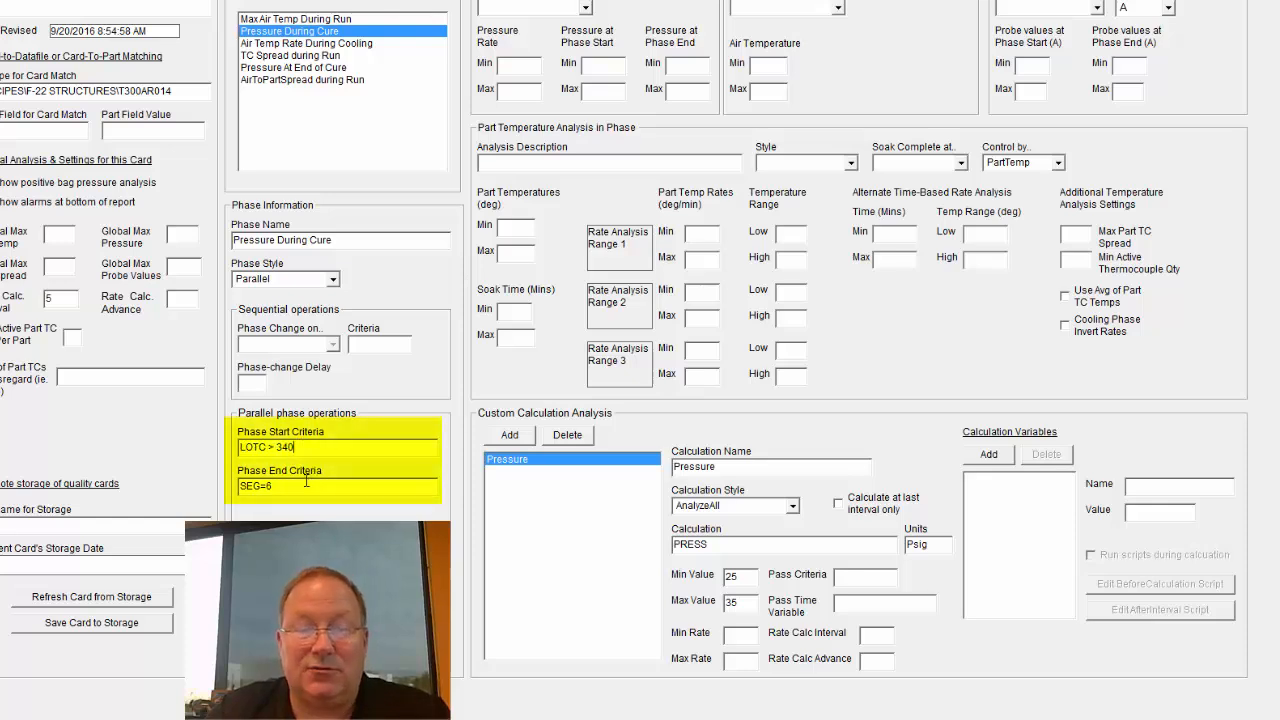
{"action": "left_click_drag", "start_coordinate": [307, 487], "coordinate": [239, 484]}
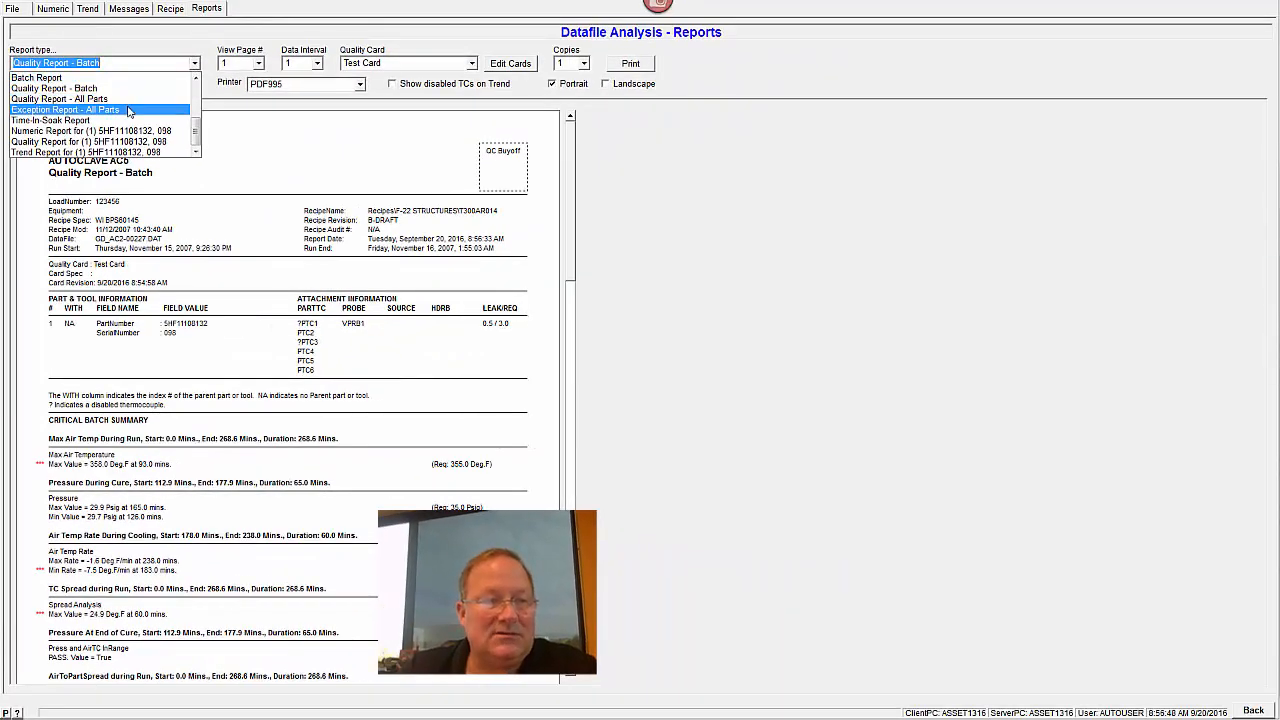
- Switch the displayed report to Exception Report - All Parts
{"action": "left_click", "coordinate": [128, 112]}
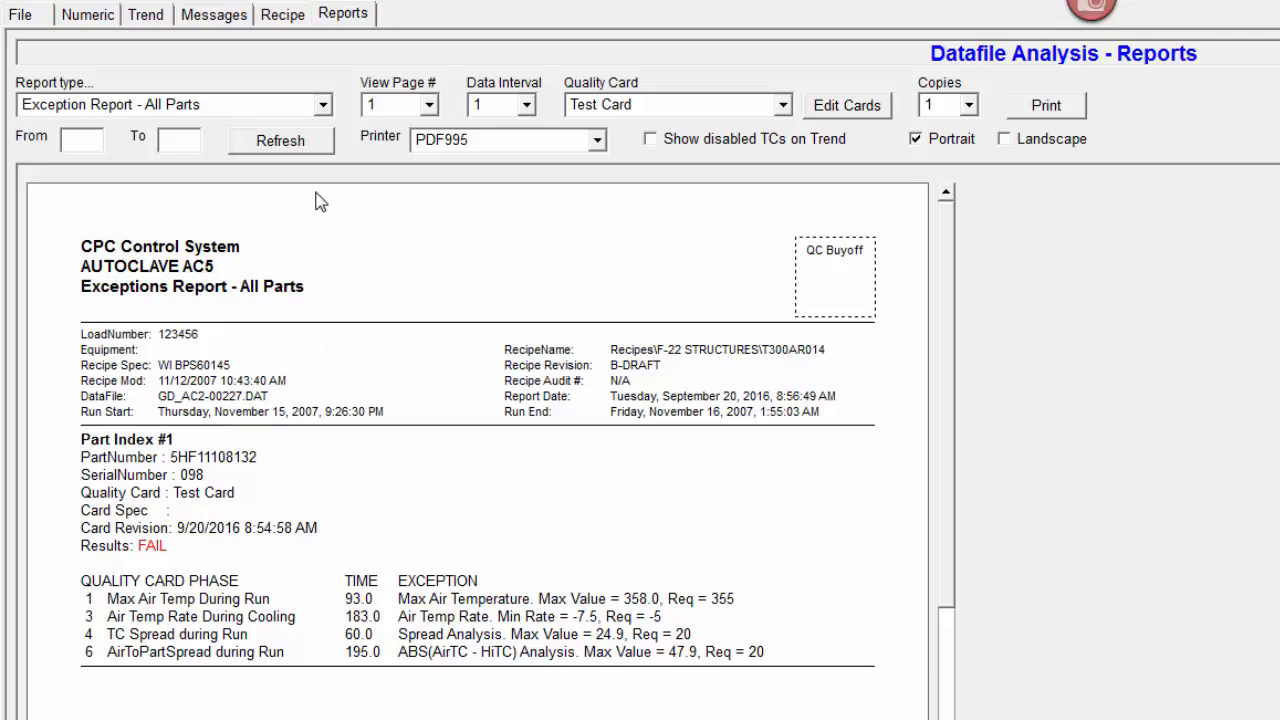
- Switch the displayed report to Quality Report - Batch and open the quality cards for editing
{"action": "left_click", "coordinate": [323, 106]}
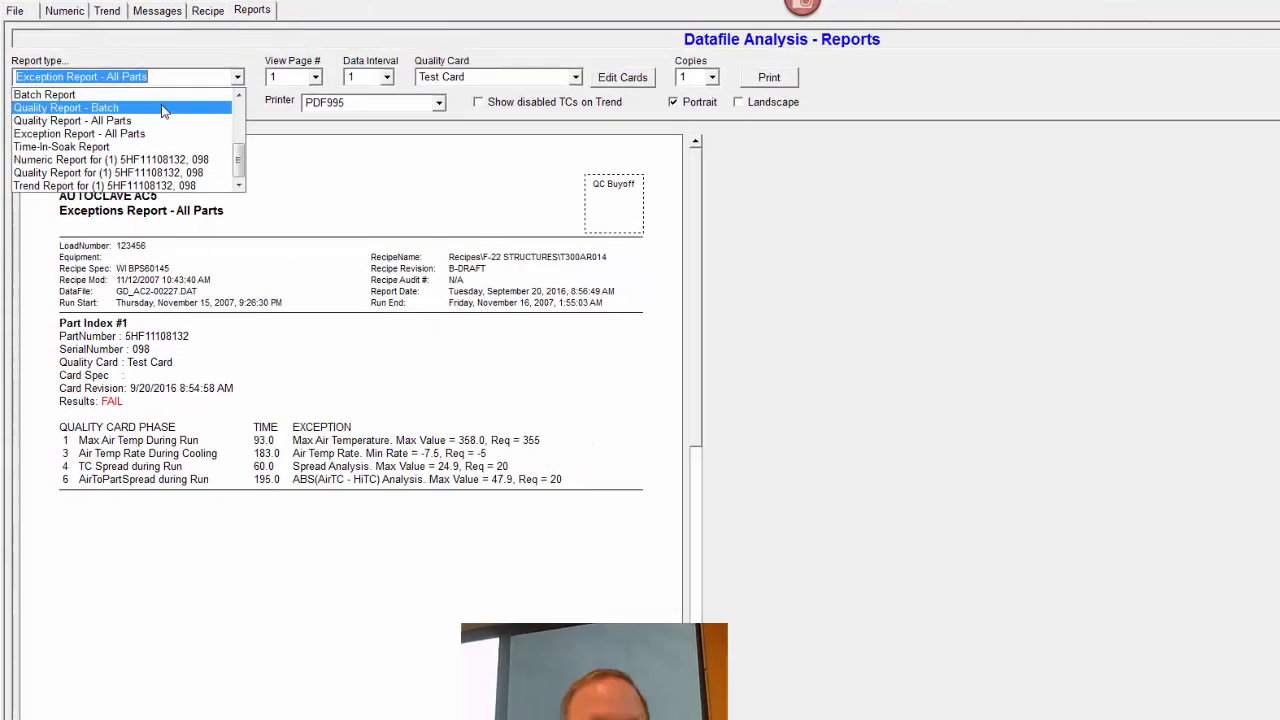
{"action": "left_click", "coordinate": [131, 90]}
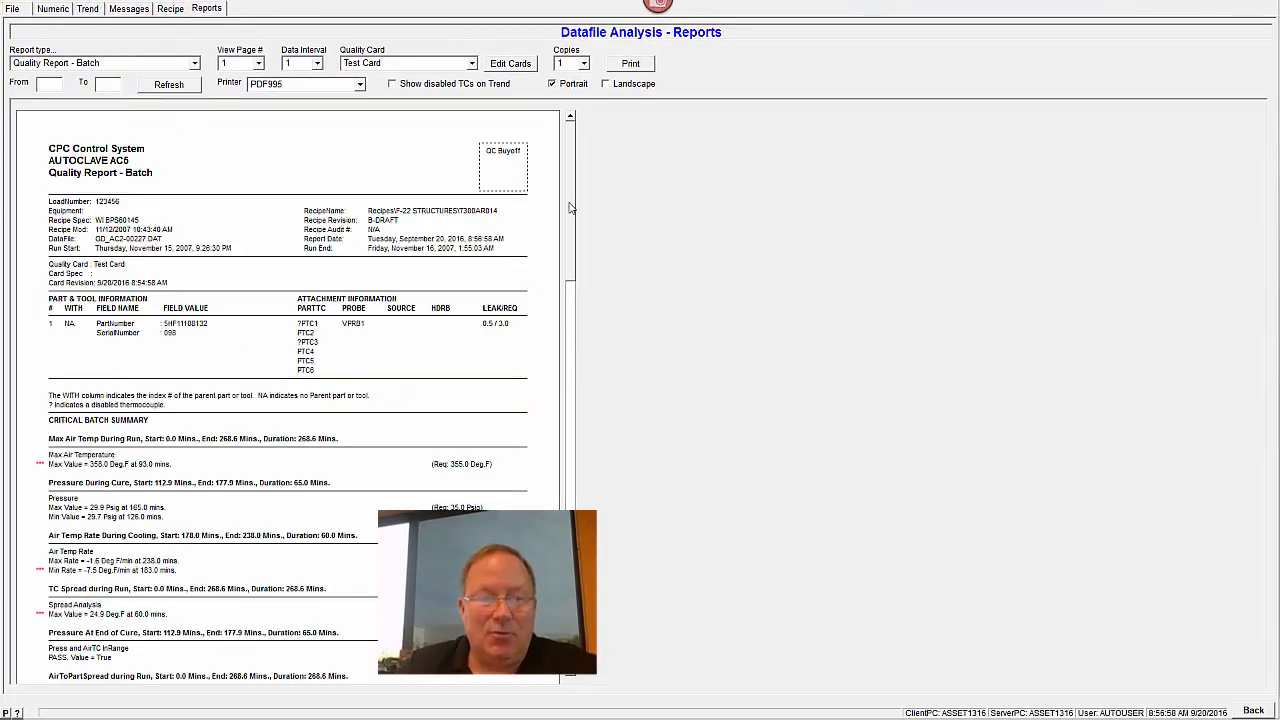
{"action": "left_click", "coordinate": [510, 63]}
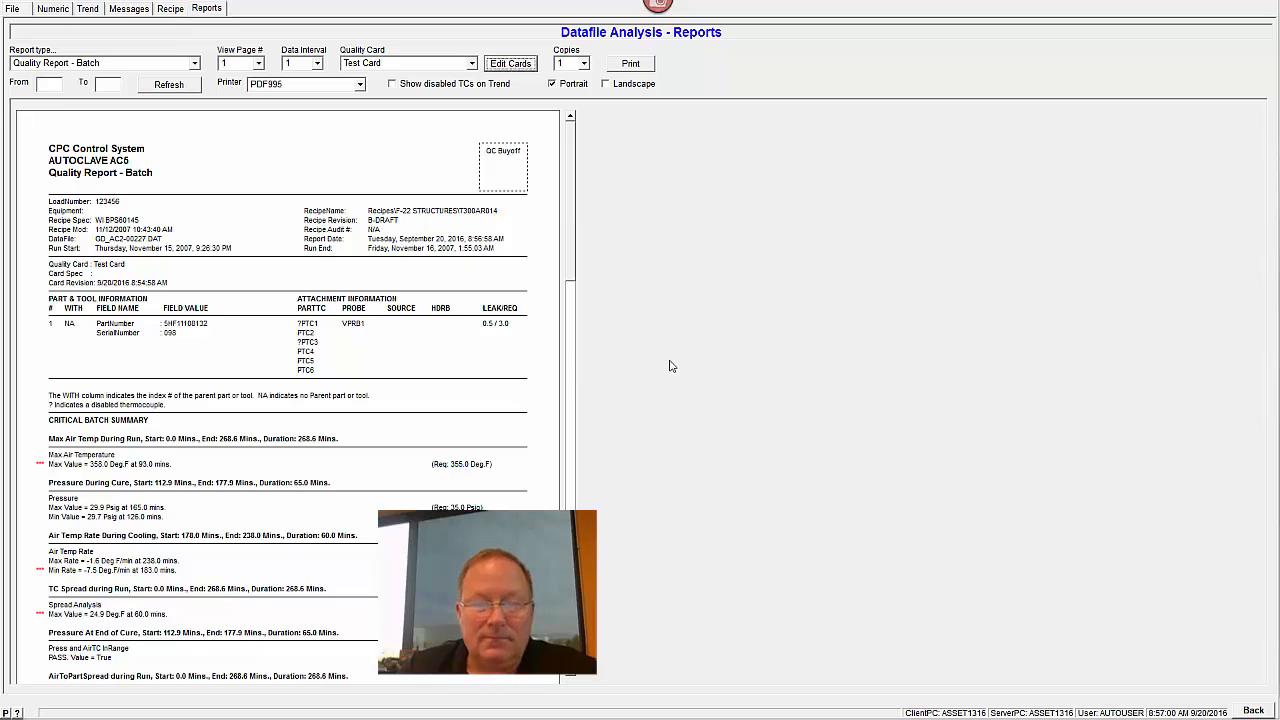
- Select the Air Temp Rate During Cooling phase and examine its parallel phase start and end criteria
{"action": "left_click", "coordinate": [470, 117]}
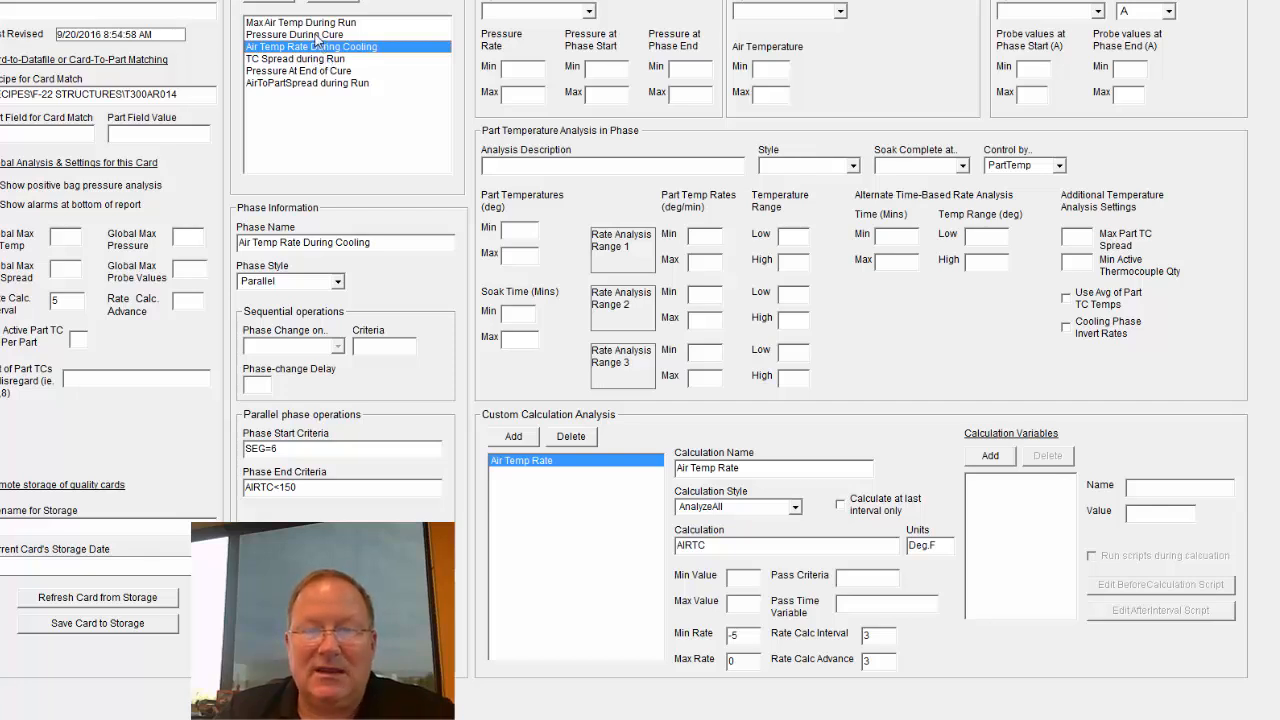
{"action": "left_click", "coordinate": [757, 662]}
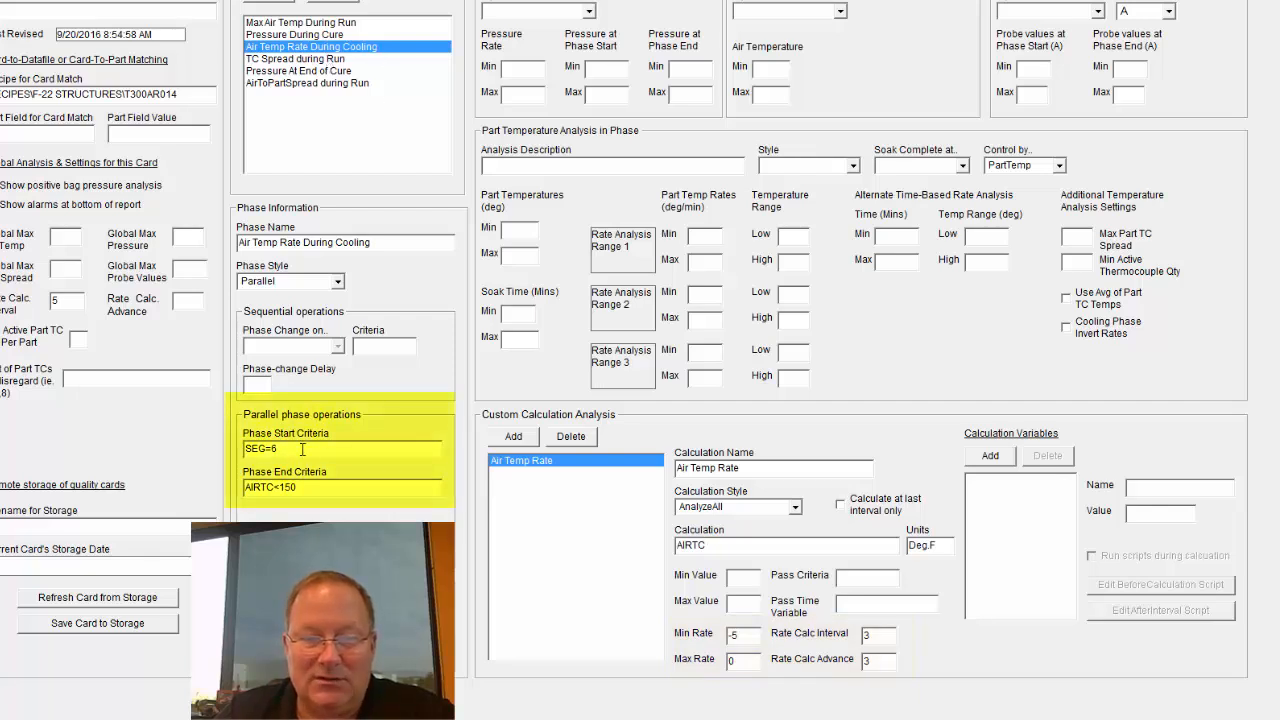
{"action": "left_click_drag", "start_coordinate": [303, 450], "coordinate": [229, 451]}
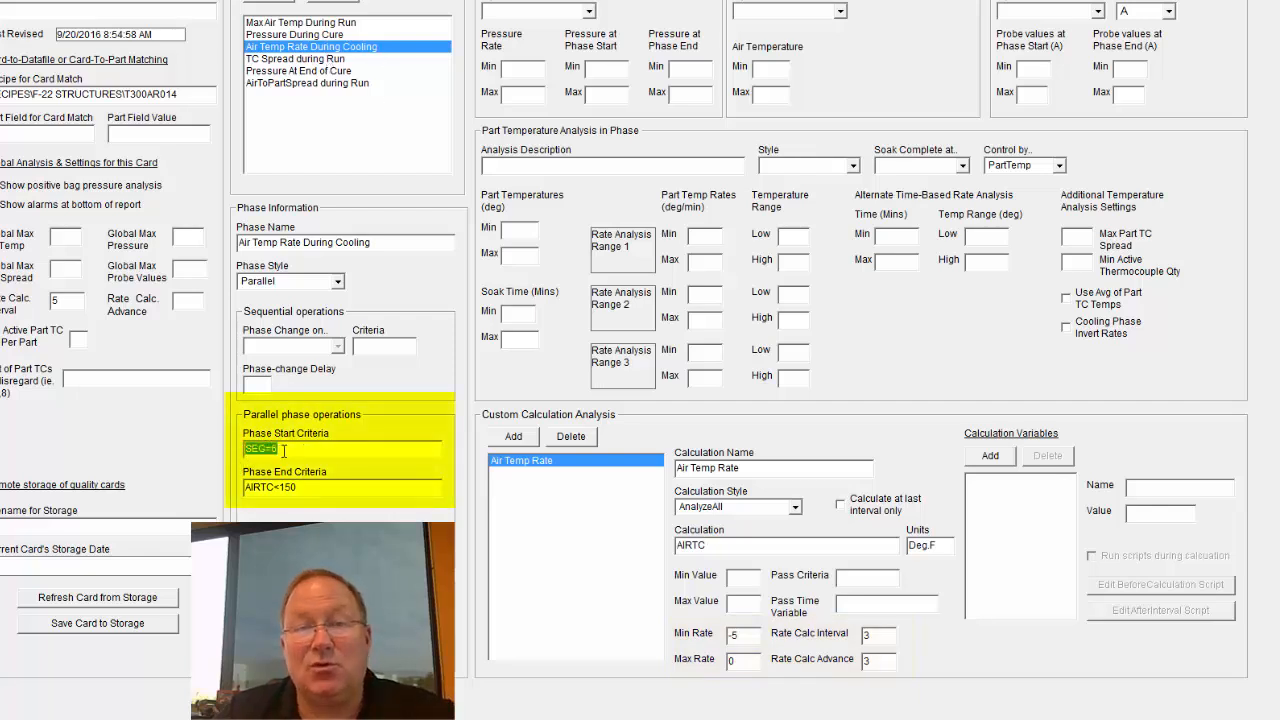
{"action": "left_click_drag", "start_coordinate": [341, 490], "coordinate": [243, 488]}
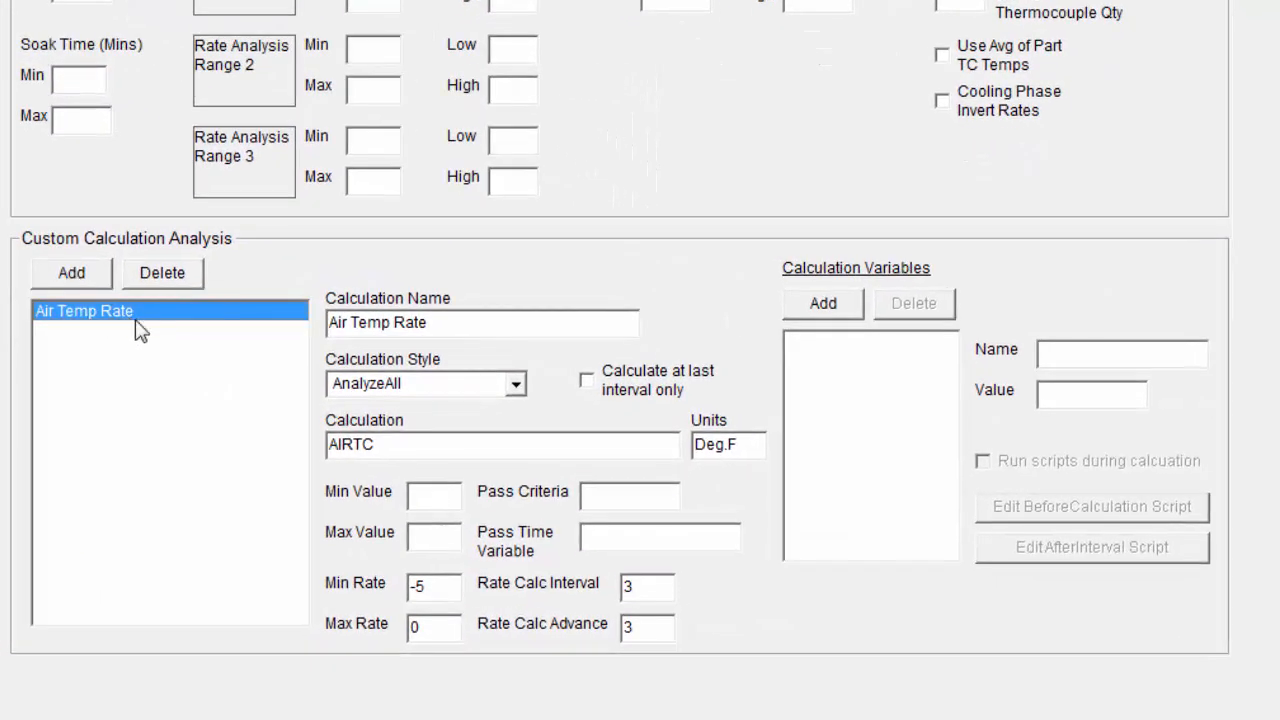
- Review the Air Temp Rate calculation's style, expression, and minimum and maximum rates
{"action": "left_click", "coordinate": [420, 383]}
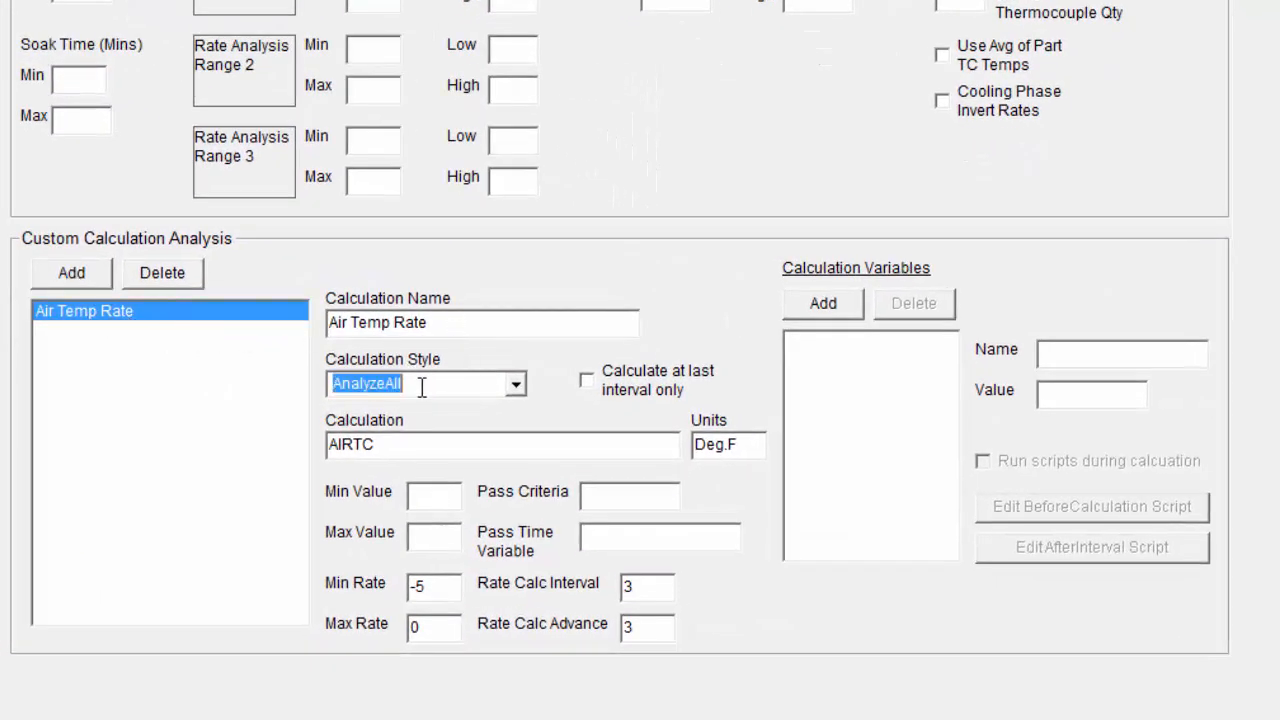
{"action": "left_click", "coordinate": [404, 445]}
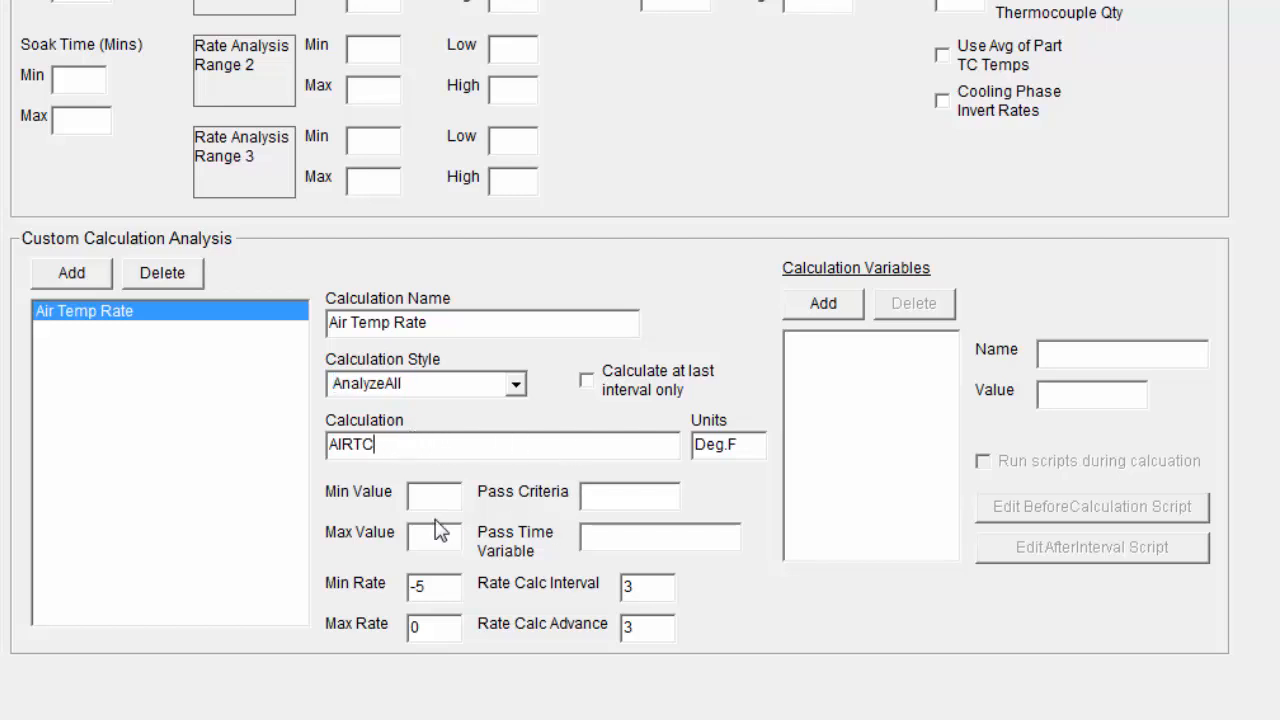
{"action": "double_click", "coordinate": [330, 444]}
{"action": "left_click", "coordinate": [442, 587]}
{"action": "left_click_drag", "start_coordinate": [442, 587], "coordinate": [404, 588]}
{"action": "left_click", "coordinate": [433, 627]}
- Compare the Air Temp Rate calculation's rate interval and advance with the card's global rate settings, and check its result in the batch quality report
{"action": "left_click_drag", "start_coordinate": [638, 589], "coordinate": [624, 626]}
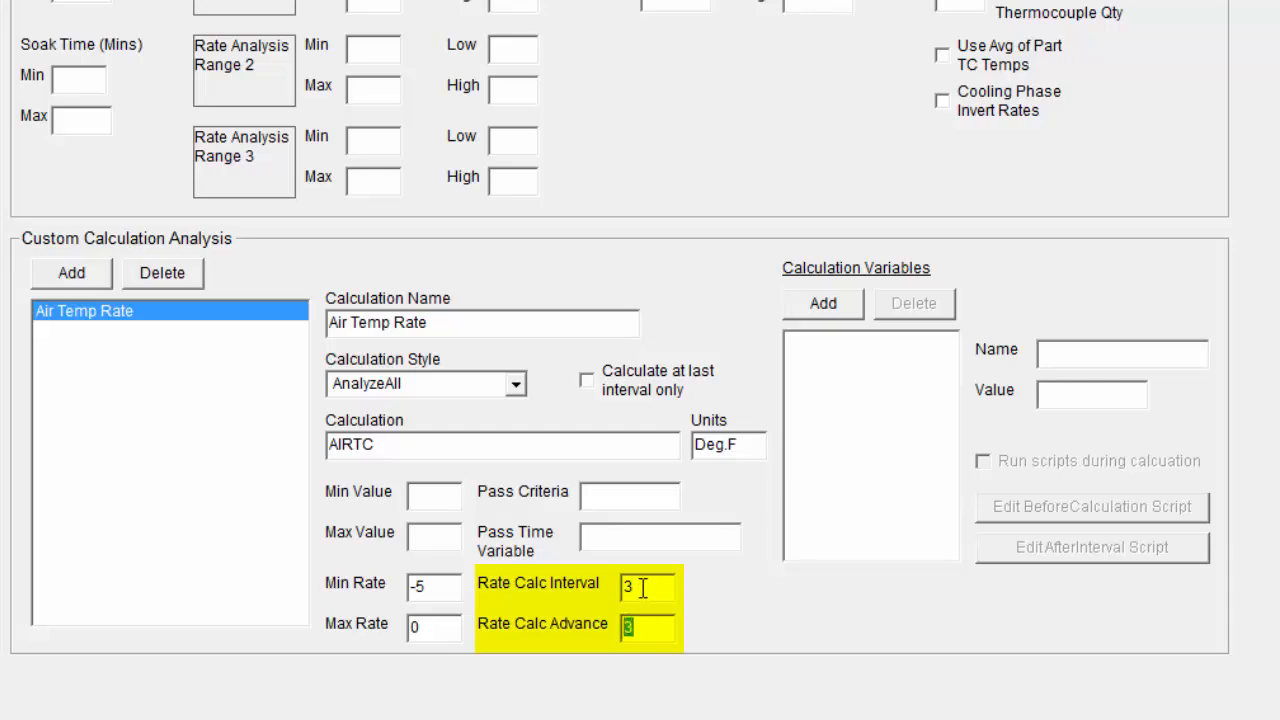
{"action": "left_click", "coordinate": [643, 588]}
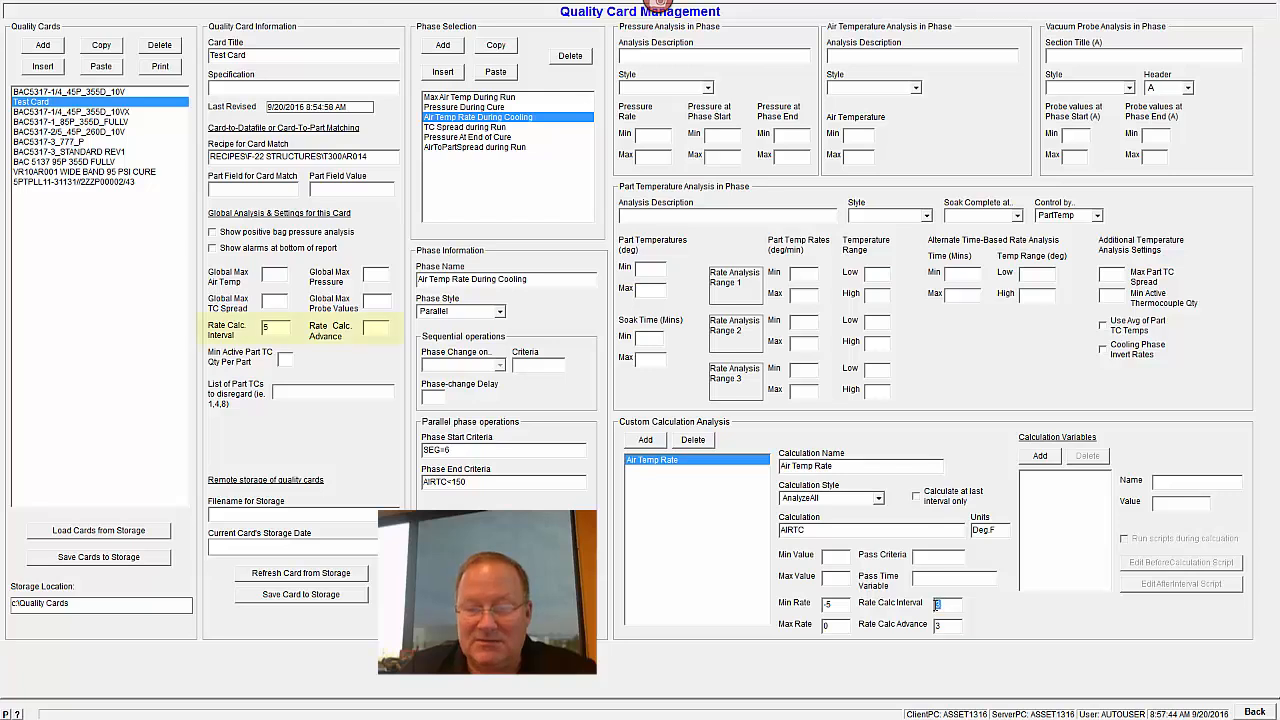
{"action": "left_click_drag", "start_coordinate": [275, 328], "coordinate": [263, 328]}
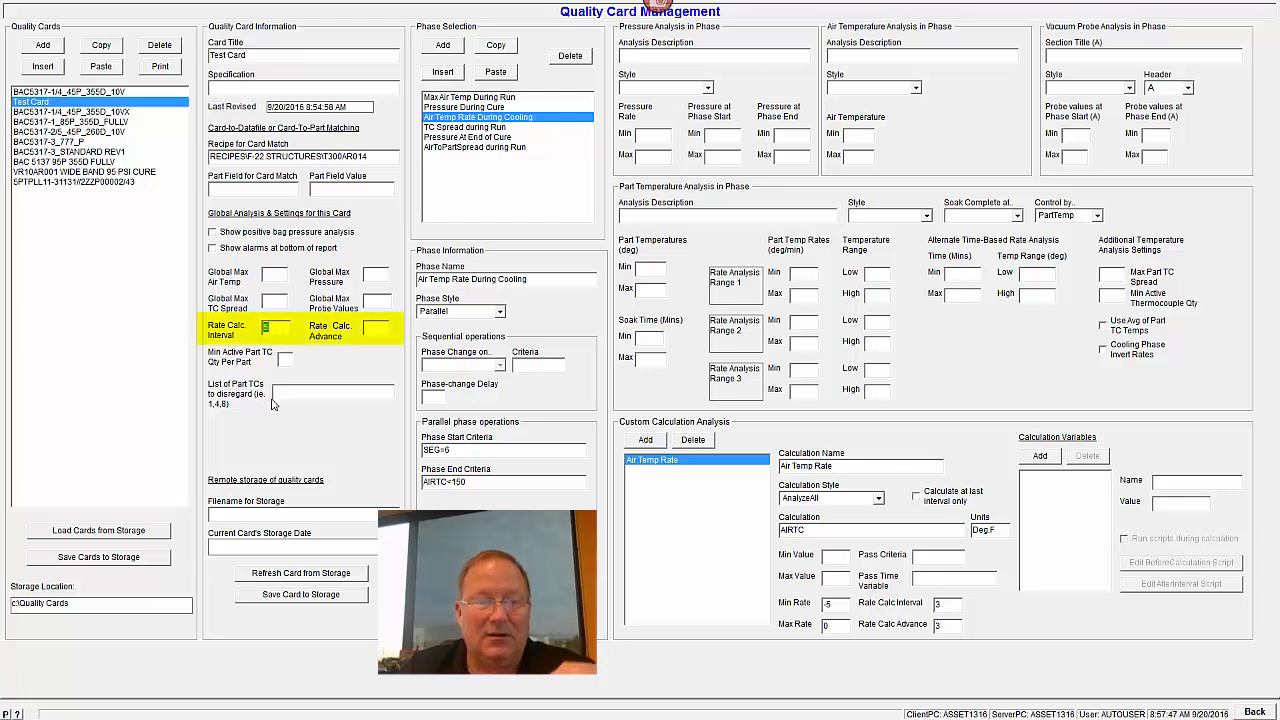
{"action": "left_click", "coordinate": [944, 603]}
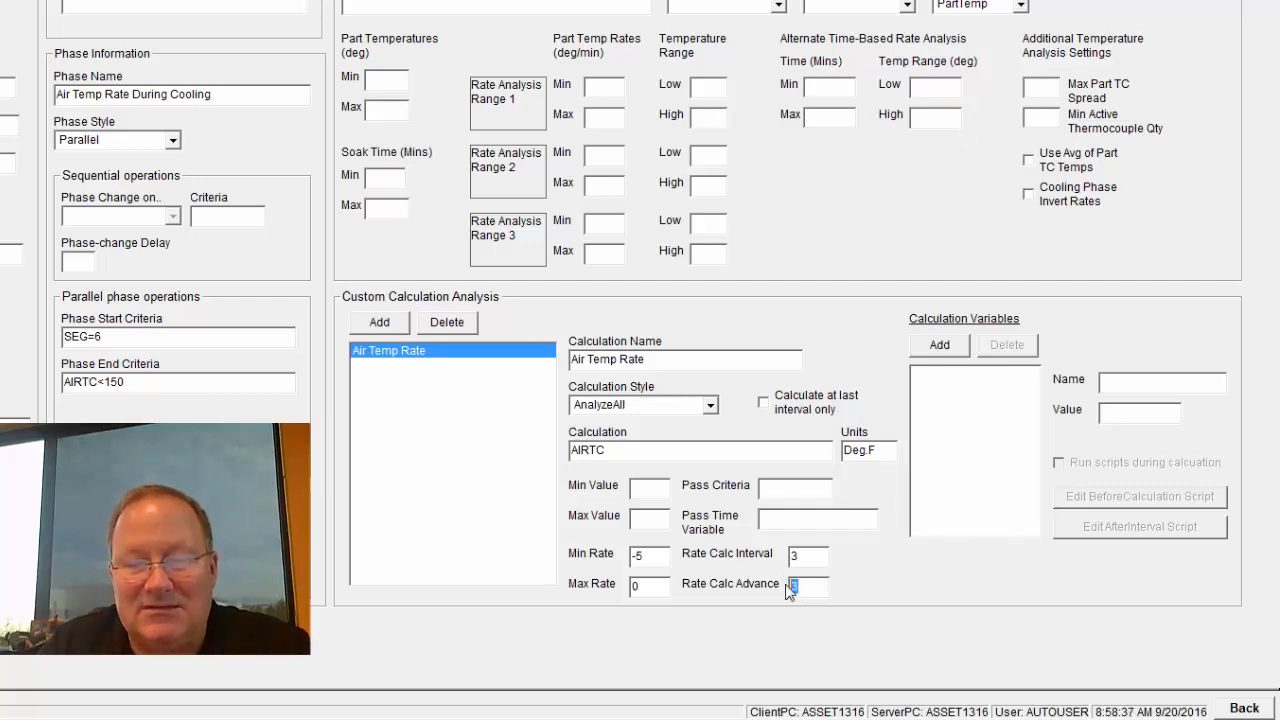
{"action": "left_click", "coordinate": [811, 558]}
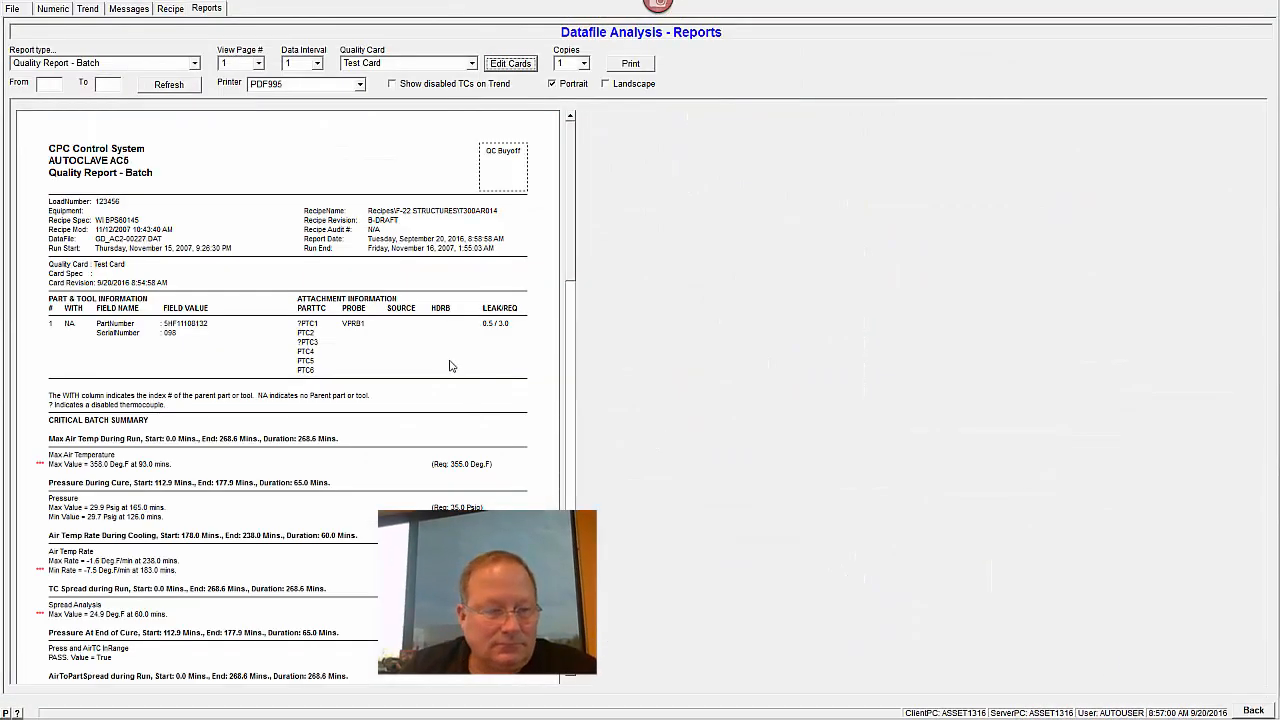
{"action": "scroll", "coordinate": [556, 274], "scroll_direction": "down", "scroll_amount": 3}
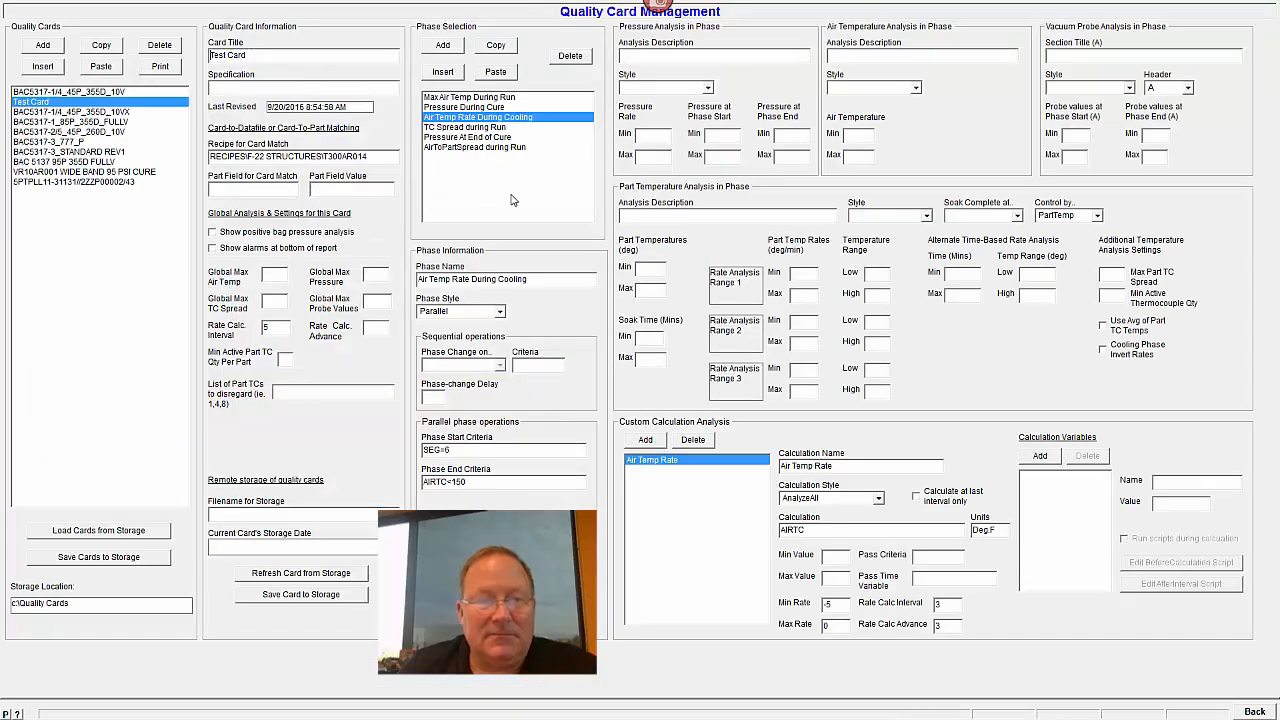
- Select the TC Spread during Run phase and review its phase style and its start and end criteria
{"action": "left_click", "coordinate": [464, 128]}
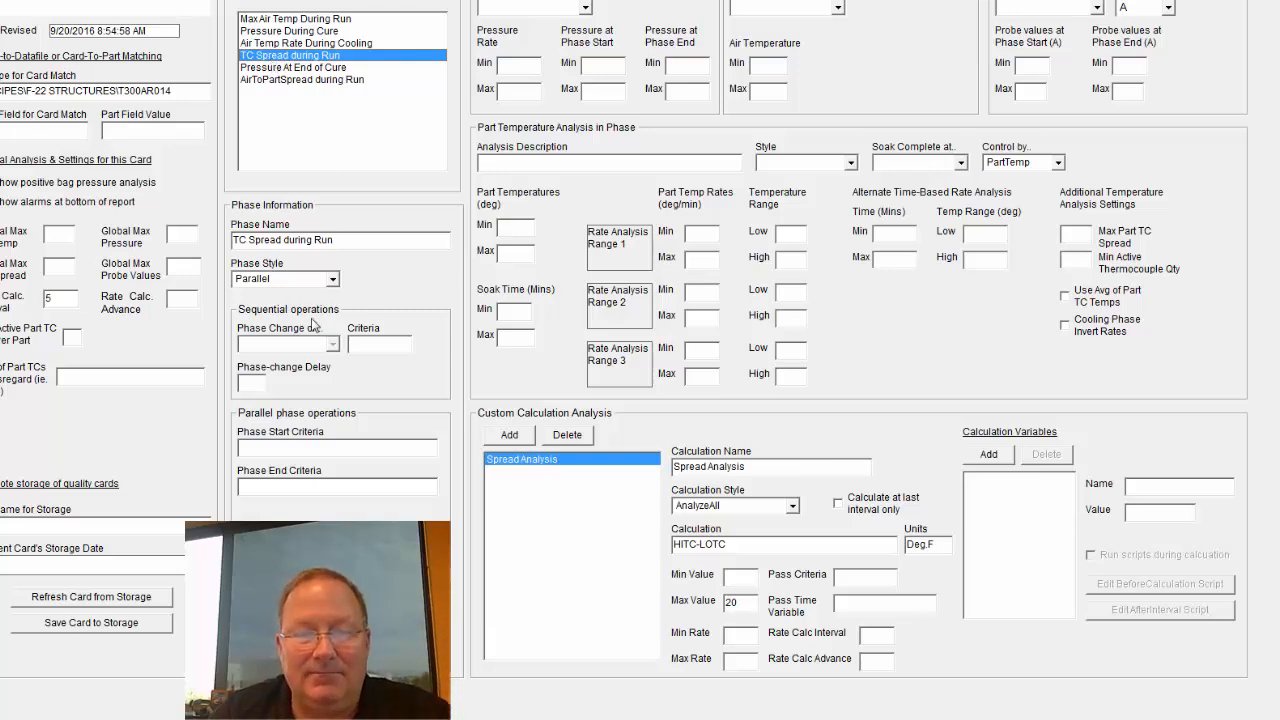
{"action": "left_click", "coordinate": [312, 284]}
{"action": "left_click", "coordinate": [312, 448]}
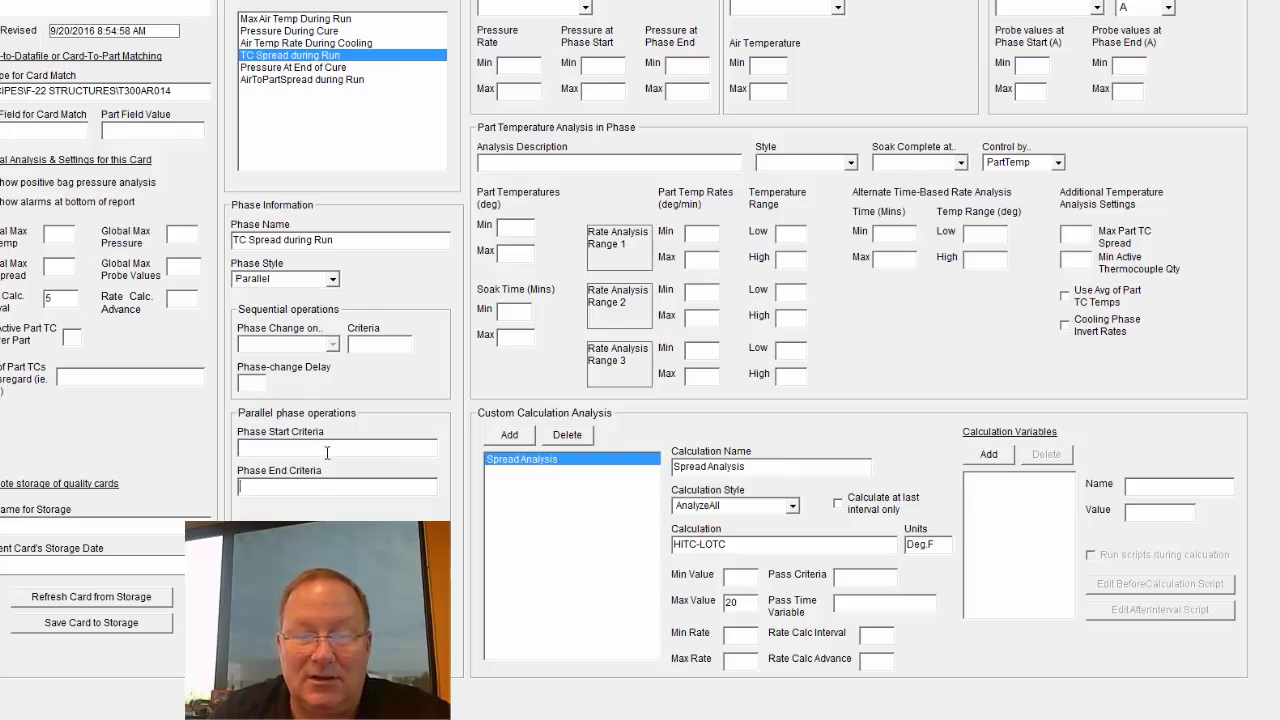
{"action": "left_click", "coordinate": [328, 452]}
{"action": "left_click", "coordinate": [326, 488]}
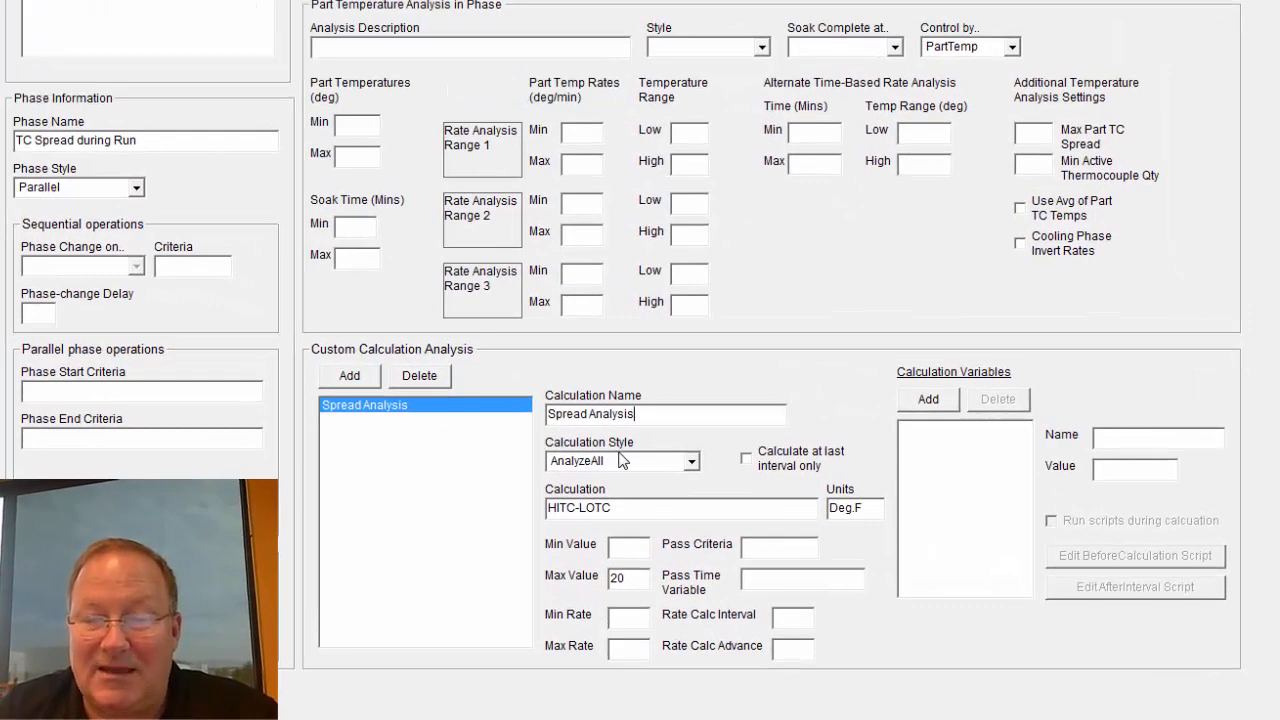
- Examine the Spread Analysis calculation's expression, units and maximum value
{"action": "left_click", "coordinate": [735, 505]}
{"action": "left_click", "coordinate": [630, 509]}
{"action": "double_click", "coordinate": [600, 509]}
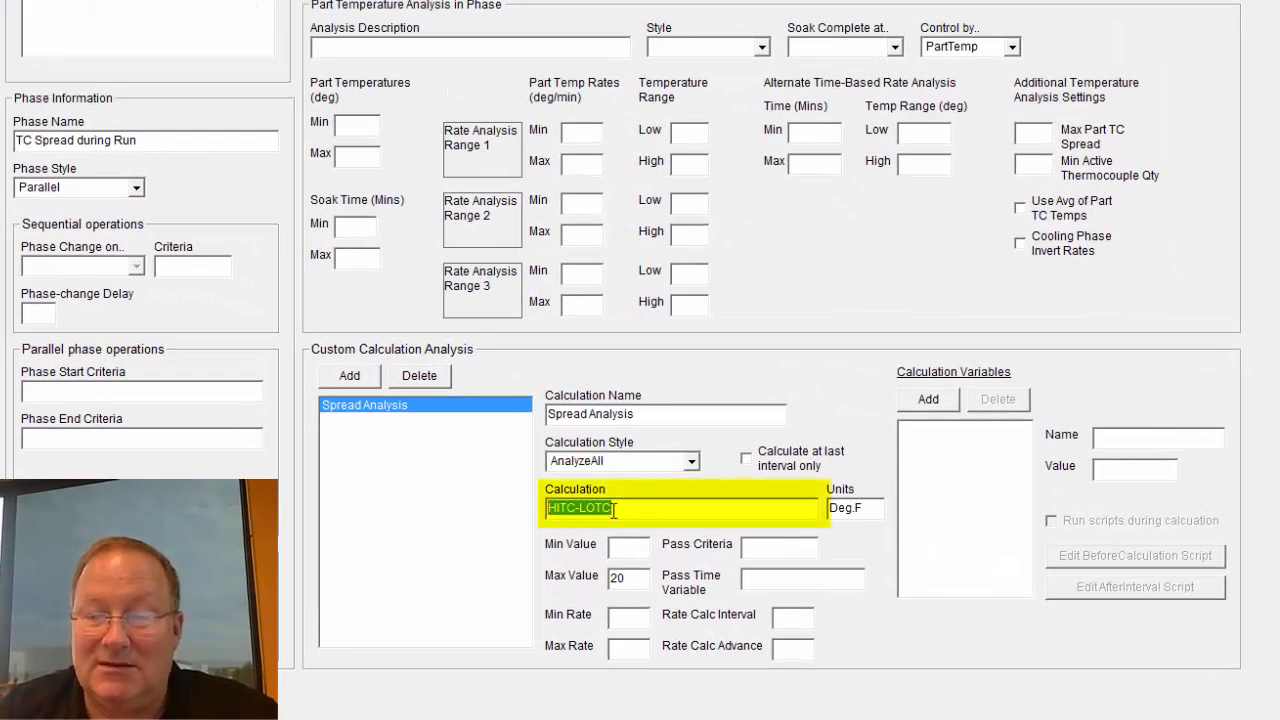
{"action": "left_click", "coordinate": [648, 512]}
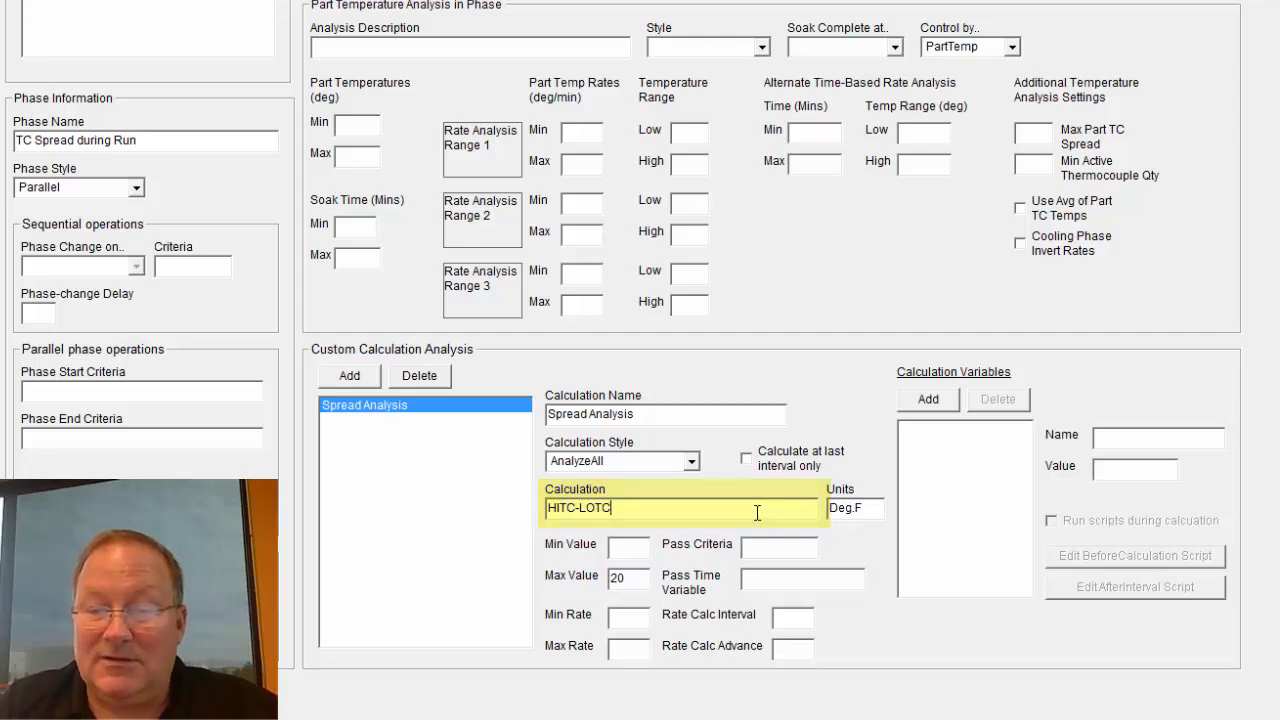
{"action": "left_click", "coordinate": [872, 514]}
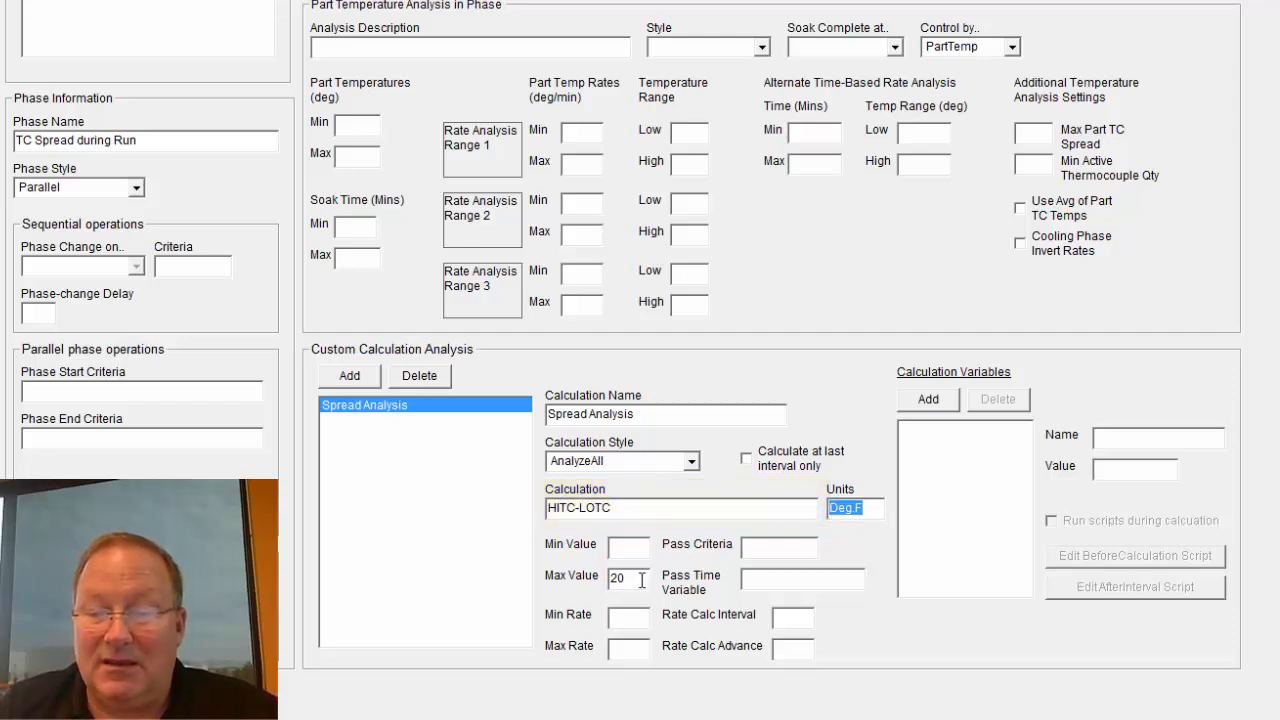
{"action": "left_click", "coordinate": [607, 581]}
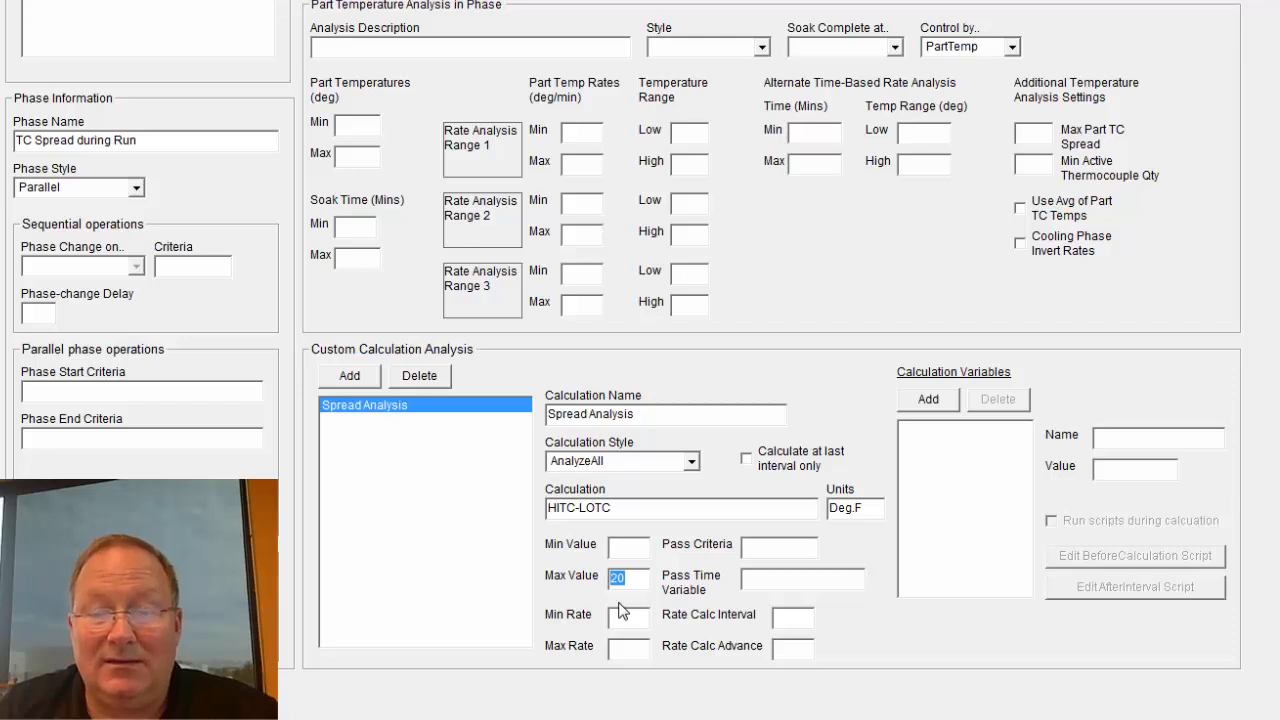
- Try wrapping the Spread Analysis expression HITC-LOTC in parentheses with the abs function
{"action": "left_click", "coordinate": [623, 507]}
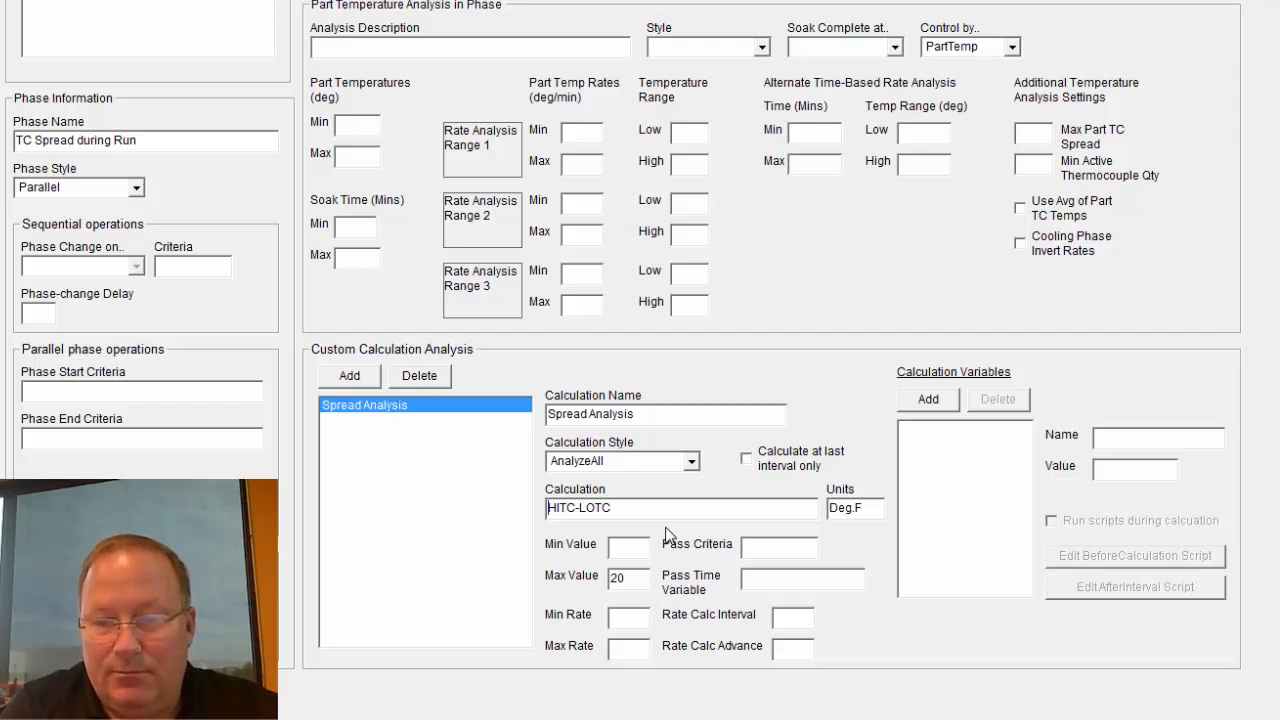
{"action": "type", "text": "("}
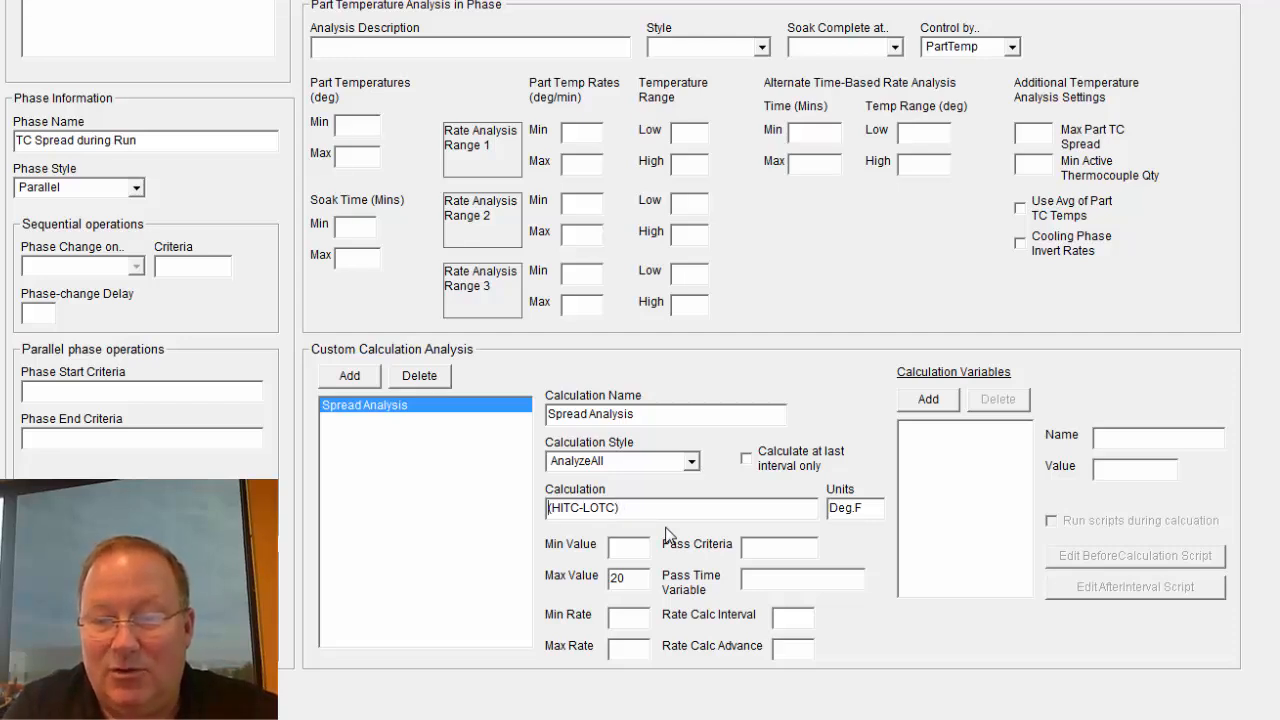
{"action": "type", "text": "abs"}
{"action": "key", "text": "BackSpace"}
{"action": "key", "text": "BackSpace"}
{"action": "key", "text": "BackSpace"}
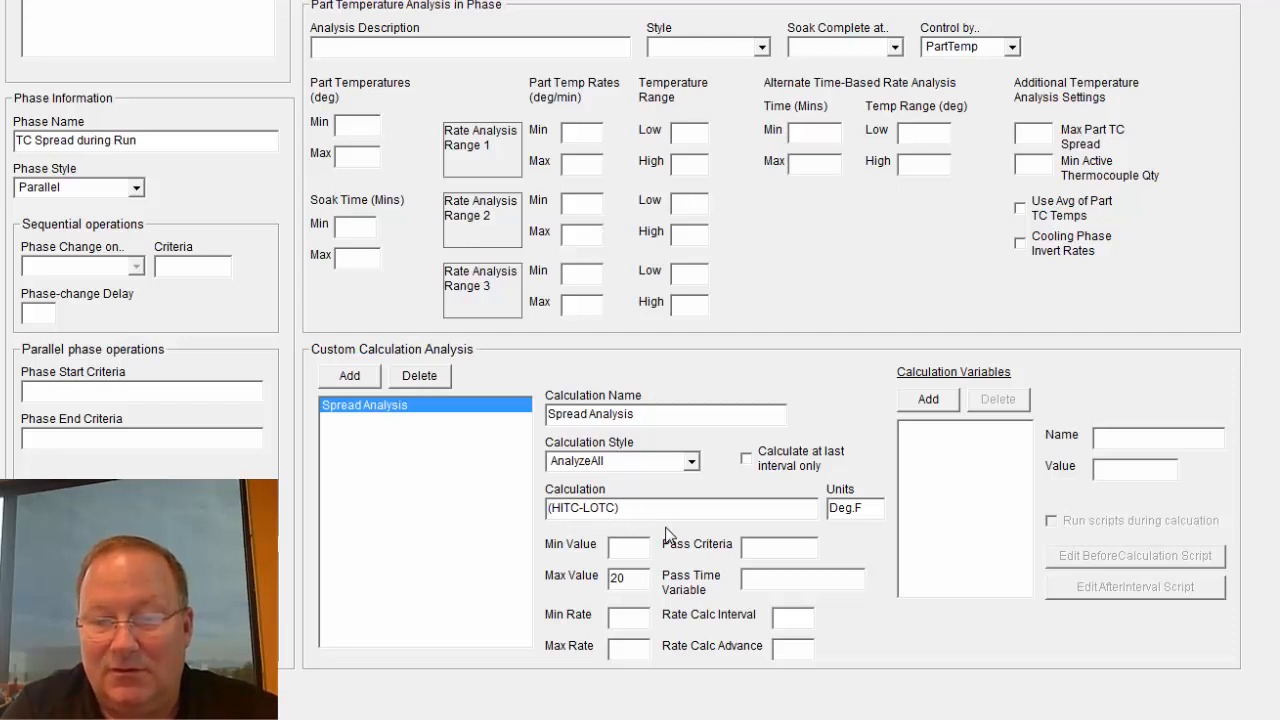
{"action": "key", "text": "Delete"}
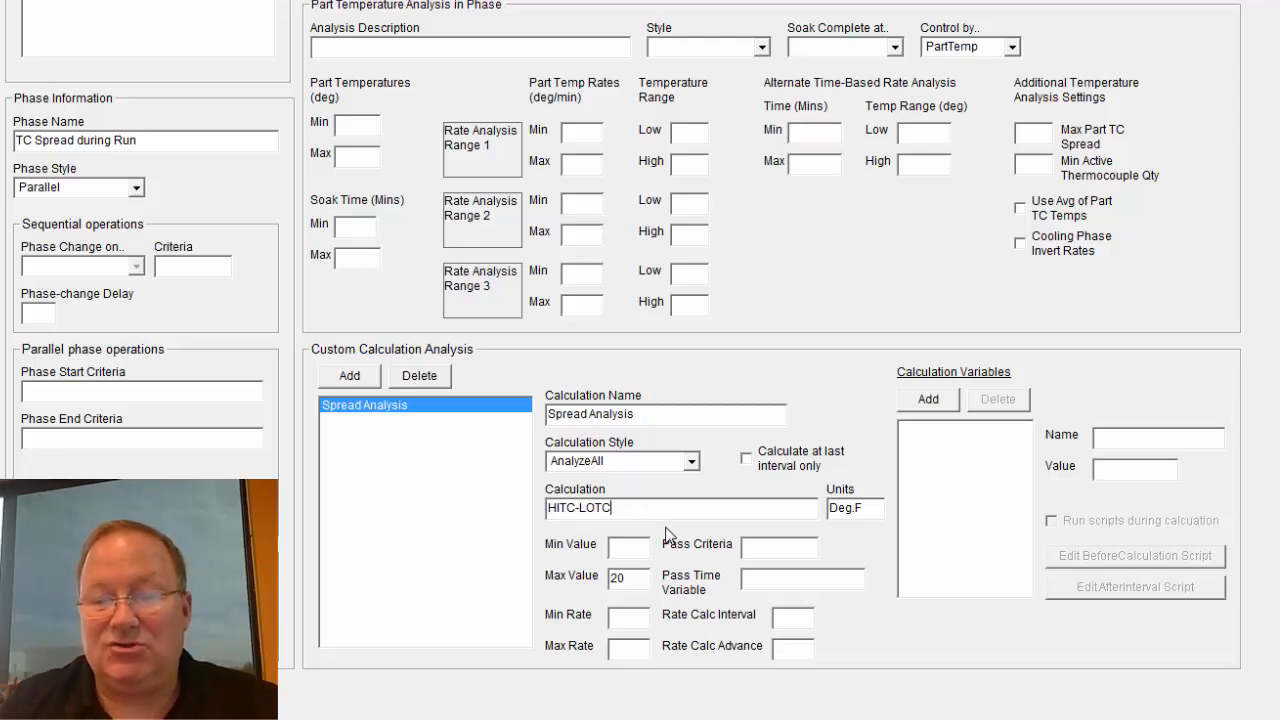
{"action": "key", "text": "BackSpace"}
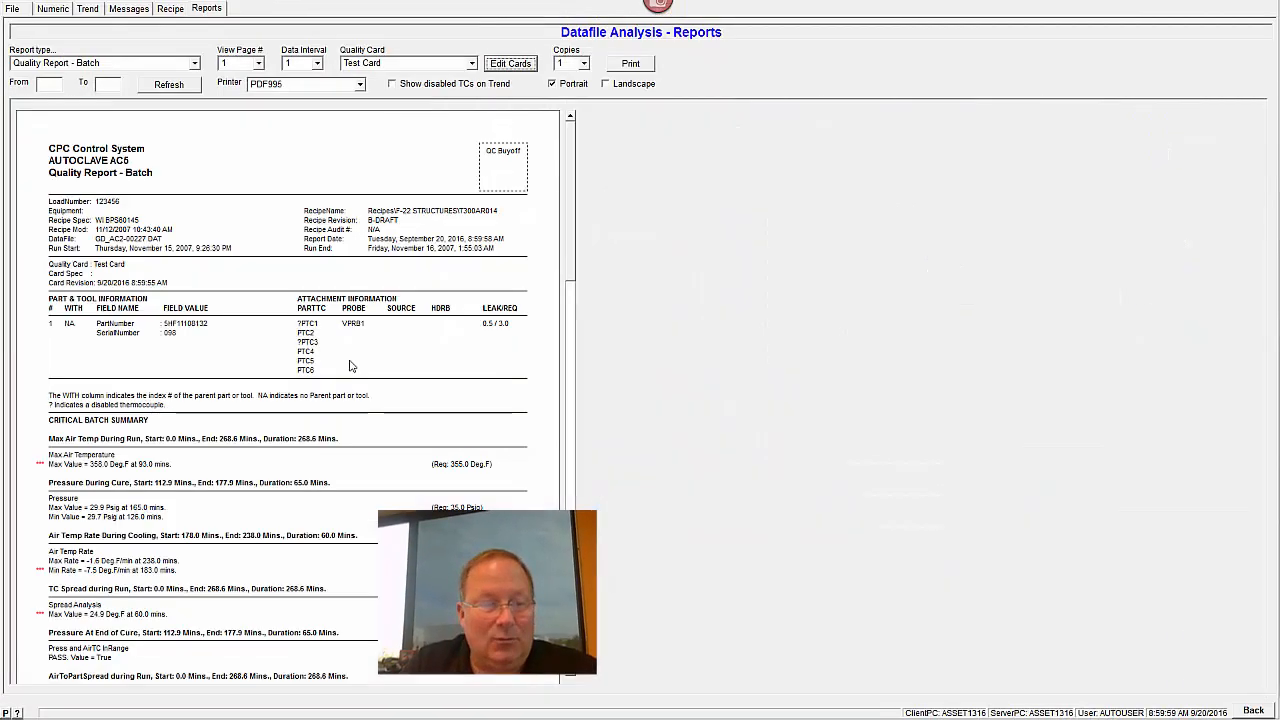
- Check the TC Spread during Run result in the batch quality report and reopen the quality cards
{"action": "scroll", "coordinate": [570, 237], "scroll_direction": "down", "scroll_amount": 3}
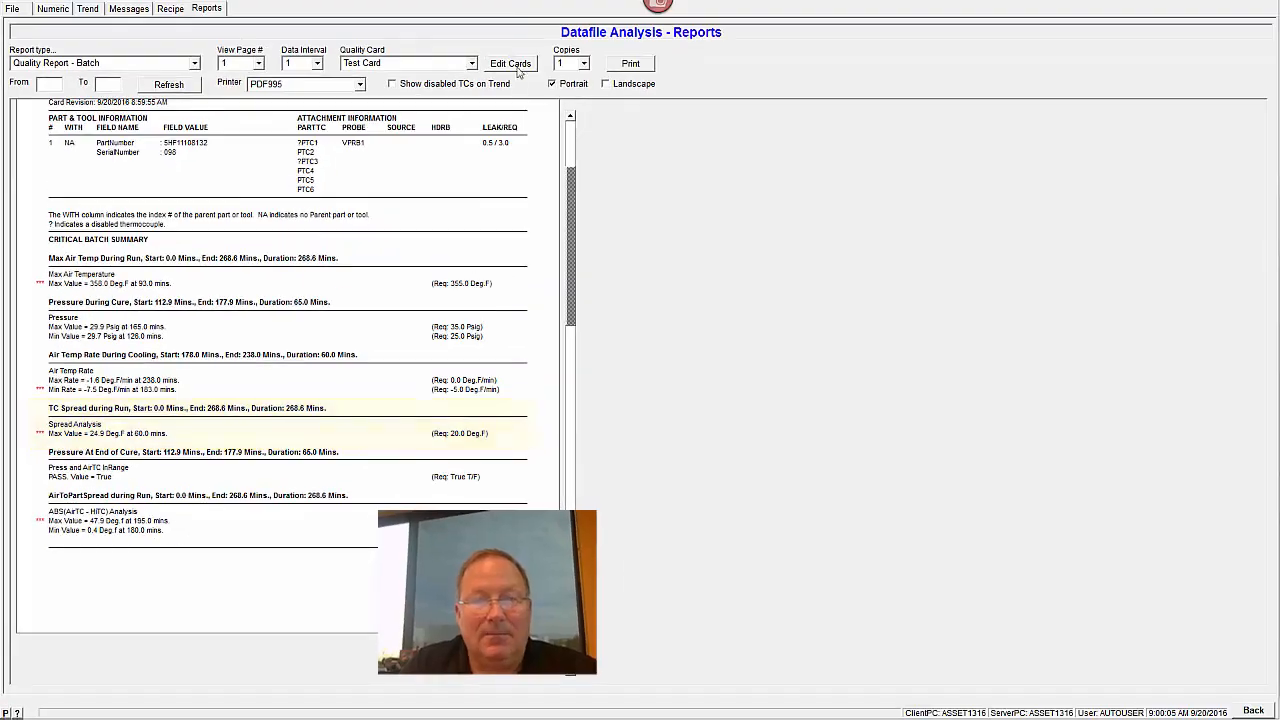
{"action": "left_click", "coordinate": [516, 65]}
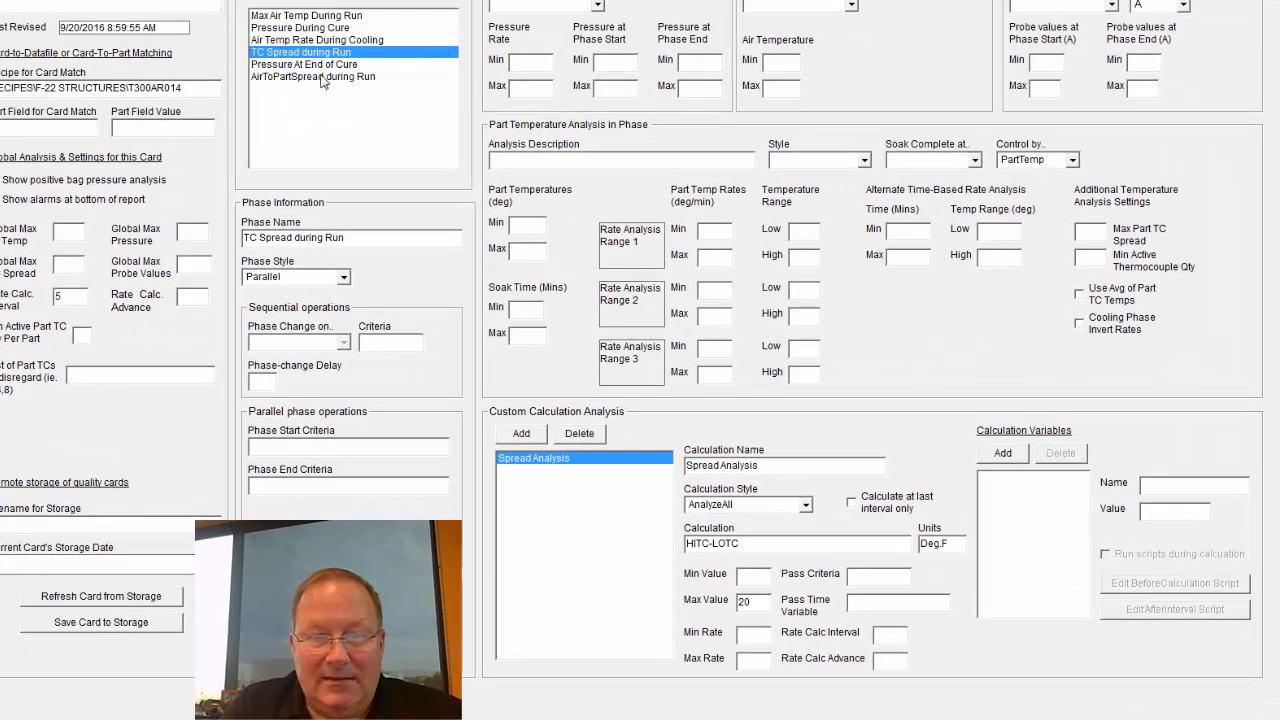
- Select the Pressure At End of Cure phase and examine its start and end criteria
{"action": "left_click", "coordinate": [483, 138]}
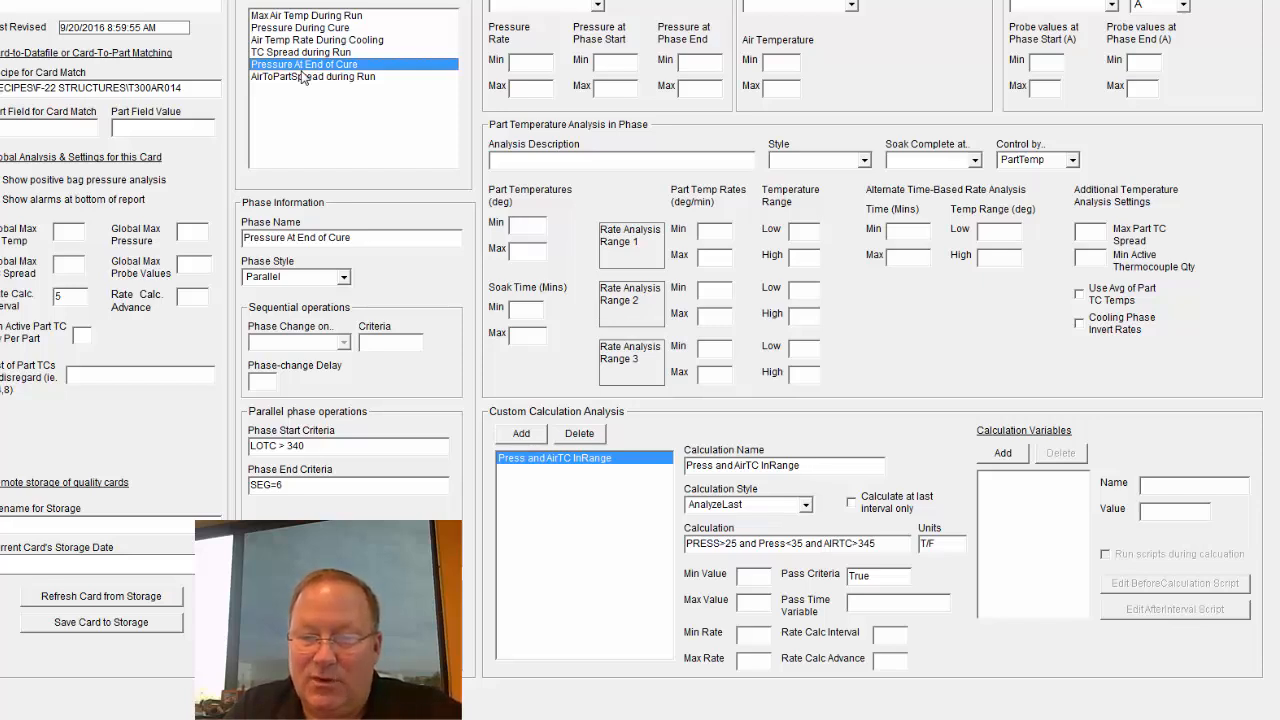
{"action": "left_click_drag", "start_coordinate": [310, 445], "coordinate": [254, 446]}
{"action": "left_click", "coordinate": [320, 448]}
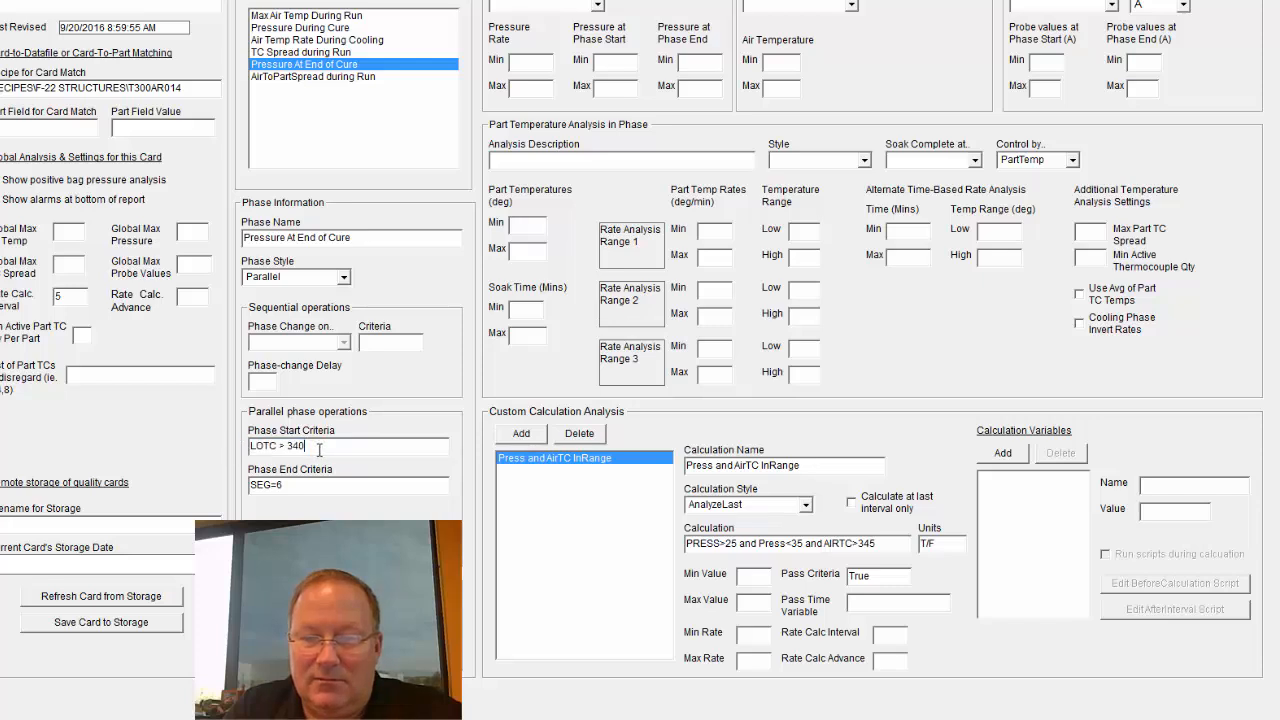
{"action": "left_click", "coordinate": [298, 487]}
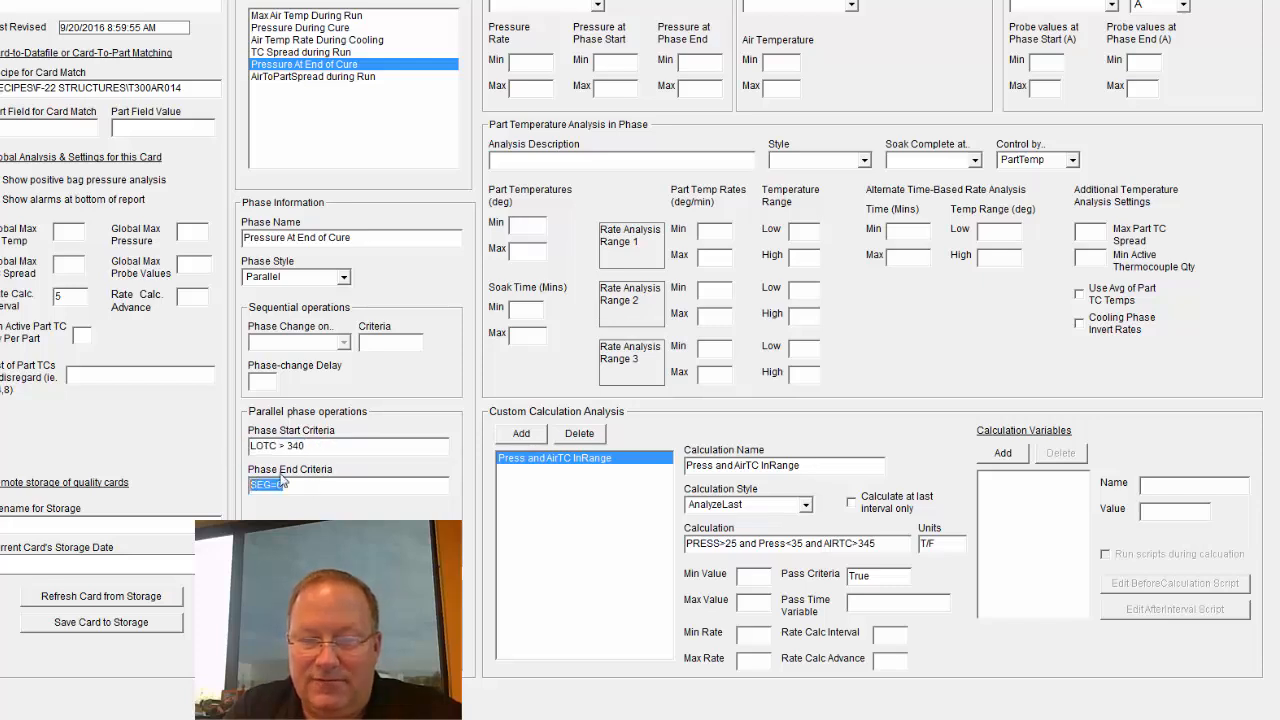
{"action": "left_click", "coordinate": [323, 449]}
{"action": "left_click_drag", "start_coordinate": [306, 450], "coordinate": [244, 484]}
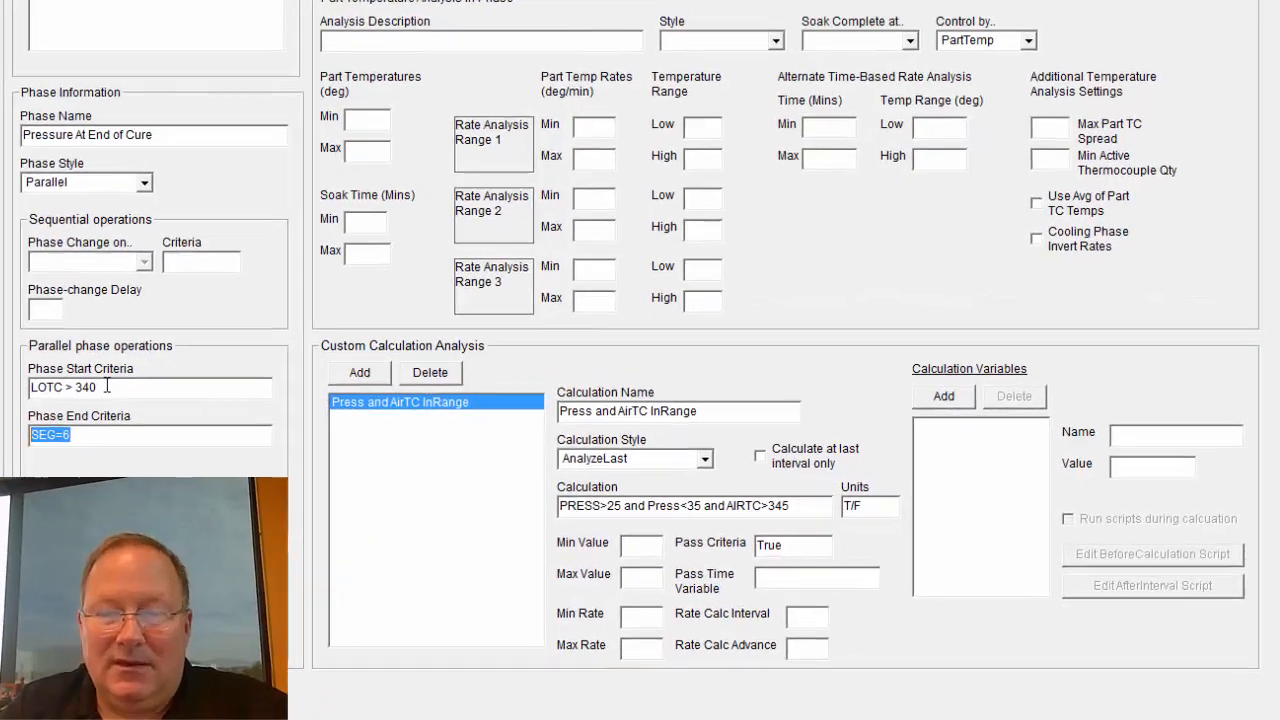
- Examine the Press and AirTC InRange calculation's name, style and each pressure and air temperature condition in its expression
{"action": "left_click", "coordinate": [378, 410]}
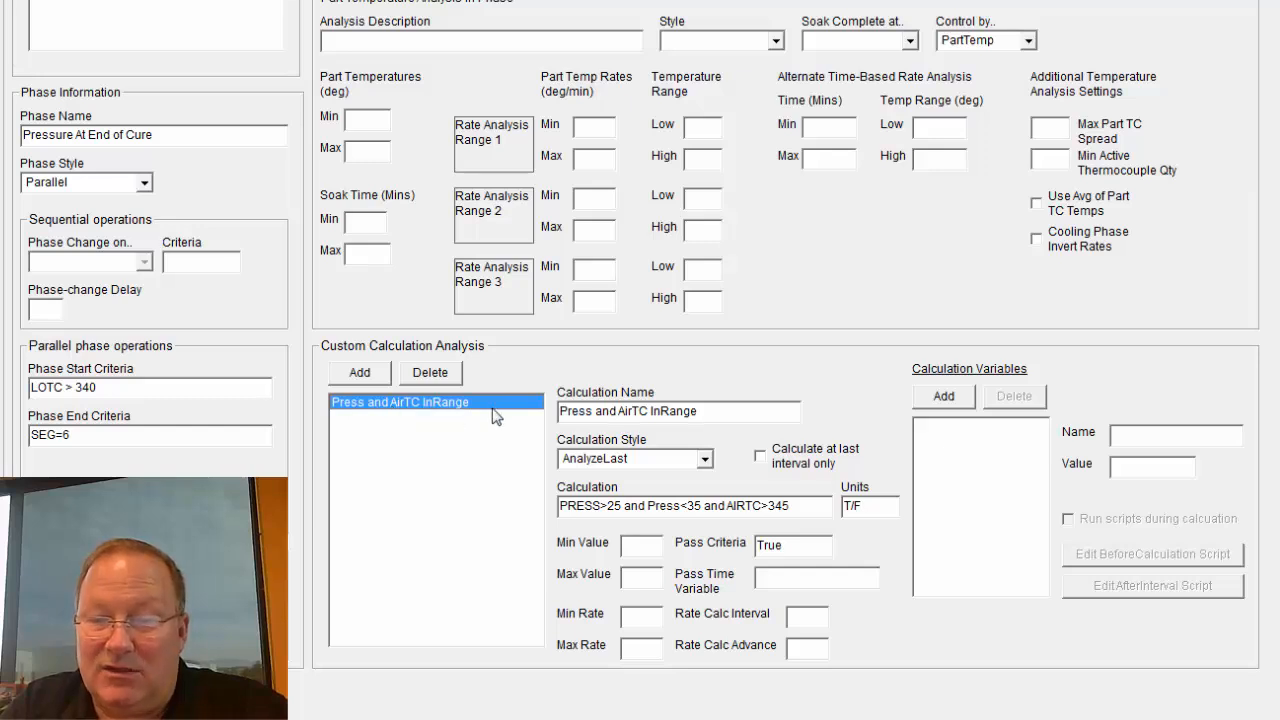
{"action": "left_click", "coordinate": [727, 412]}
{"action": "left_click", "coordinate": [657, 459]}
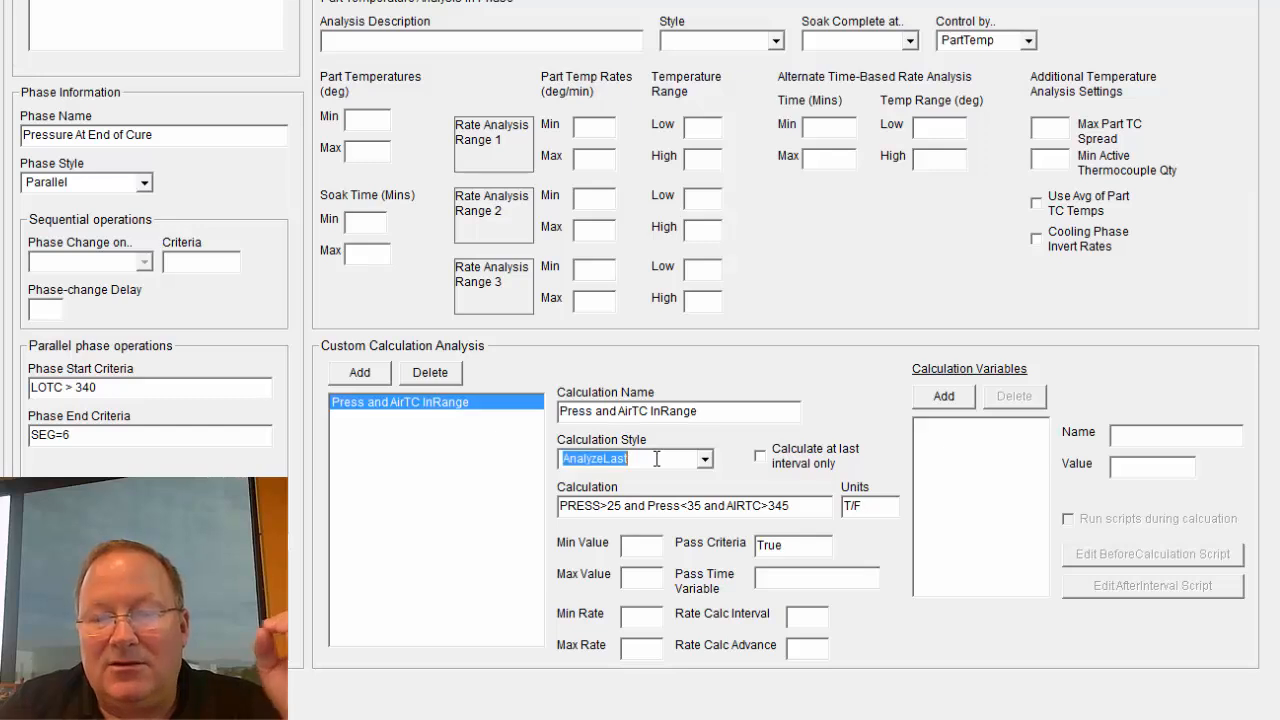
{"action": "left_click", "coordinate": [650, 505]}
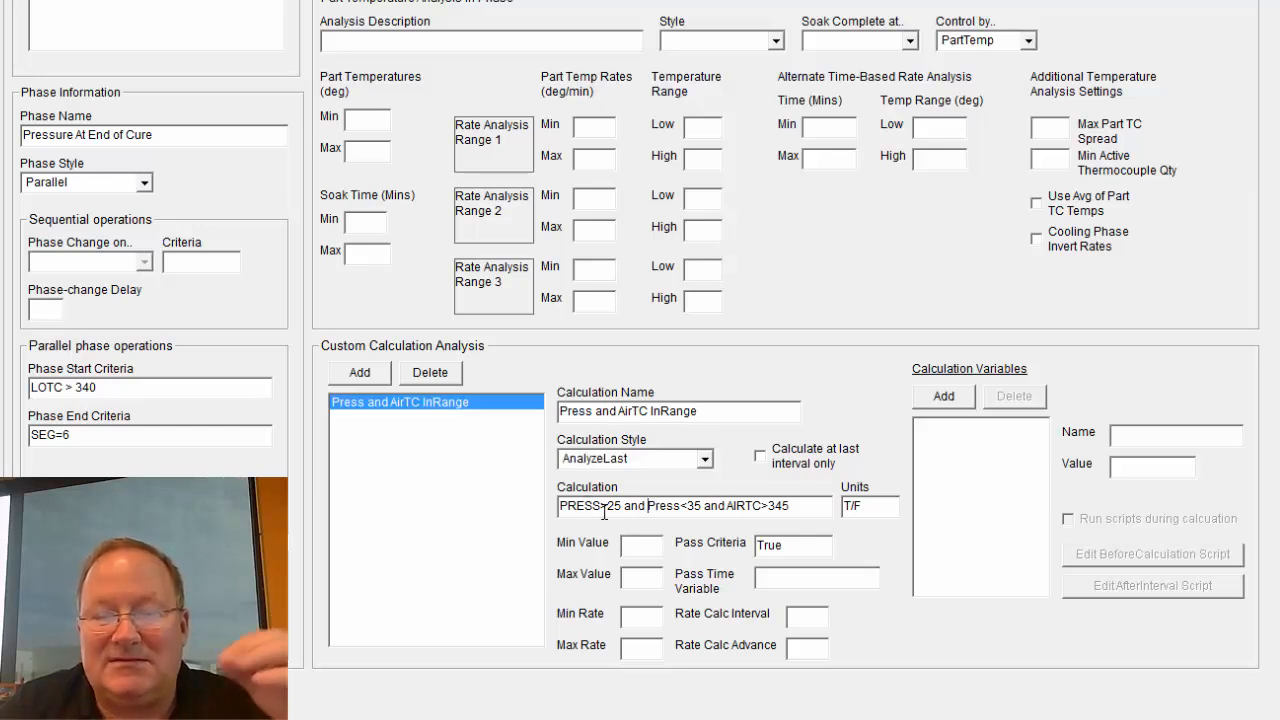
{"action": "left_click_drag", "start_coordinate": [621, 507], "coordinate": [560, 507]}
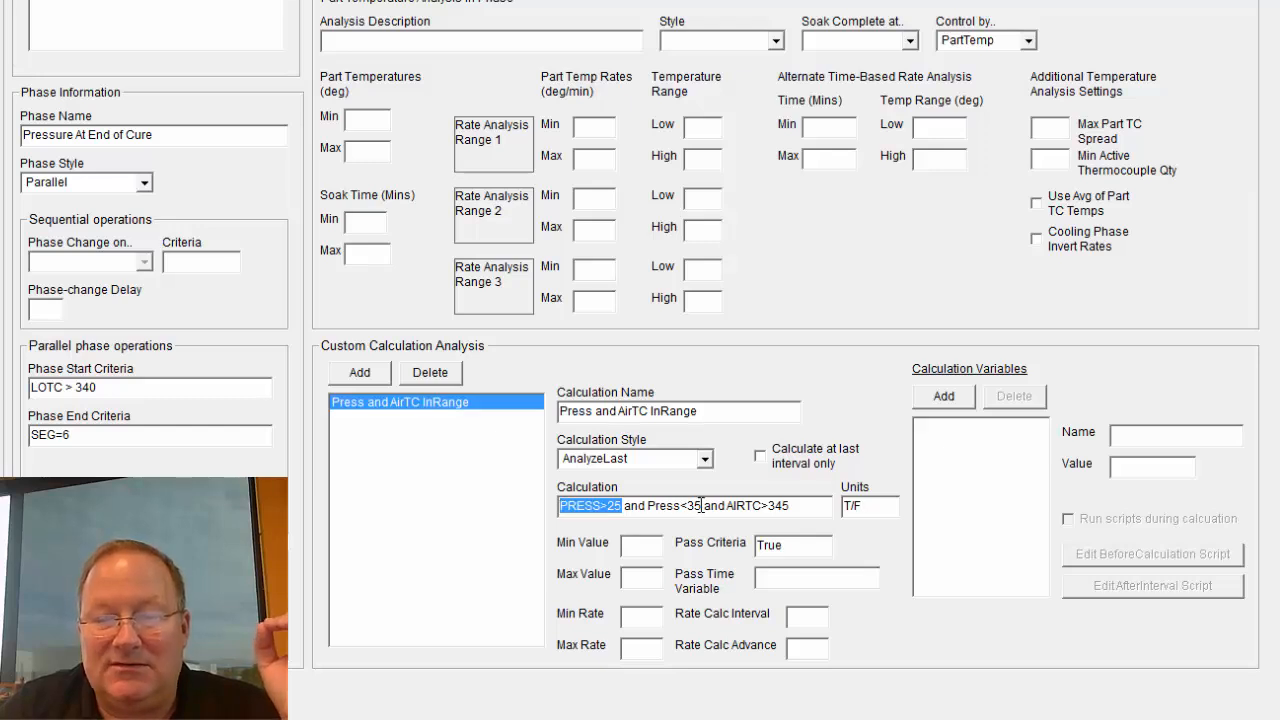
{"action": "left_click_drag", "start_coordinate": [702, 506], "coordinate": [560, 507]}
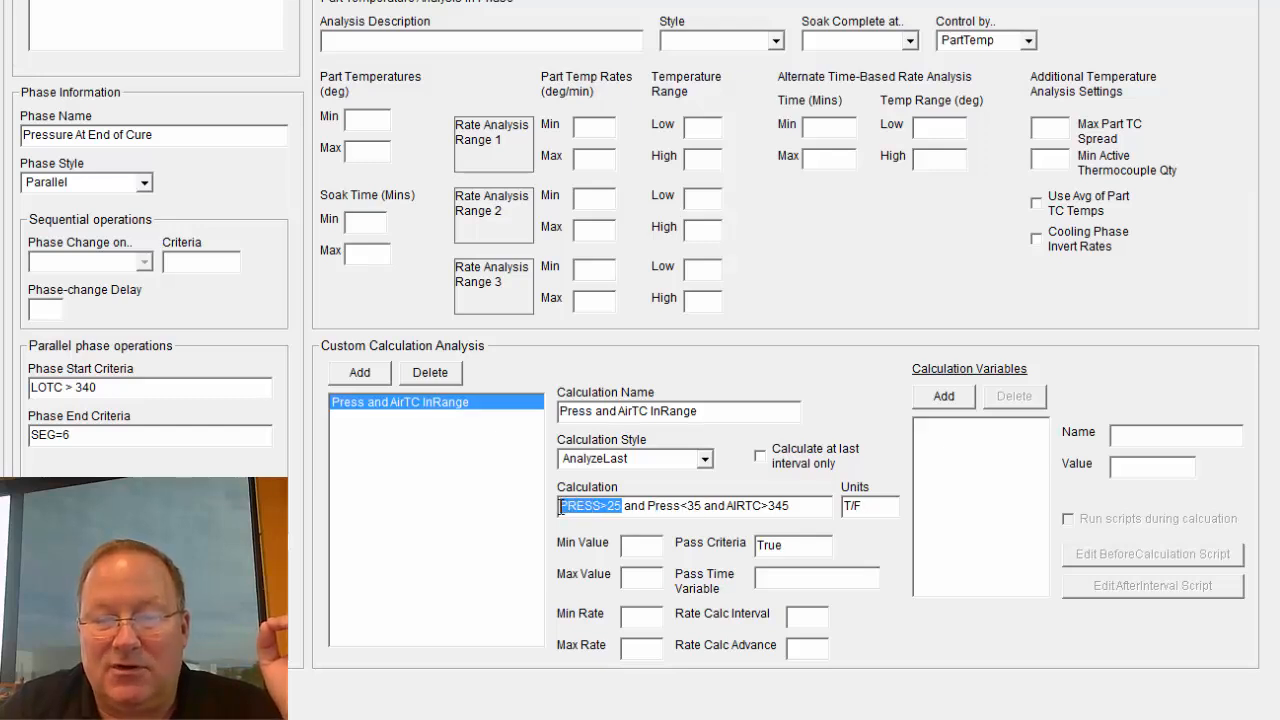
{"action": "left_click_drag", "start_coordinate": [701, 507], "coordinate": [648, 509]}
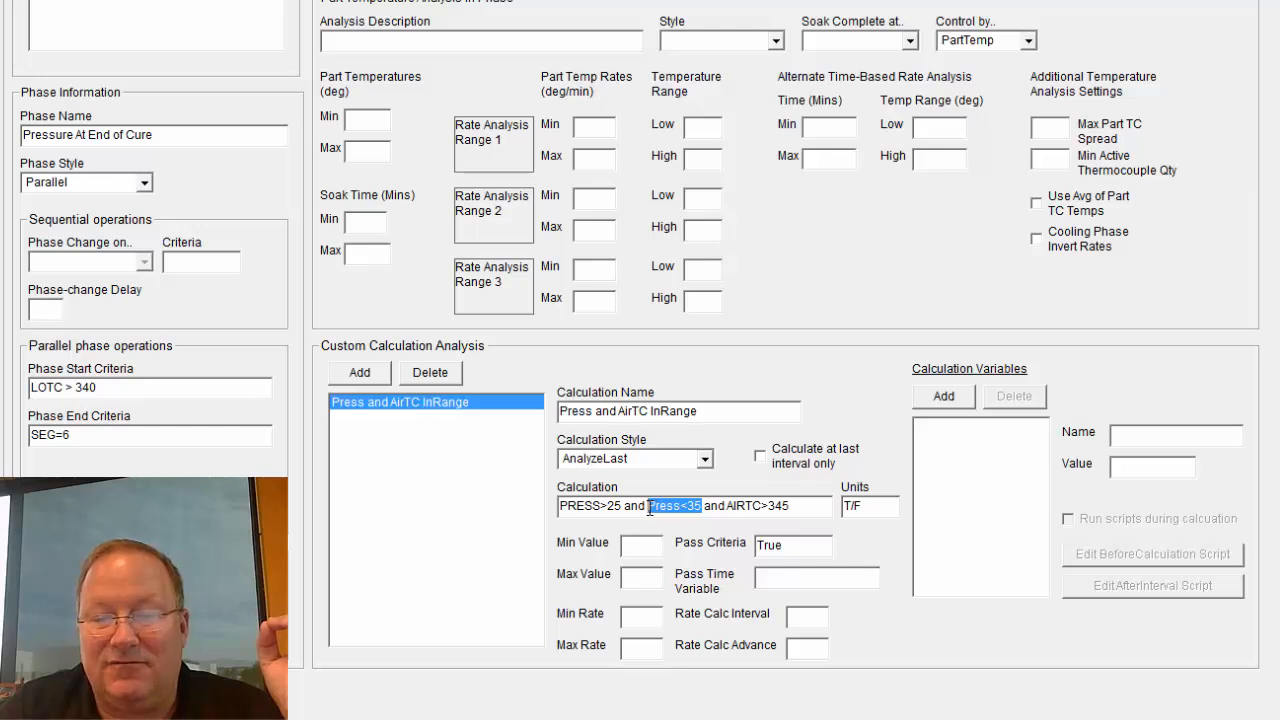
{"action": "left_click_drag", "start_coordinate": [787, 507], "coordinate": [748, 510]}
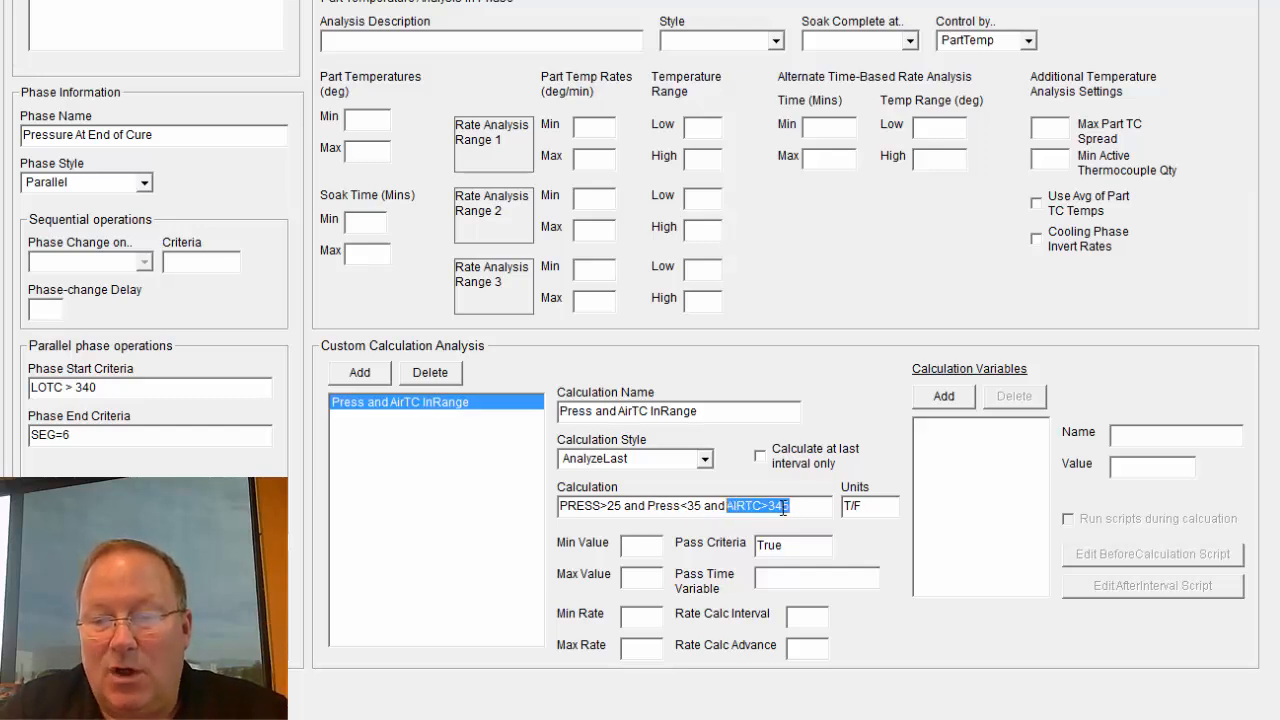
{"action": "left_click_drag", "start_coordinate": [790, 507], "coordinate": [562, 506]}
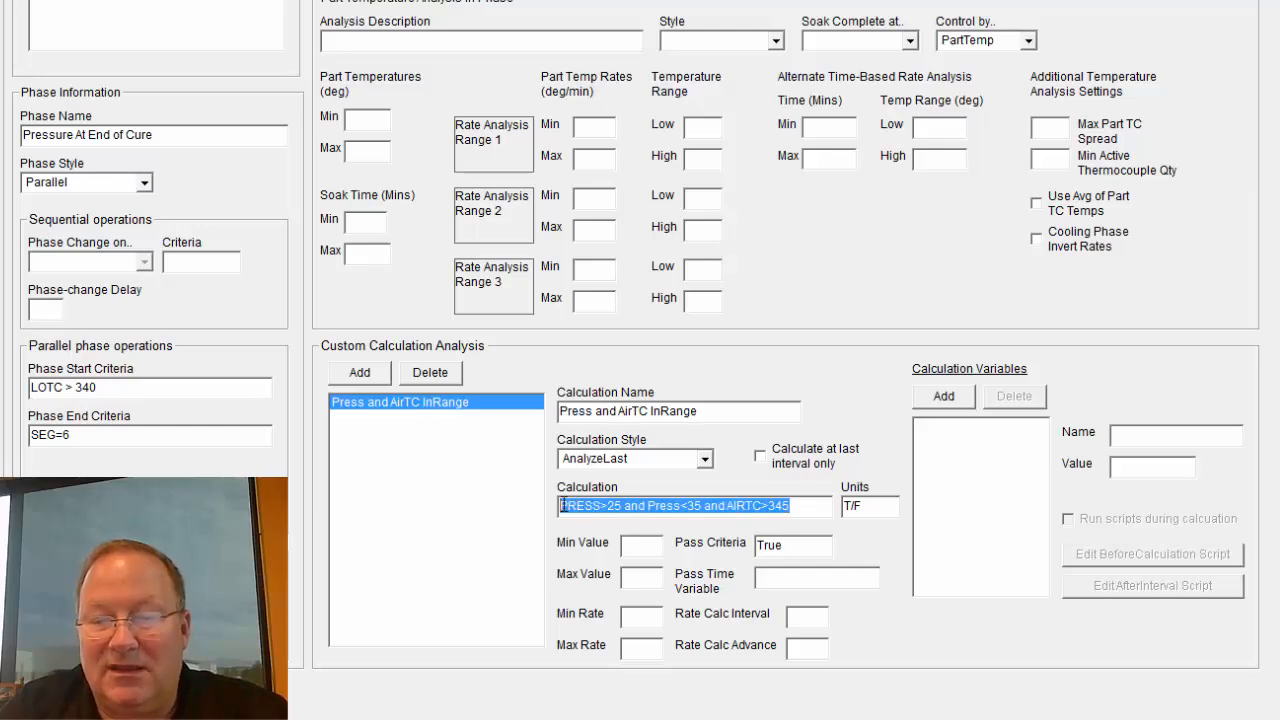
- Examine the value limits and pass criteria of the Press and AirTC InRange calculation
{"action": "left_click", "coordinate": [656, 545]}
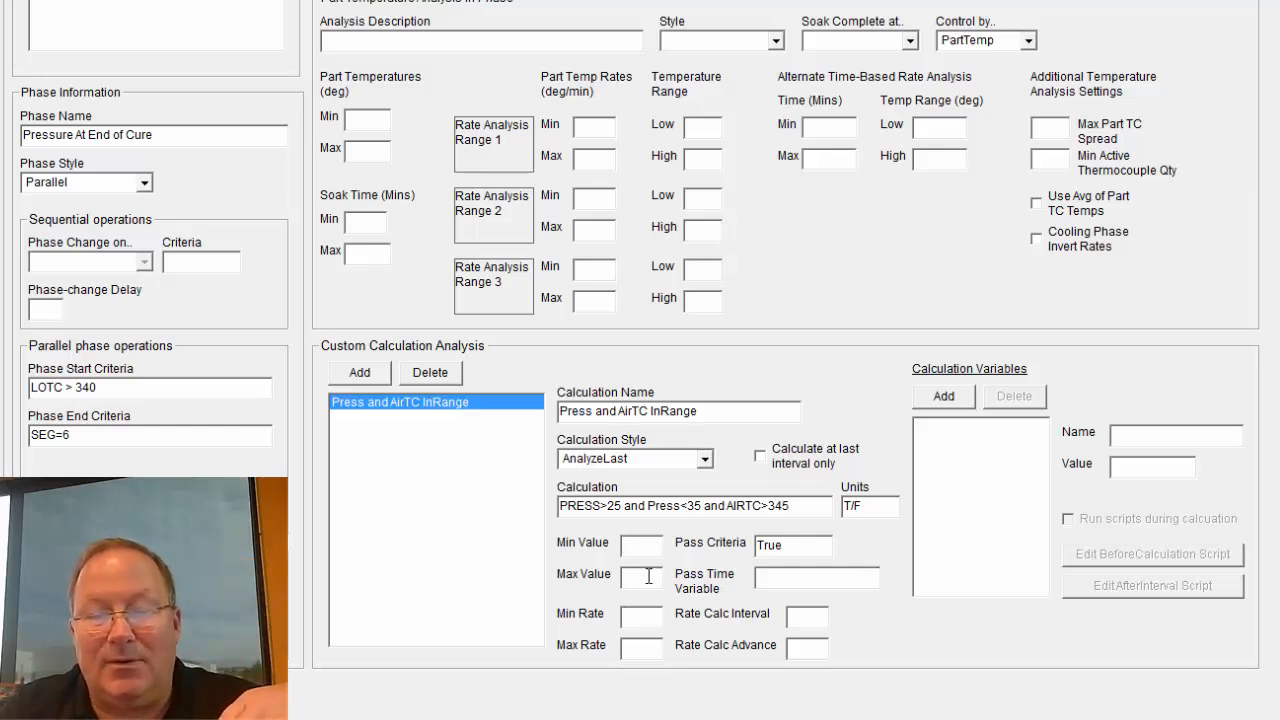
{"action": "left_click_drag", "start_coordinate": [778, 545], "coordinate": [562, 508]}
{"action": "left_click", "coordinate": [797, 545]}
{"action": "left_click_drag", "start_coordinate": [806, 547], "coordinate": [738, 551]}
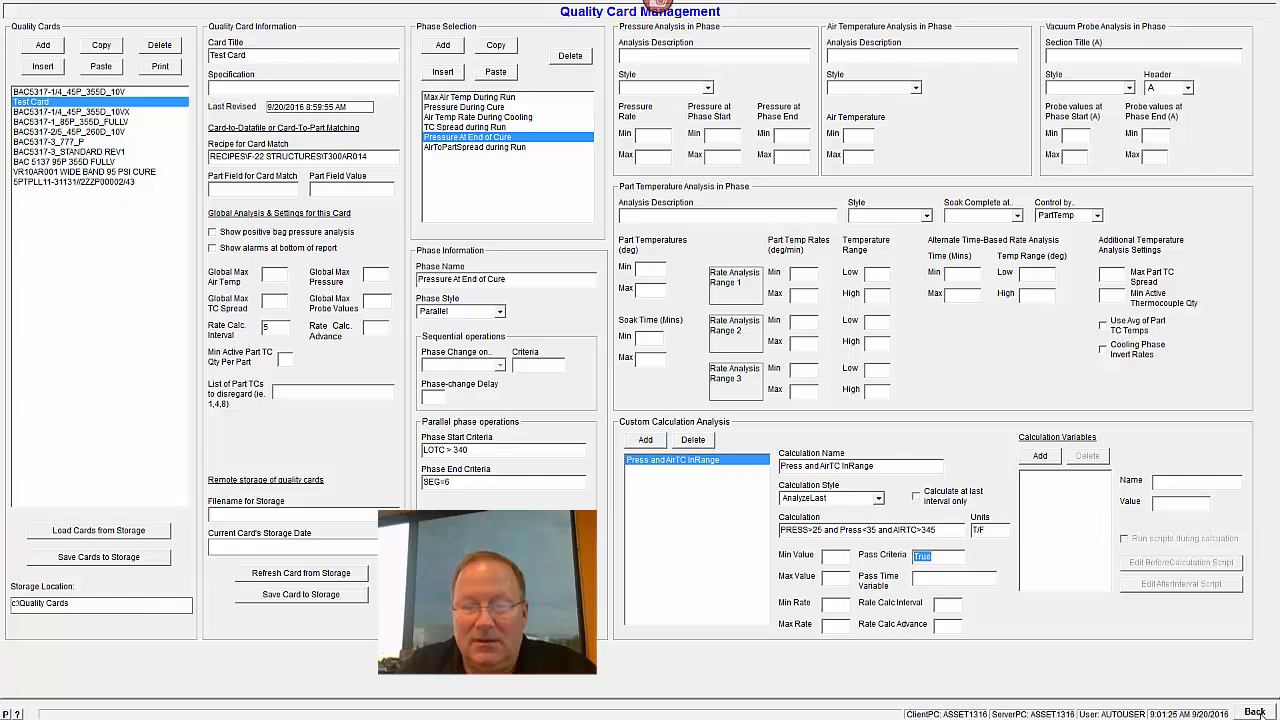
- Check the Pressure At End of Cure result in the batch quality report and review its calculation expression in the quality card again
{"action": "left_click", "coordinate": [1254, 711]}
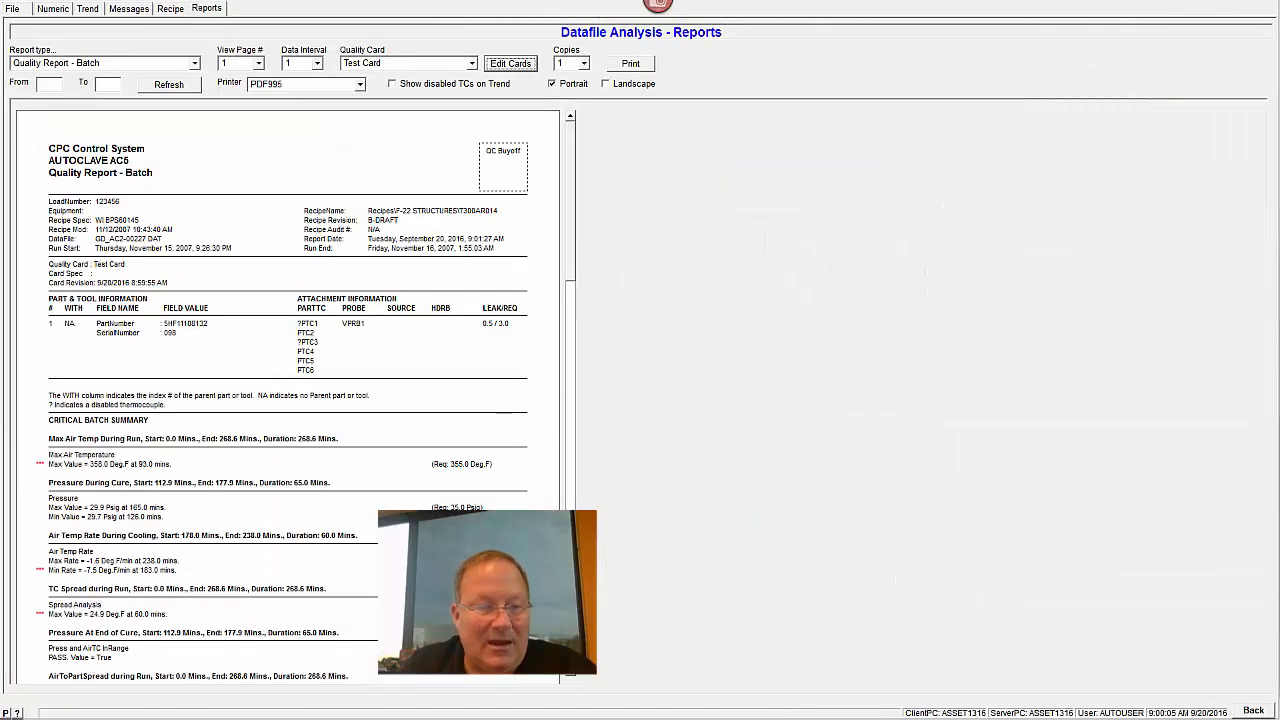
{"action": "left_click_drag", "start_coordinate": [568, 220], "coordinate": [572, 260]}
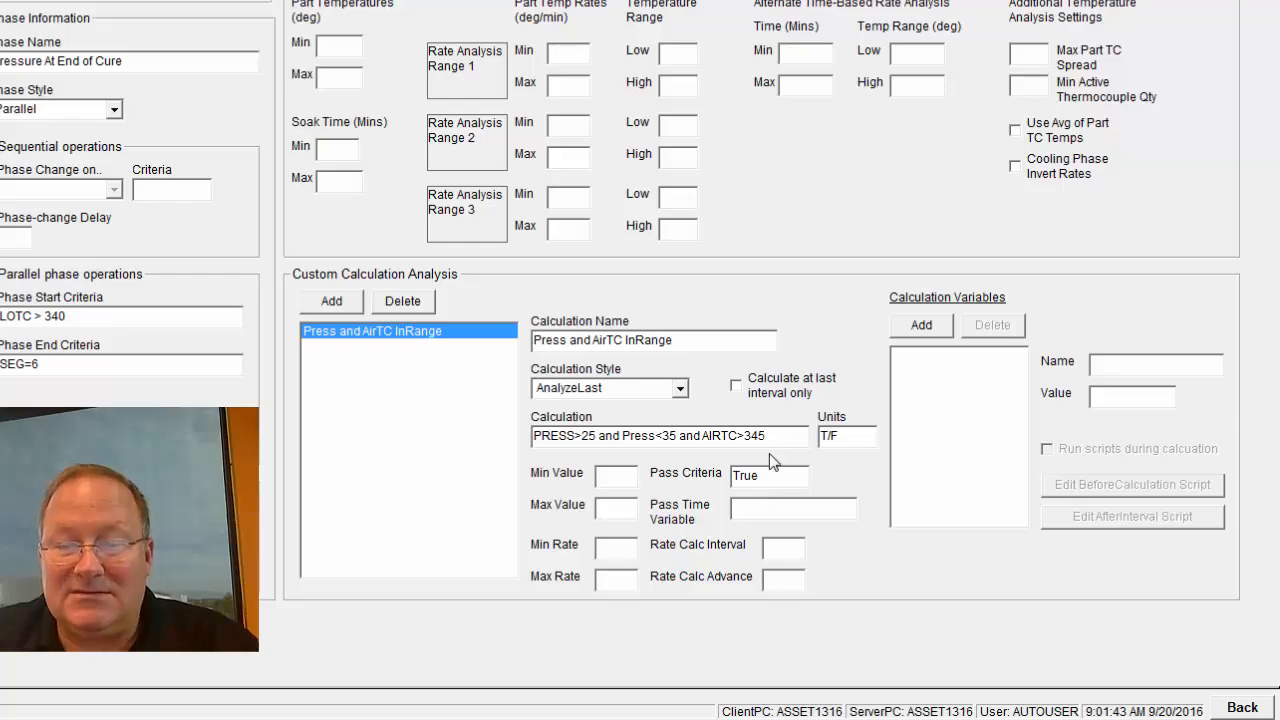
{"action": "left_click_drag", "start_coordinate": [766, 436], "coordinate": [531, 437]}
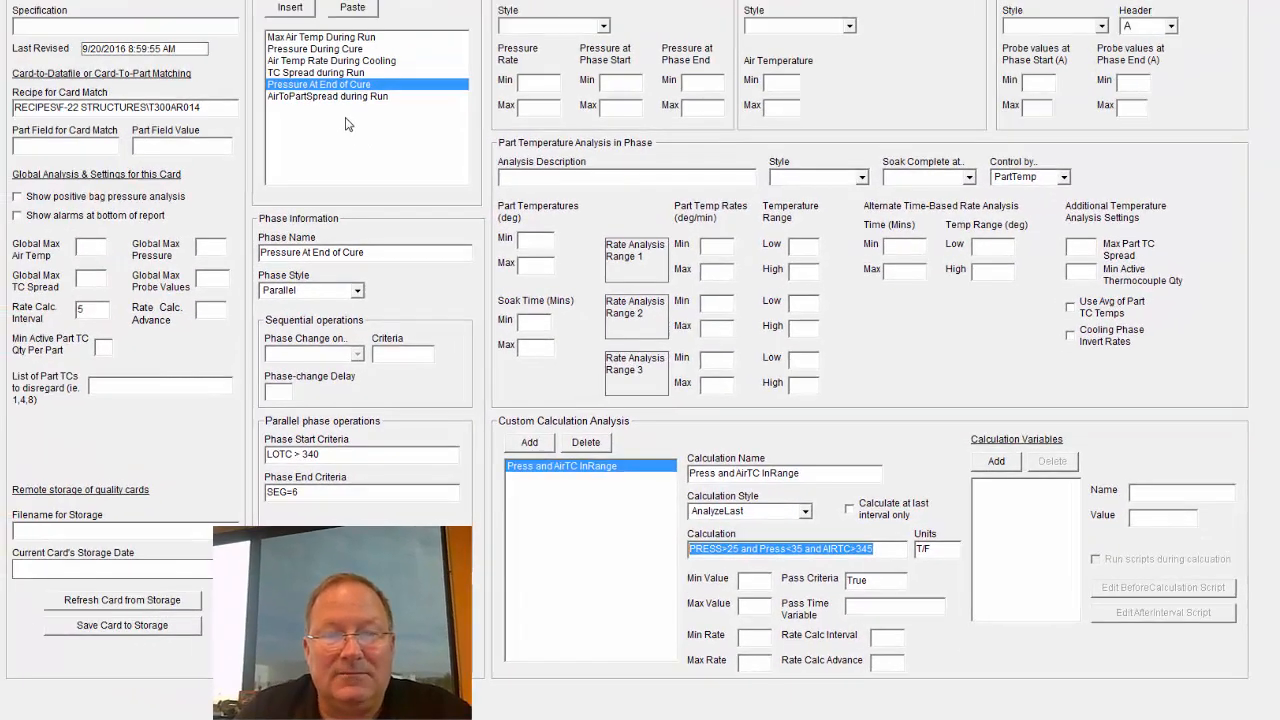
- Select the AirToPartSpread during Run phase and examine its start/end criteria and the ABS(AirTC - HiTC) Analysis calculation's style, expression and limits
{"action": "left_click", "coordinate": [277, 18]}
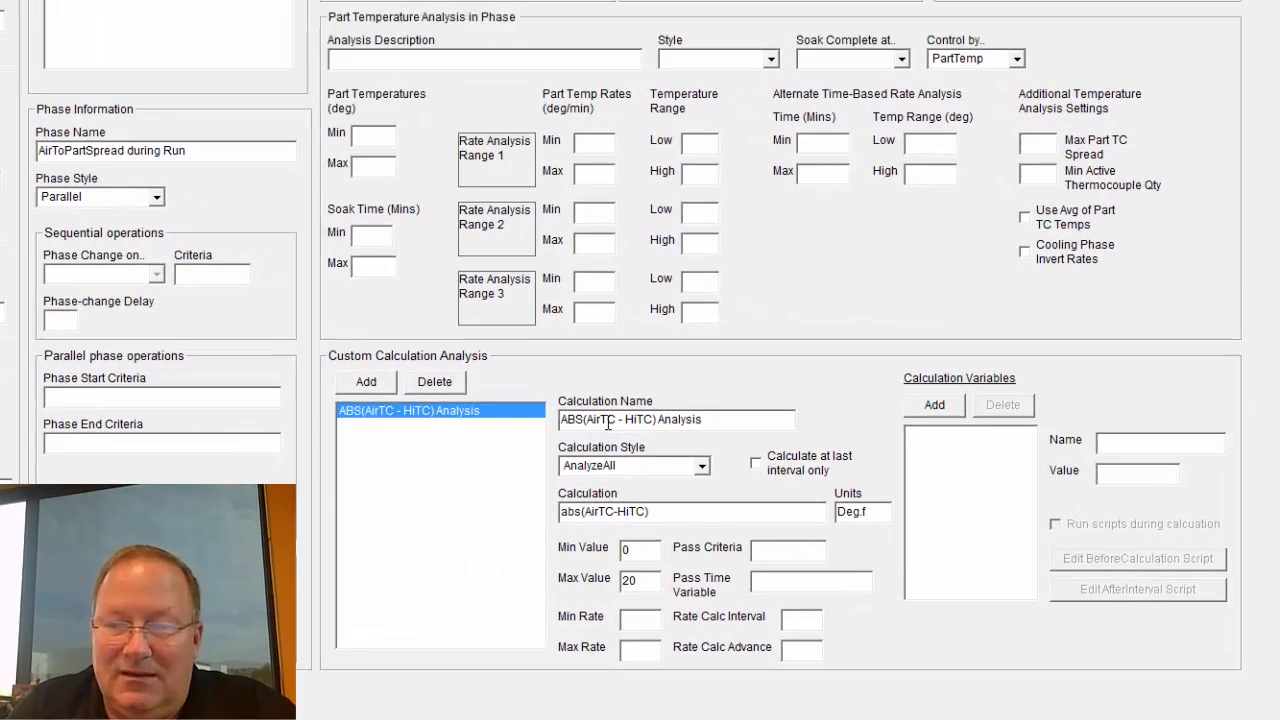
{"action": "double_click", "coordinate": [728, 475]}
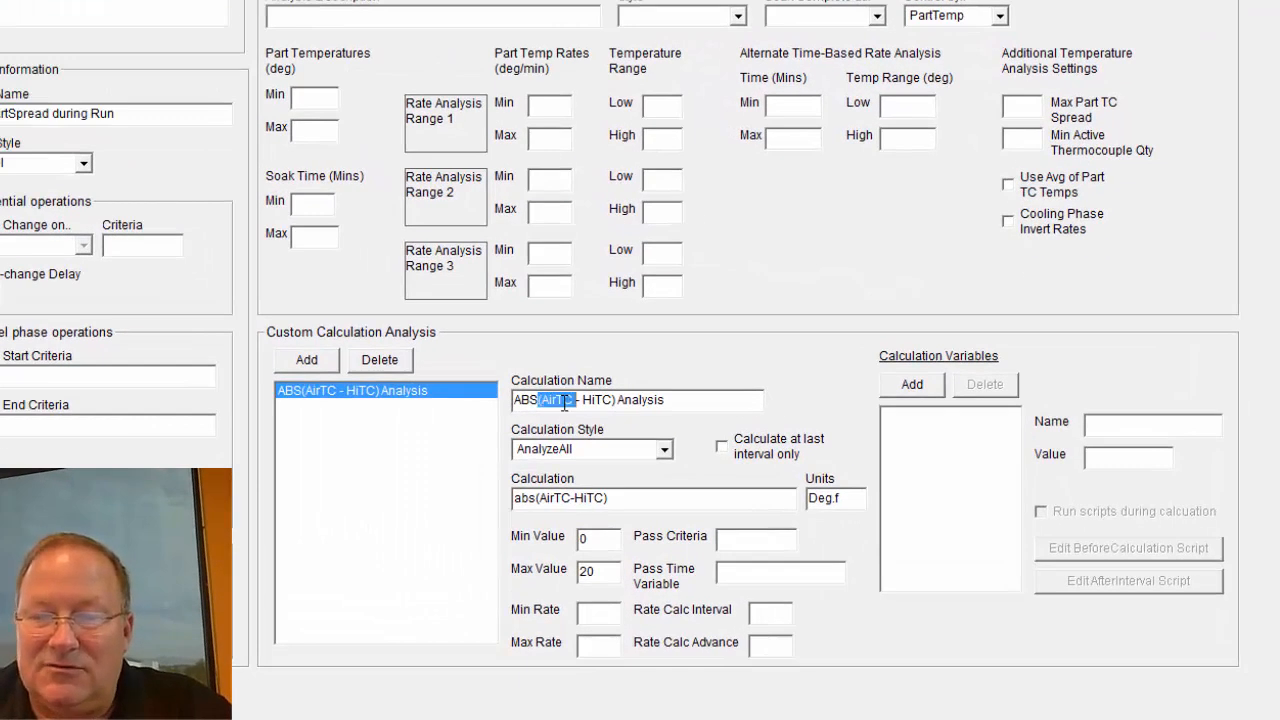
{"action": "double_click", "coordinate": [596, 402]}
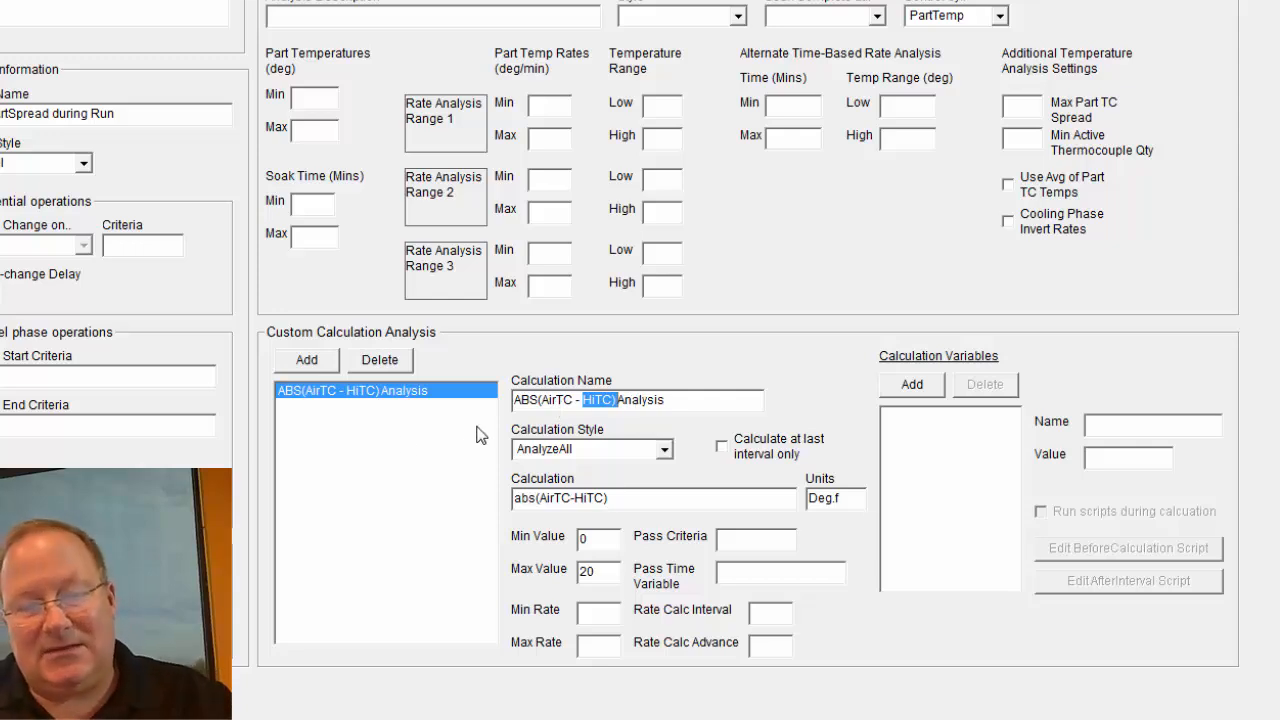
{"action": "left_click", "coordinate": [118, 443]}
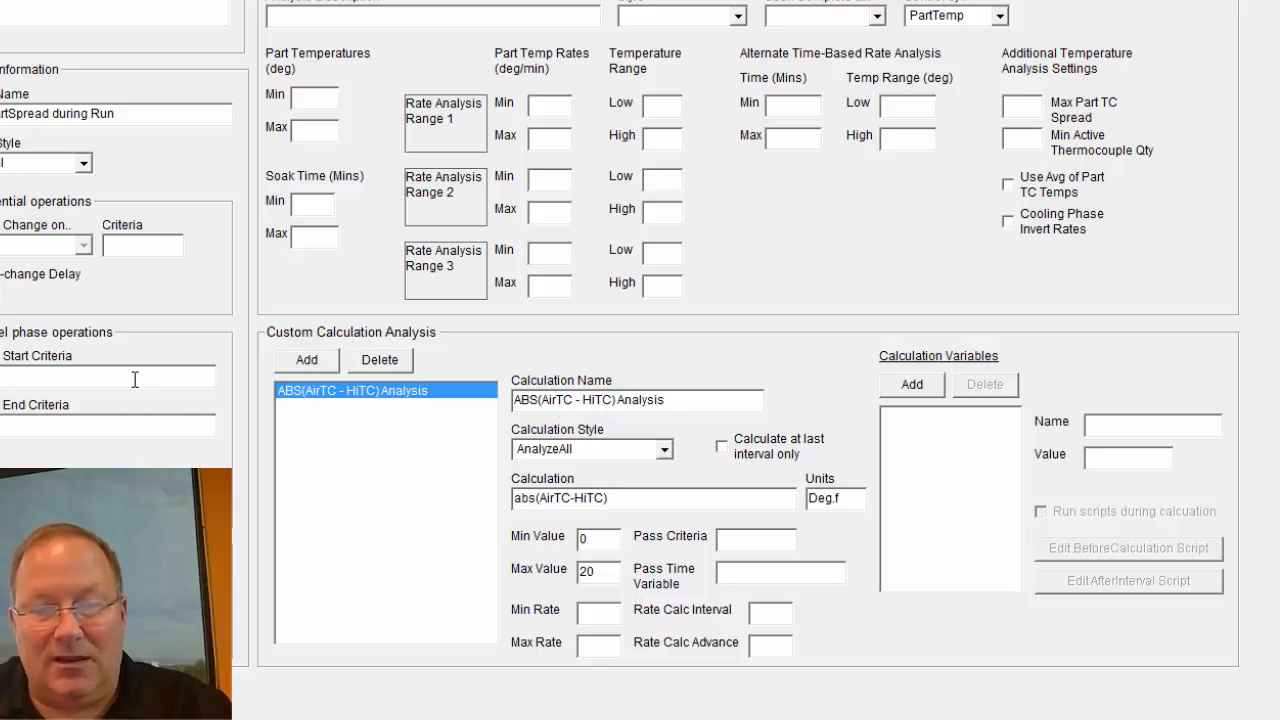
{"action": "left_click_drag", "start_coordinate": [542, 401], "coordinate": [521, 401]}
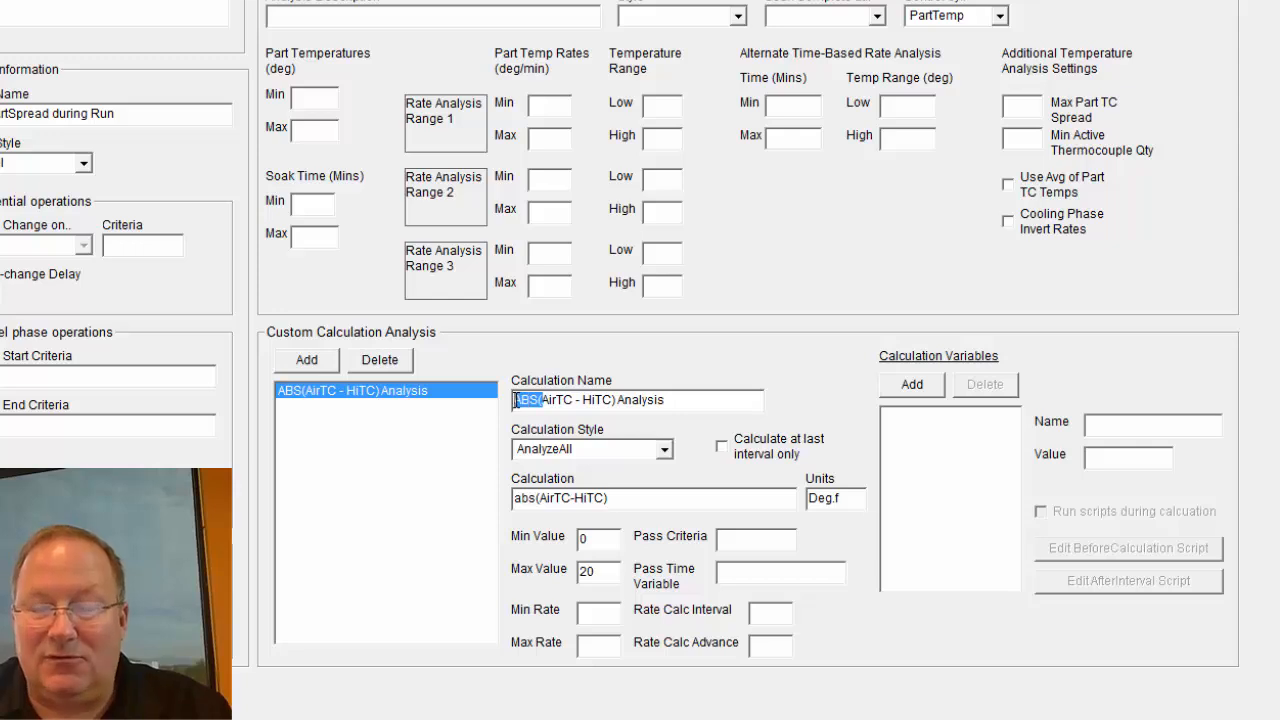
{"action": "left_click", "coordinate": [588, 450]}
{"action": "left_click", "coordinate": [623, 500]}
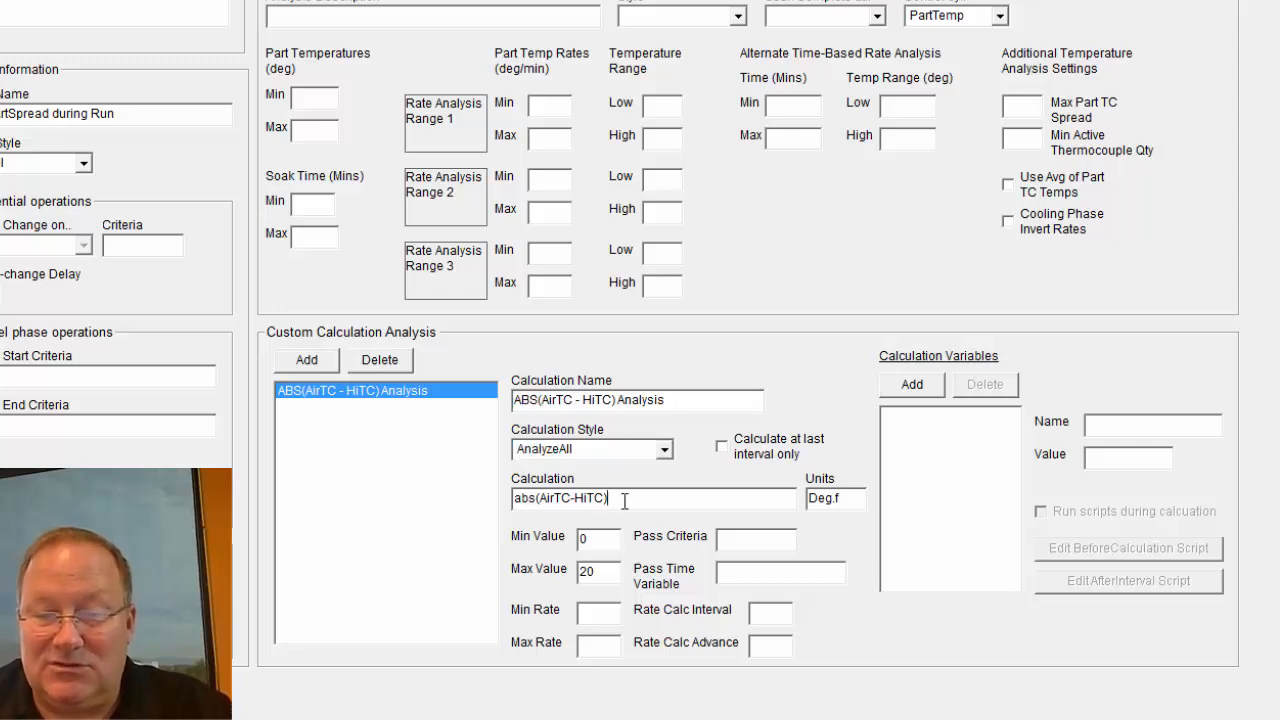
{"action": "left_click_drag", "start_coordinate": [607, 500], "coordinate": [509, 500]}
{"action": "left_click", "coordinate": [518, 498]}
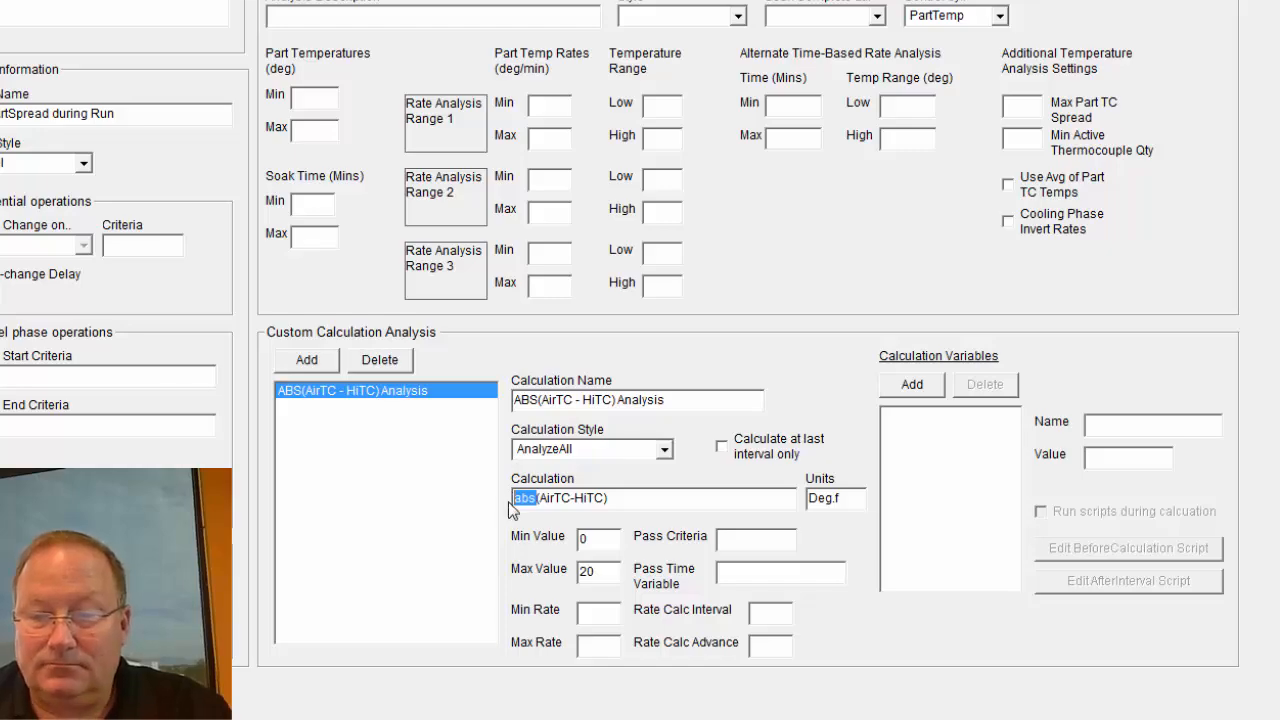
{"action": "left_click", "coordinate": [593, 540]}
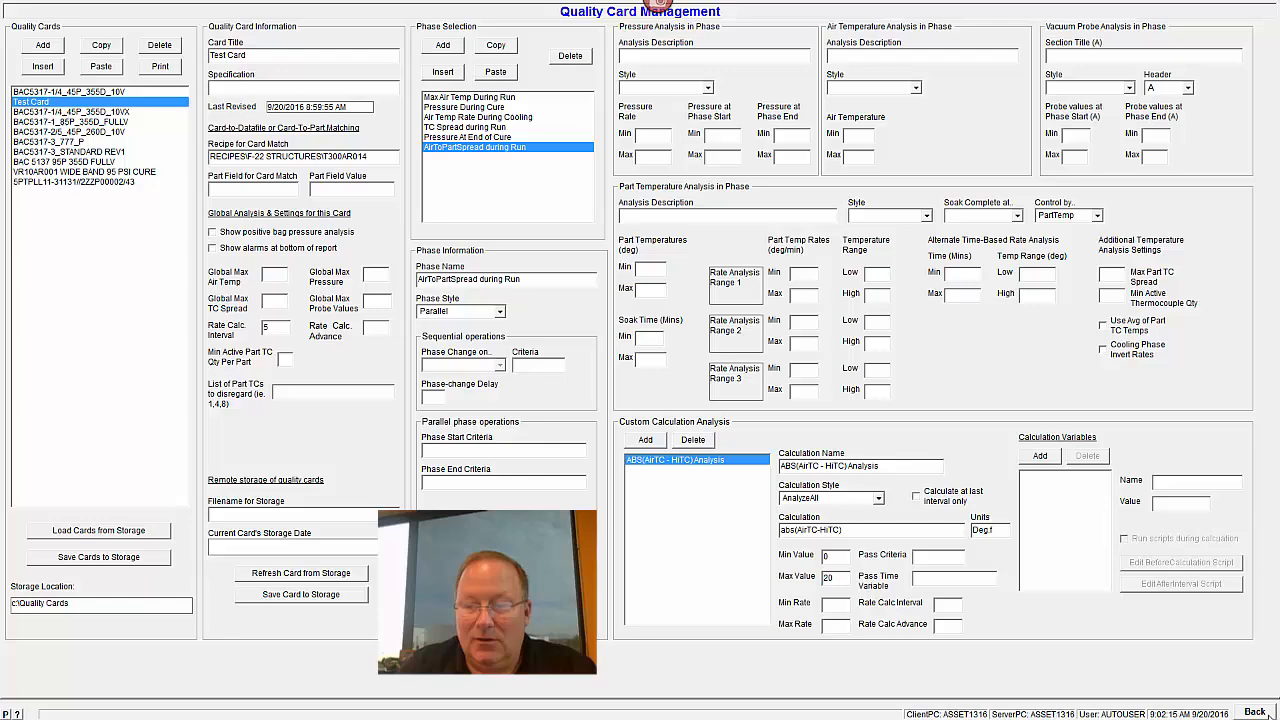
- Check the AirToPartSpread during Run result in the batch quality report and review its expression in the quality card again
{"action": "left_click", "coordinate": [1257, 712]}
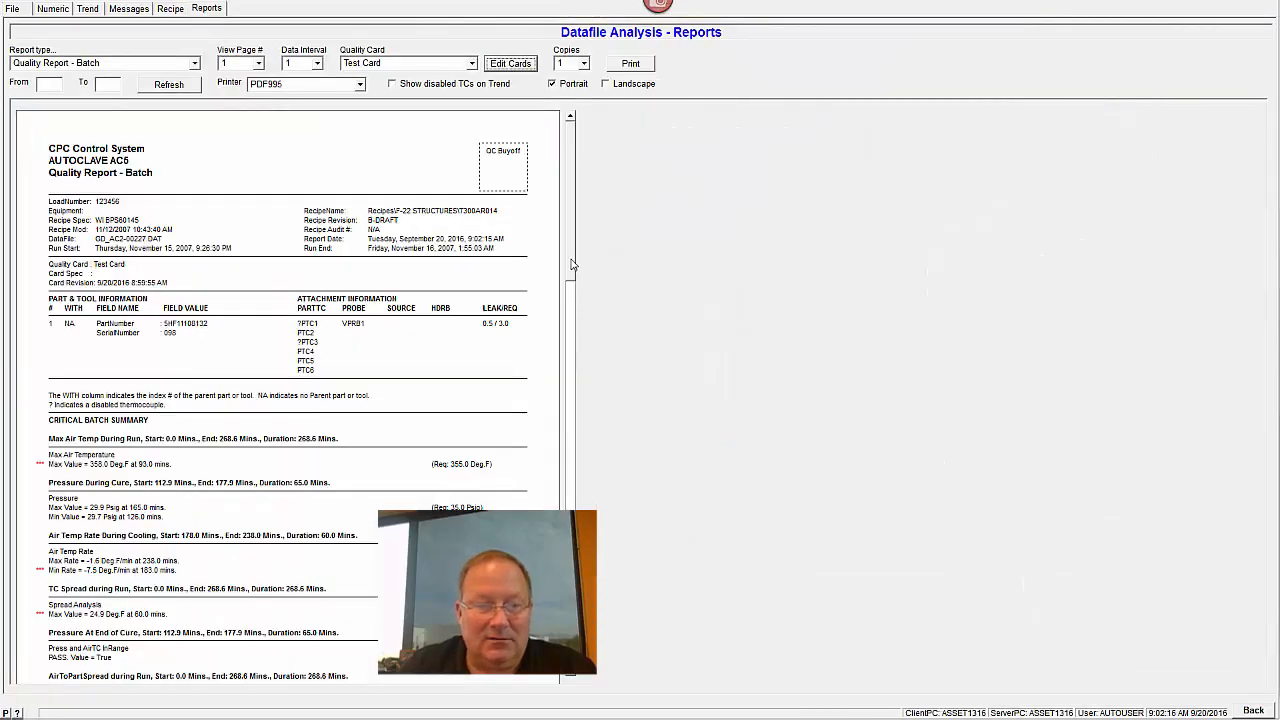
{"action": "left_click_drag", "start_coordinate": [572, 264], "coordinate": [573, 289]}
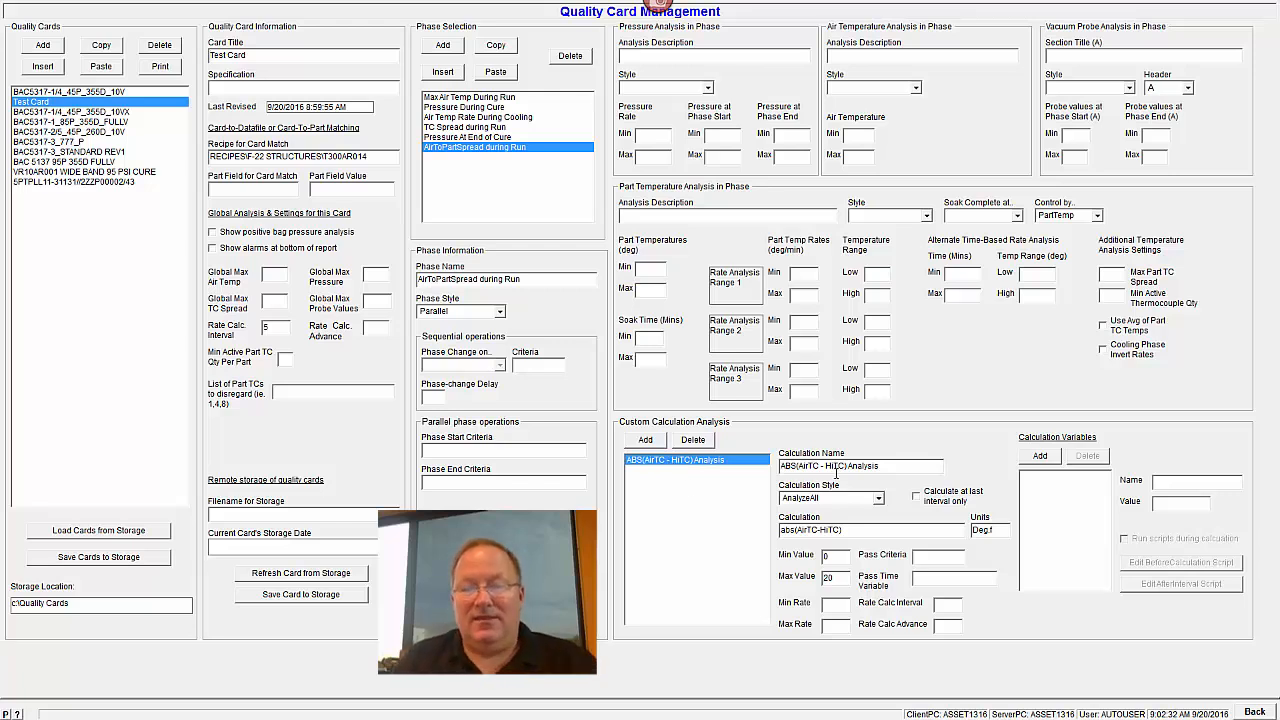
{"action": "left_click_drag", "start_coordinate": [852, 531], "coordinate": [776, 530]}
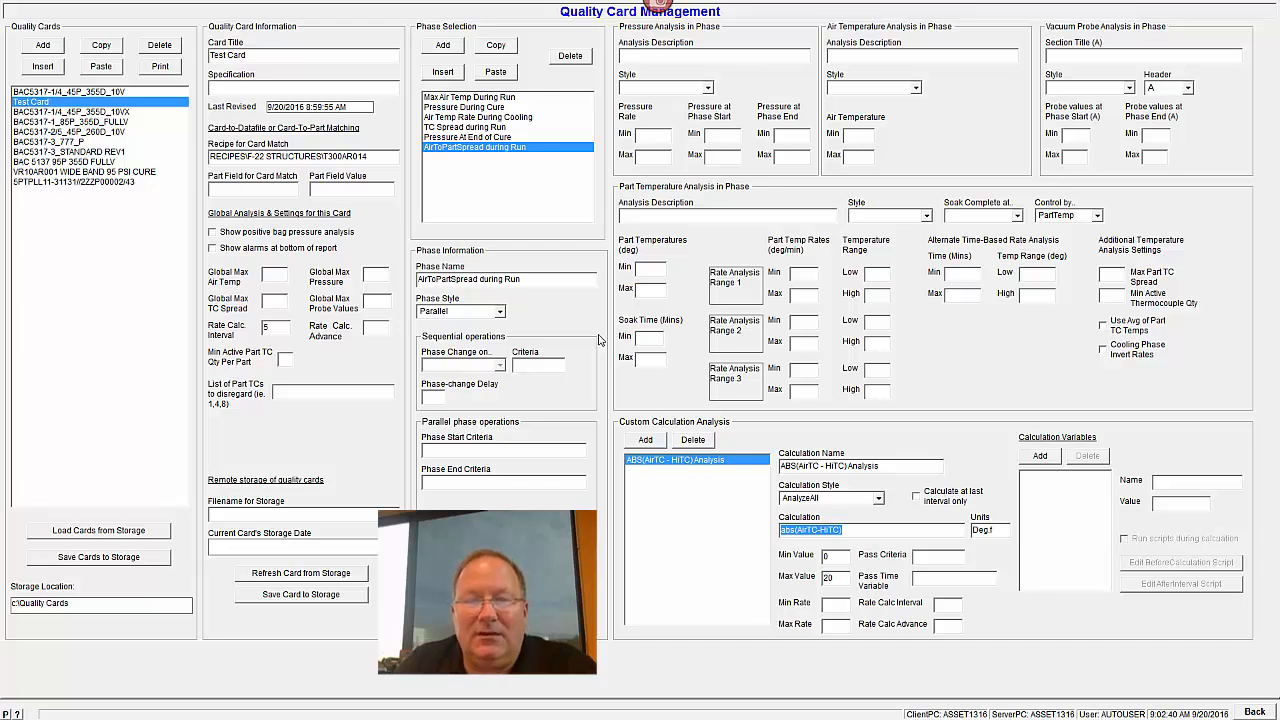
- Compare the Pressure At End of Cure and AirToPartSpread during Run phase settings
{"action": "left_click", "coordinate": [492, 137]}
{"action": "left_click", "coordinate": [505, 147]}
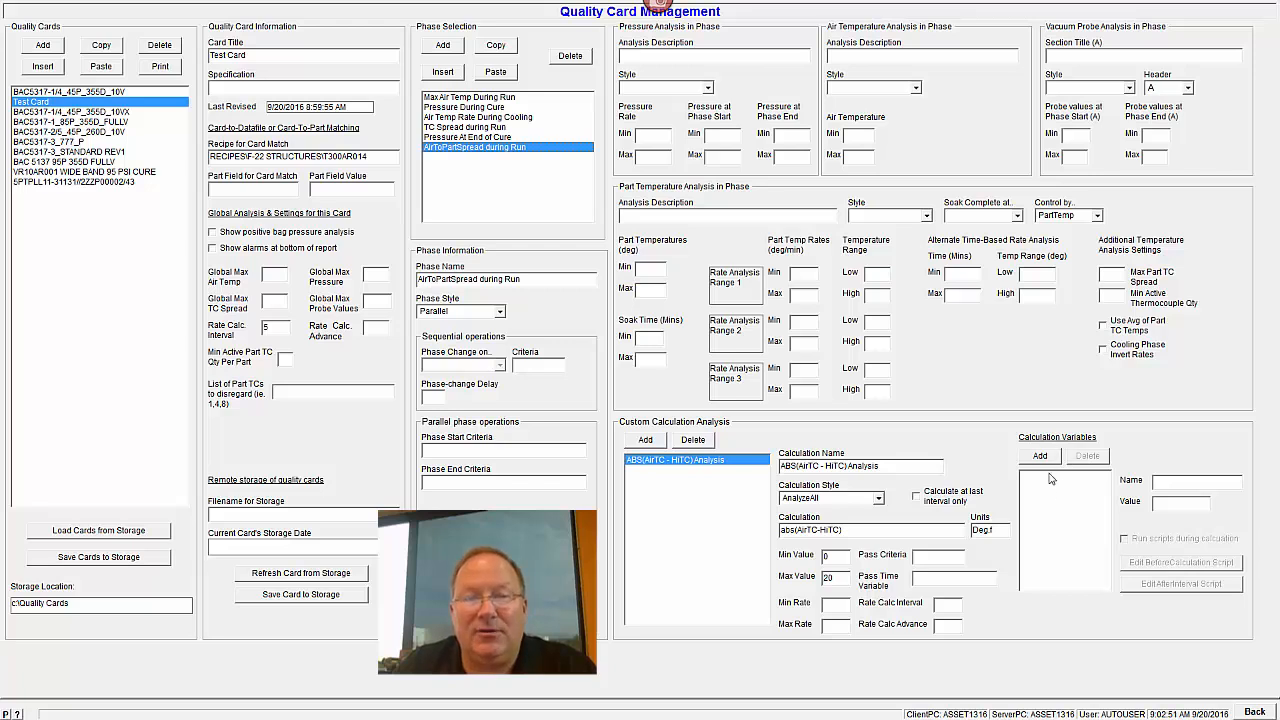
{"action": "left_click", "coordinate": [501, 139]}
{"action": "left_click", "coordinate": [501, 149]}
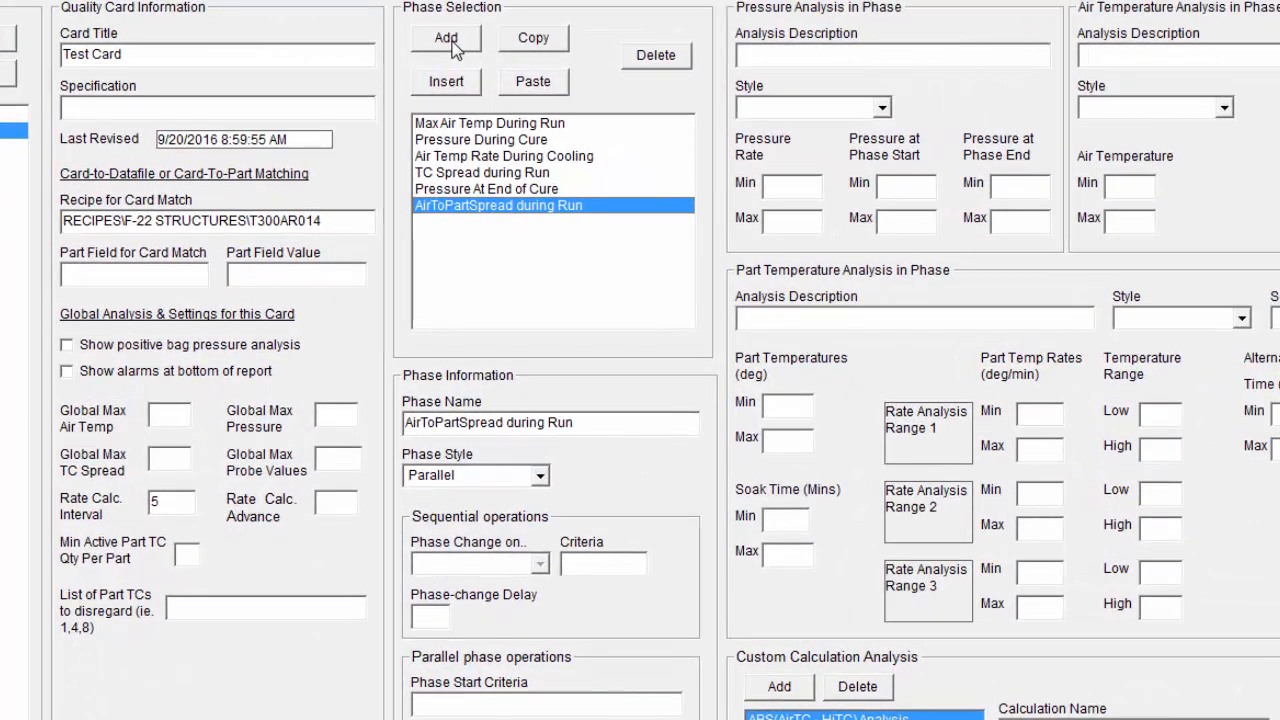
- Add a phase named ScriptCalculation to the Test Card and set its phase style to Parallel, leaving the start and end criteria blank
{"action": "left_click", "coordinate": [448, 40]}
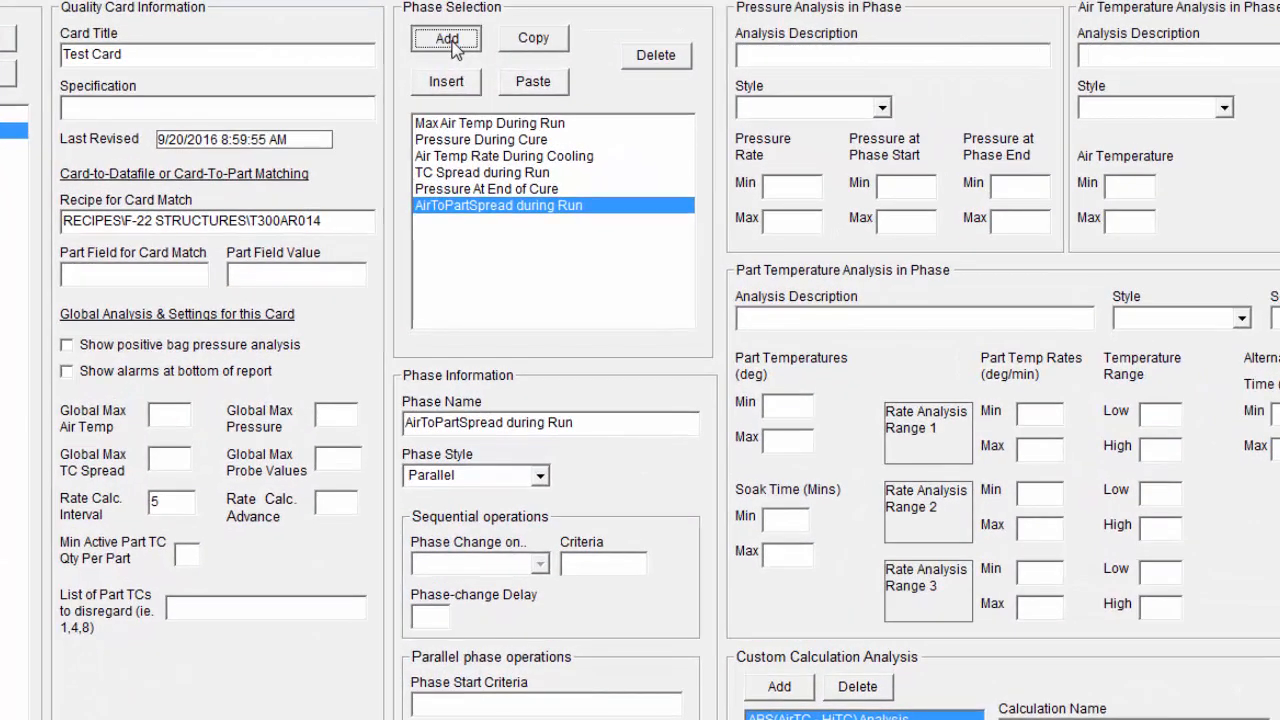
{"action": "double_click", "coordinate": [549, 426]}
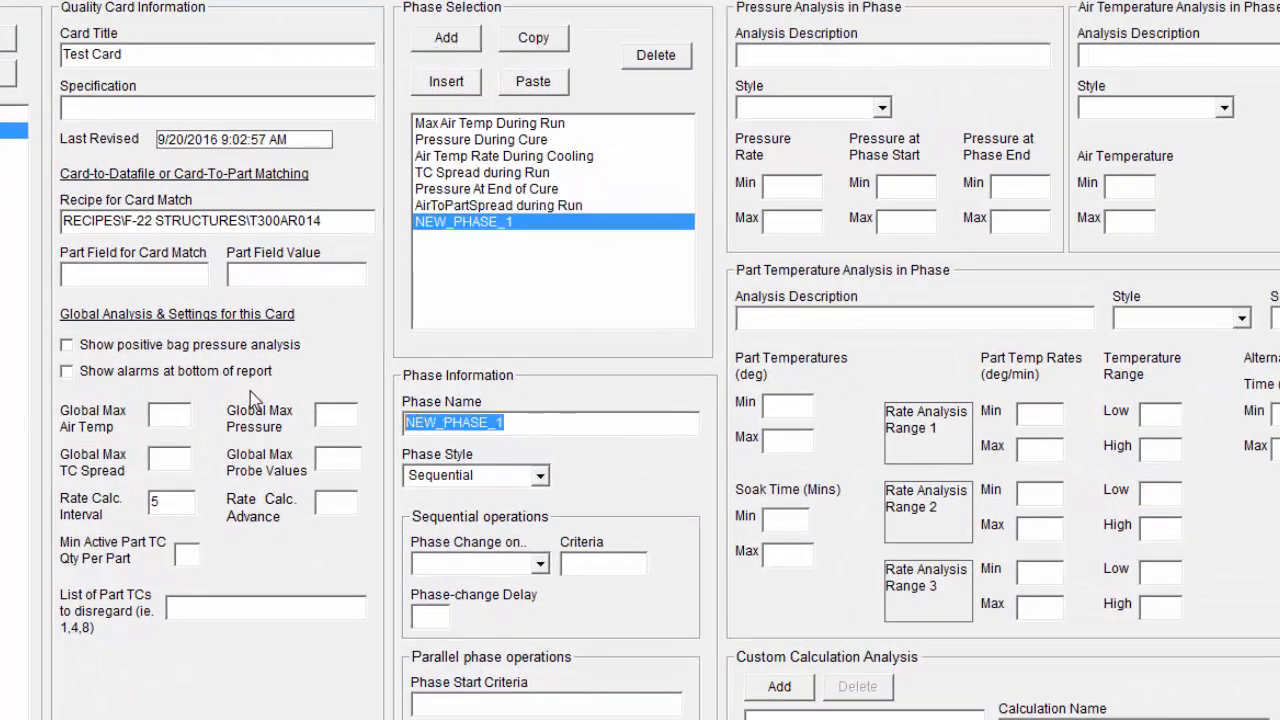
{"action": "type", "text": "ScriptC"}
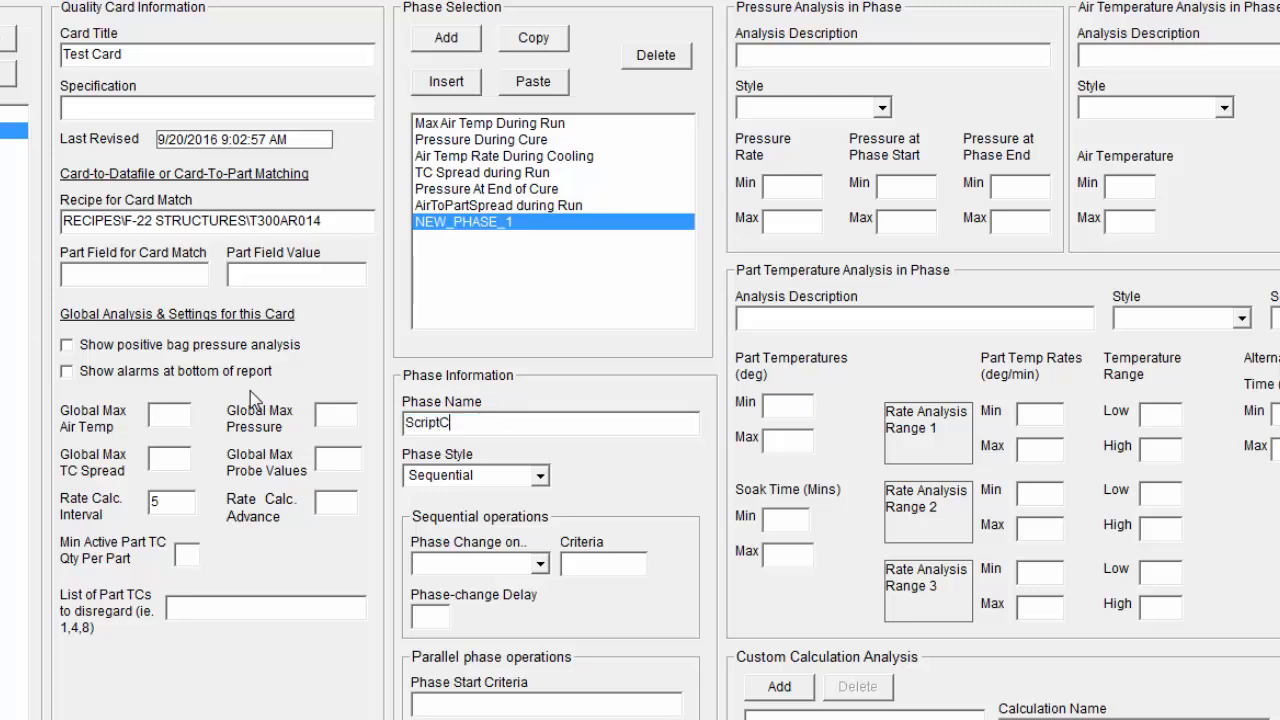
{"action": "type", "text": "alculation"}
{"action": "key", "text": "Return"}
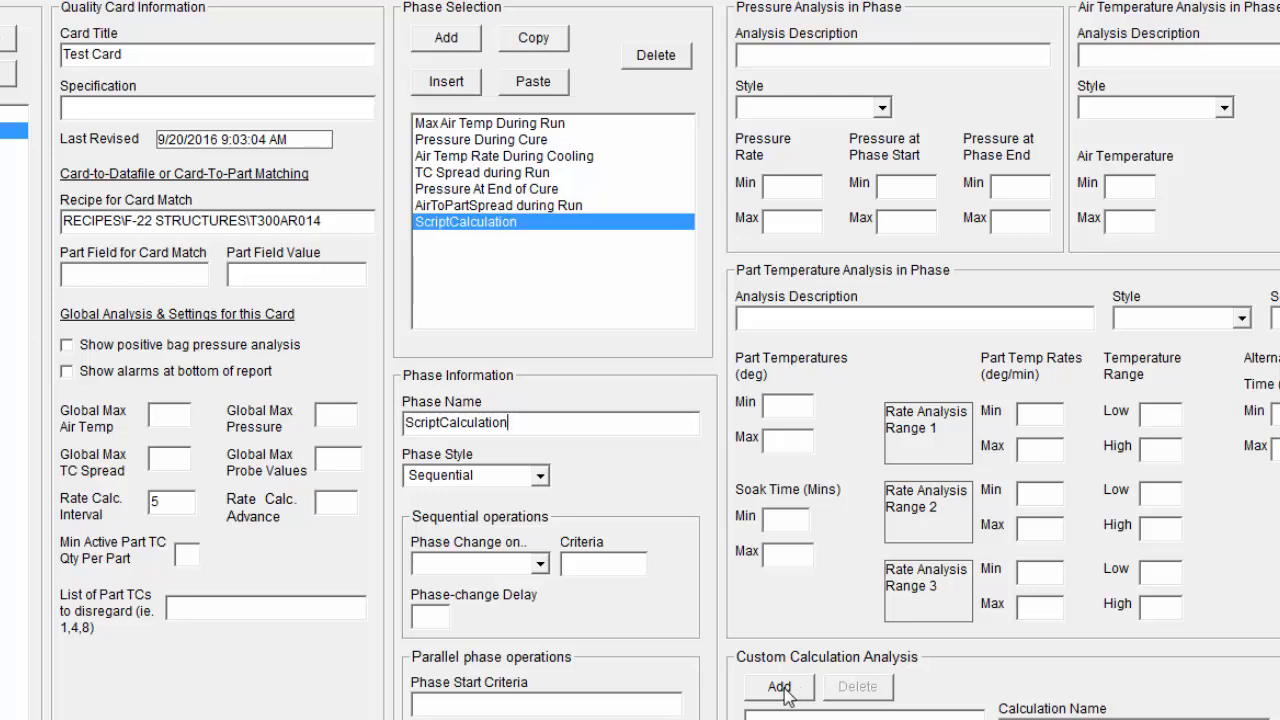
{"action": "left_click", "coordinate": [539, 476]}
{"action": "left_click", "coordinate": [500, 511]}
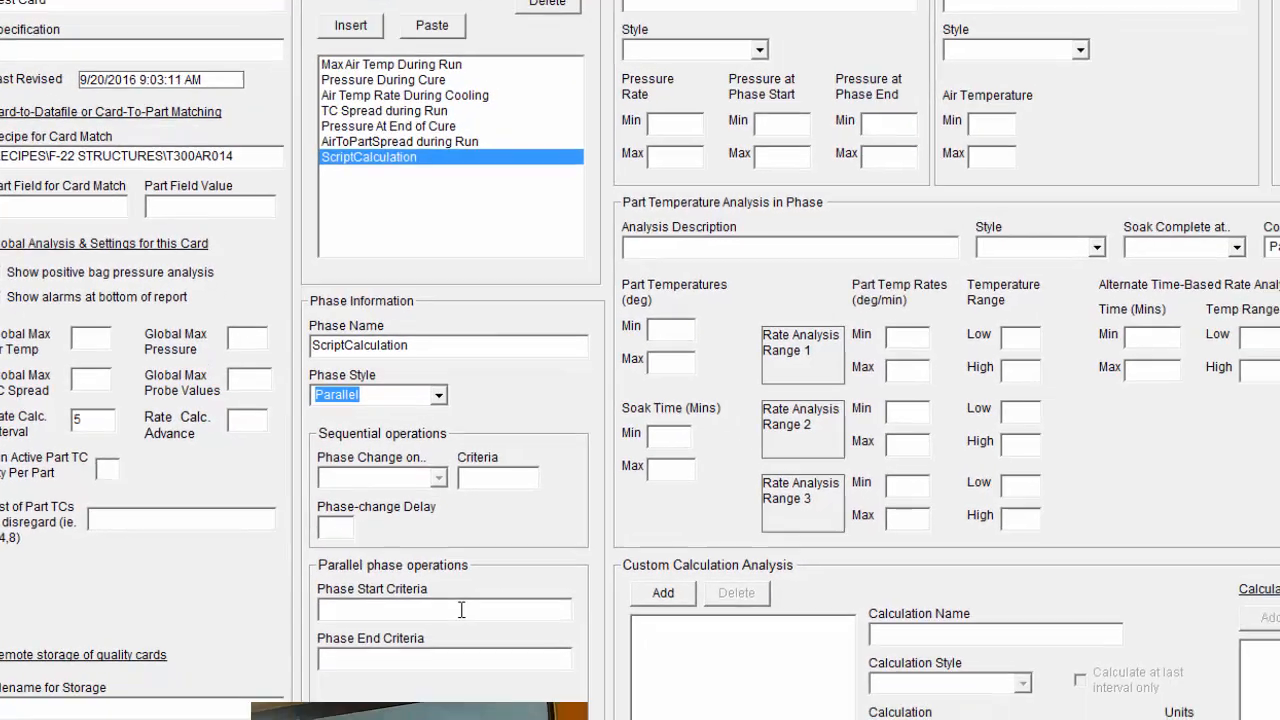
{"action": "left_click", "coordinate": [294, 511]}
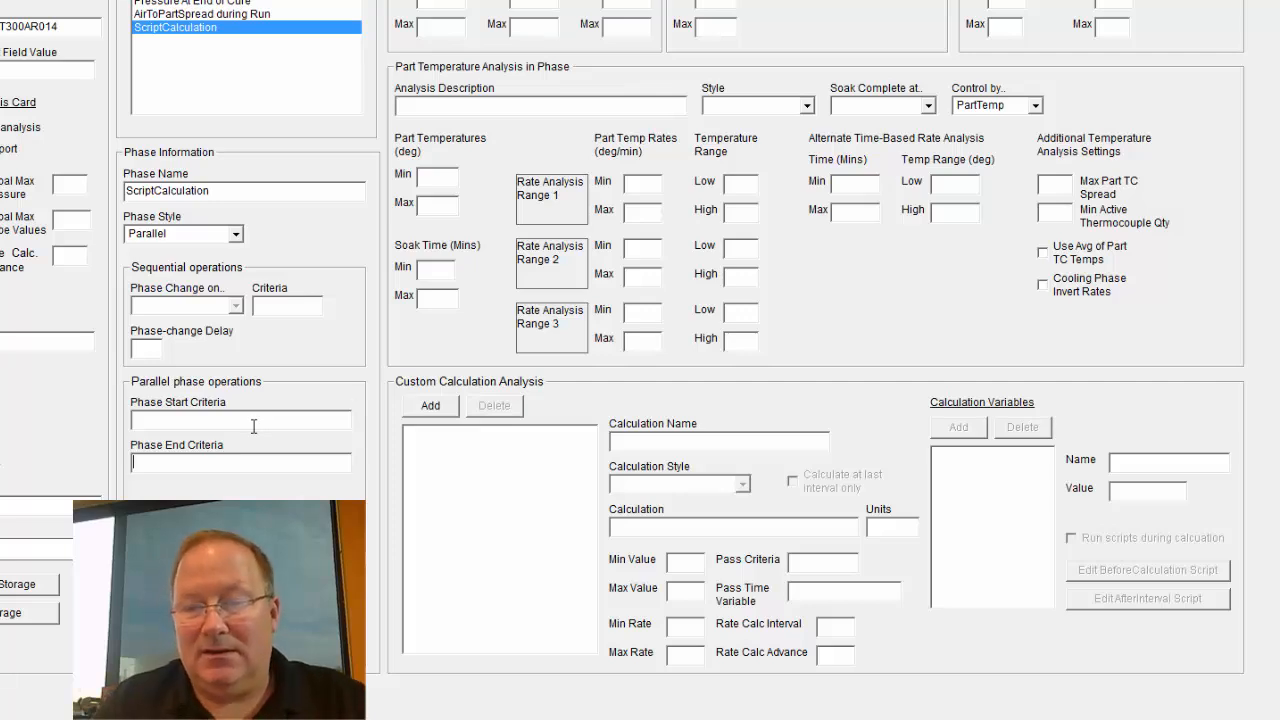
- Add a custom calculation named Max of LowProbe to the ScriptCalculation phase
{"action": "left_click", "coordinate": [440, 414]}
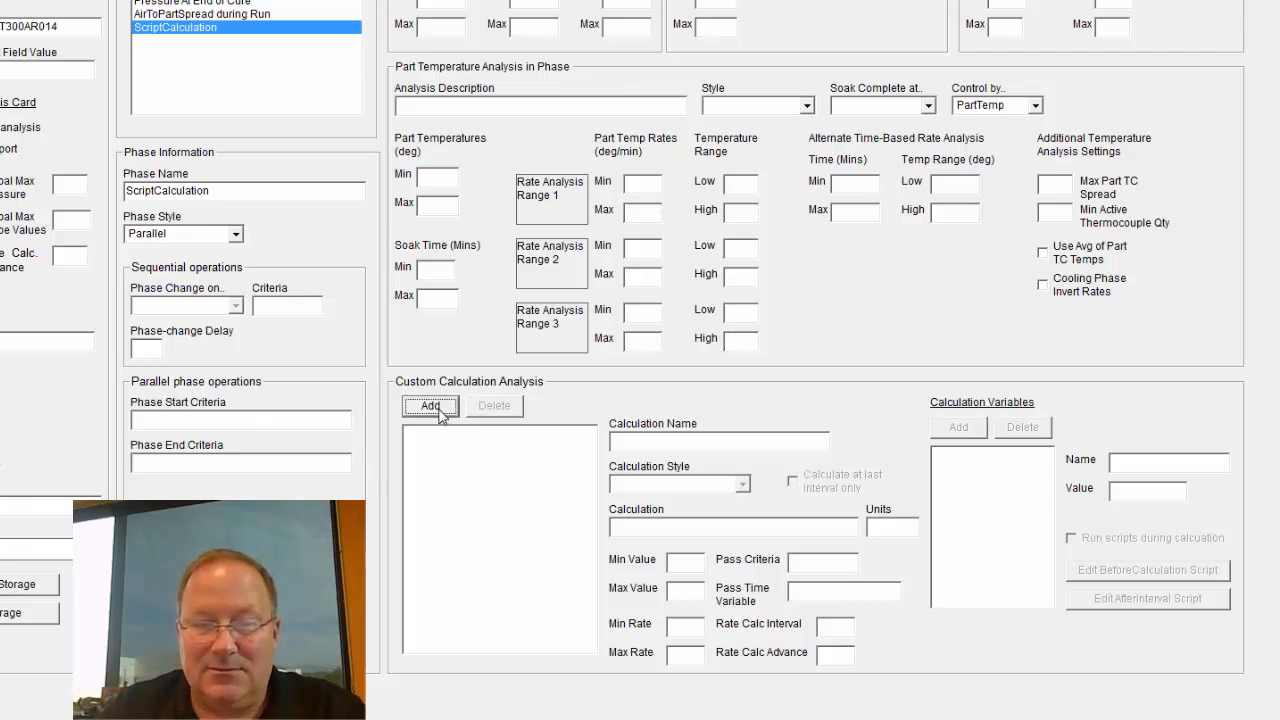
{"action": "double_click", "coordinate": [700, 440]}
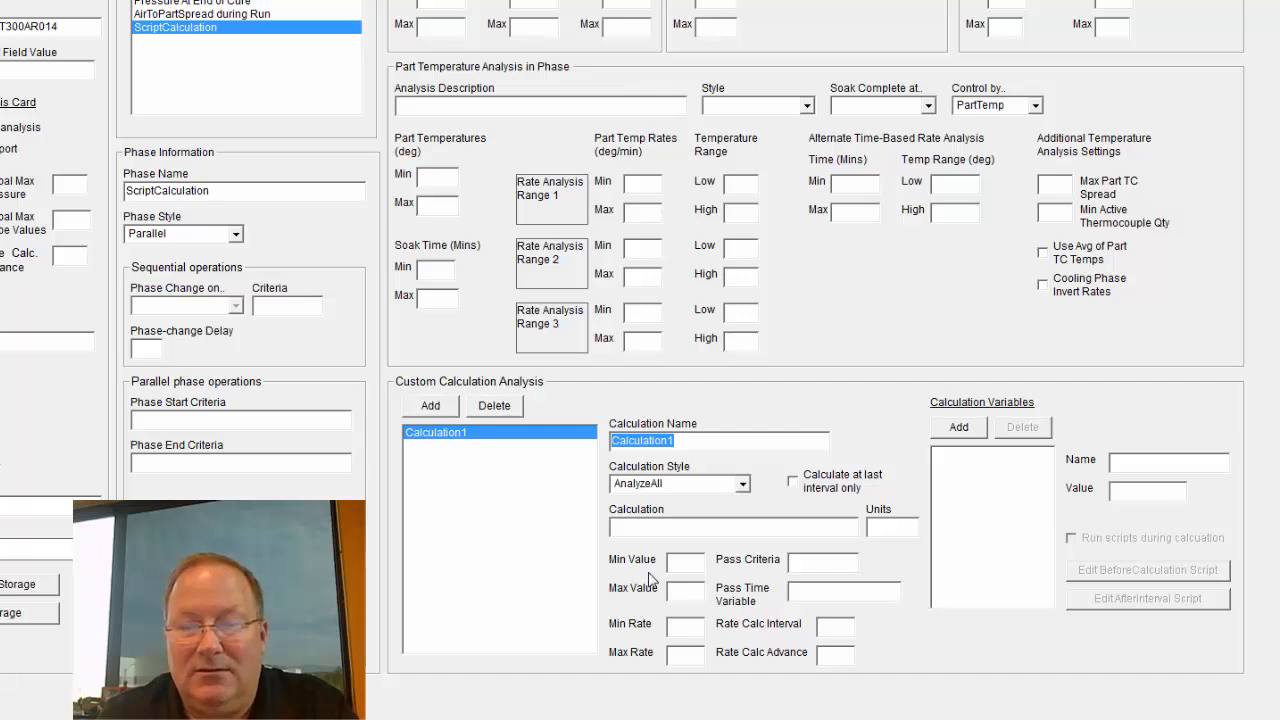
{"action": "type", "text": "Max of Low"}
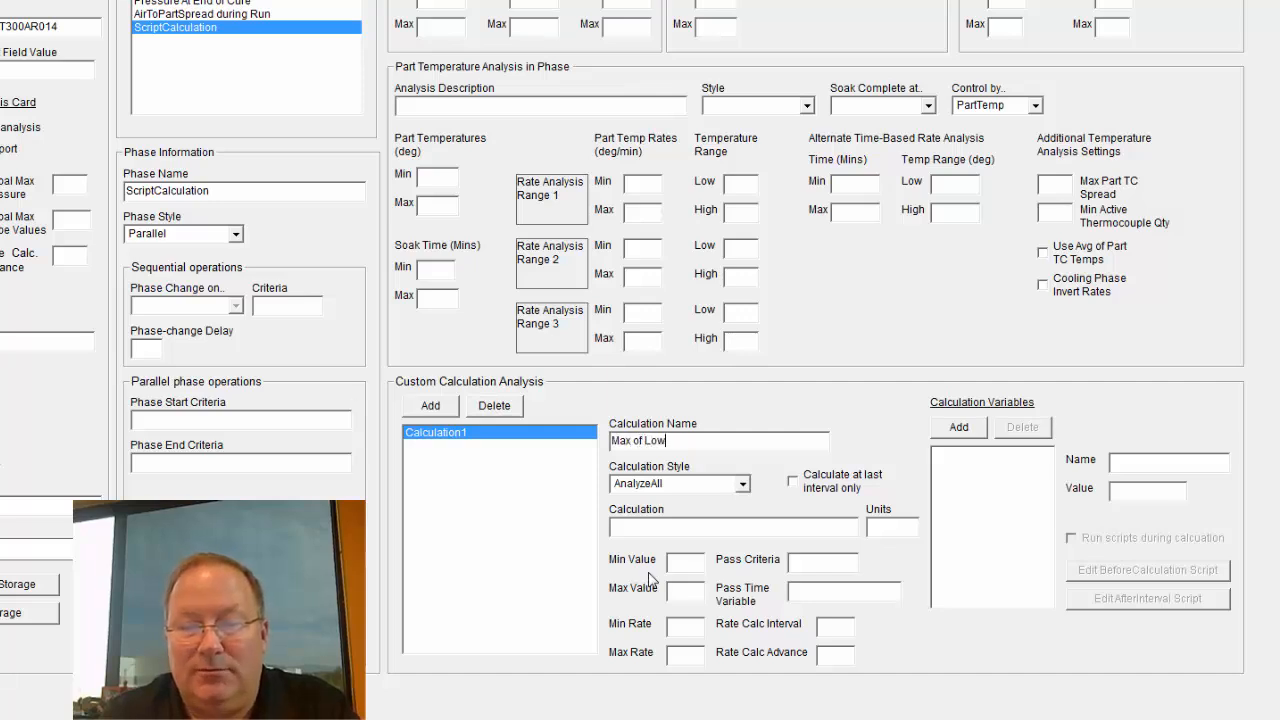
{"action": "type", "text": "Probe"}
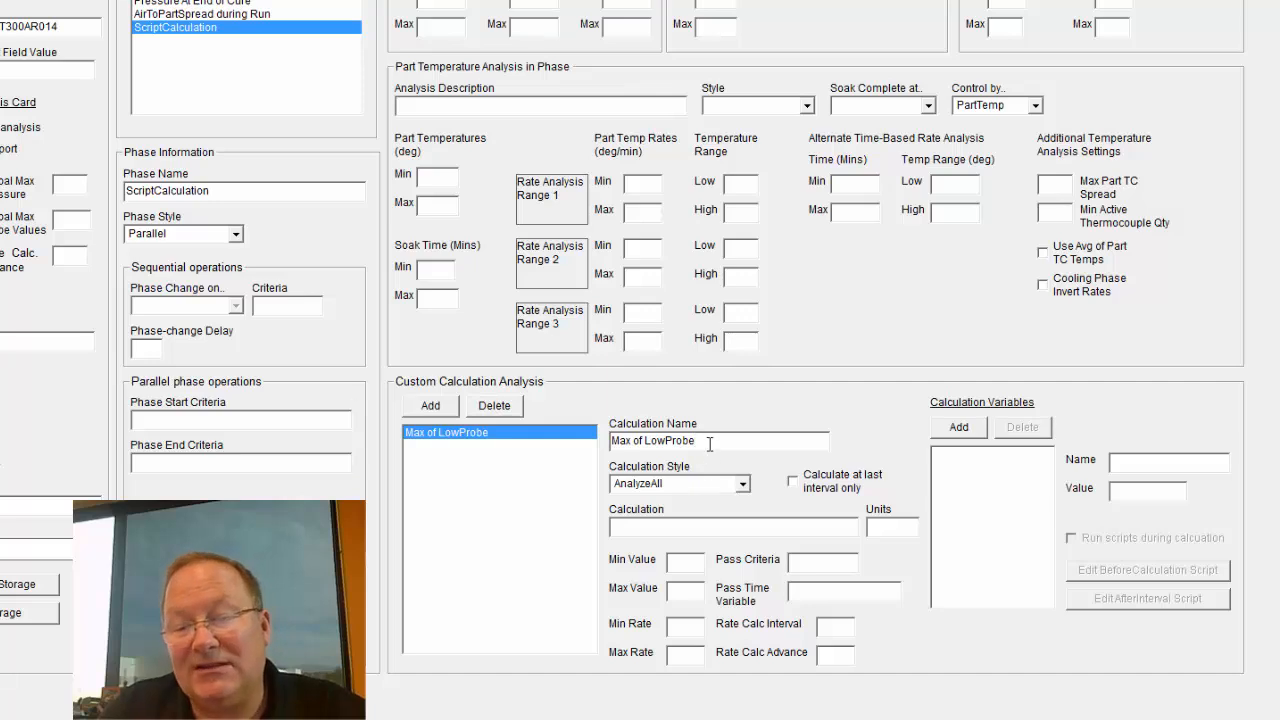
{"action": "left_click_drag", "start_coordinate": [690, 440], "coordinate": [644, 440]}
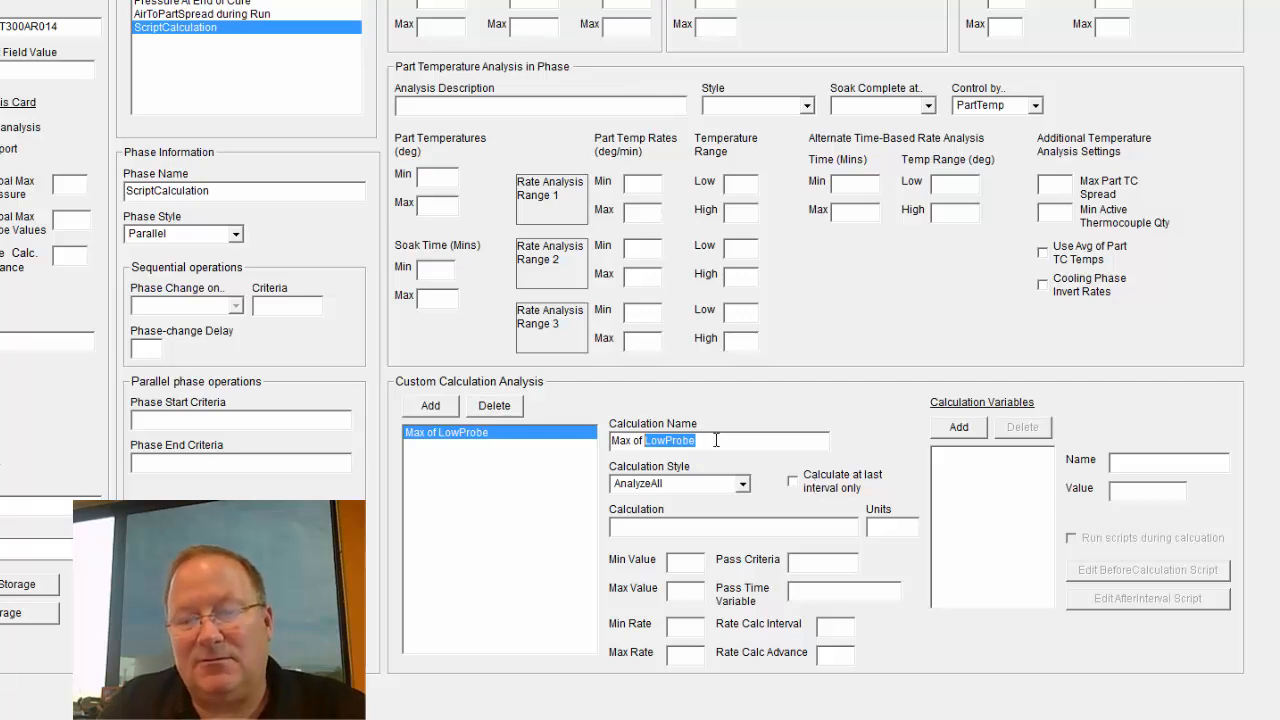
{"action": "left_click", "coordinate": [692, 483]}
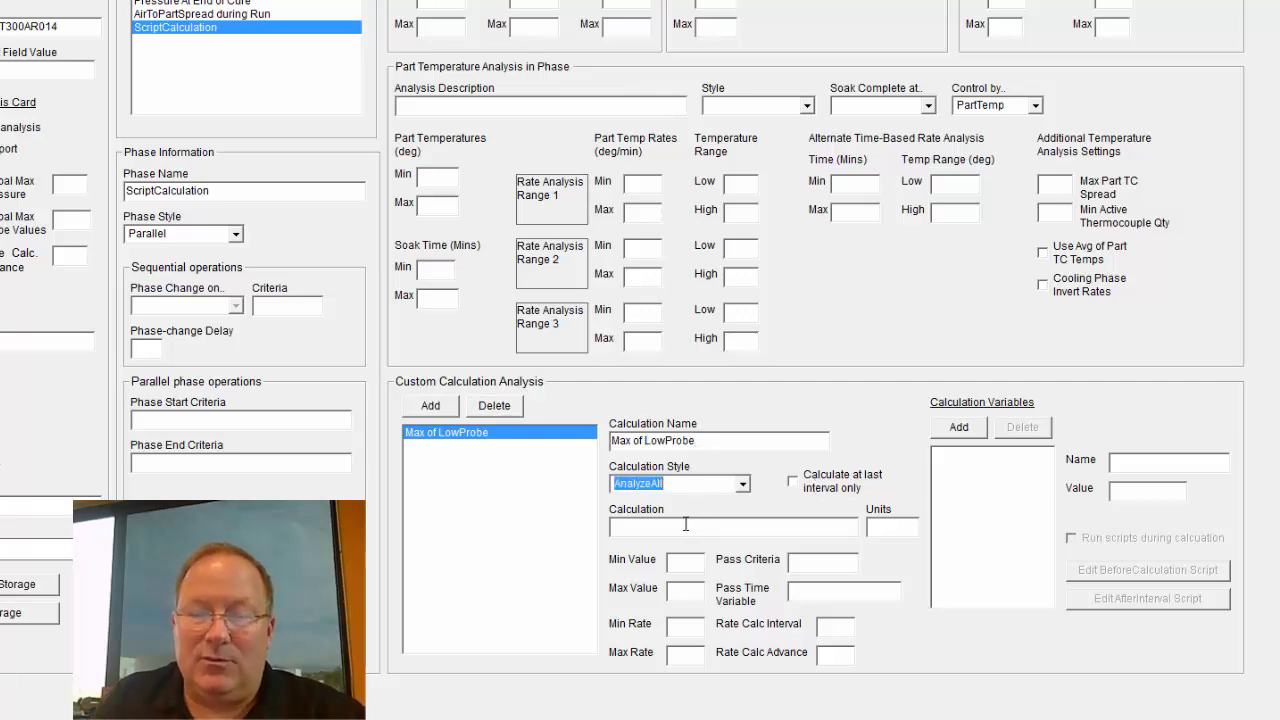
{"action": "left_click", "coordinate": [685, 524]}
{"action": "key", "text": "BackSpace"}
{"action": "key", "text": "BackSpace"}
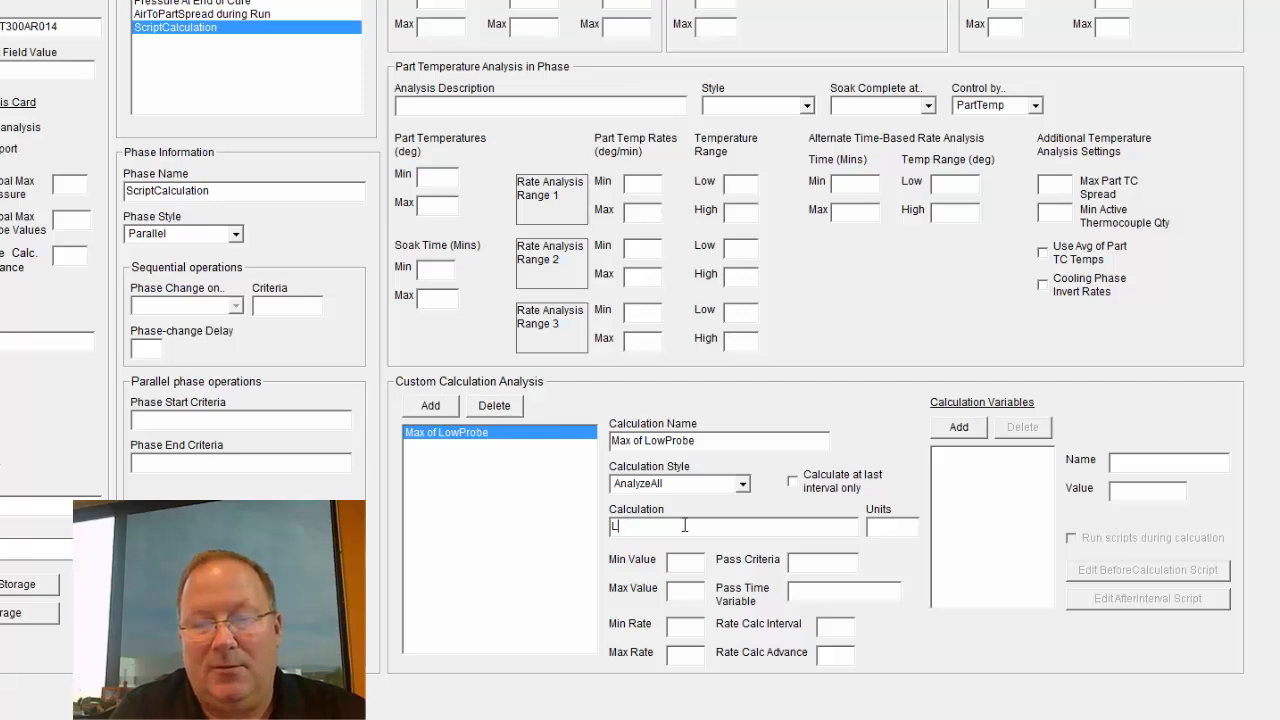
{"action": "type", "text": "OPRB"}
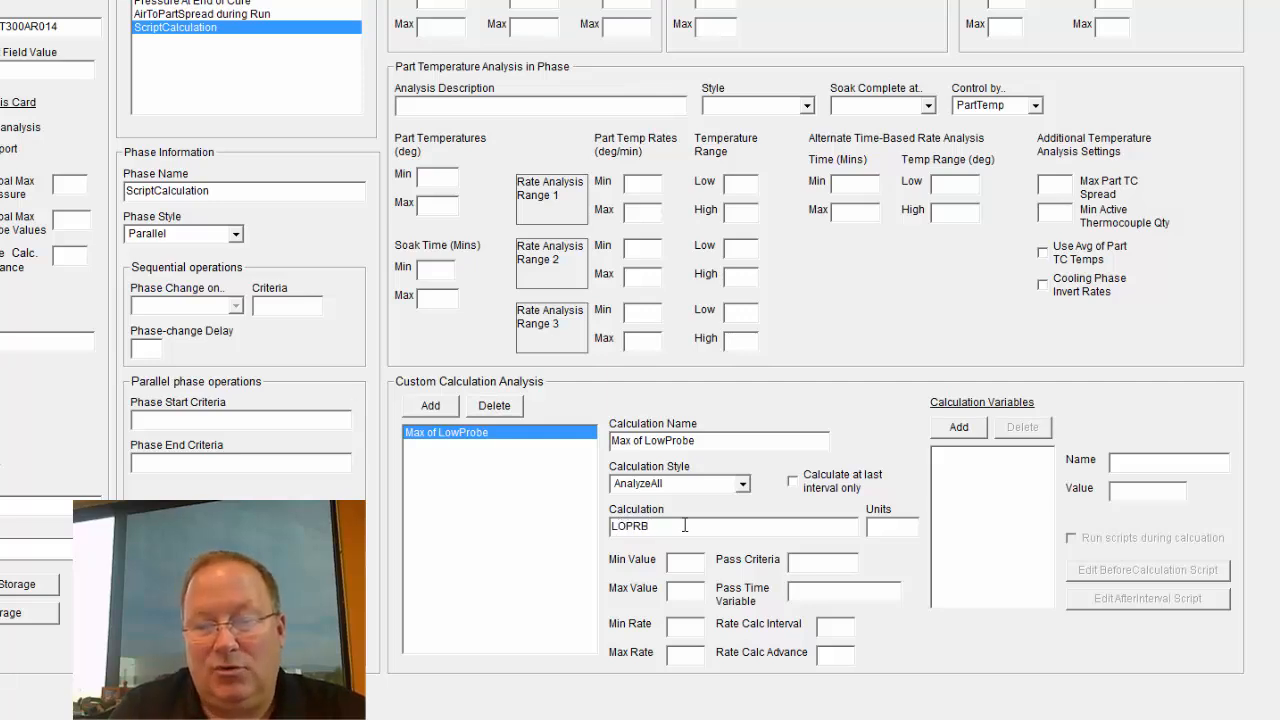
{"action": "left_click_drag", "start_coordinate": [652, 526], "coordinate": [584, 524]}
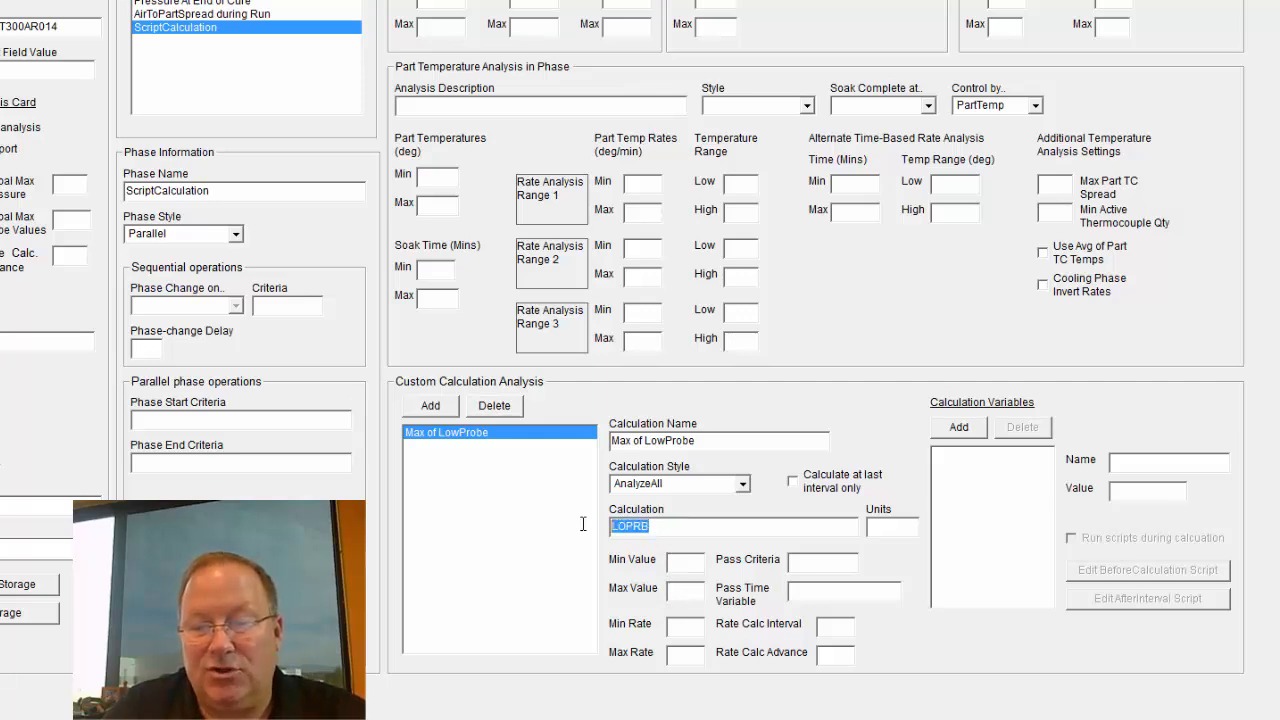
{"action": "key", "text": "BackSpace"}
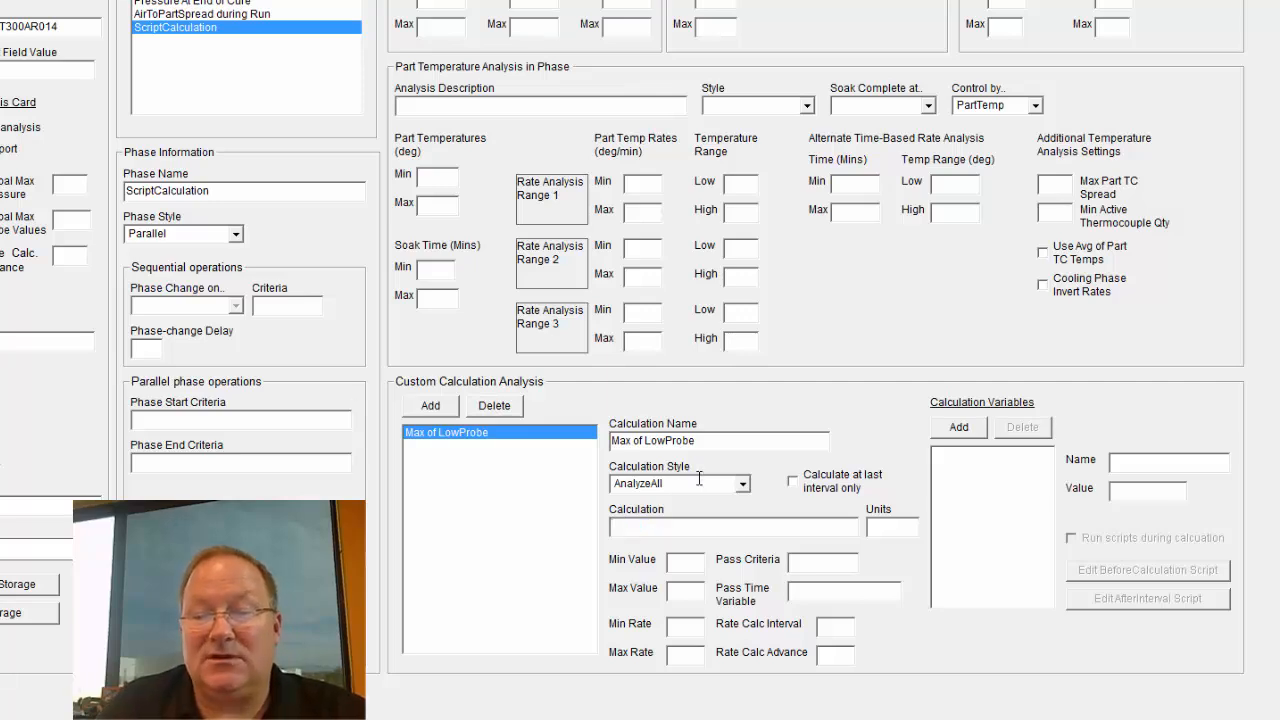
{"action": "left_click", "coordinate": [721, 440]}
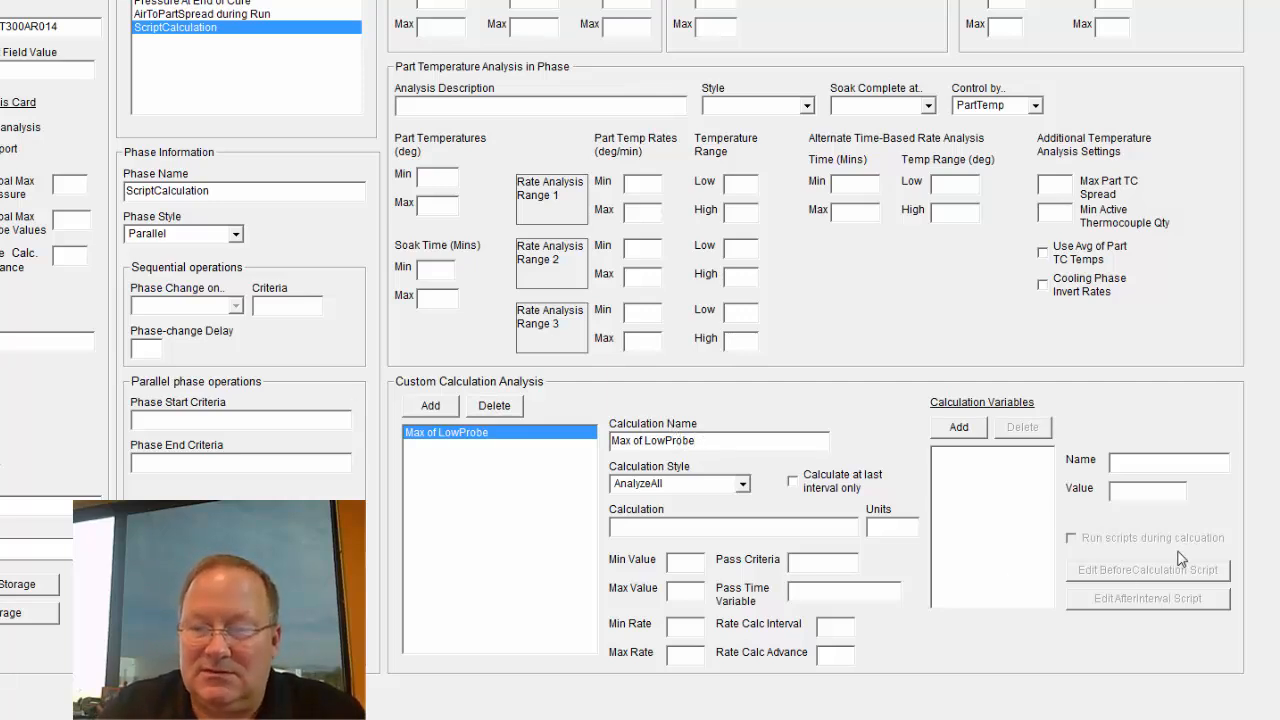
- Add a calculation variable named LOPRB to the Max of LowProbe calculation
{"action": "left_click", "coordinate": [964, 430]}
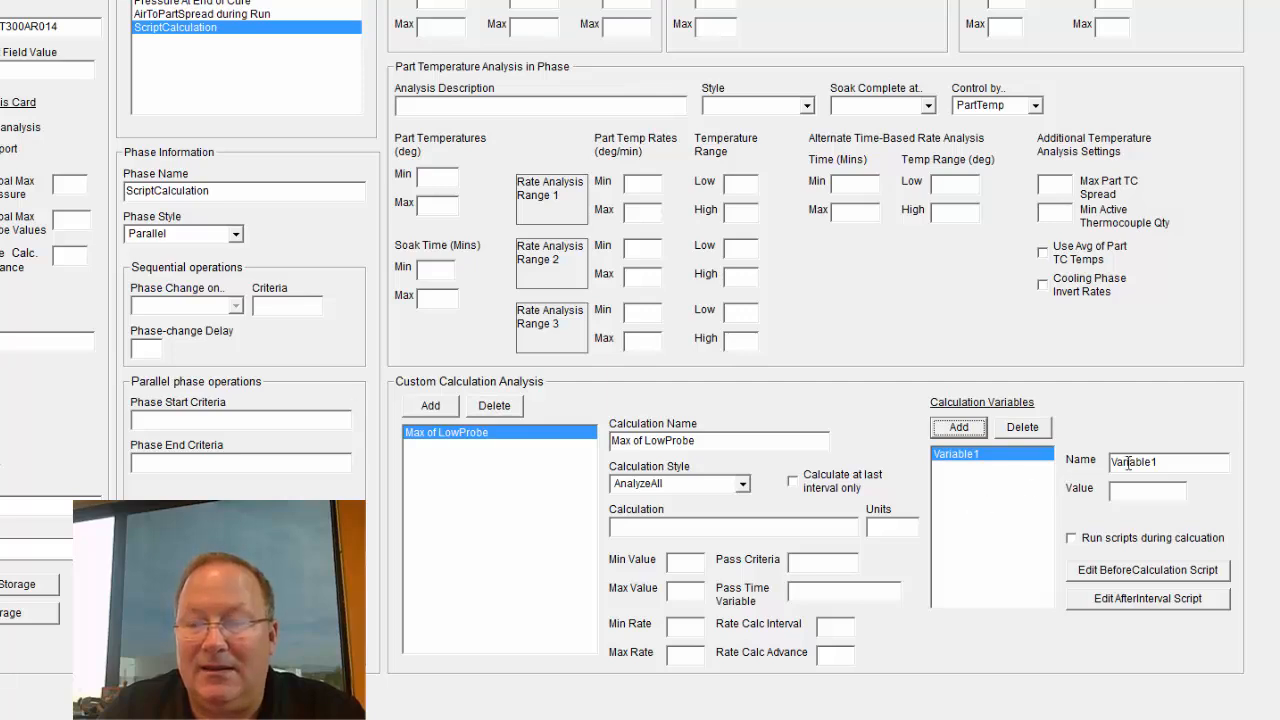
{"action": "left_click_drag", "start_coordinate": [1169, 460], "coordinate": [1104, 460]}
{"action": "type", "text": "LORPB"}
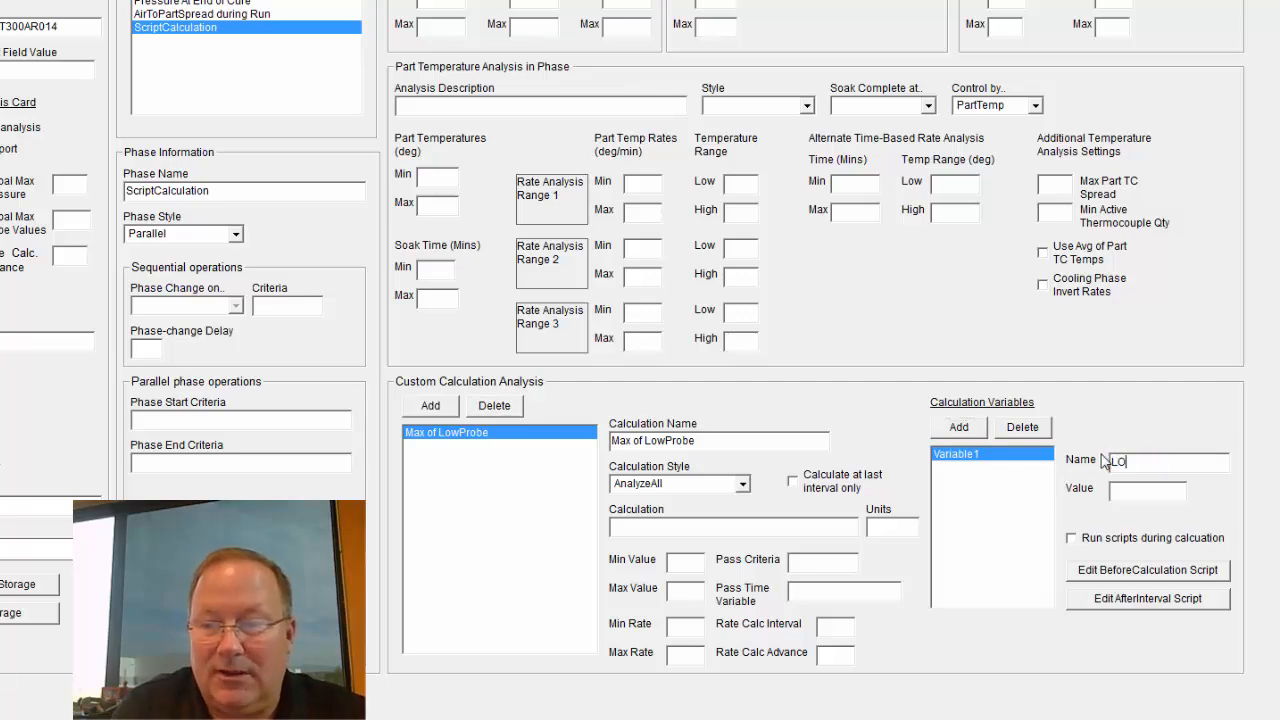
{"action": "key", "text": "BackSpace"}
{"action": "type", "text": "PRB"}
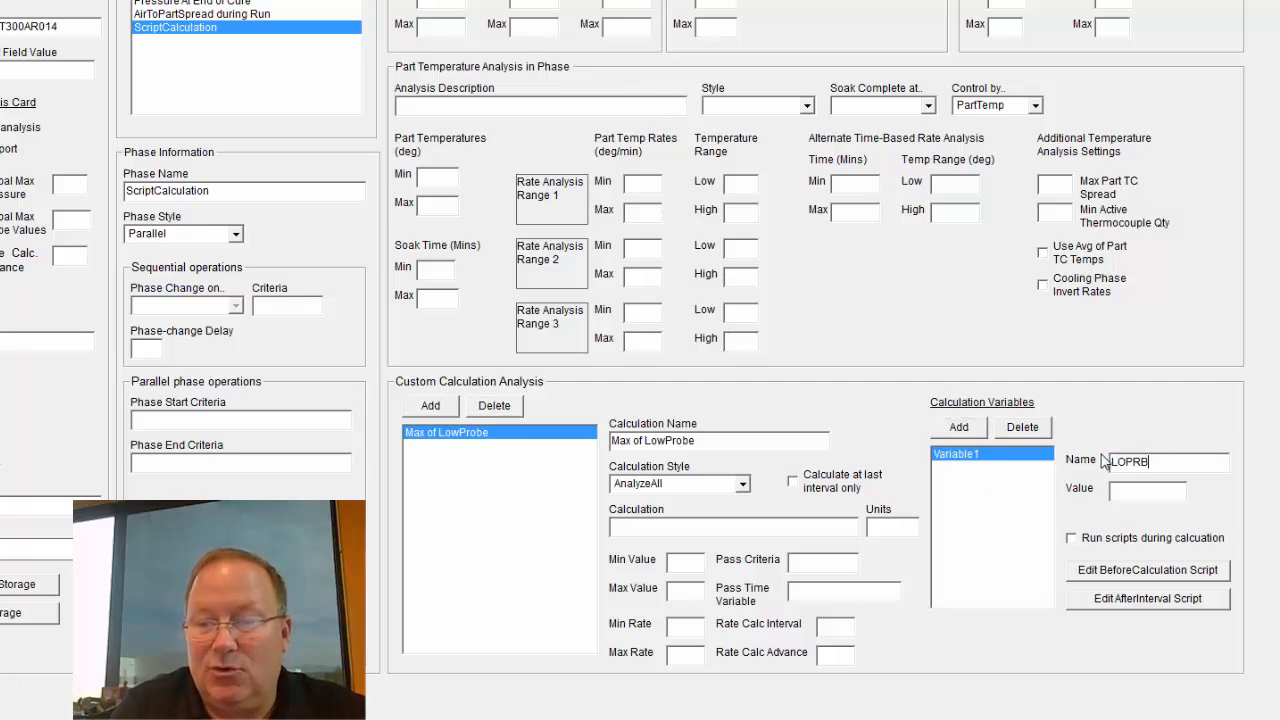
{"action": "key", "text": "Return"}
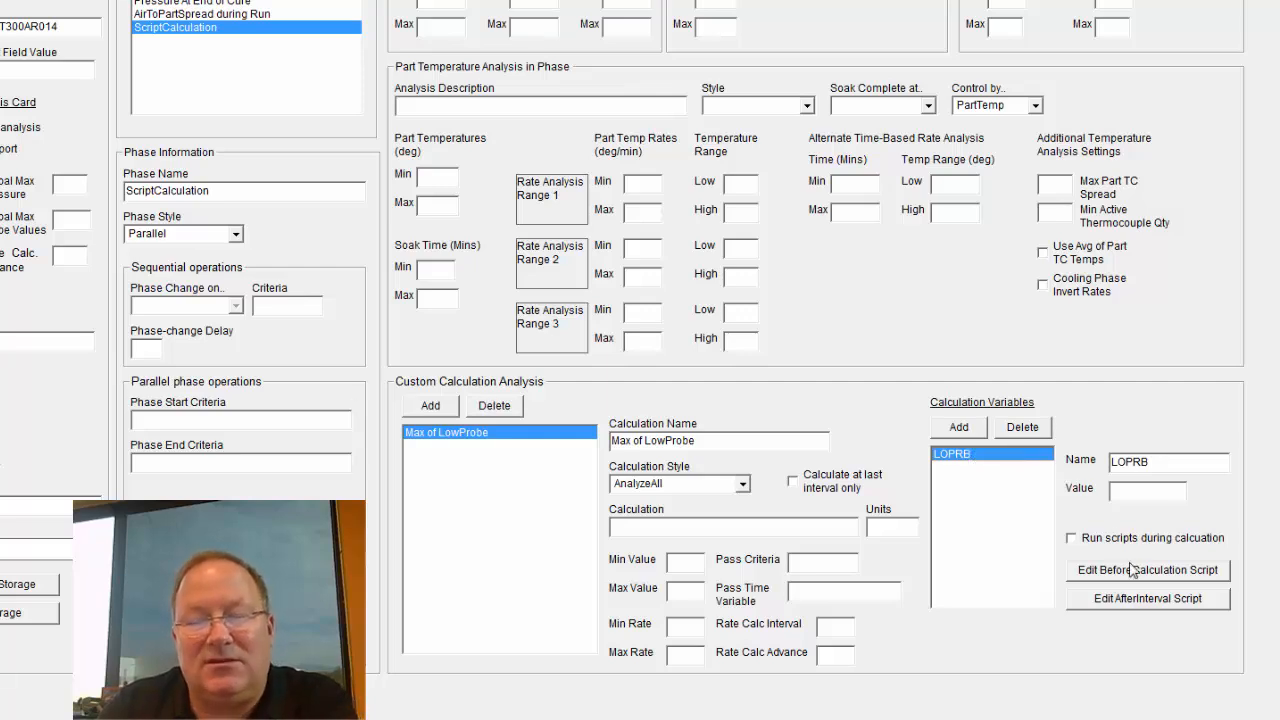
- Add a second calculation variable named Max_LOPRB to the Max of LowProbe calculation
{"action": "left_click", "coordinate": [959, 427]}
{"action": "left_click_drag", "start_coordinate": [1180, 462], "coordinate": [1128, 466]}
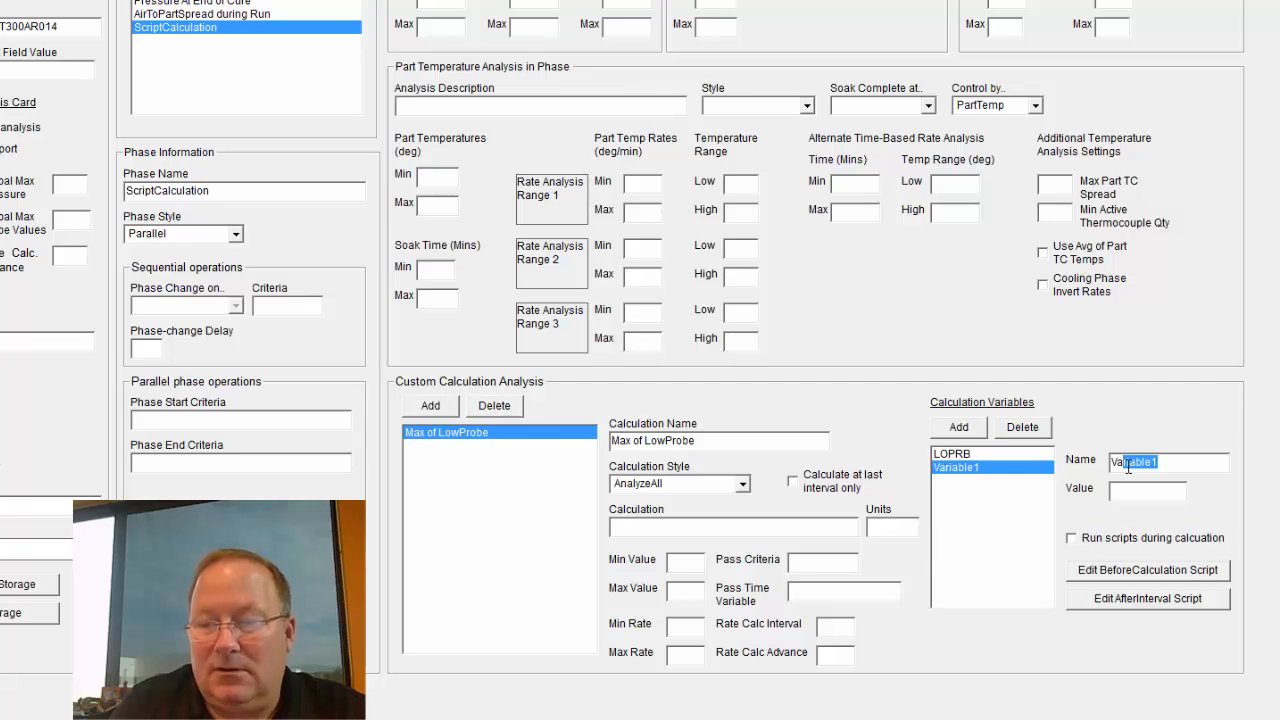
{"action": "key", "text": "Home"}
{"action": "key", "text": "shift+Right"}
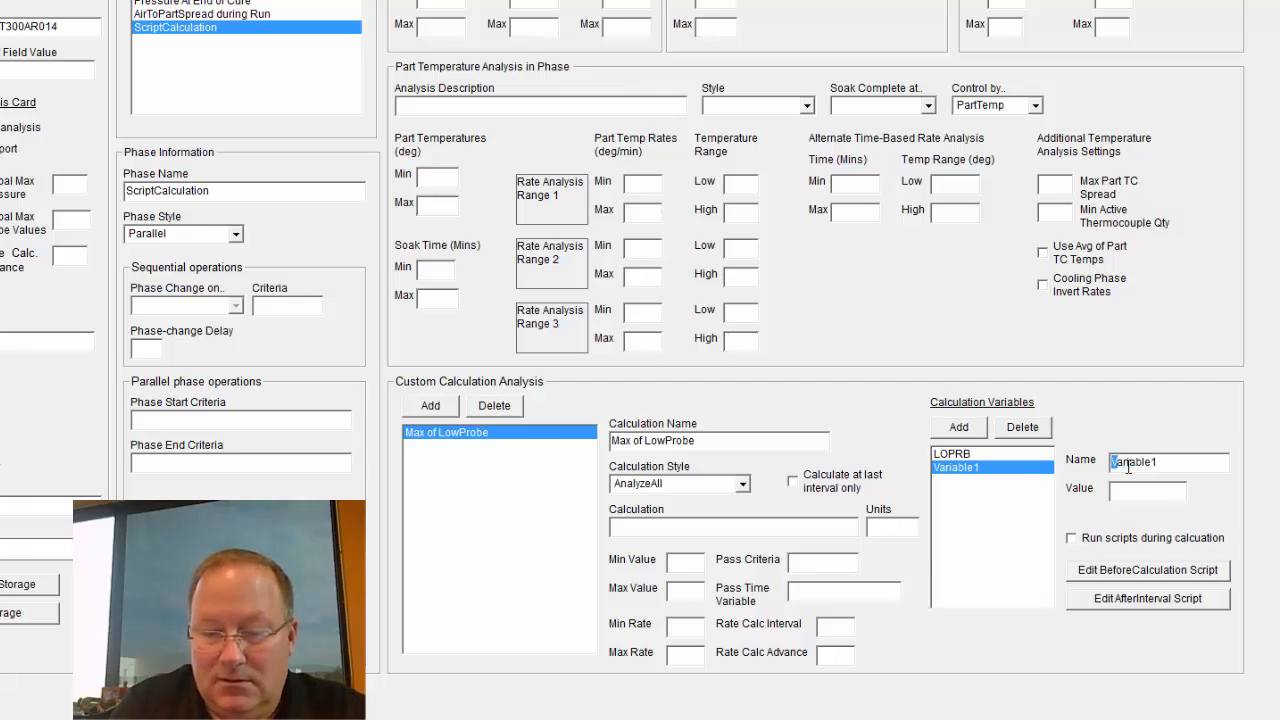
{"action": "key", "text": "shift+End"}
{"action": "type", "text": "Ma"}
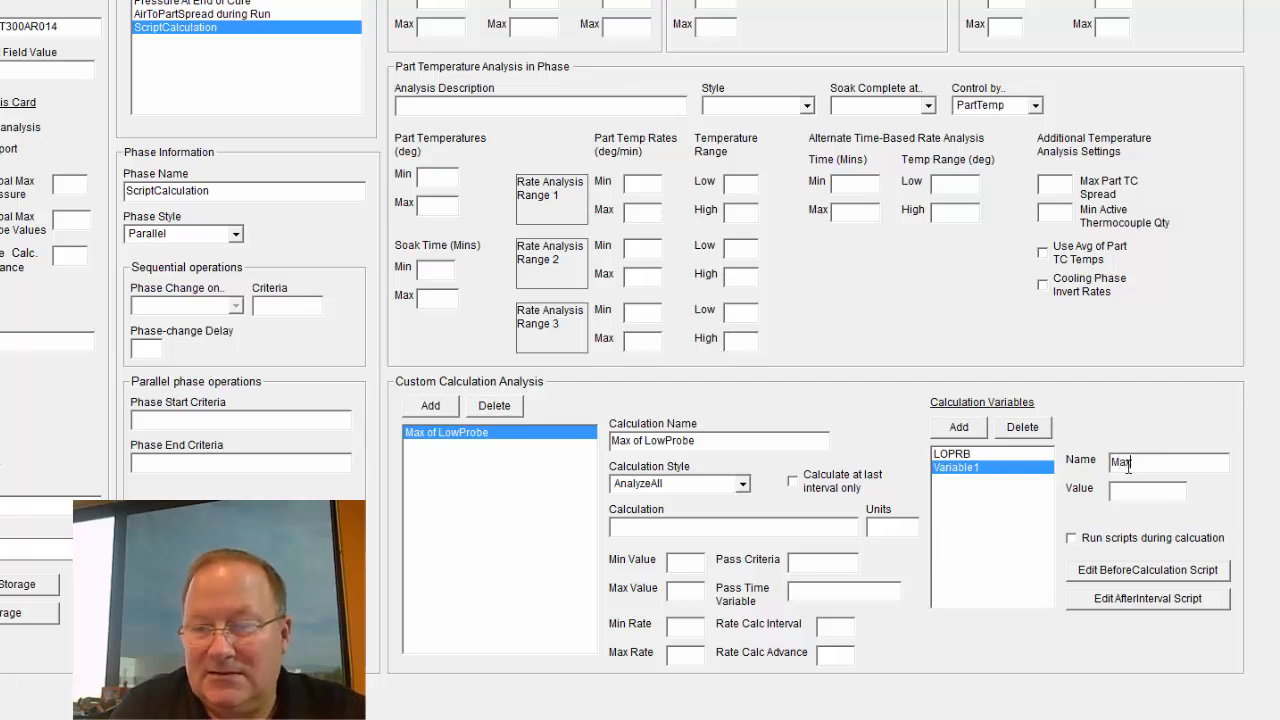
{"action": "type", "text": "x_L"}
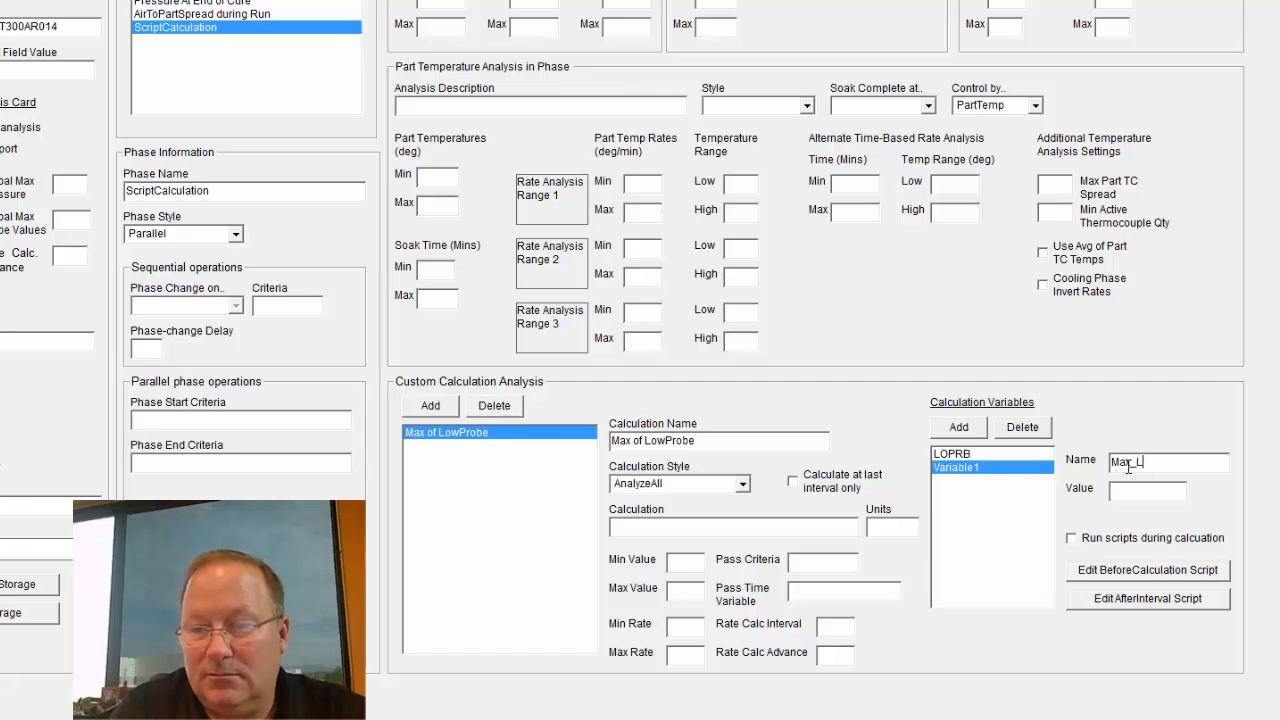
{"action": "type", "text": "OP"}
{"action": "key", "text": "BackSpace"}
{"action": "type", "text": "OPRB"}
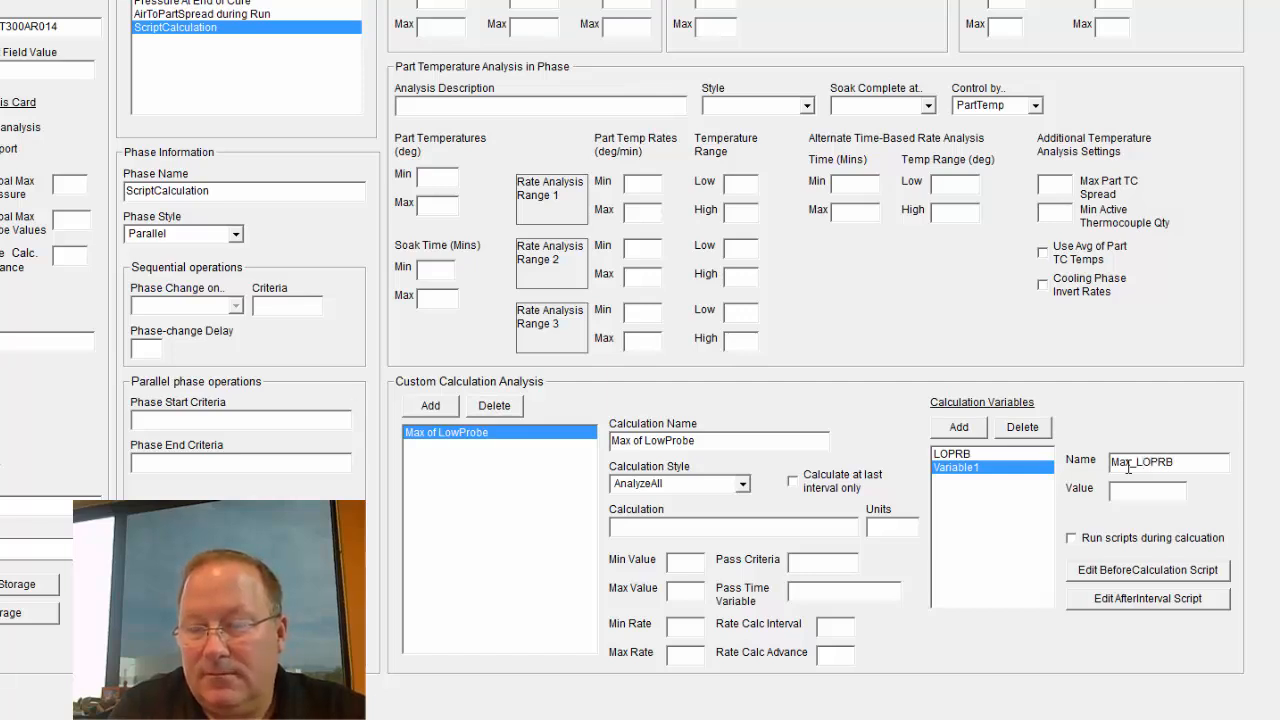
{"action": "key", "text": "Return"}
- Shorten the second calculation variable's name to Max
{"action": "key", "text": "BackSpace"}
{"action": "key", "text": "BackSpace"}
{"action": "key", "text": "BackSpace"}
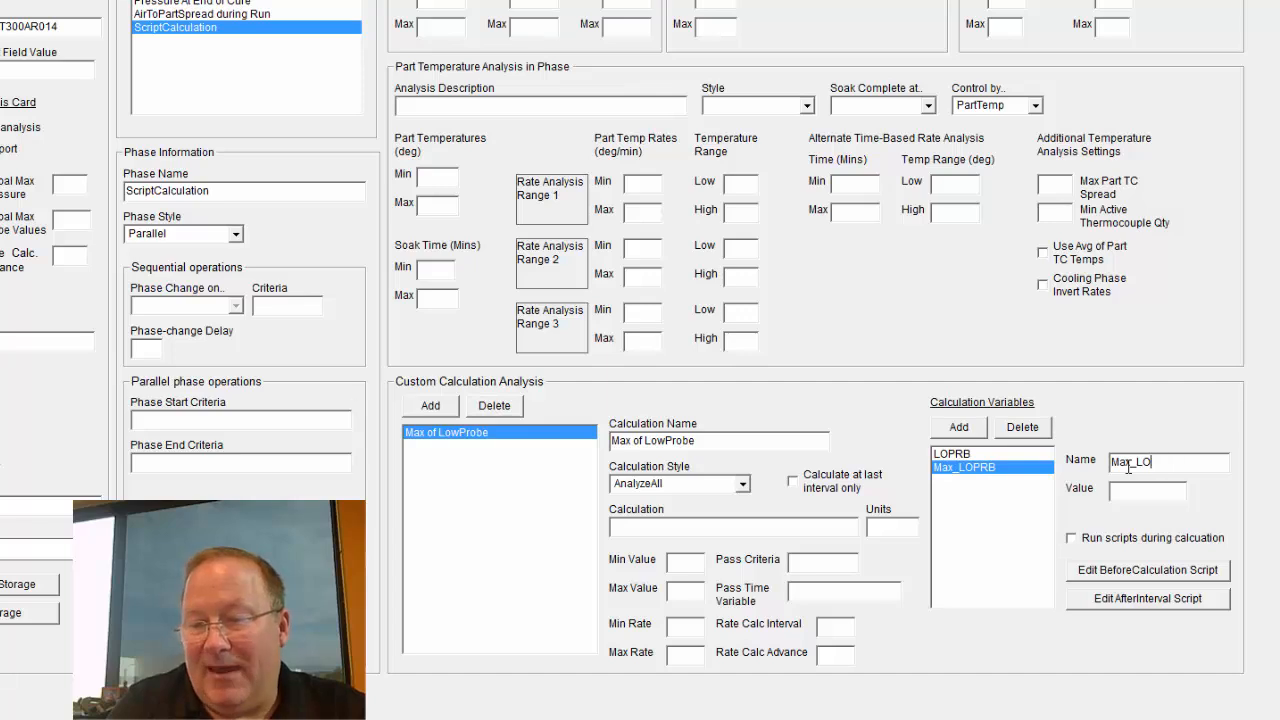
{"action": "key", "text": "Return"}
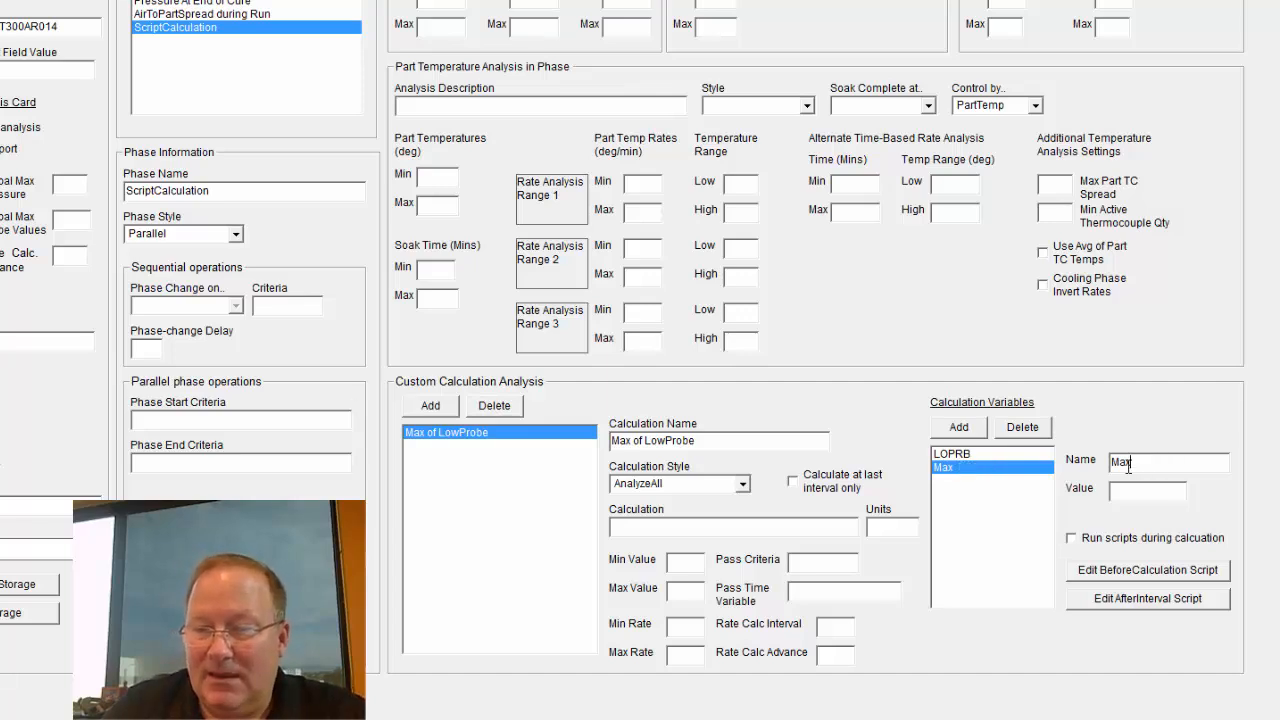
- Compare the LOPRB and Max entries in the calculation variables of Max of LowProbe
{"action": "left_click", "coordinate": [975, 455]}
{"action": "left_click", "coordinate": [970, 466]}
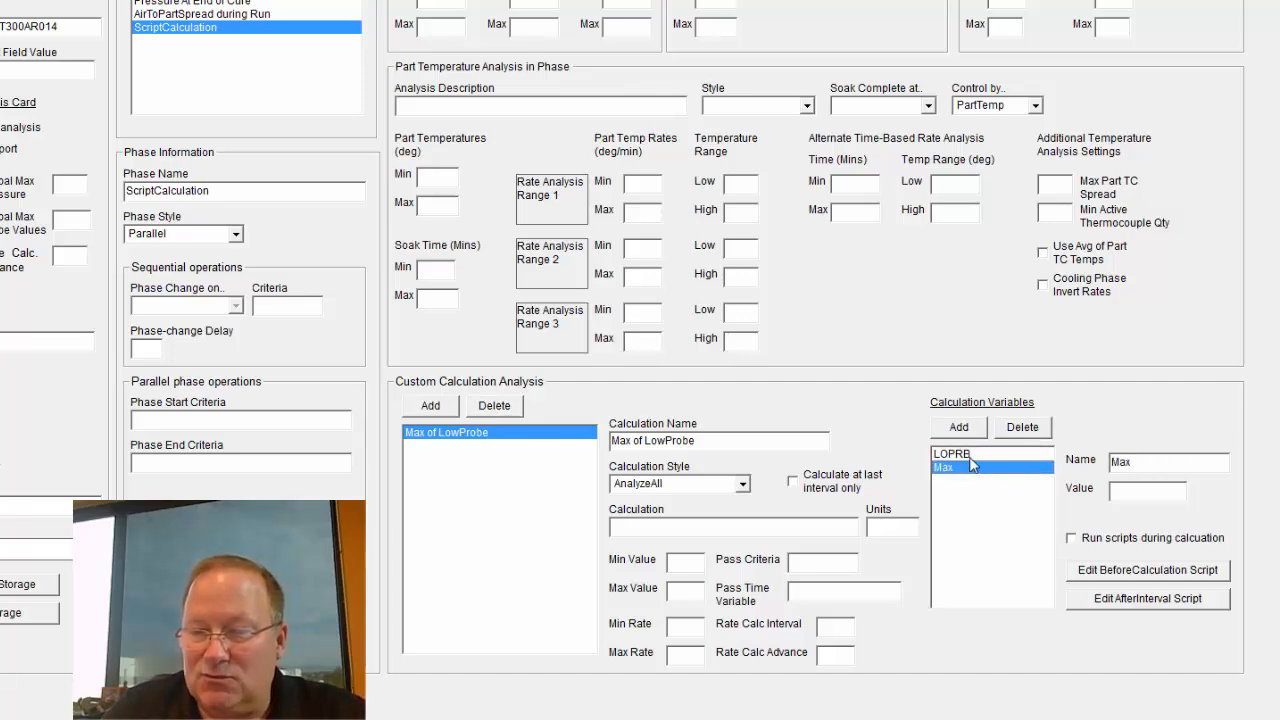
{"action": "left_click", "coordinate": [970, 455]}
{"action": "left_click", "coordinate": [971, 467]}
{"action": "left_click", "coordinate": [970, 455]}
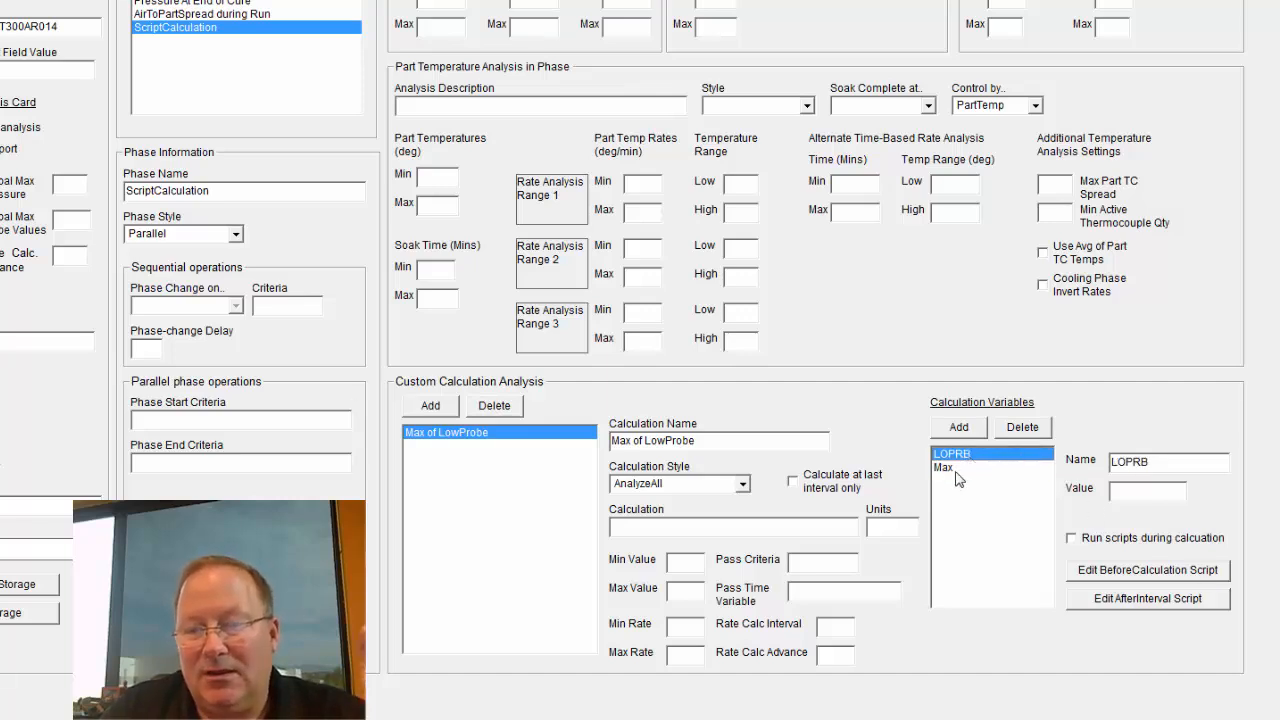
{"action": "left_click", "coordinate": [957, 469]}
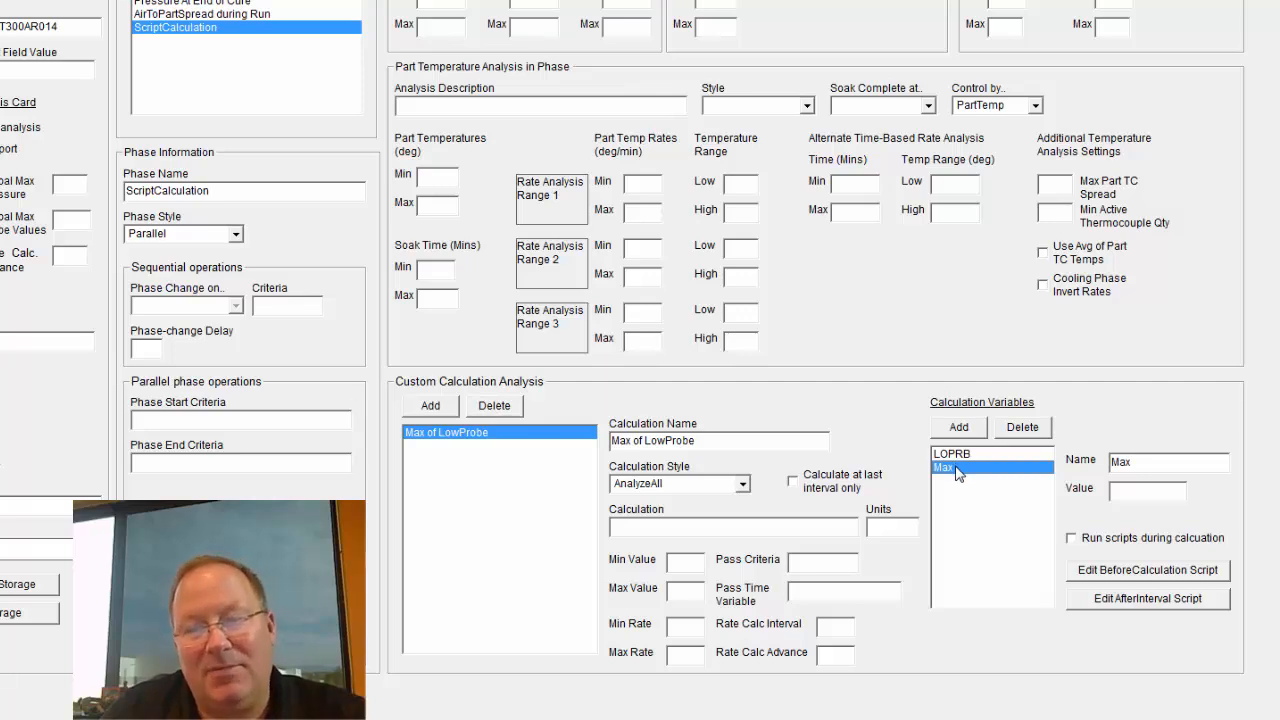
{"action": "left_click", "coordinate": [952, 454]}
{"action": "left_click", "coordinate": [958, 467]}
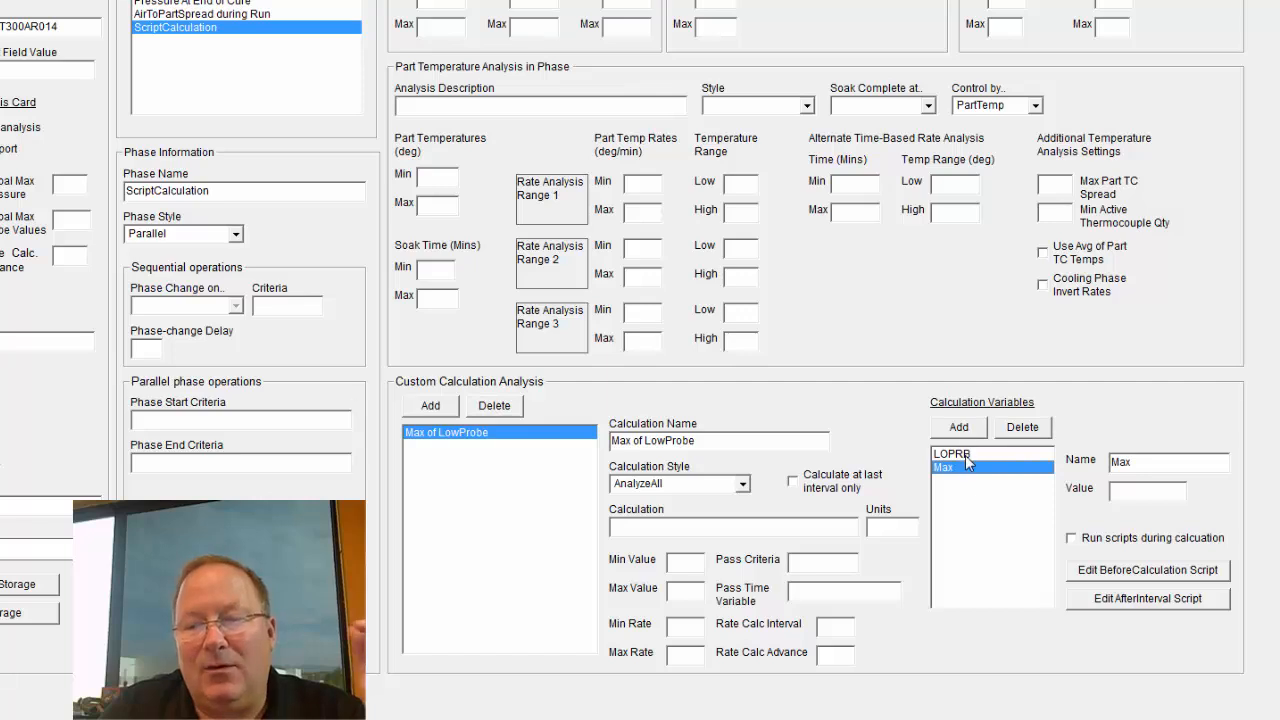
{"action": "left_click", "coordinate": [965, 455]}
{"action": "left_click", "coordinate": [966, 467]}
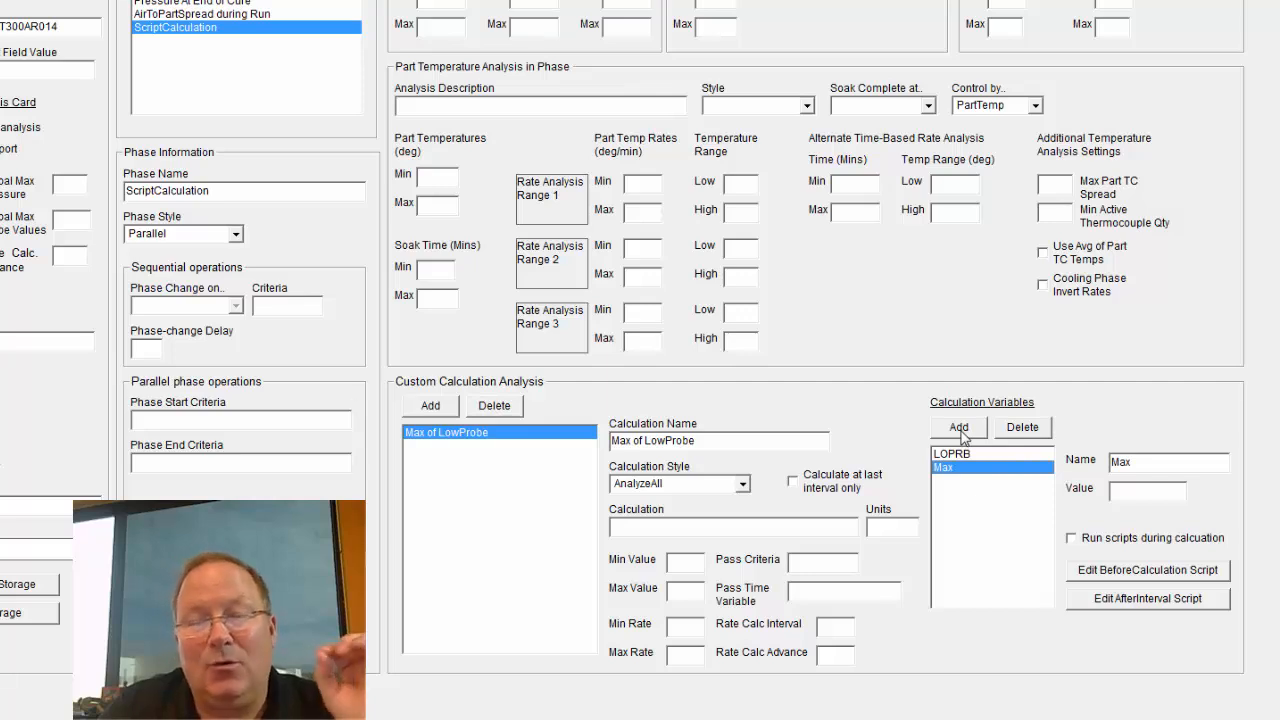
- Add a third calculation variable named MaxTime and go through the calculation's variables
{"action": "left_click", "coordinate": [958, 427]}
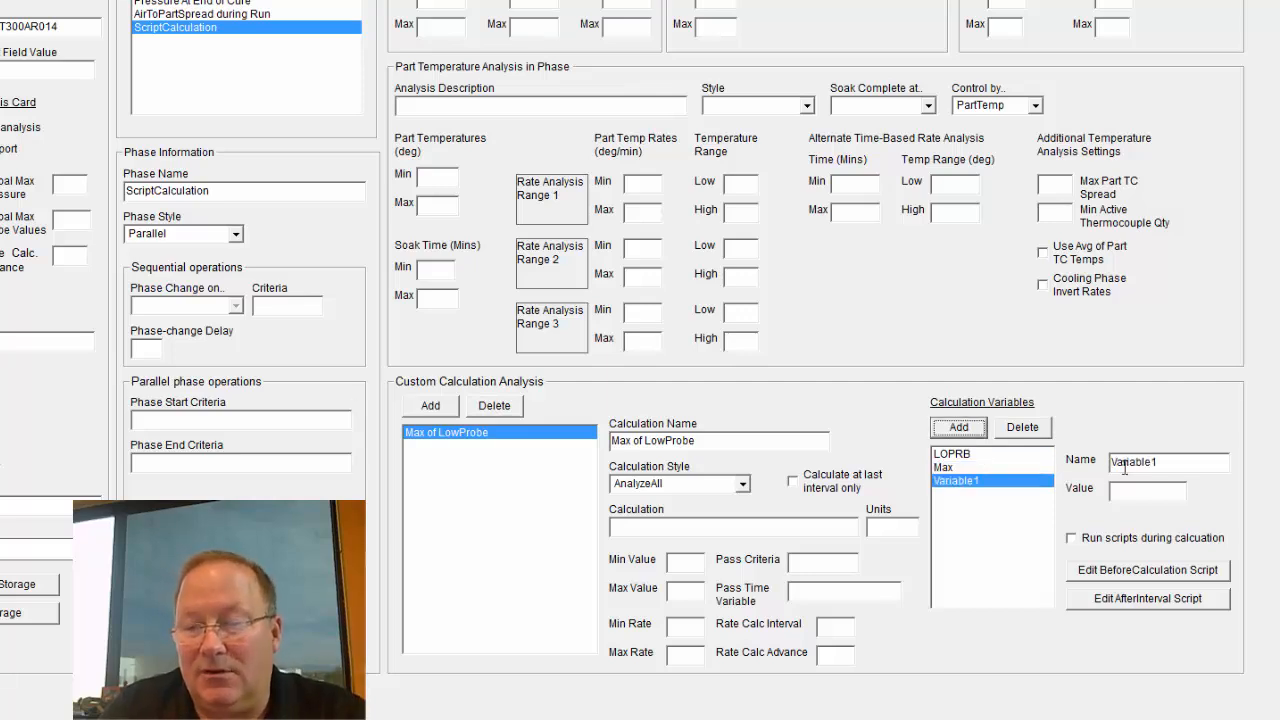
{"action": "type", "text": "M"}
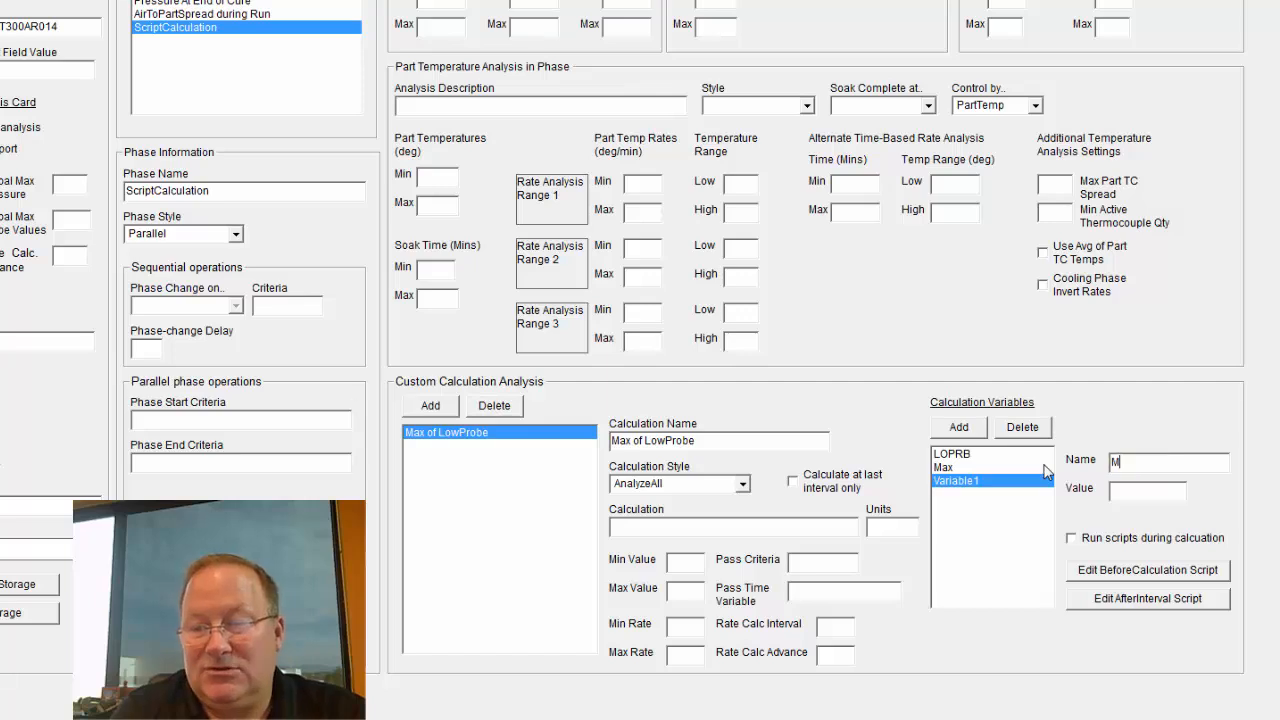
{"action": "type", "text": "axTime"}
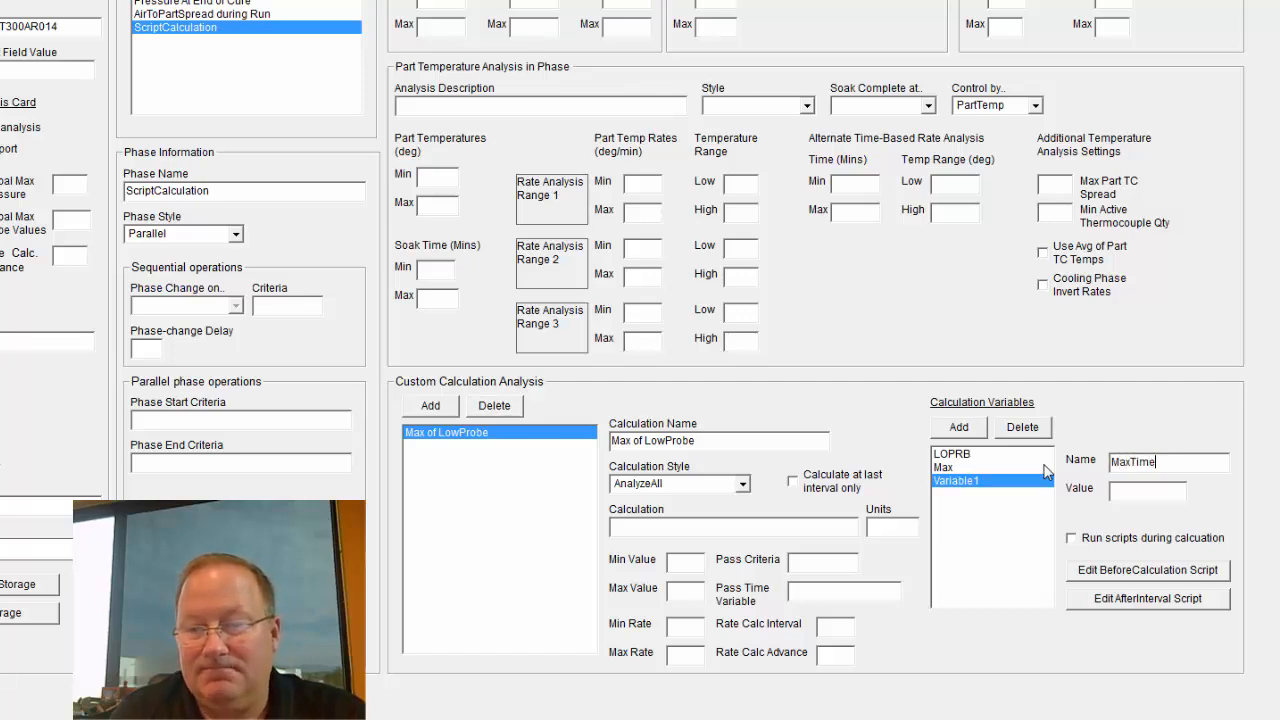
{"action": "key", "text": "Return"}
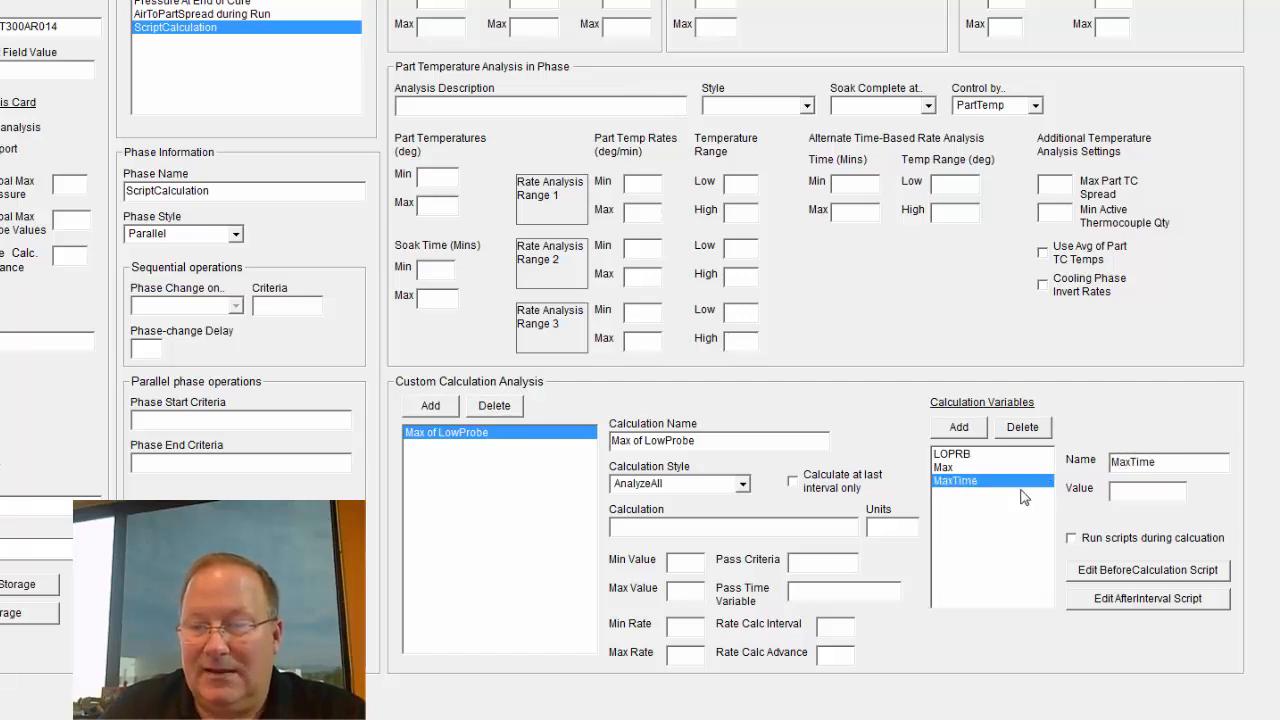
{"action": "left_click", "coordinate": [963, 468]}
{"action": "left_click", "coordinate": [966, 455]}
{"action": "left_click", "coordinate": [966, 469]}
{"action": "left_click", "coordinate": [967, 481]}
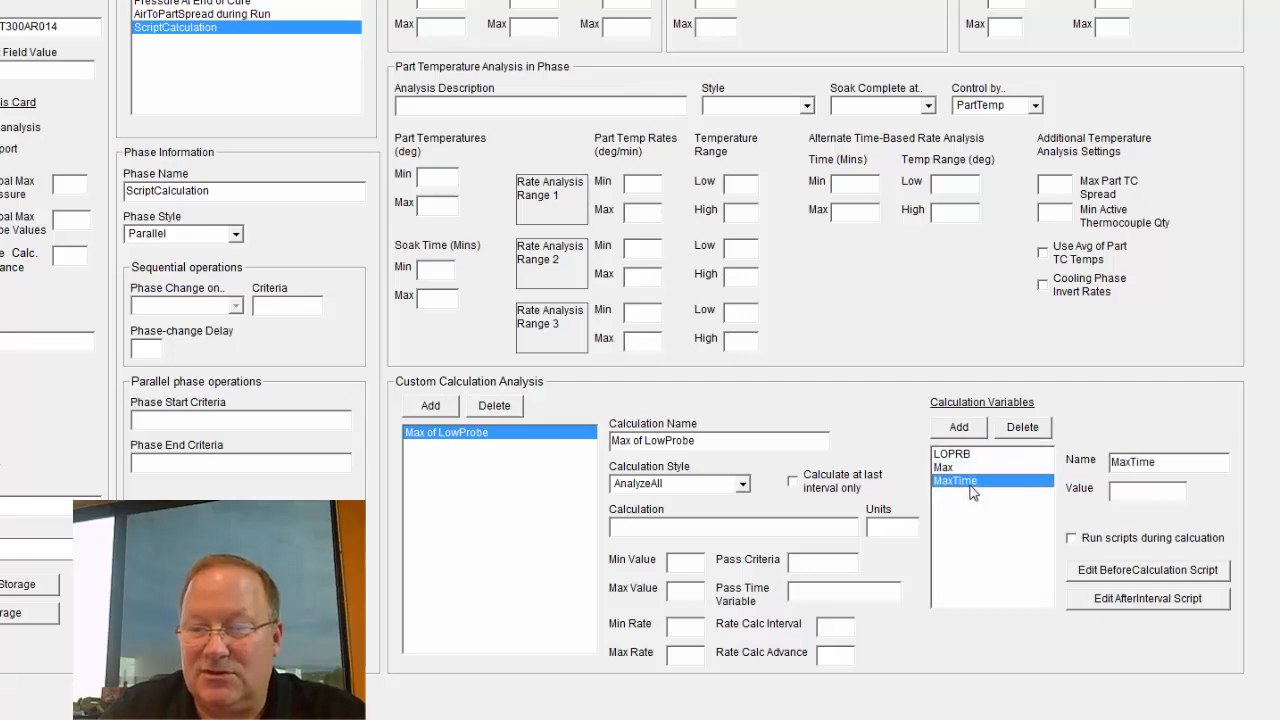
- Enable running scripts during calculation for Max of LowProbe and go through the LOPRB, Max and MaxTime variables
{"action": "left_click", "coordinate": [1068, 538]}
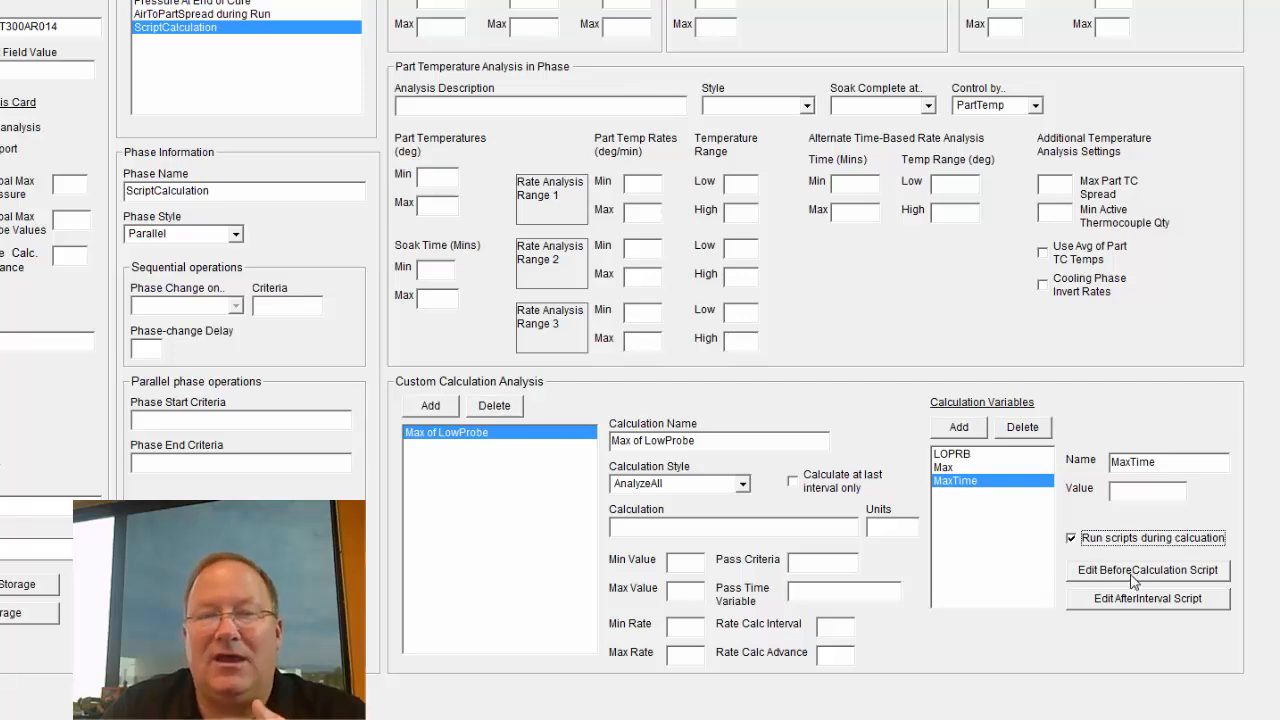
{"action": "left_click", "coordinate": [966, 453]}
{"action": "left_click", "coordinate": [963, 467]}
{"action": "left_click", "coordinate": [958, 480]}
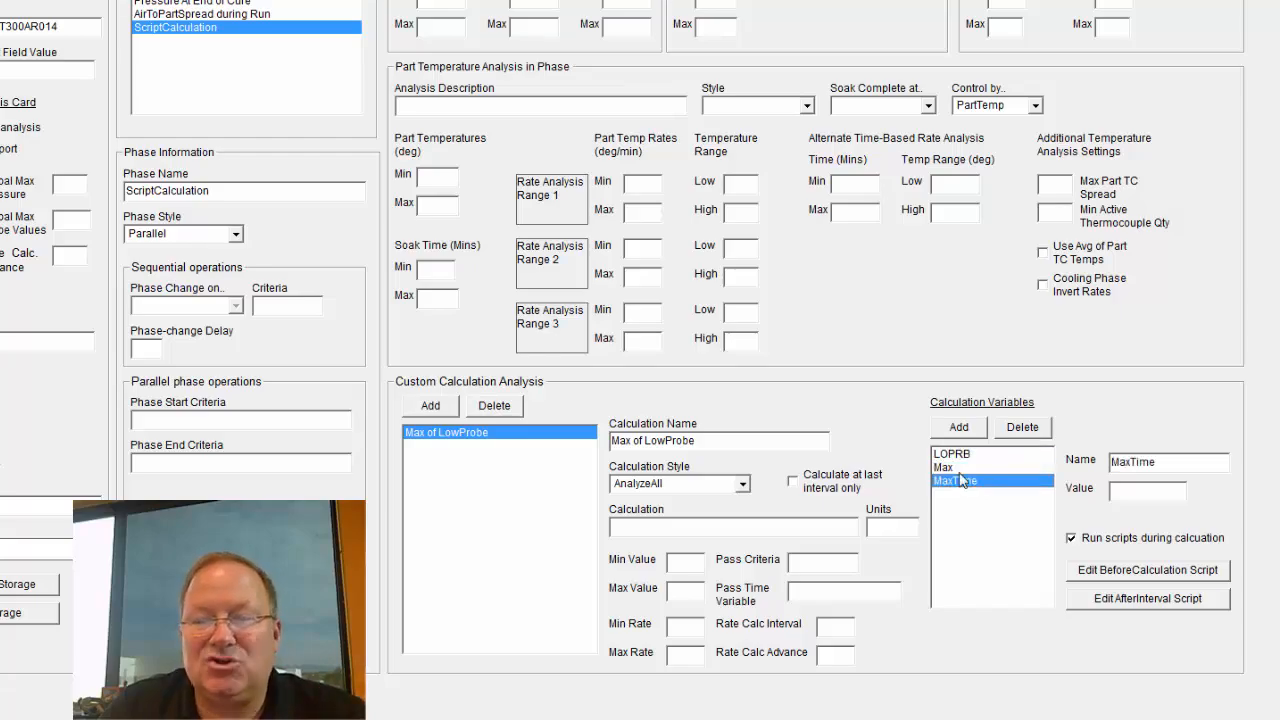
{"action": "left_click", "coordinate": [963, 467]}
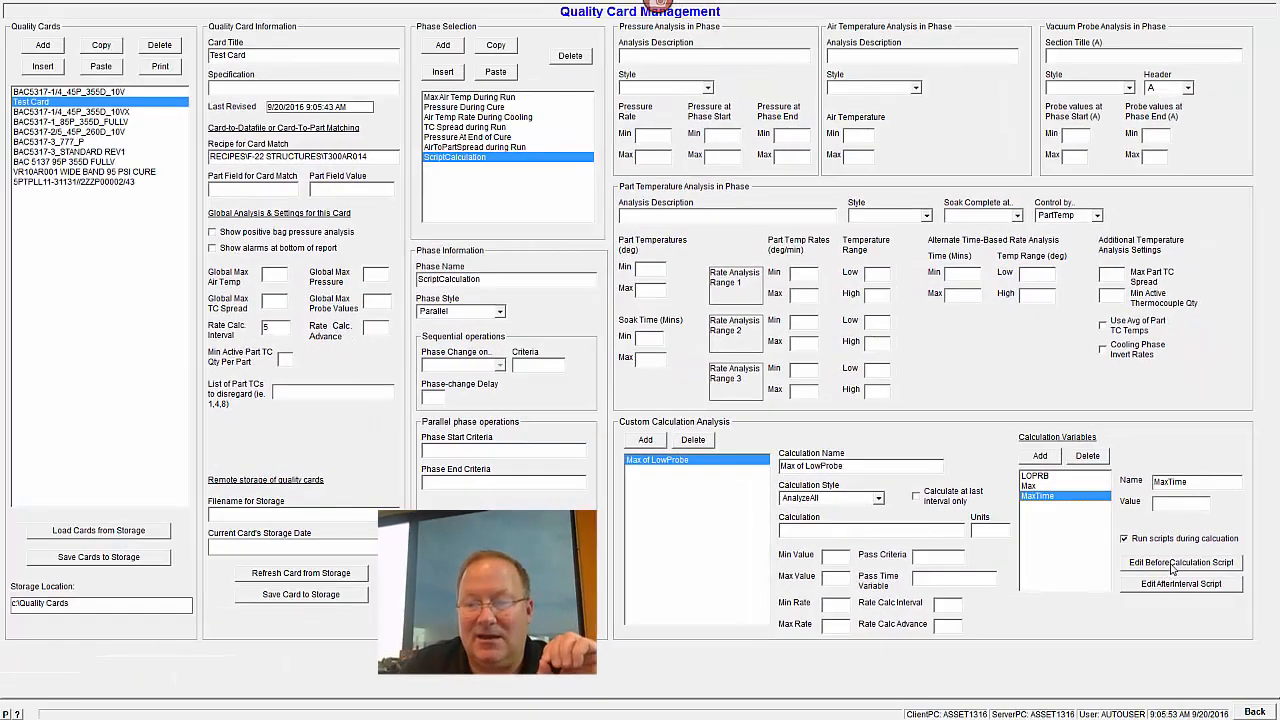
- Start the BeforeCalculation script of Max of LowProbe with the line Me.Max\Value = 0
{"action": "left_click", "coordinate": [1155, 568]}
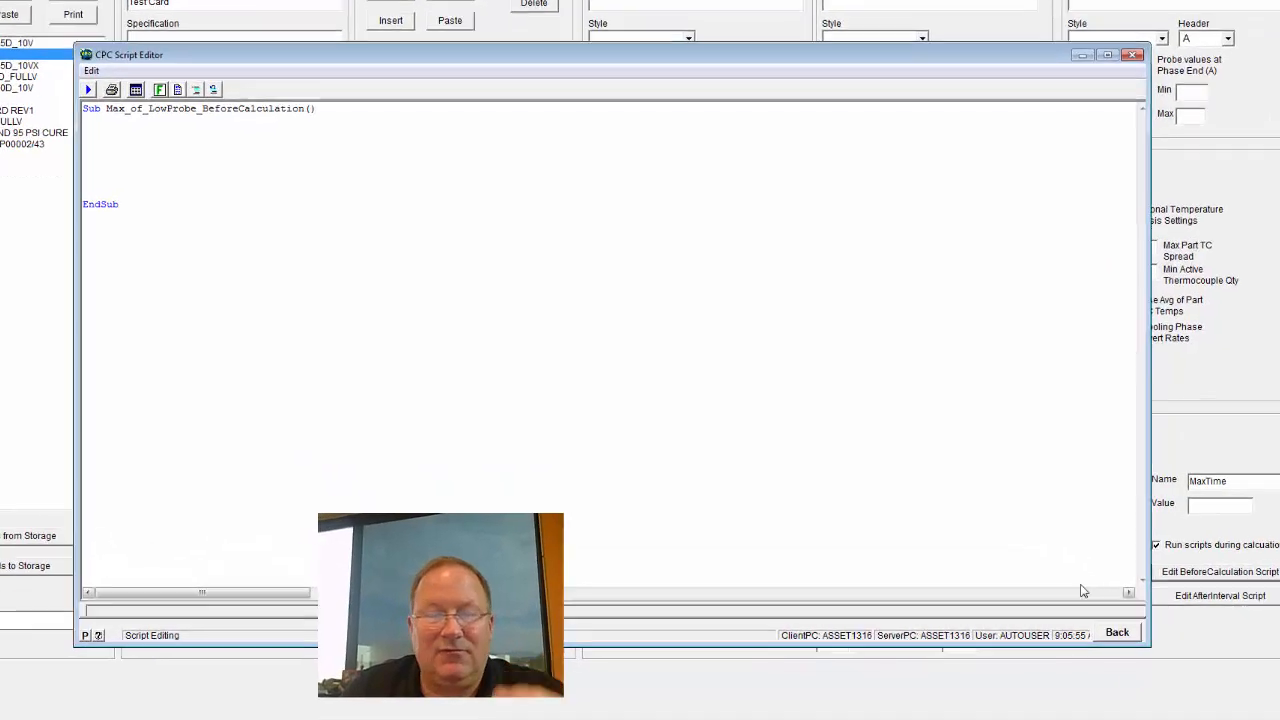
{"action": "left_click", "coordinate": [244, 186]}
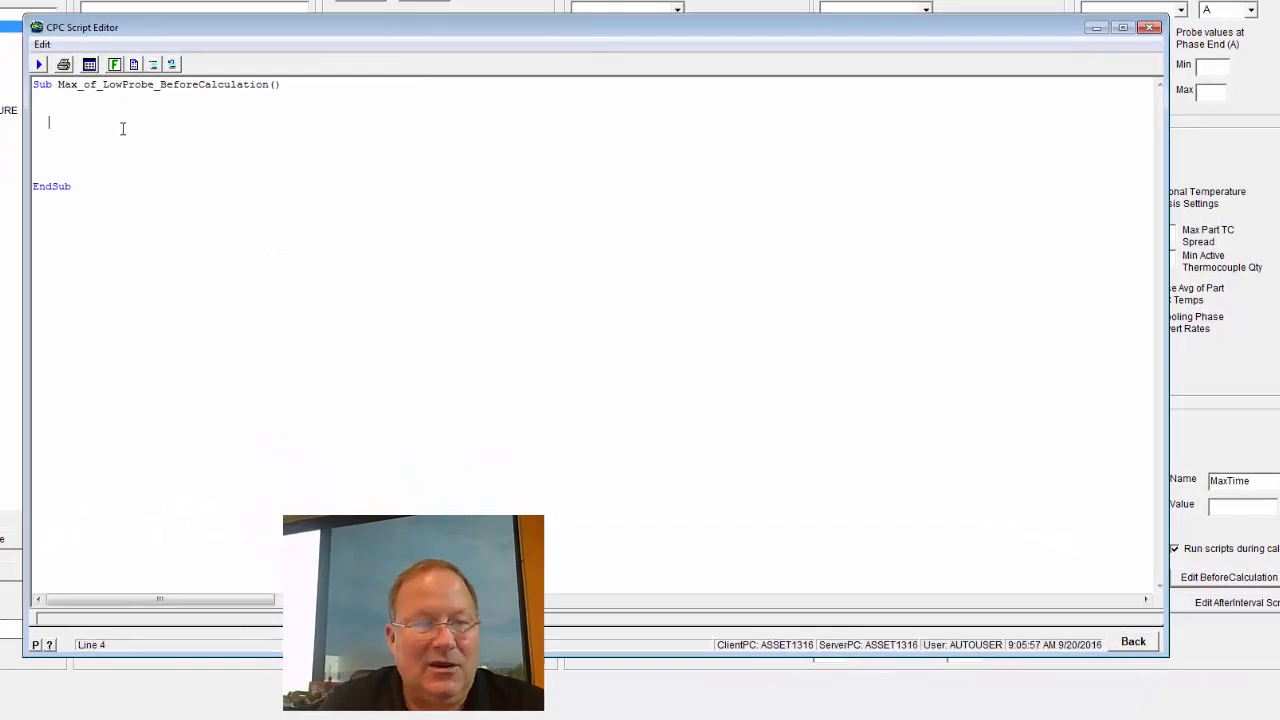
{"action": "type", "text": "Me"}
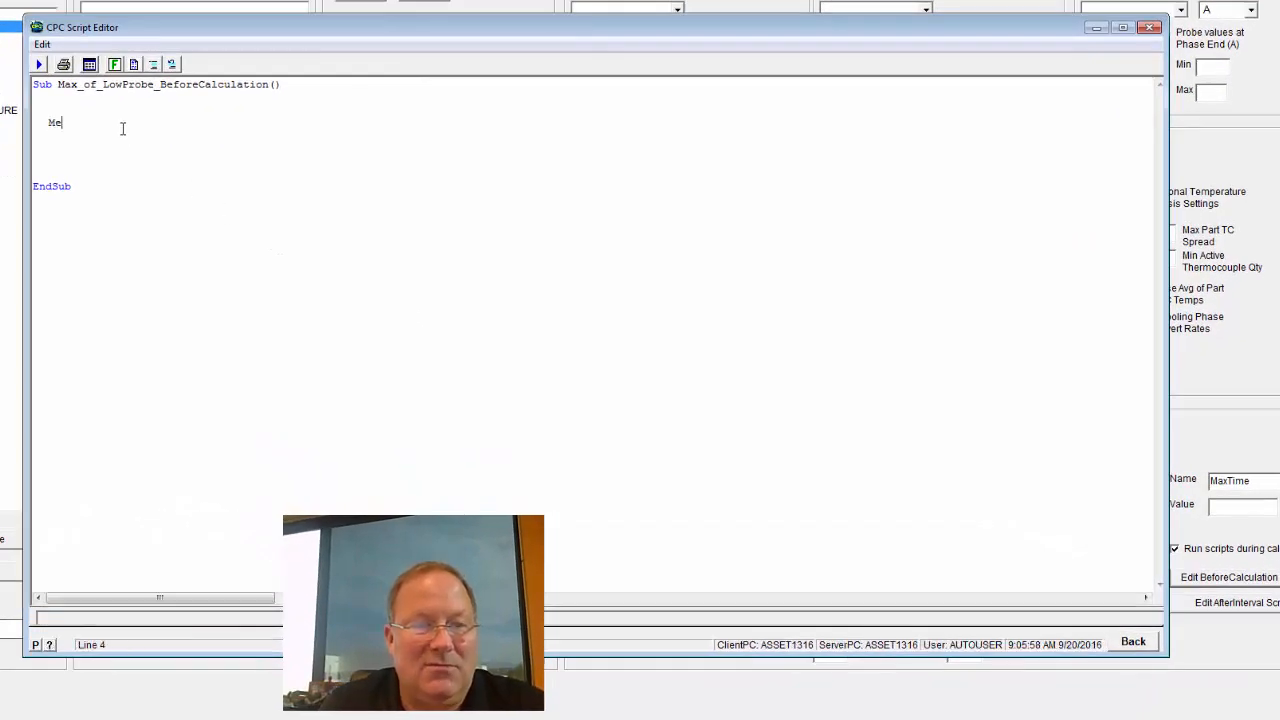
{"action": "type", "text": "."}
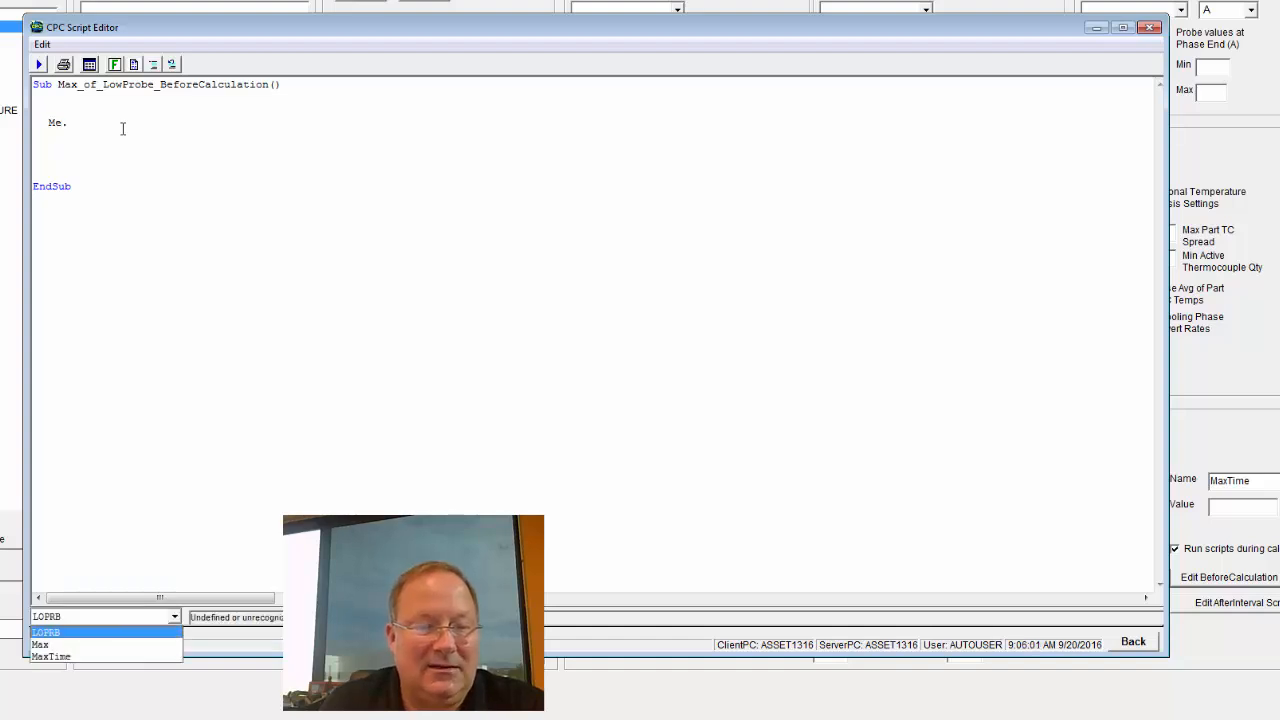
{"action": "key", "text": "Down"}
{"action": "key", "text": "Down"}
{"action": "key", "text": "Up"}
{"action": "key", "text": "Up"}
{"action": "key", "text": "Down"}
{"action": "key", "text": "Down"}
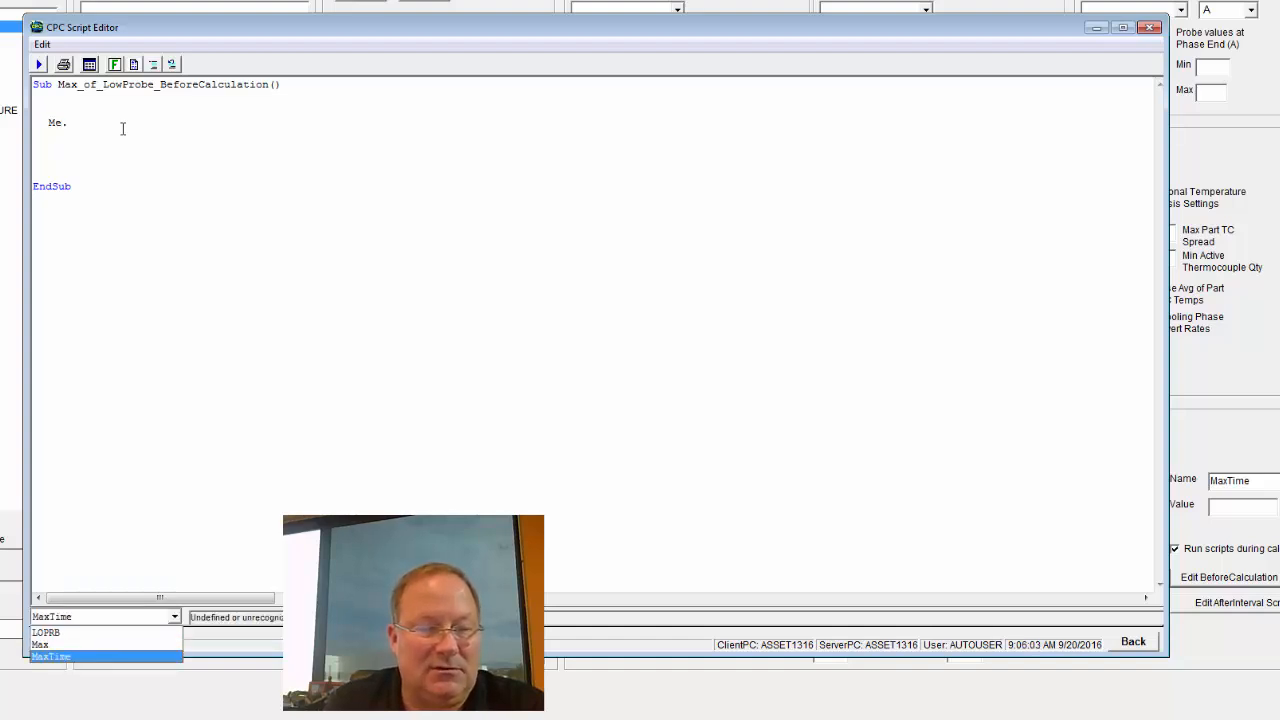
{"action": "key", "text": "Up"}
{"action": "key", "text": "Up"}
{"action": "key", "text": "Down"}
{"action": "key", "text": "Return"}
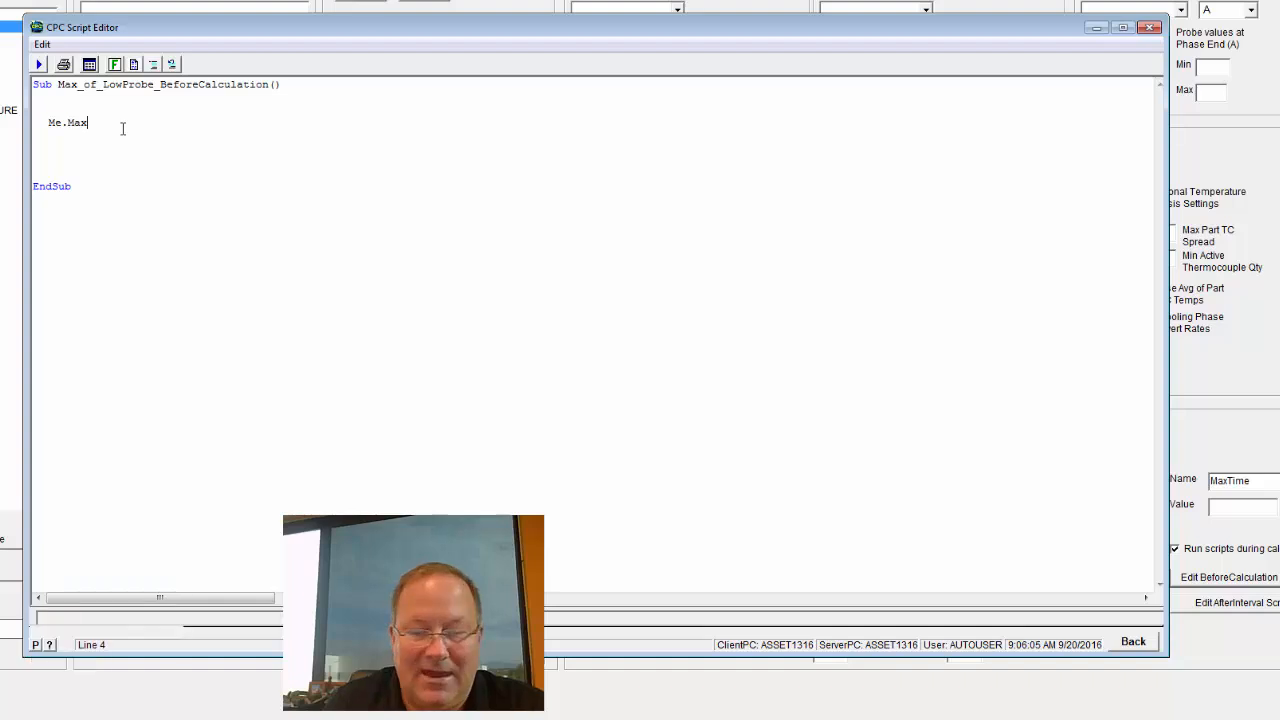
{"action": "type", "text": "\\Value = 0"}
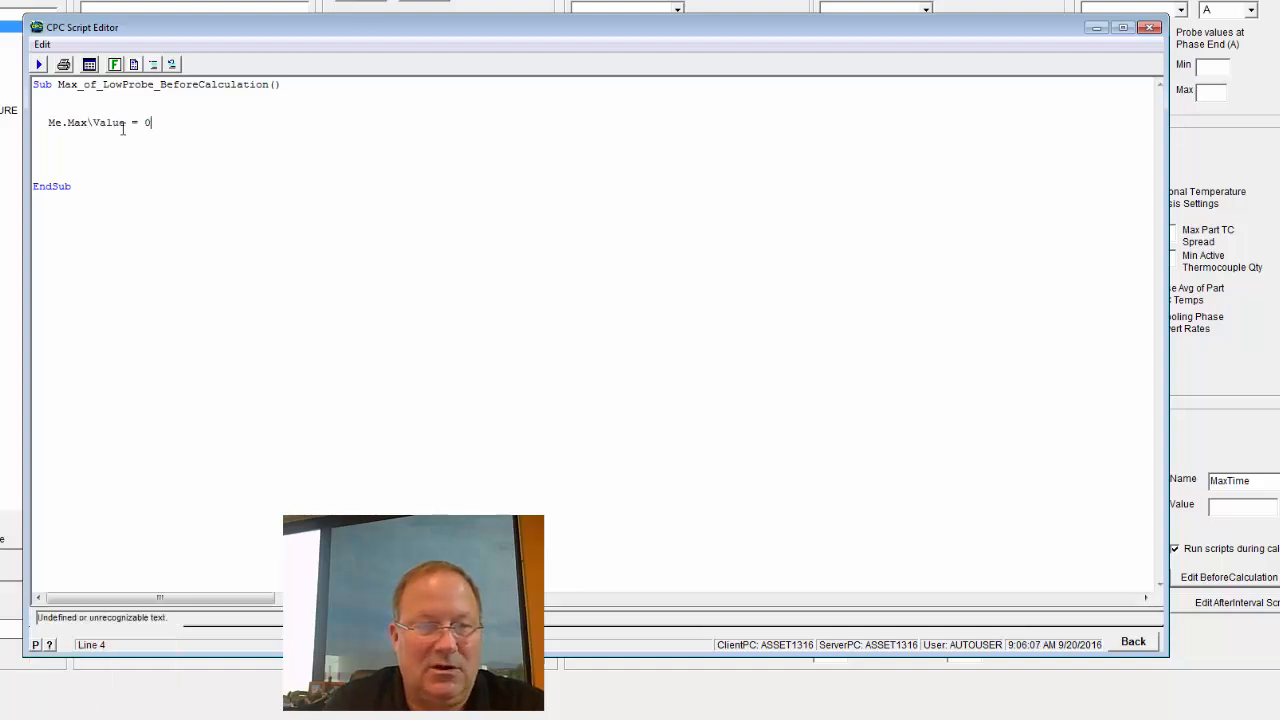
- Add the line Me.MaxTime\Value = 0 to the BeforeCalculation script and close the editor, keeping the changes
{"action": "key", "text": "Return"}
{"action": "type", "text": "Me.max"}
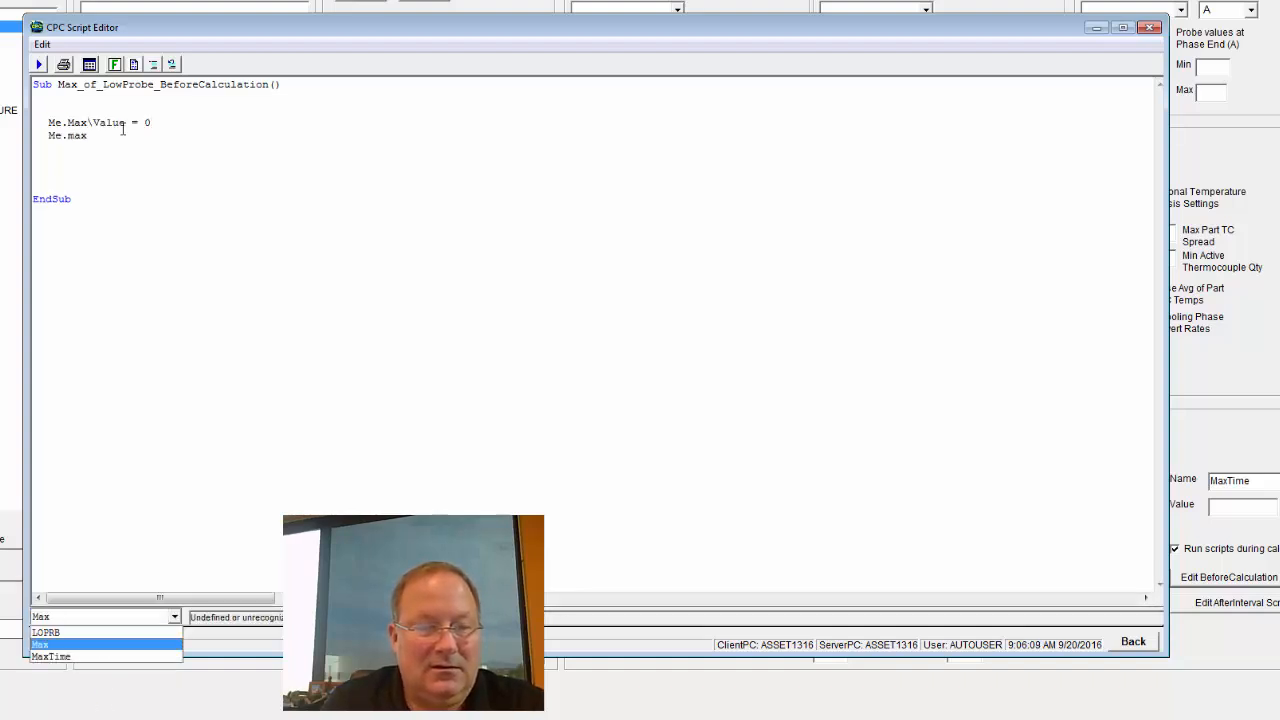
{"action": "type", "text": "Time\\"}
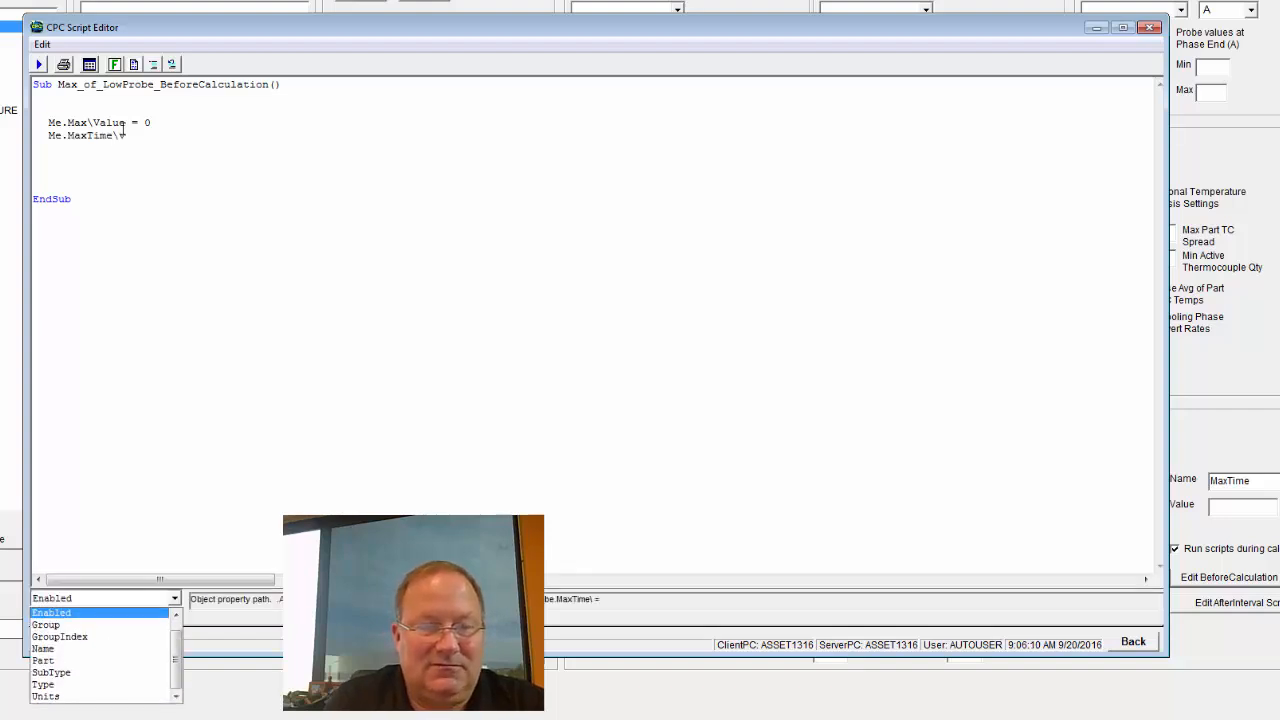
{"action": "type", "text": "Value = 0"}
{"action": "key", "text": "Return"}
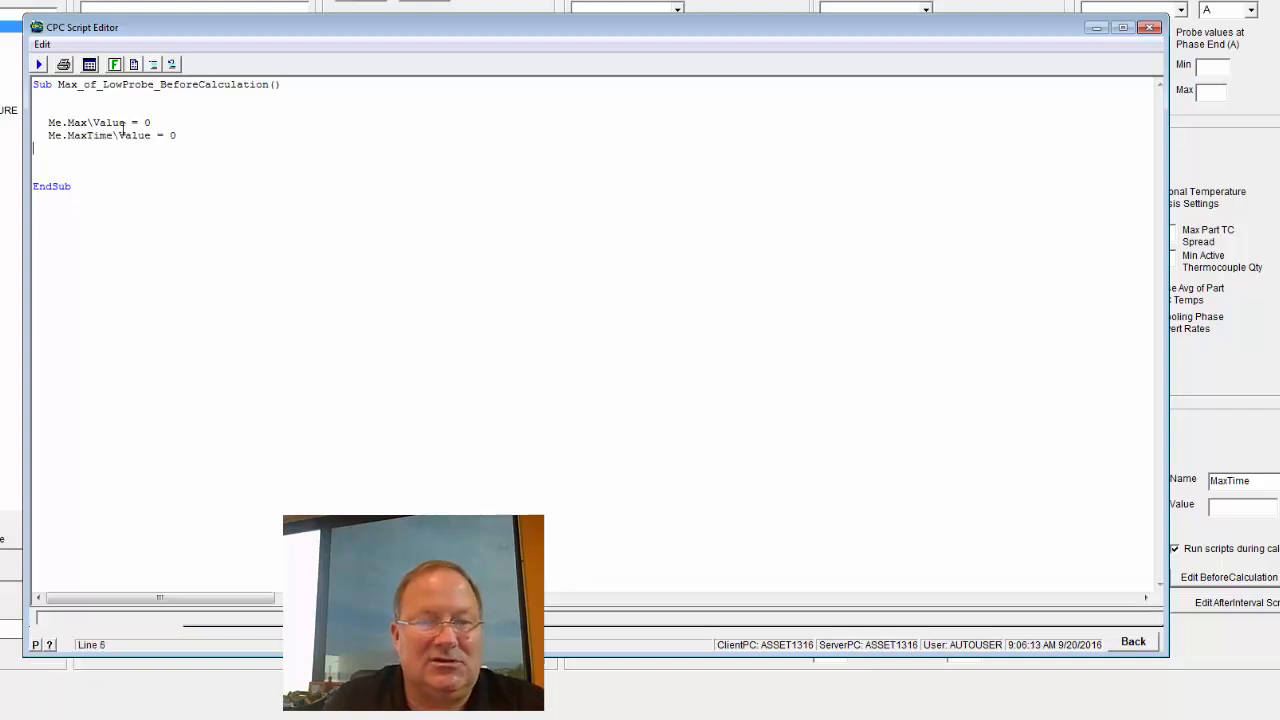
{"action": "left_click", "coordinate": [1150, 27]}
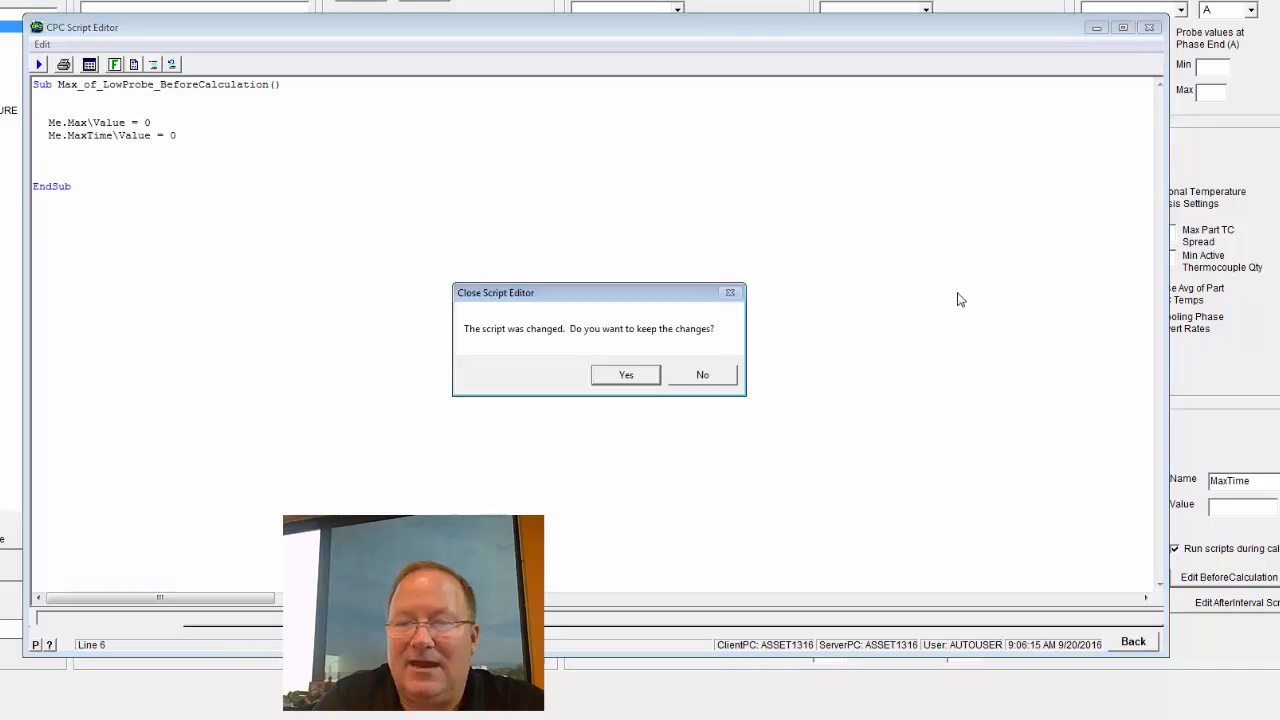
{"action": "left_click", "coordinate": [650, 378]}
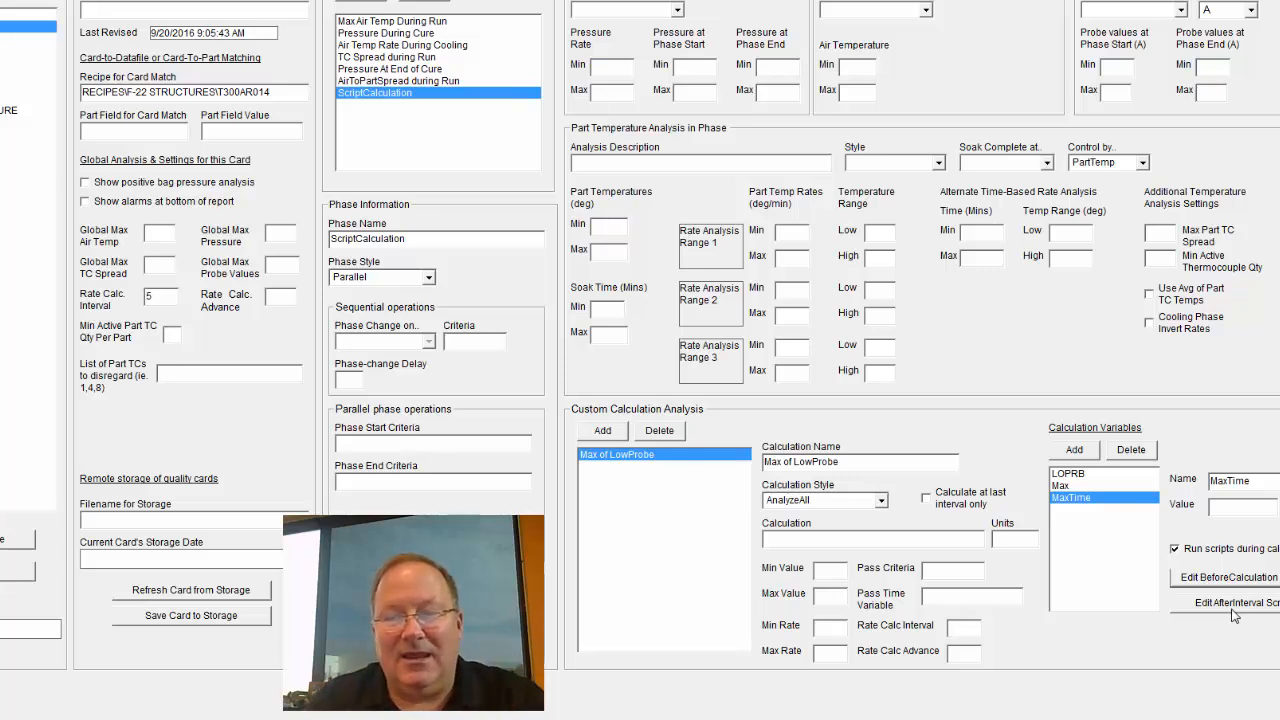
- Review the Max and MaxTime entries in the calculation variables of Max of LowProbe
{"action": "left_click", "coordinate": [1070, 486]}
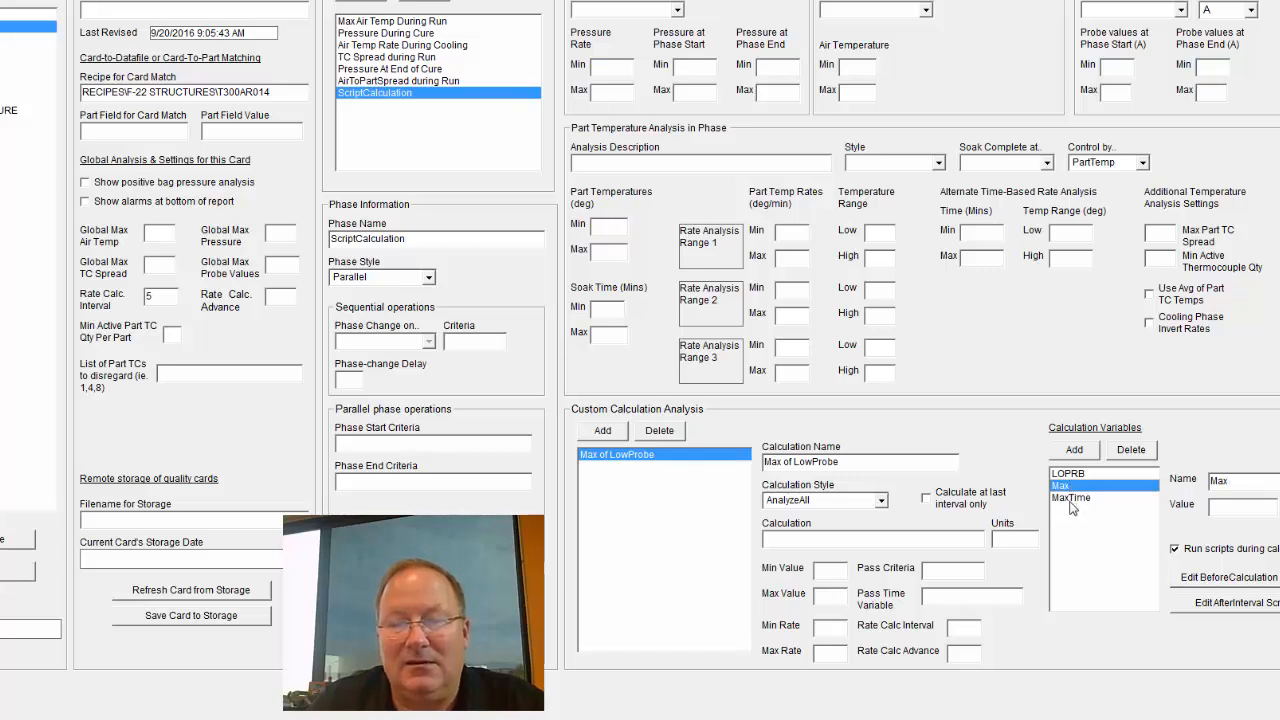
{"action": "left_click", "coordinate": [1071, 498]}
{"action": "left_click", "coordinate": [1072, 486]}
{"action": "left_click", "coordinate": [1074, 499]}
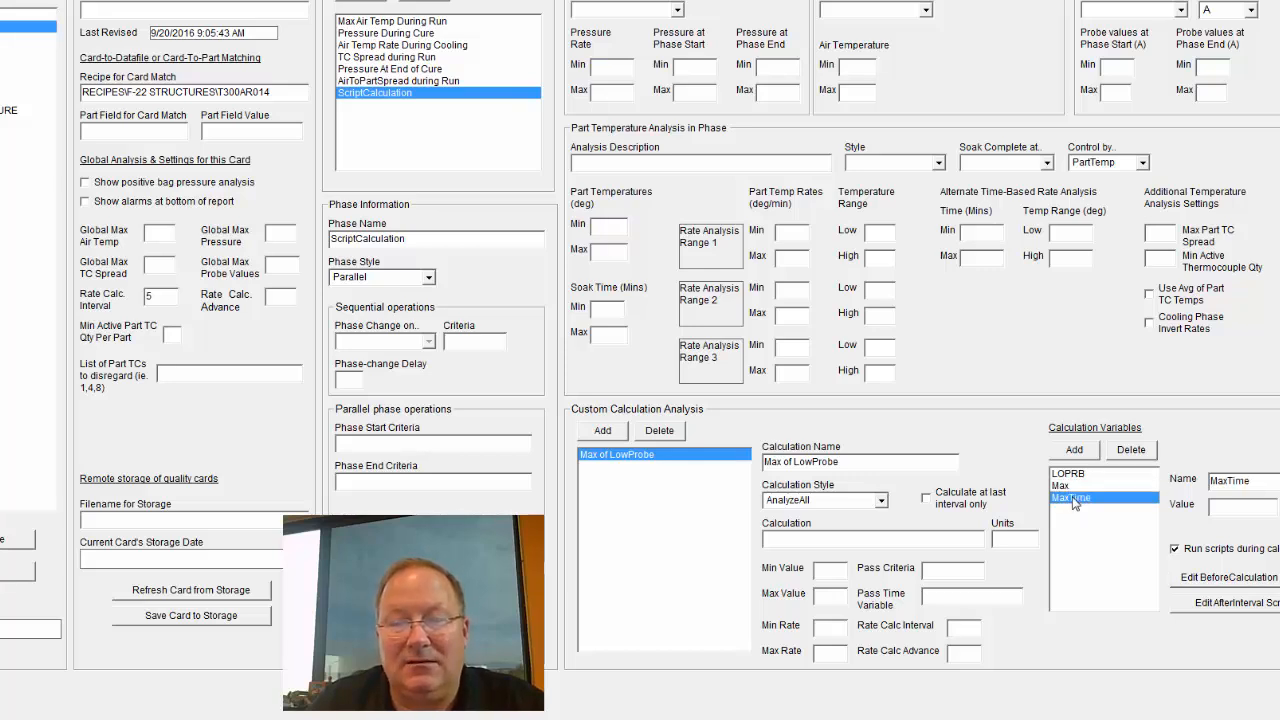
{"action": "left_click", "coordinate": [1075, 487]}
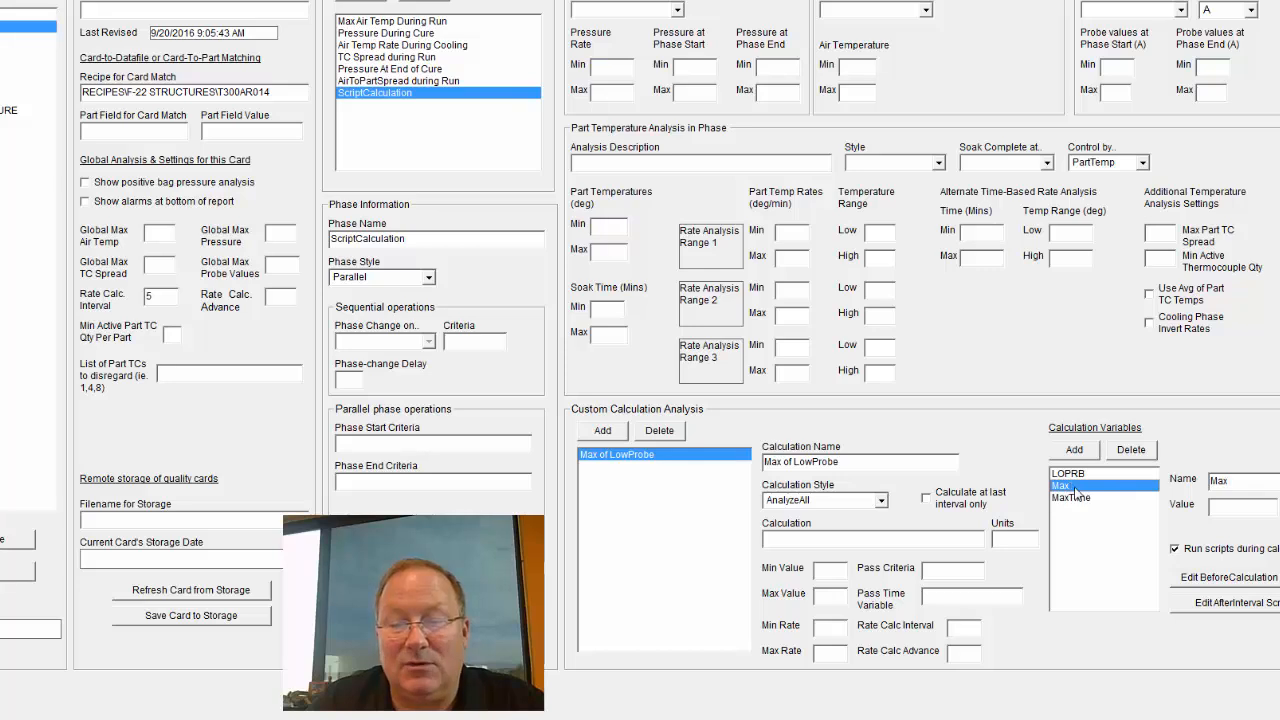
{"action": "left_click", "coordinate": [1075, 498]}
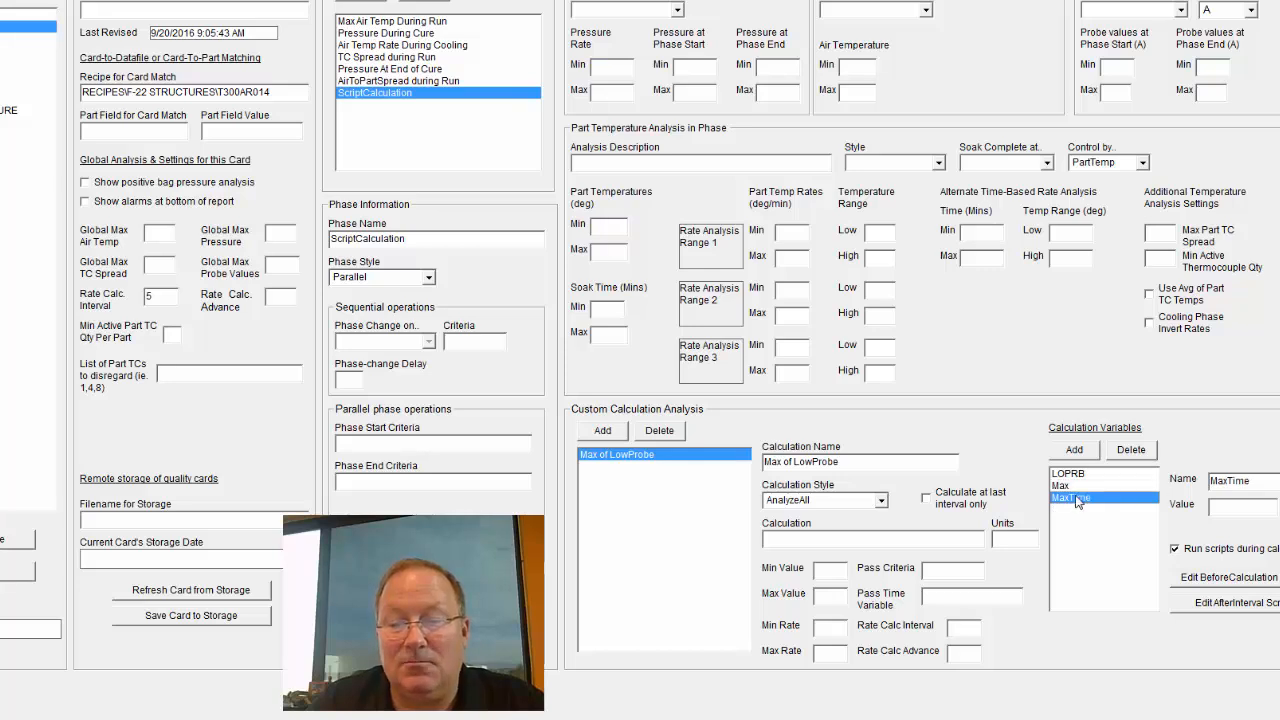
- Start the AfterInterval script of Max of LowProbe with an If block testing Me.LOPRB\Value > Me.Max\Value
{"action": "left_click", "coordinate": [1246, 606]}
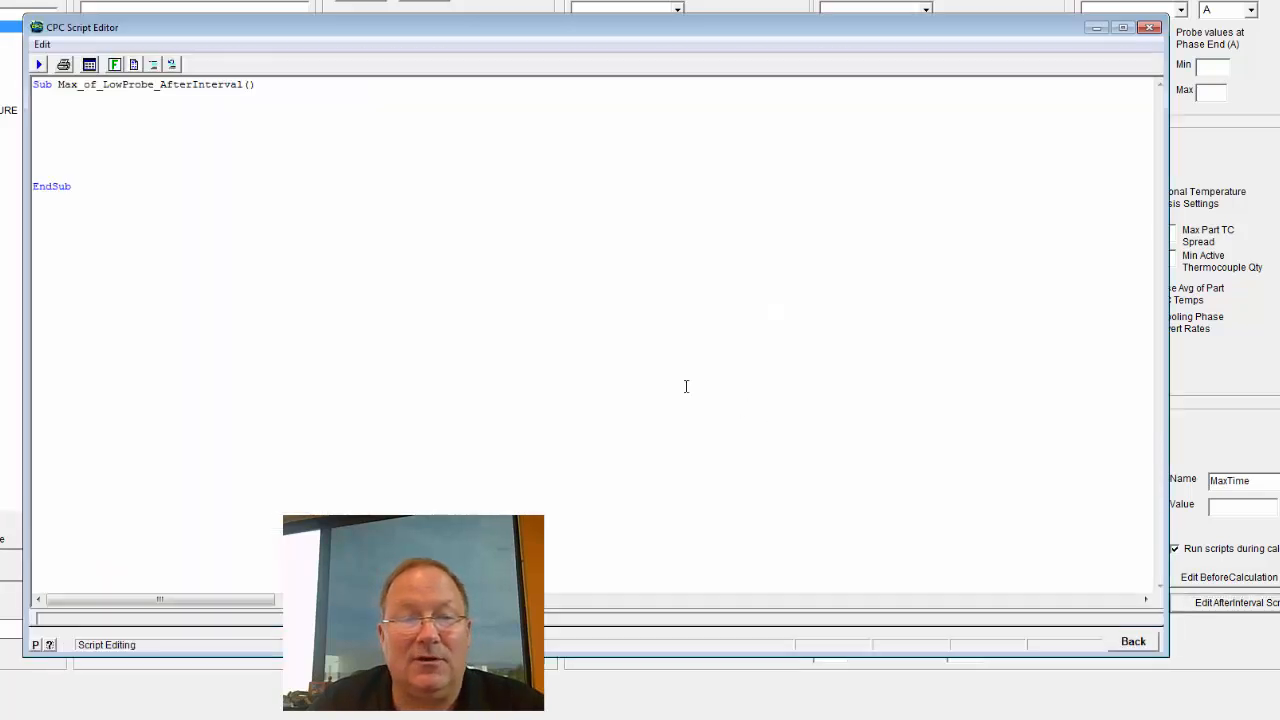
{"action": "left_click", "coordinate": [136, 132]}
{"action": "type", "text": "if Me."}
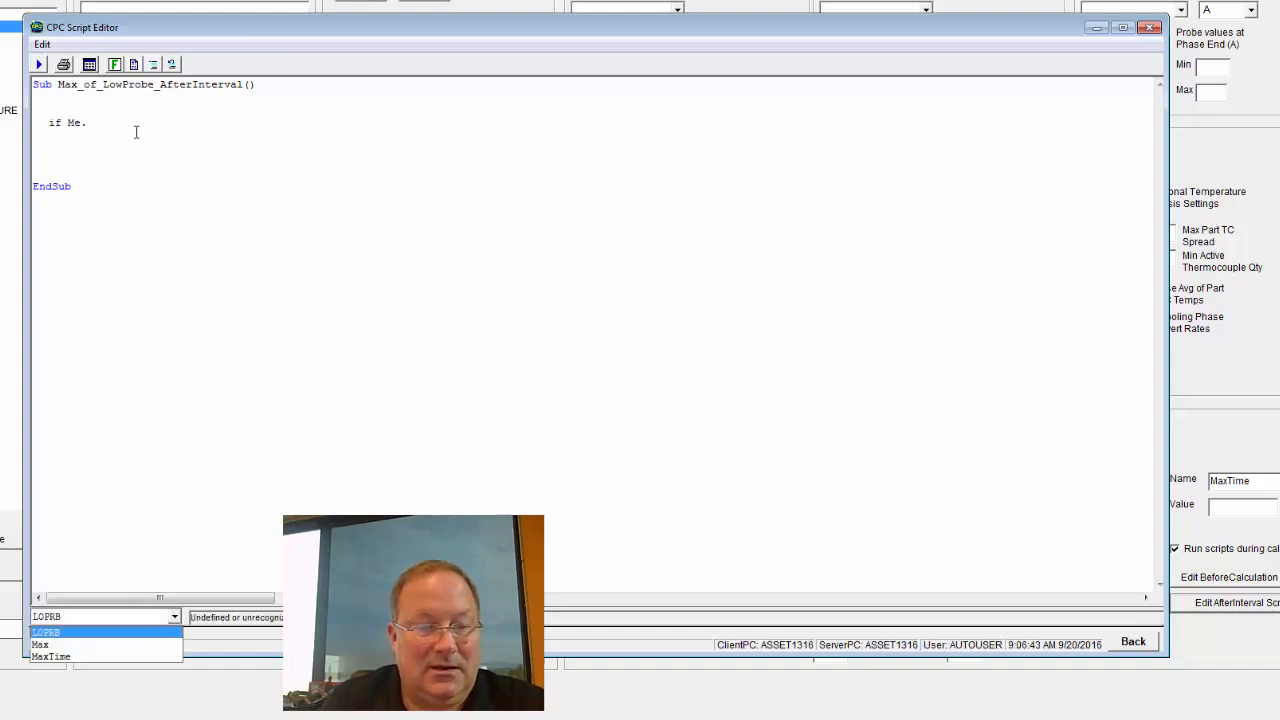
{"action": "key", "text": "Return"}
{"action": "type", "text": "\\Value "}
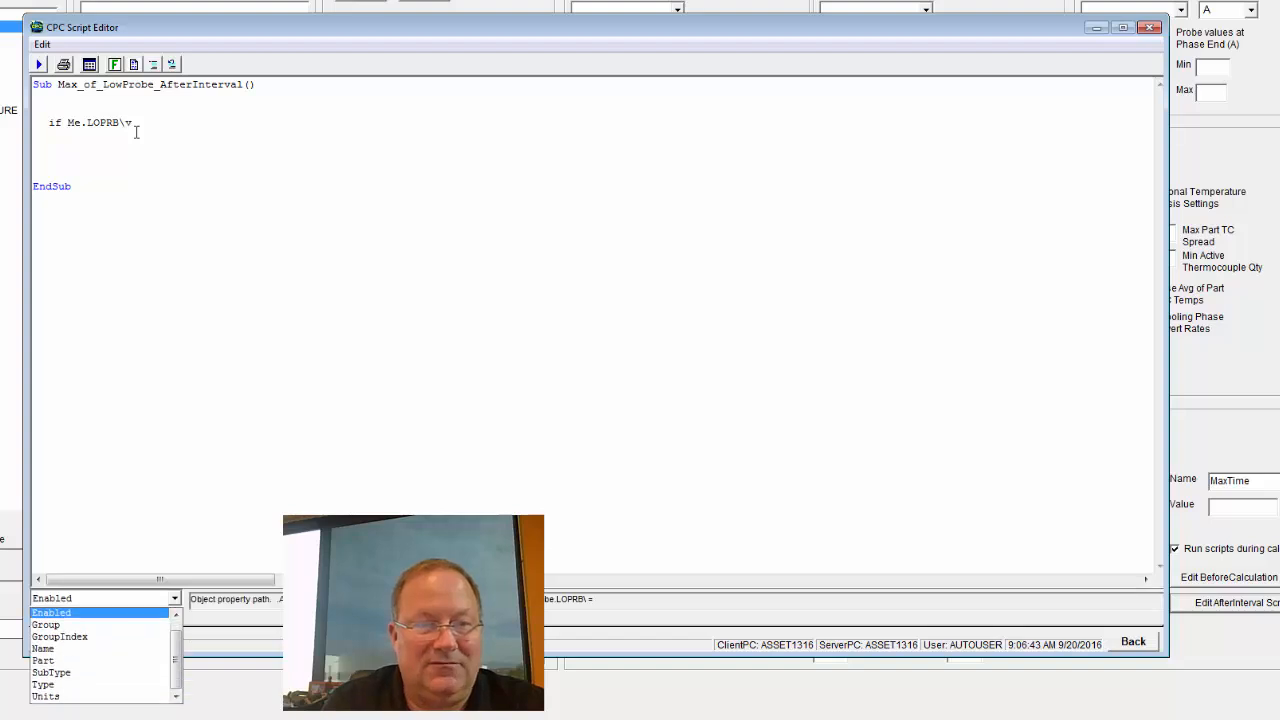
{"action": "type", "text": ">"}
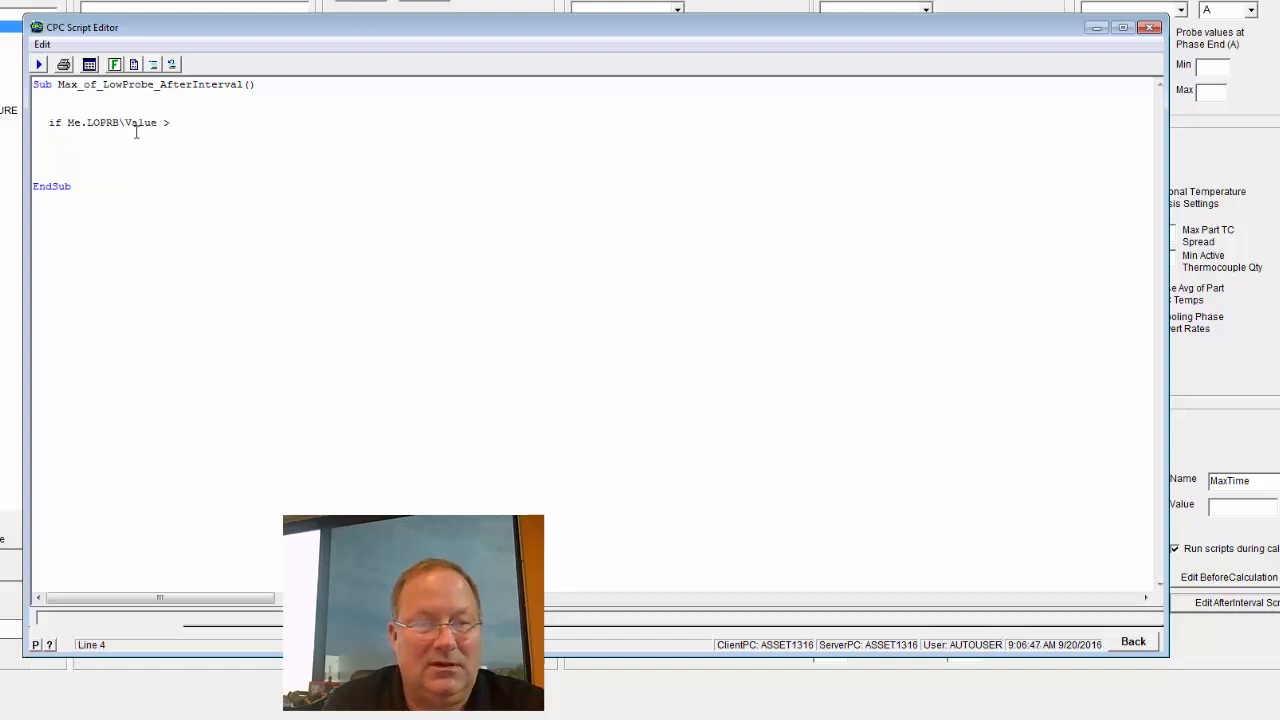
{"action": "type", "text": " Me.ma"}
{"action": "key", "text": "Return"}
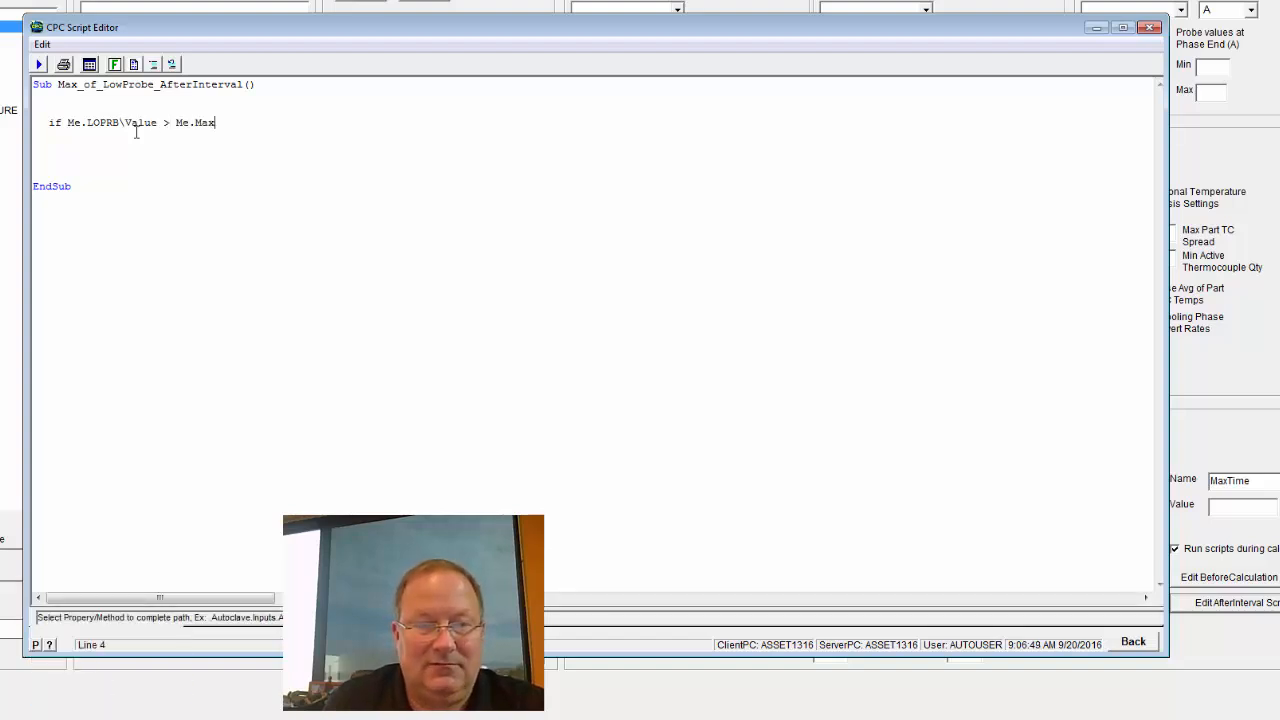
{"action": "type", "text": "\\Value the"}
{"action": "key", "text": "Return"}
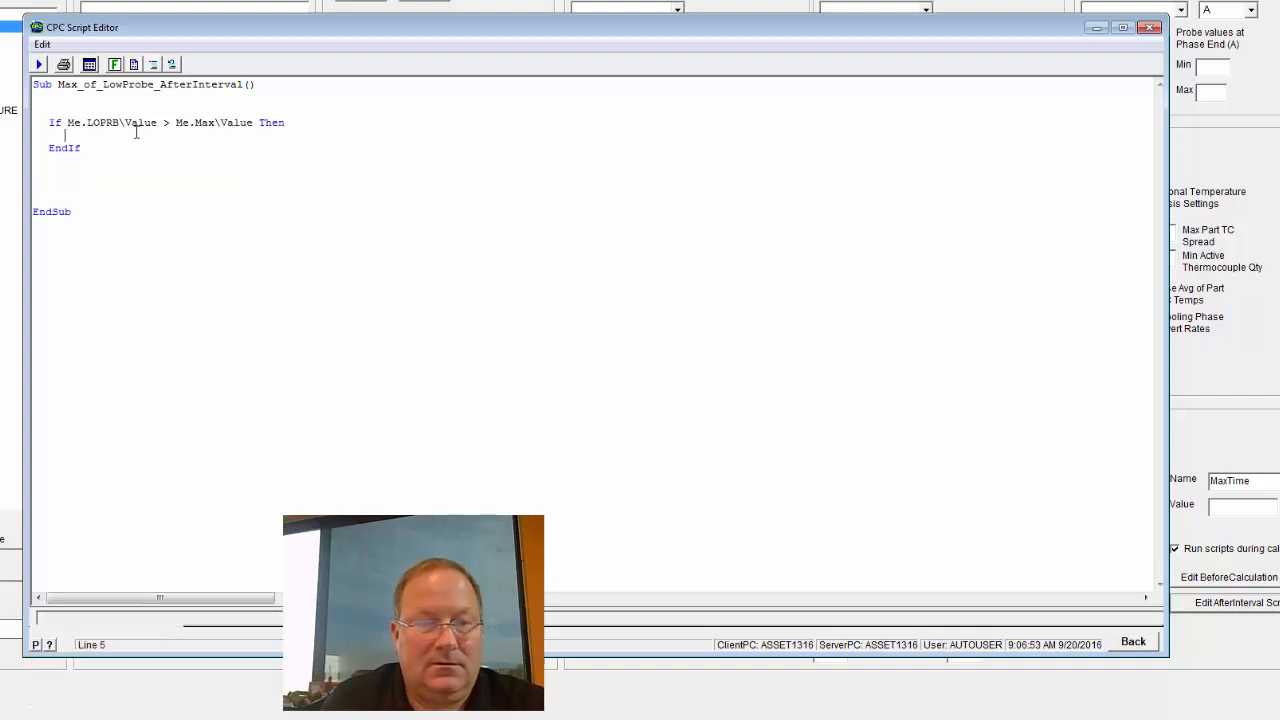
- Inside the If block, assign the probe reading to the maximum with Me.Max\Value = Me.LOPRB\Value
{"action": "type", "text": "Me.ma"}
{"action": "key", "text": "Return"}
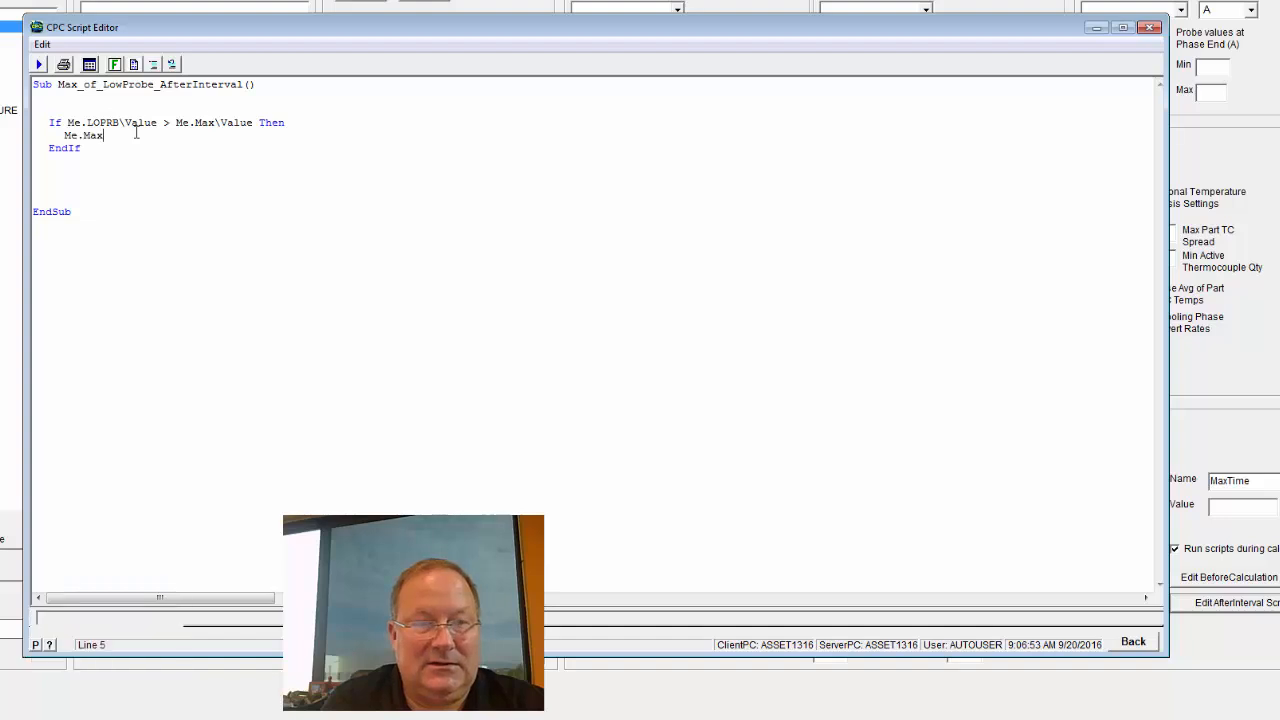
{"action": "type", "text": "\\v"}
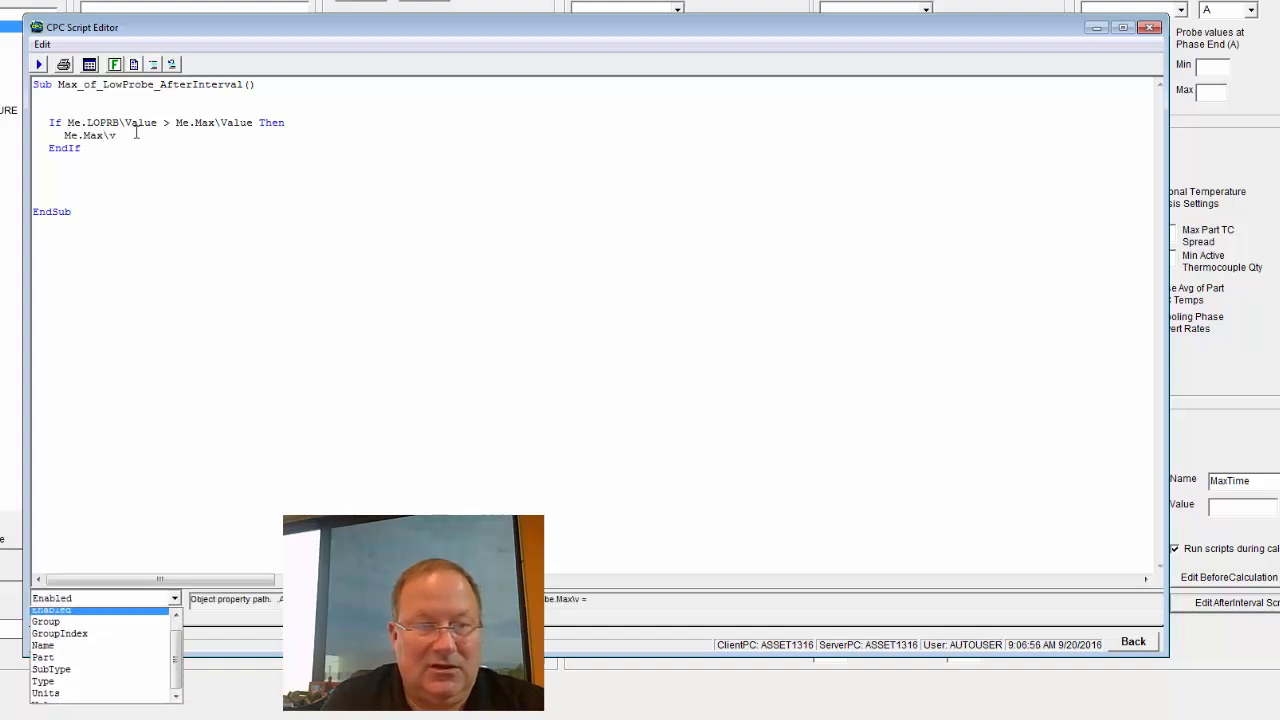
{"action": "key", "text": "Return"}
{"action": "type", "text": "= Me.l"}
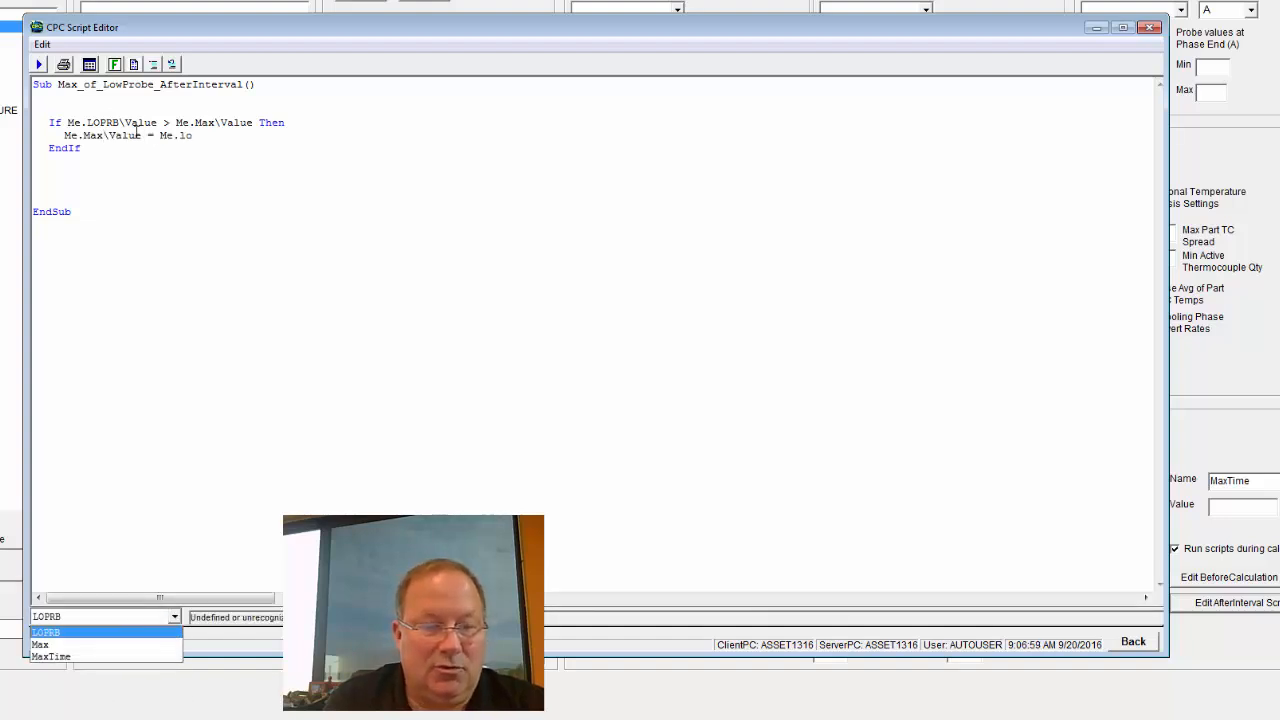
{"action": "type", "text": "o"}
{"action": "key", "text": "Return"}
{"action": "type", "text": "\\v"}
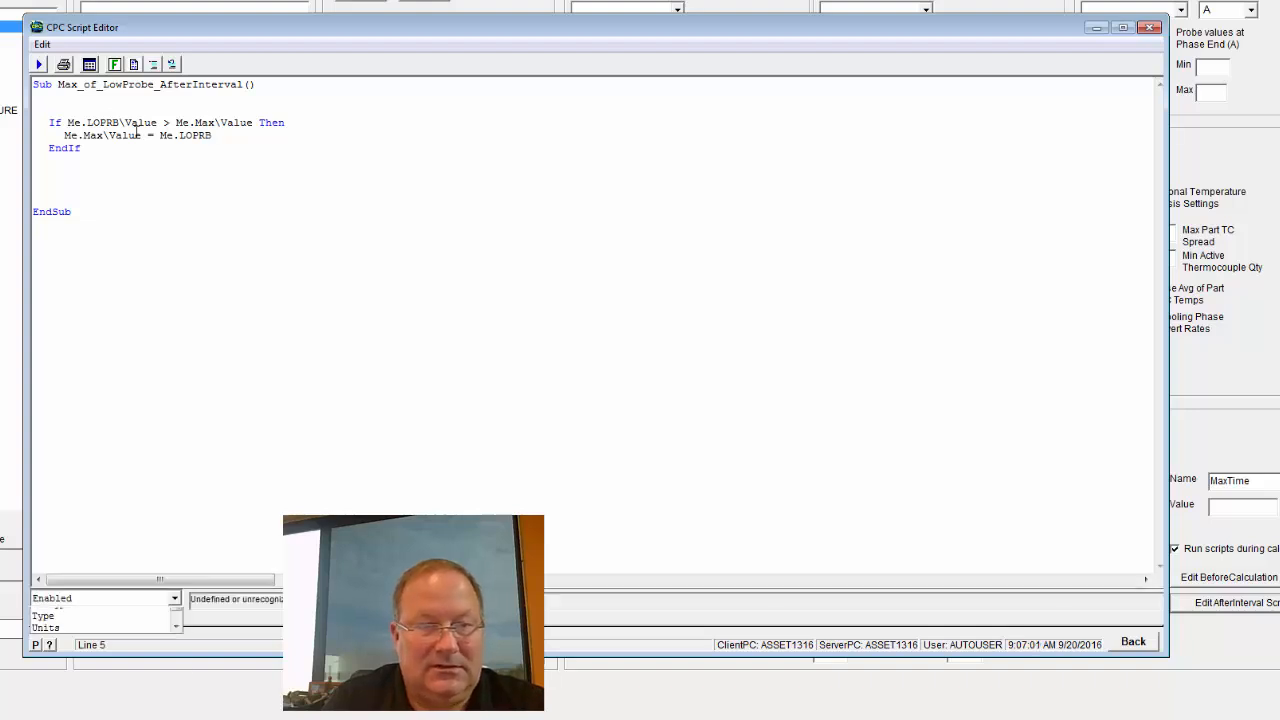
{"action": "key", "text": "Return"}
- Add a second line to the If block that records the run time: Me.MaxTime\Value = Me\RunTime
{"action": "key", "text": "Return"}
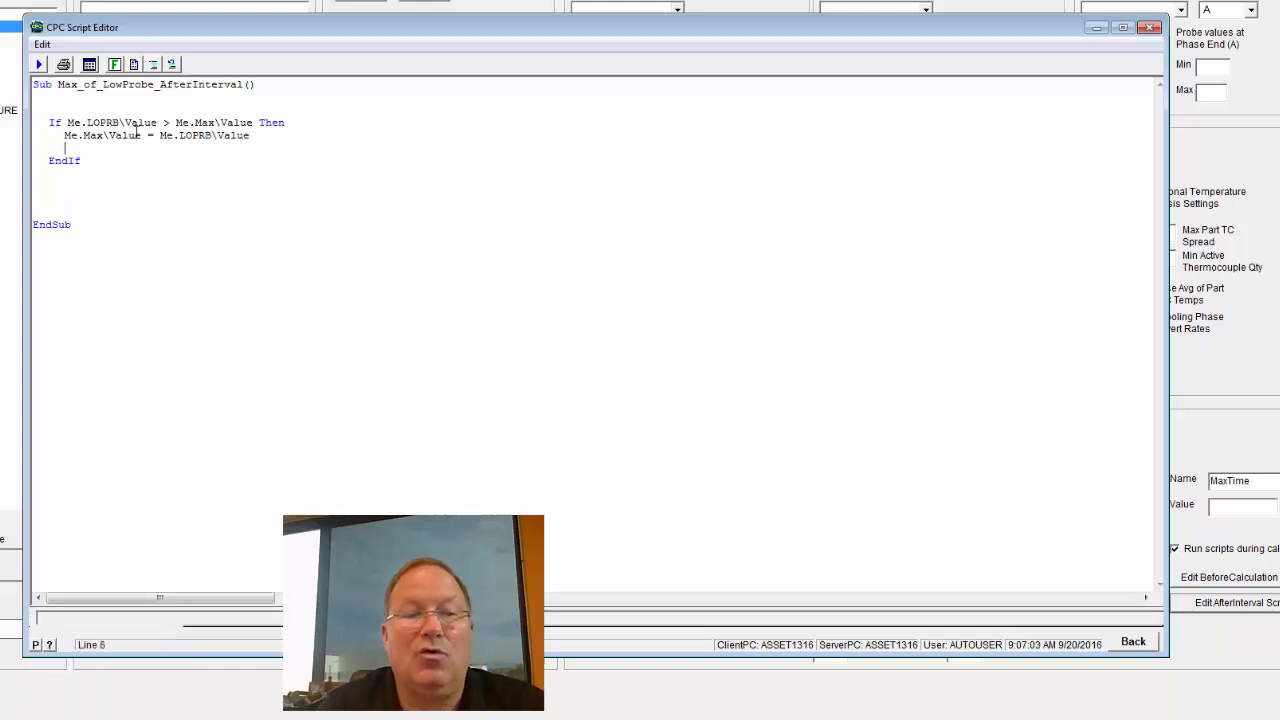
{"action": "type", "text": "Me."}
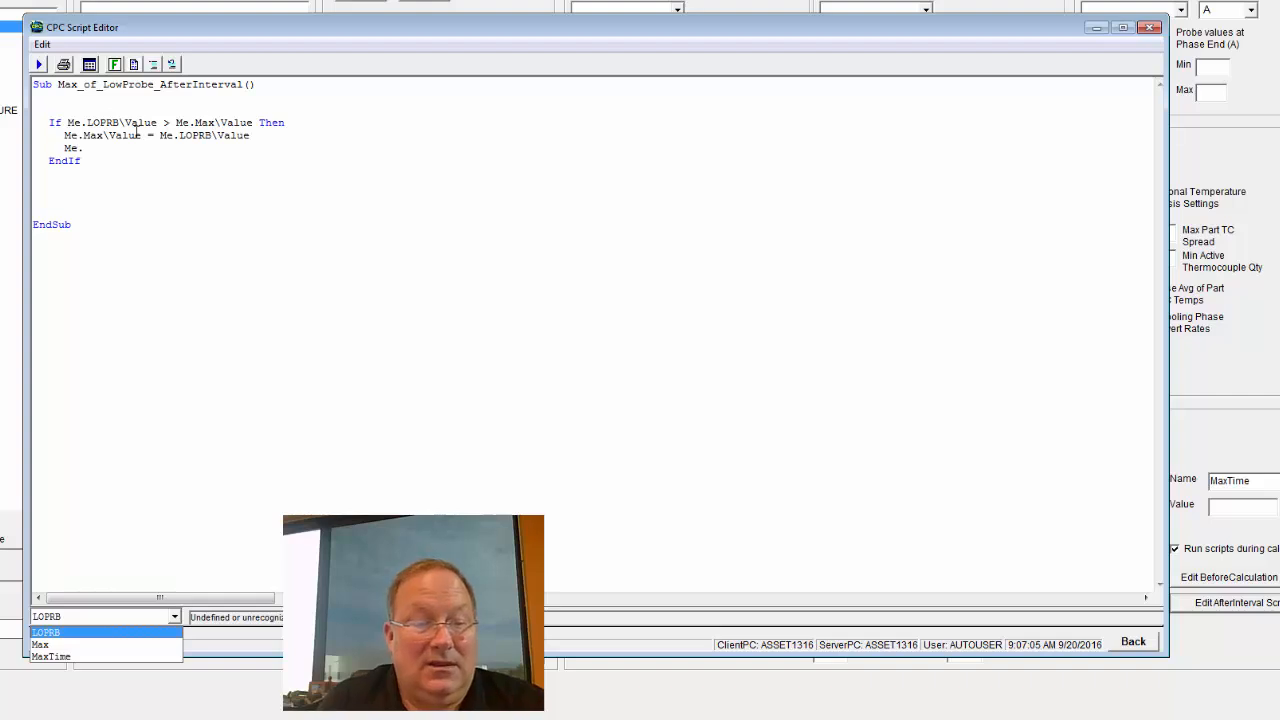
{"action": "key", "text": "Down"}
{"action": "key", "text": "Down"}
{"action": "key", "text": "Return"}
{"action": "type", "text": "\\v"}
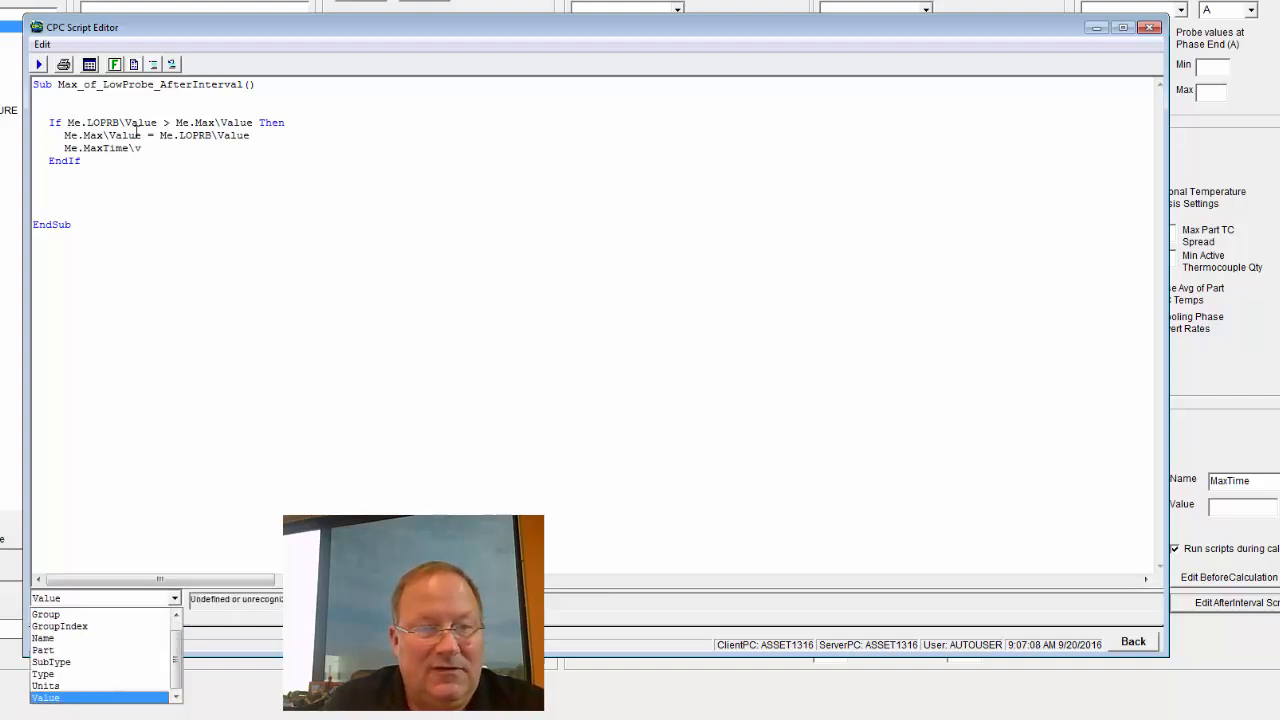
{"action": "type", "text": " -="}
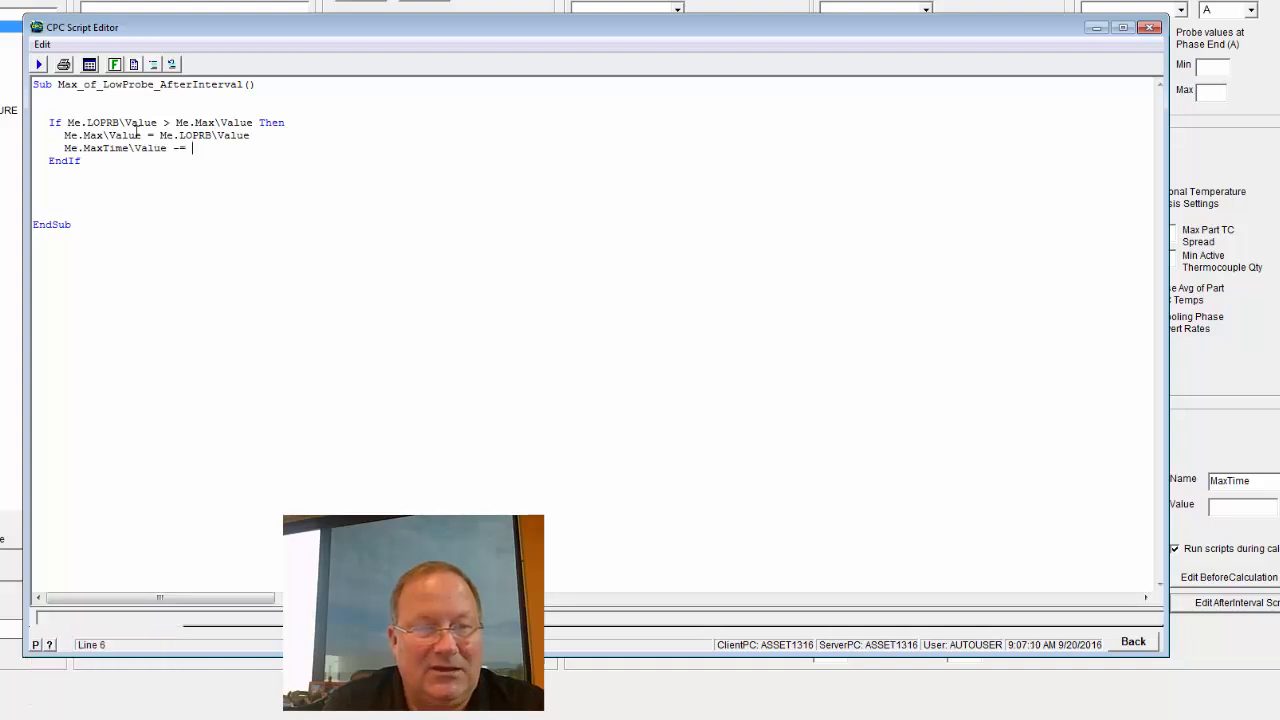
{"action": "key", "text": "BackSpace"}
{"action": "key", "text": "BackSpace"}
{"action": "key", "text": "BackSpace"}
{"action": "key", "text": "BackSpace"}
{"action": "type", "text": "= "}
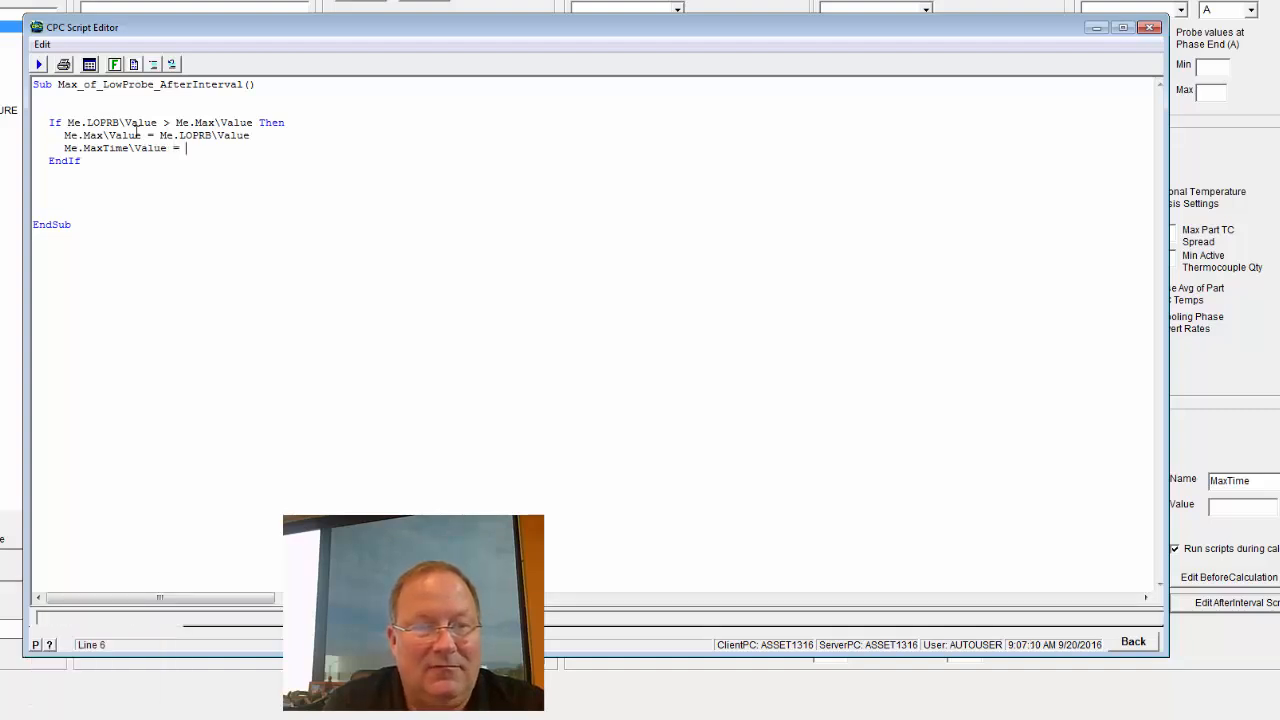
{"action": "type", "text": "Me"}
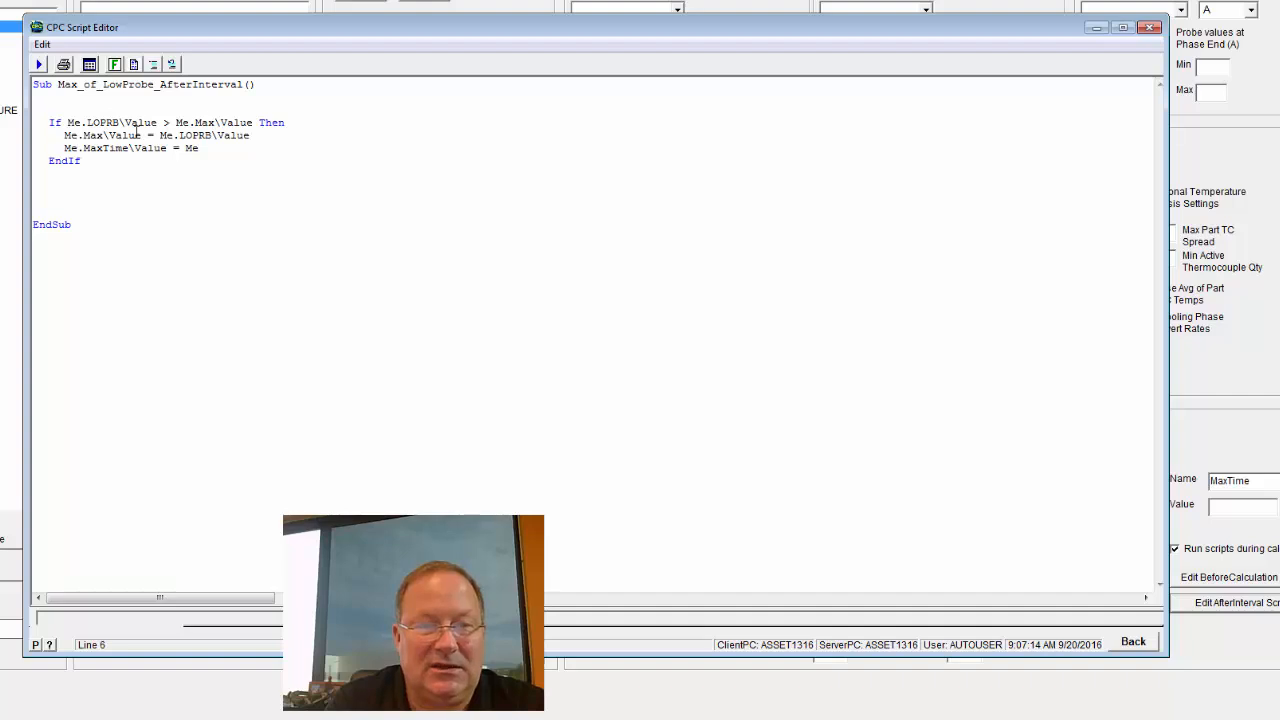
{"action": "type", "text": "\\"}
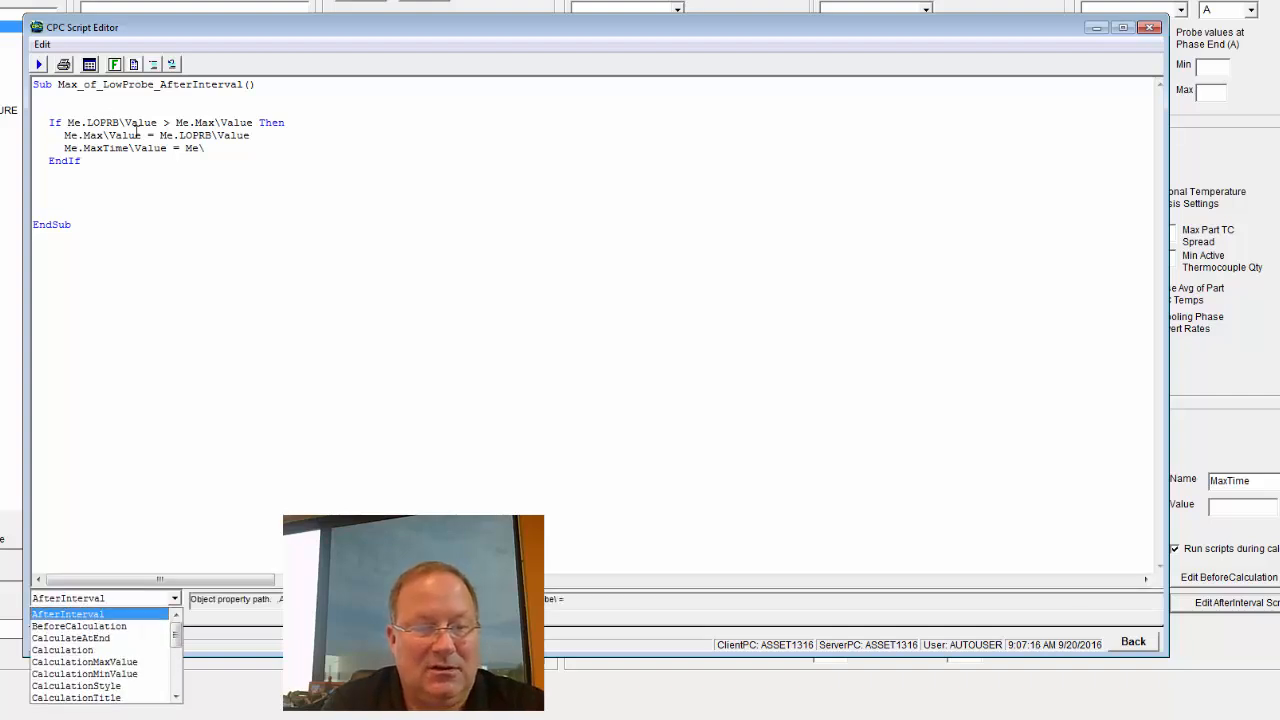
{"action": "type", "text": "run"}
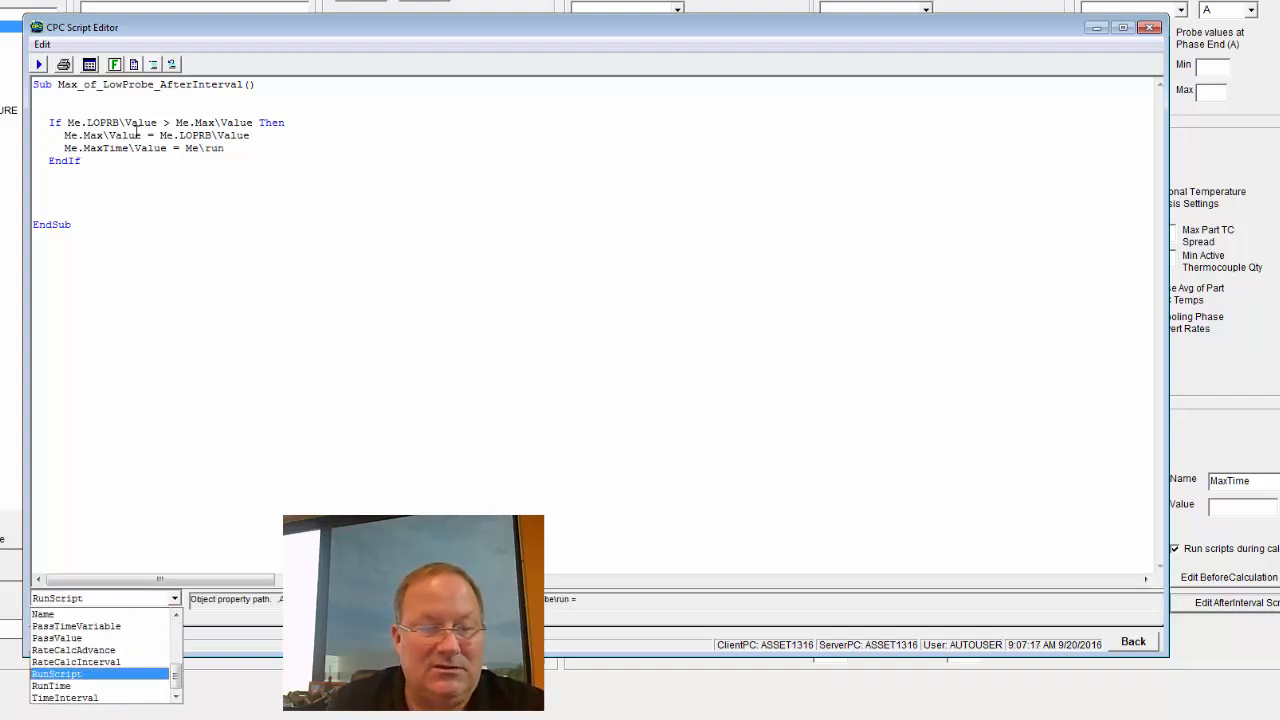
{"action": "key", "text": "Down"}
{"action": "key", "text": "Return"}
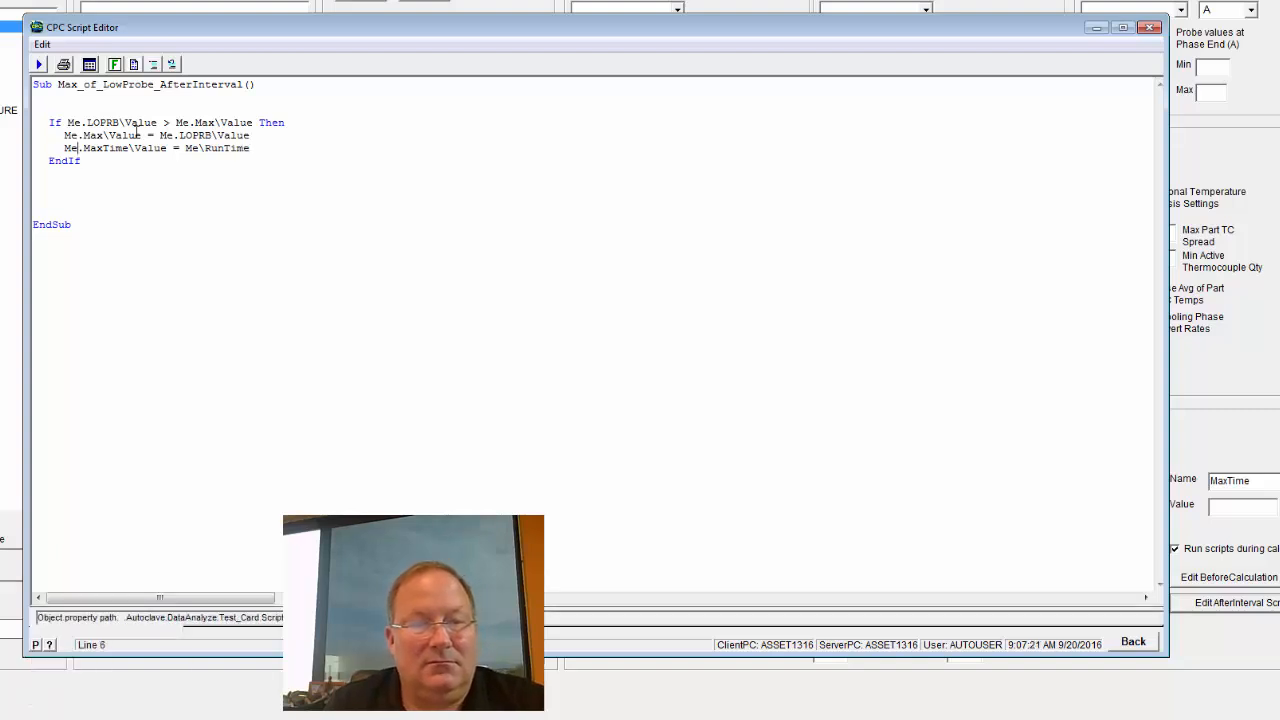
- Remove a blank line below EndIf in the AfterInterval script, then close the script editor and keep the changes
{"action": "key", "text": "Down"}
{"action": "key", "text": "Up"}
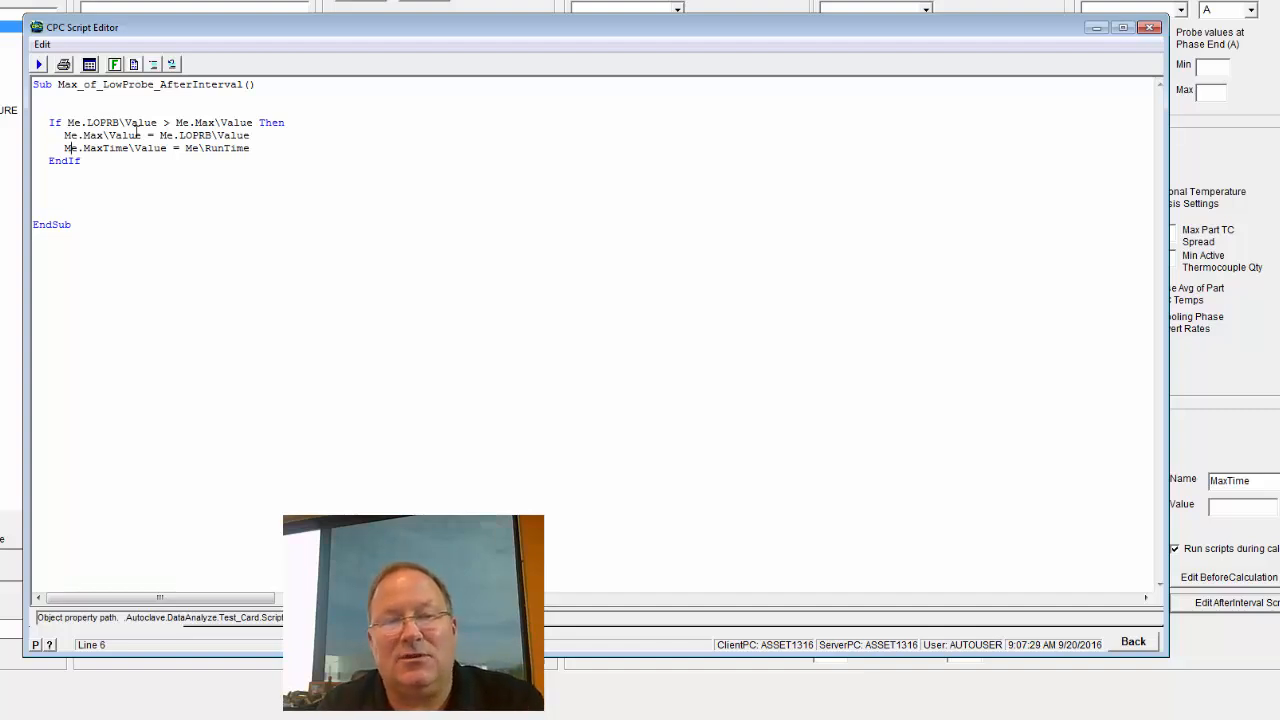
{"action": "key", "text": "Down"}
{"action": "key", "text": "Down"}
{"action": "key", "text": "Delete"}
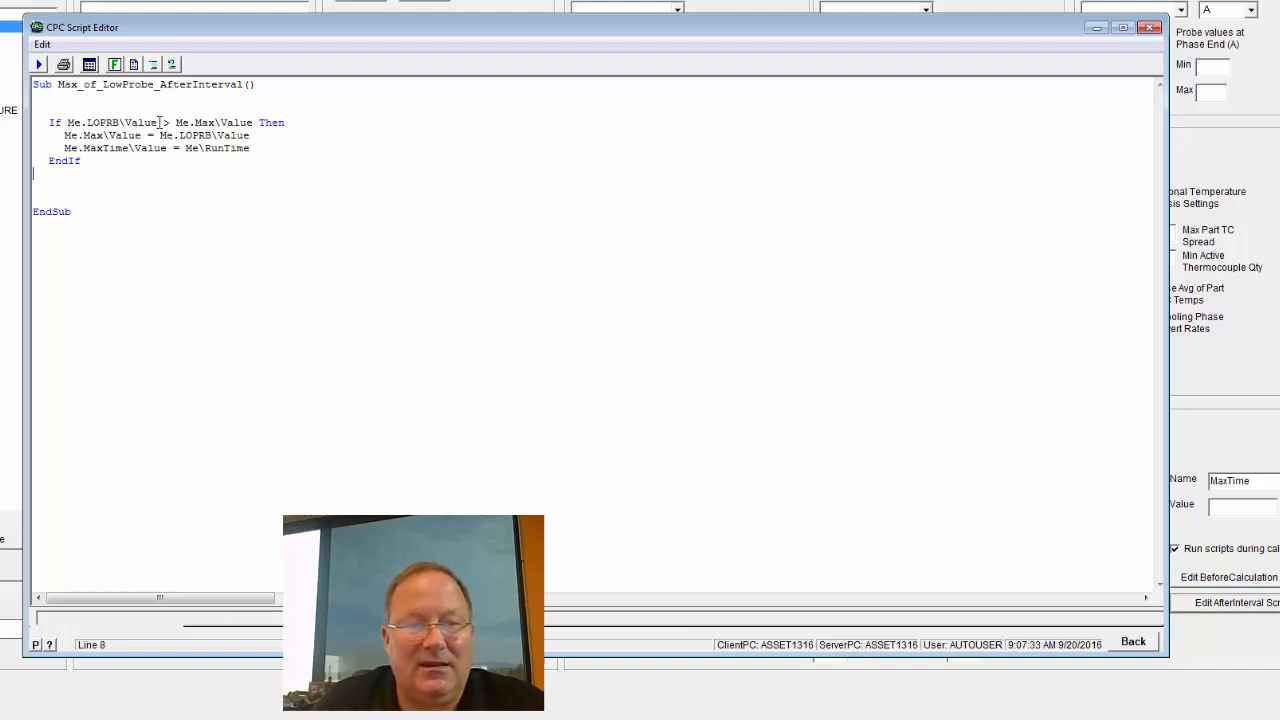
{"action": "left_click", "coordinate": [1150, 27]}
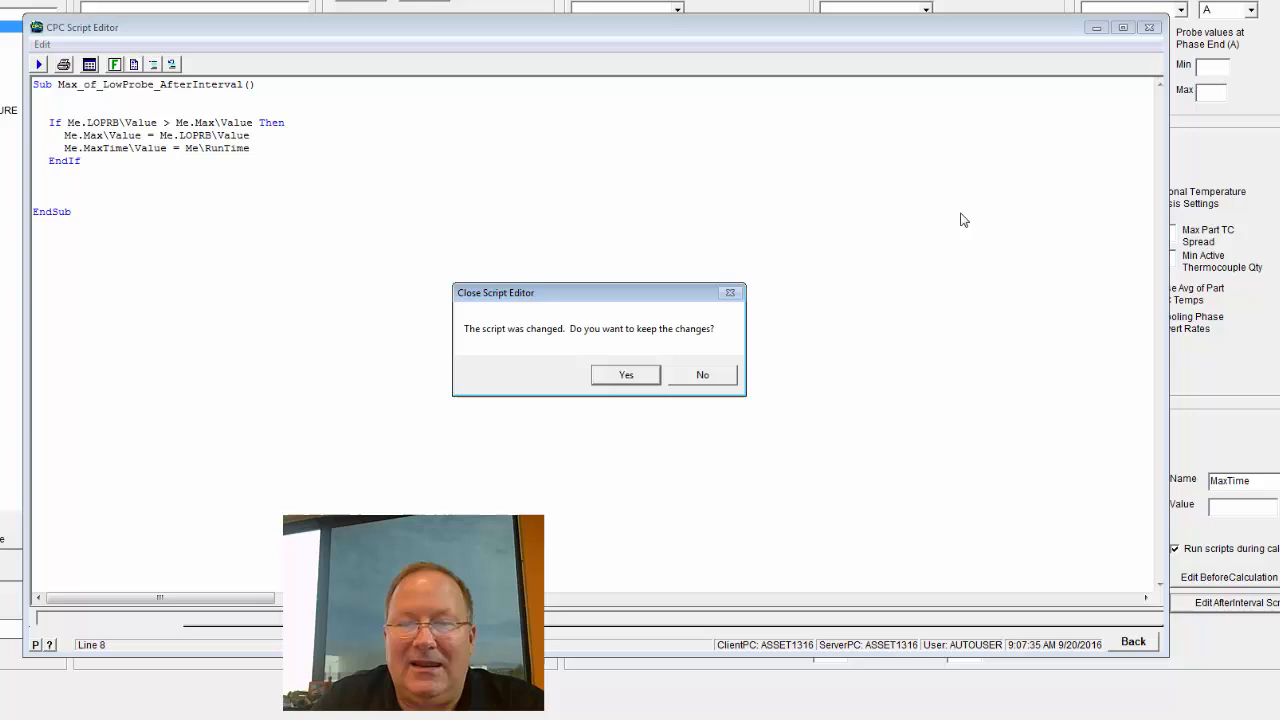
{"action": "left_click", "coordinate": [640, 381]}
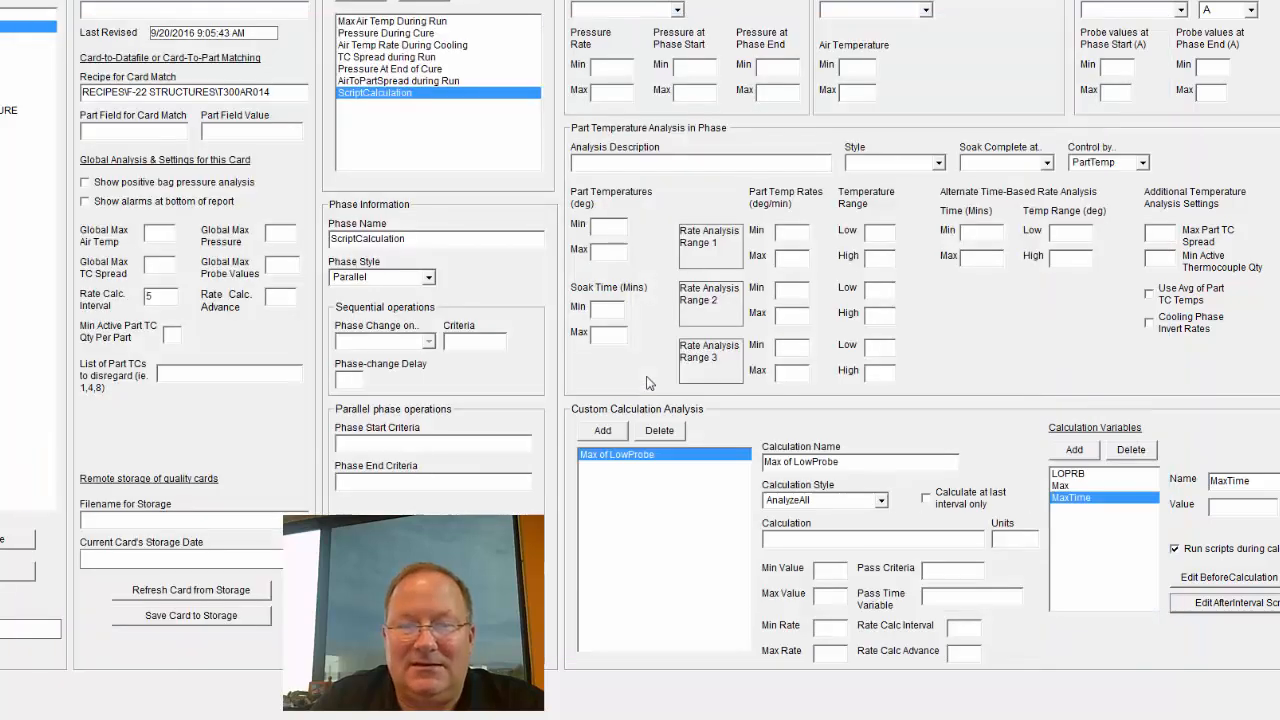
- Review the LOPRB, Max and MaxTime entries in the calculation variables of Max of LowProbe
{"action": "left_click", "coordinate": [1090, 475]}
{"action": "left_click", "coordinate": [1093, 486]}
{"action": "left_click", "coordinate": [1088, 497]}
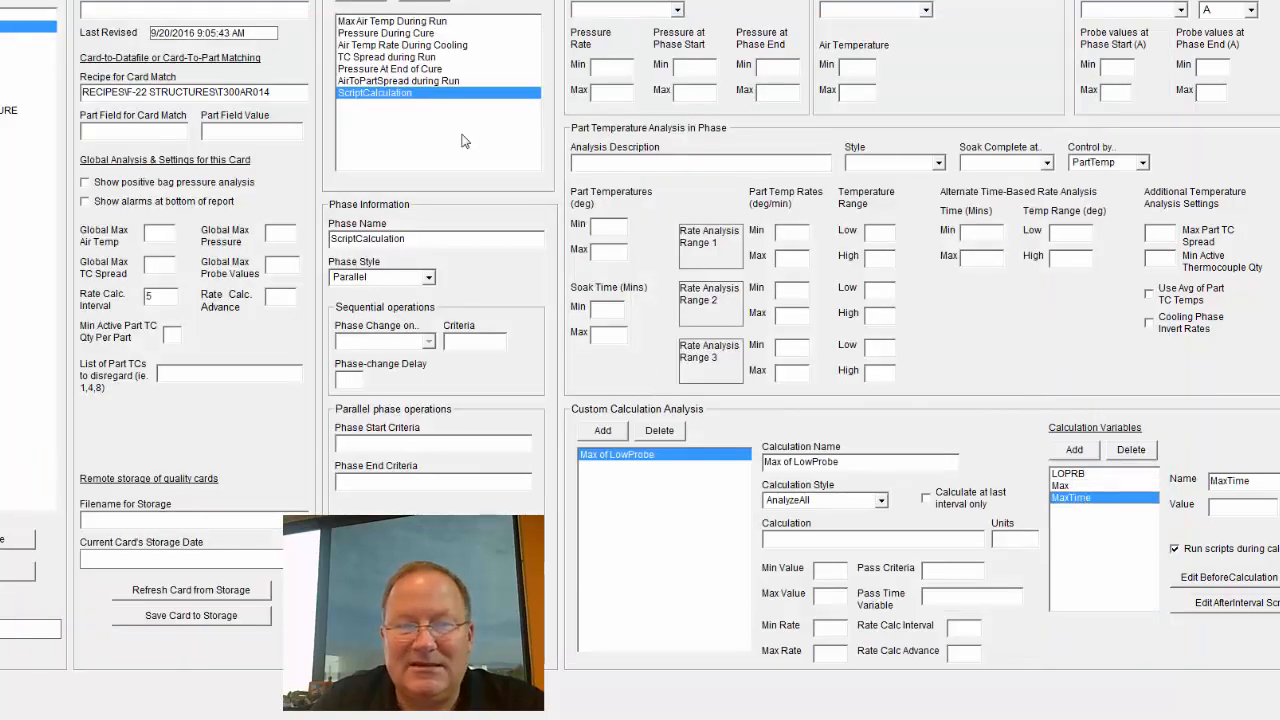
- Rename the ScriptCalculation phase as Low Probe Analysis using Variables
{"action": "left_click", "coordinate": [398, 82]}
{"action": "left_click", "coordinate": [398, 94]}
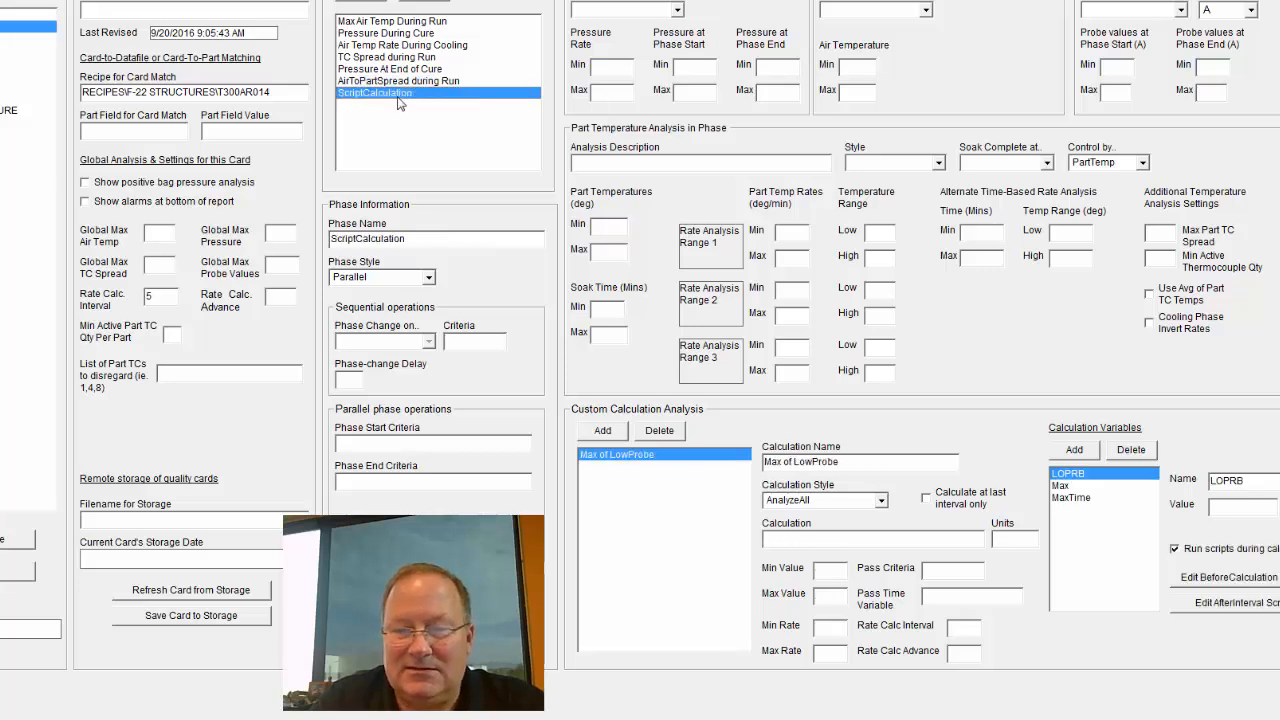
{"action": "left_click_drag", "start_coordinate": [418, 241], "coordinate": [330, 240]}
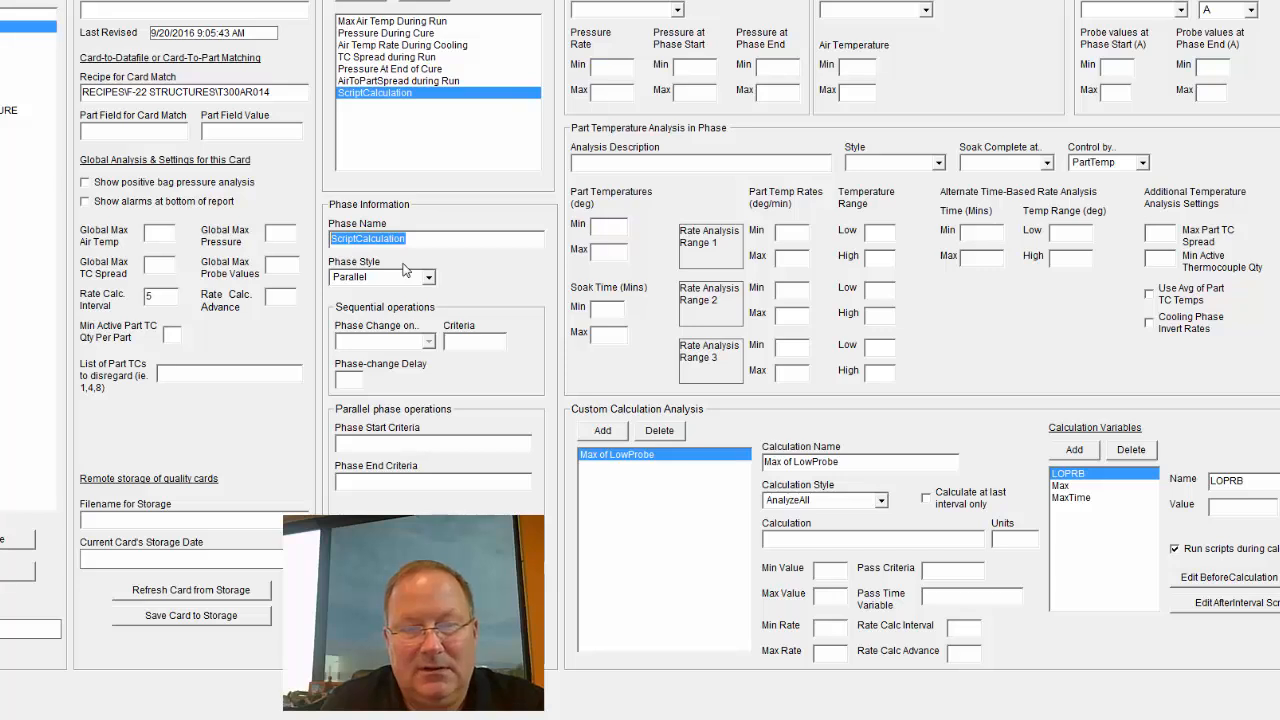
{"action": "type", "text": "Low Probe Analysis using C"}
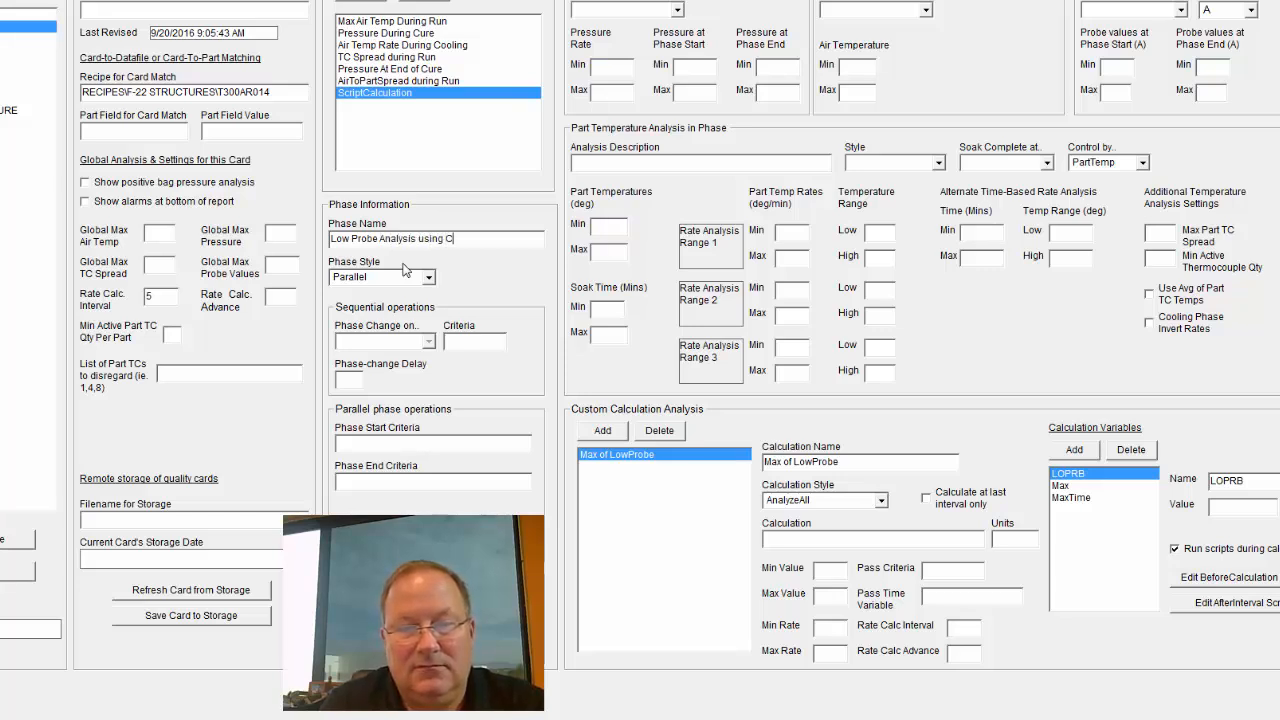
{"action": "key", "text": "BackSpace"}
{"action": "type", "text": "Variables"}
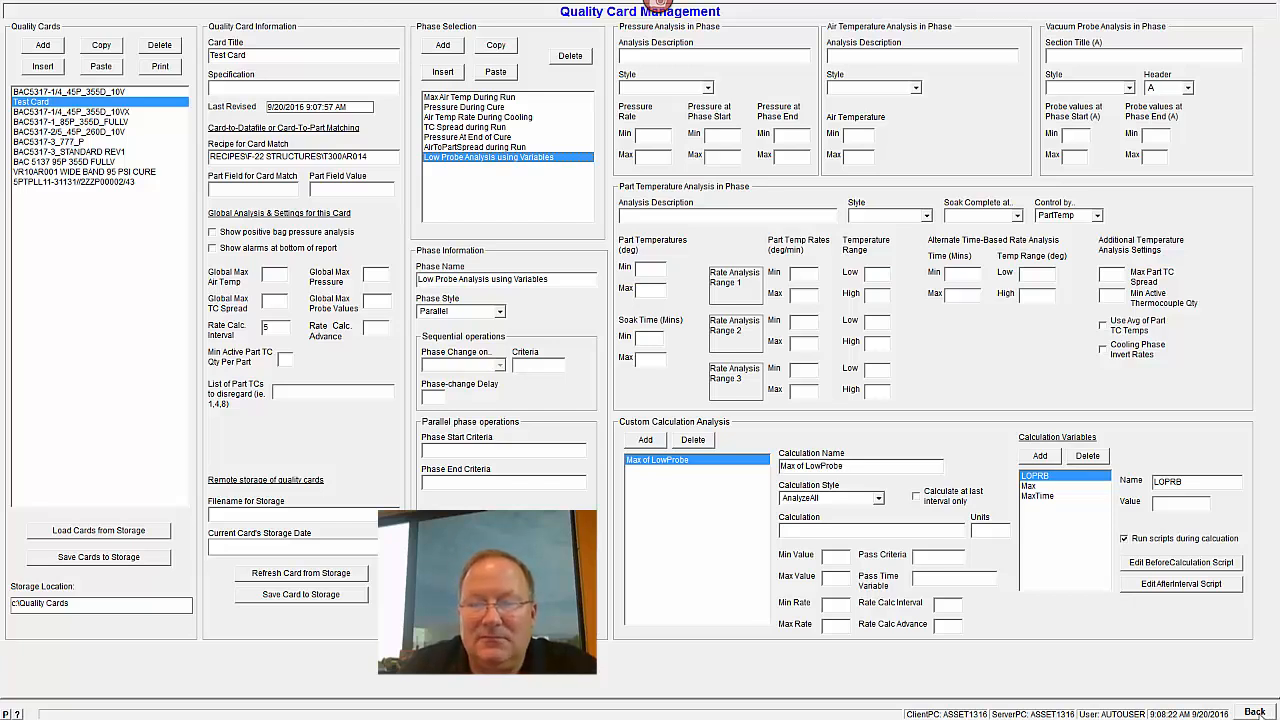
- Return to the batch quality report and examine the Low Probe Analysis using Variables section on page 2
{"action": "left_click", "coordinate": [1254, 711]}
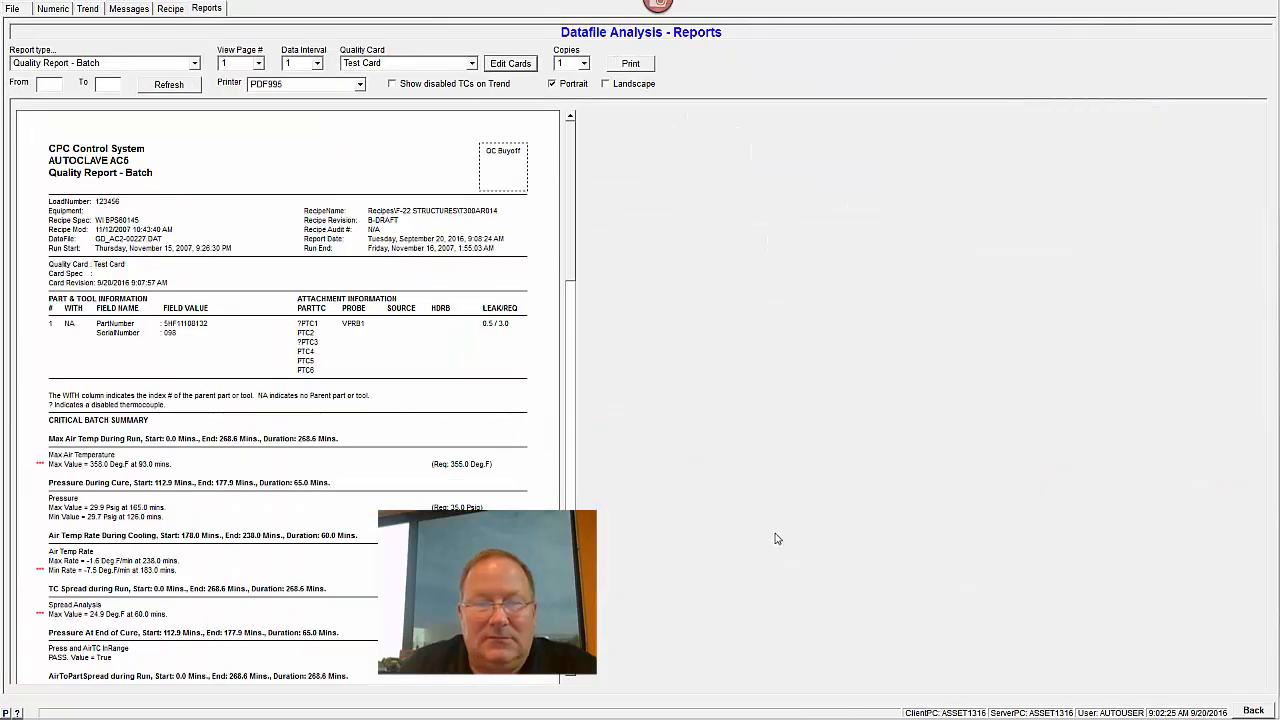
{"action": "left_click_drag", "start_coordinate": [572, 205], "coordinate": [562, 310]}
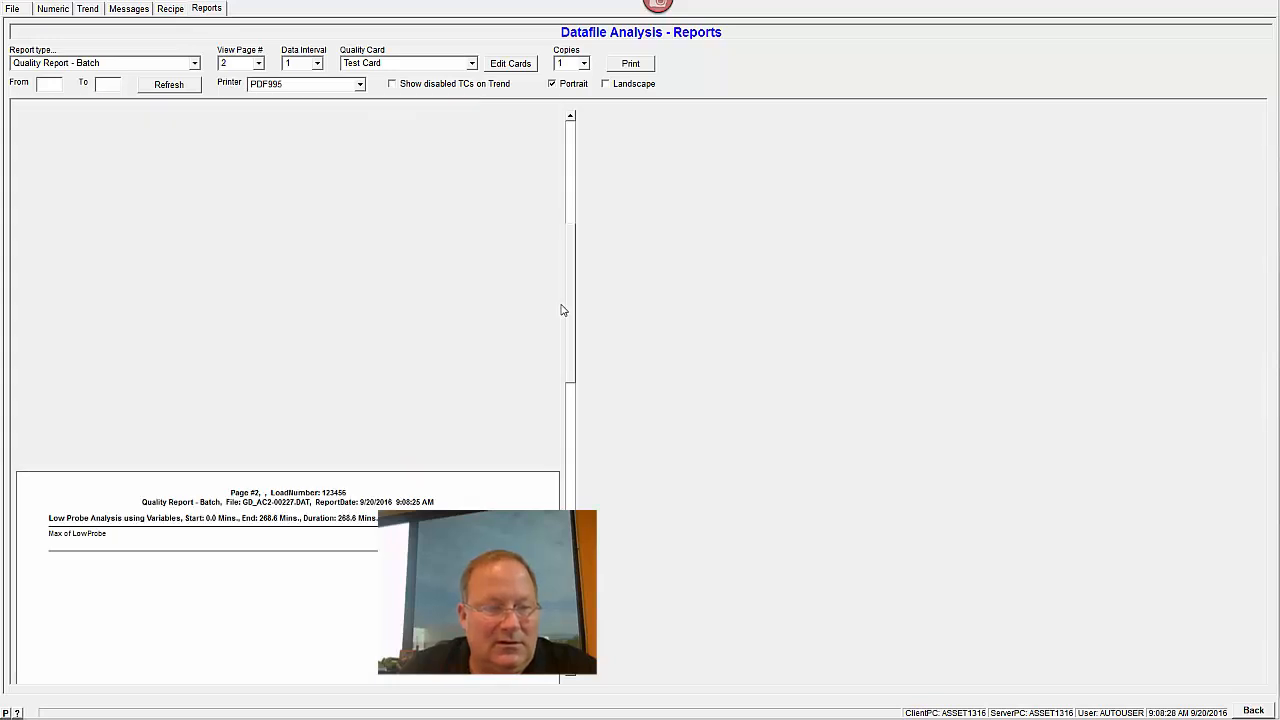
- Reopen the quality card for editing and check the stored values of the Max and MaxTime calculation variables
{"action": "left_click", "coordinate": [512, 64]}
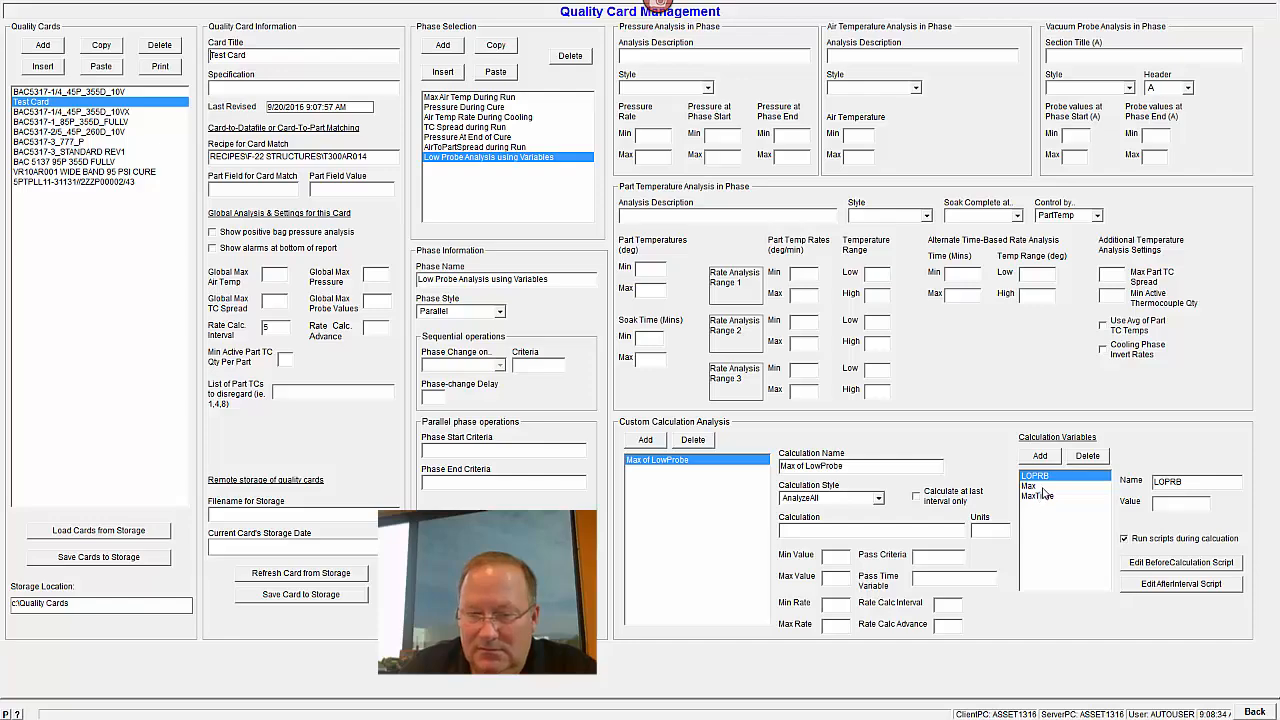
{"action": "left_click", "coordinate": [1036, 487]}
{"action": "left_click", "coordinate": [1037, 497]}
{"action": "left_click", "coordinate": [996, 444]}
{"action": "left_click", "coordinate": [997, 433]}
{"action": "left_click", "coordinate": [996, 444]}
{"action": "left_click", "coordinate": [996, 455]}
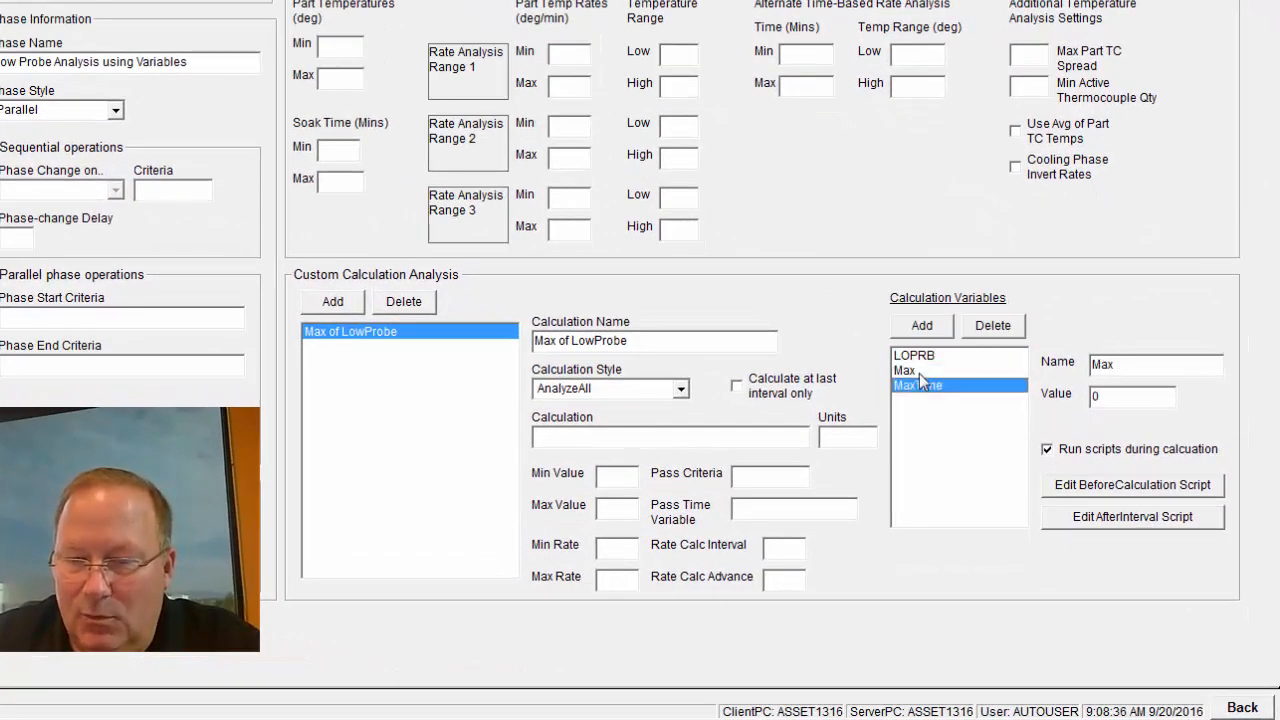
{"action": "left_click", "coordinate": [997, 444]}
{"action": "left_click", "coordinate": [999, 434]}
{"action": "left_click", "coordinate": [926, 370]}
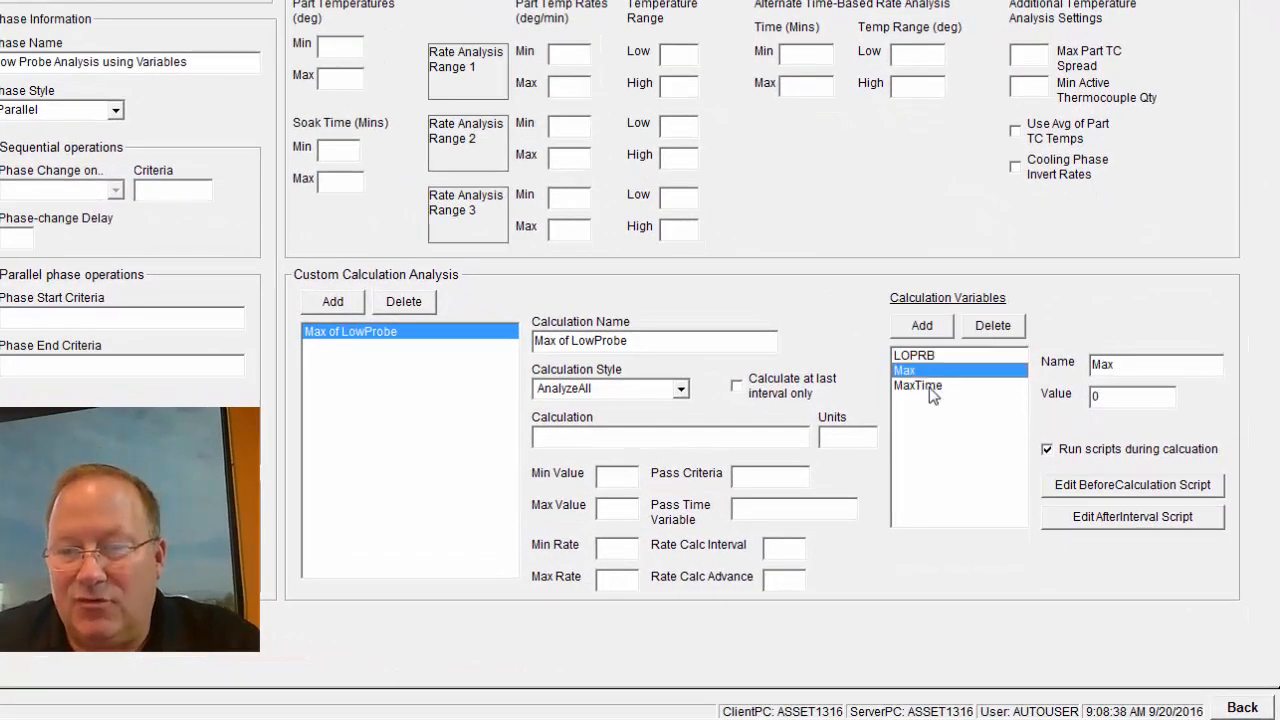
{"action": "left_click", "coordinate": [928, 385]}
{"action": "left_click", "coordinate": [928, 371]}
- Set the calculation expression of Max of LowProbe to Max
{"action": "left_click", "coordinate": [634, 440]}
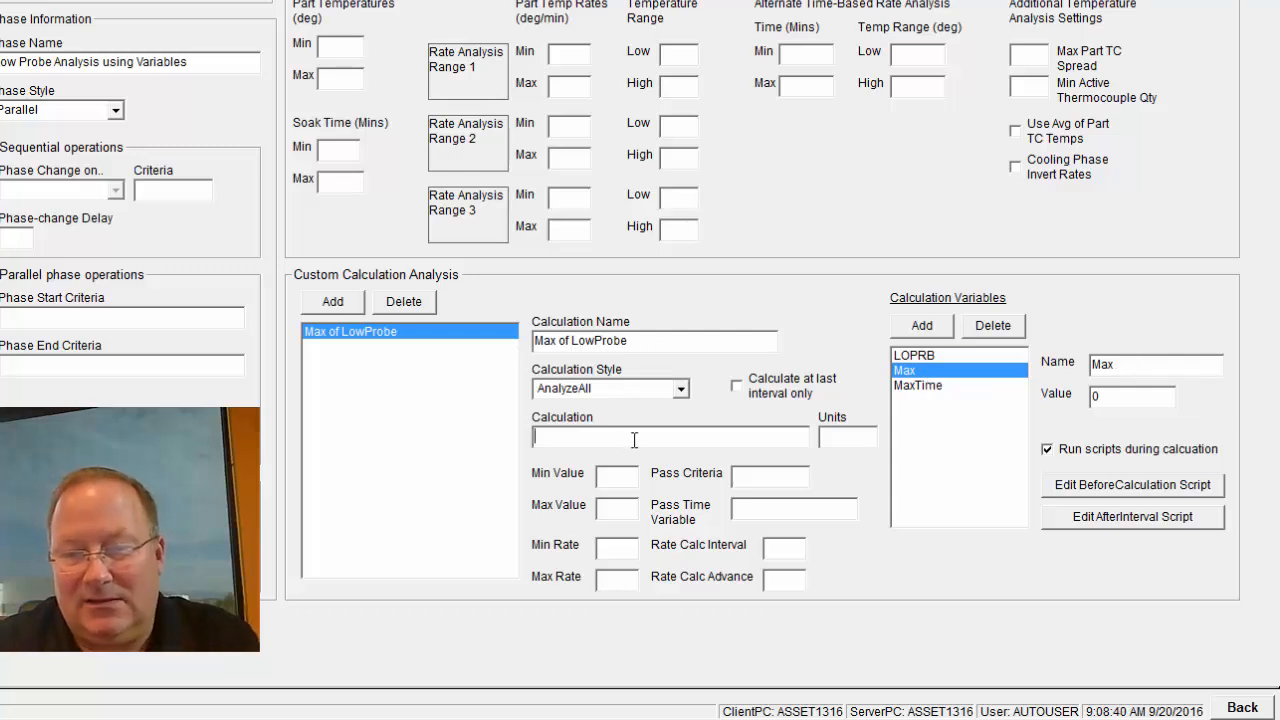
{"action": "type", "text": "Max"}
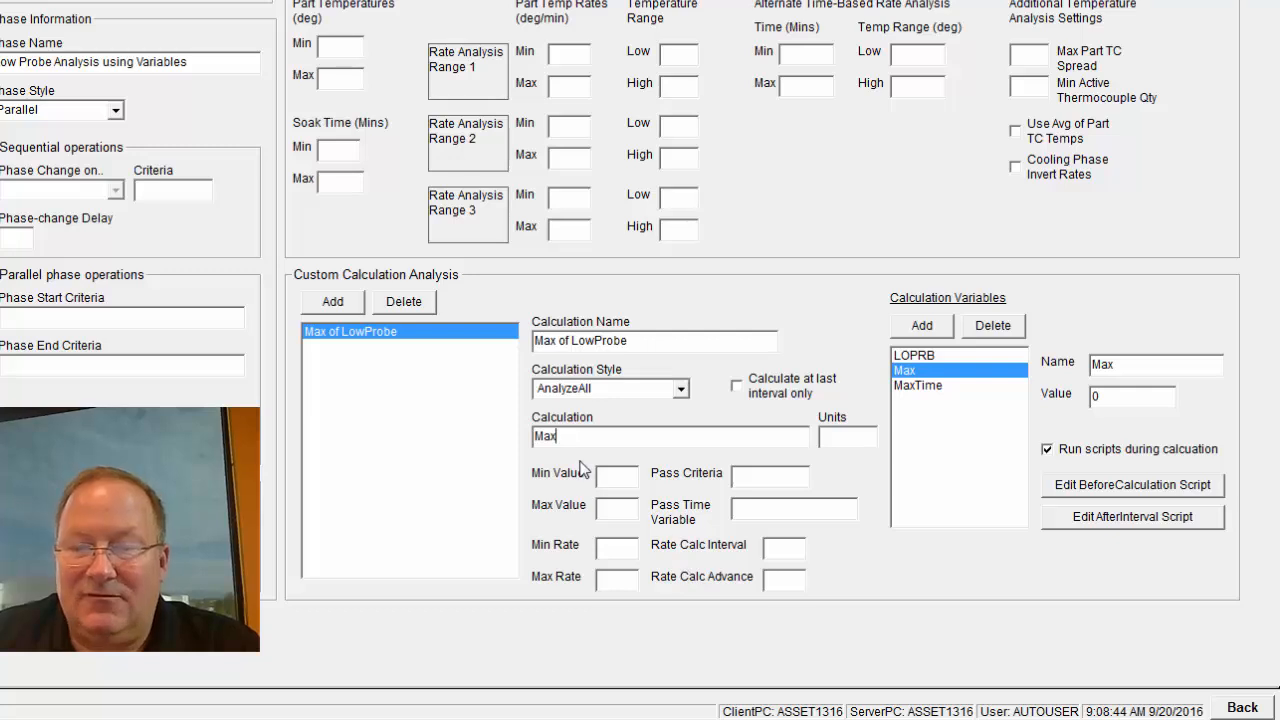
{"action": "left_click_drag", "start_coordinate": [577, 441], "coordinate": [503, 435]}
{"action": "left_click_drag", "start_coordinate": [598, 442], "coordinate": [516, 440]}
{"action": "left_click", "coordinate": [583, 441]}
{"action": "left_click_drag", "start_coordinate": [597, 436], "coordinate": [537, 437]}
{"action": "left_click", "coordinate": [630, 436]}
{"action": "left_click", "coordinate": [575, 437]}
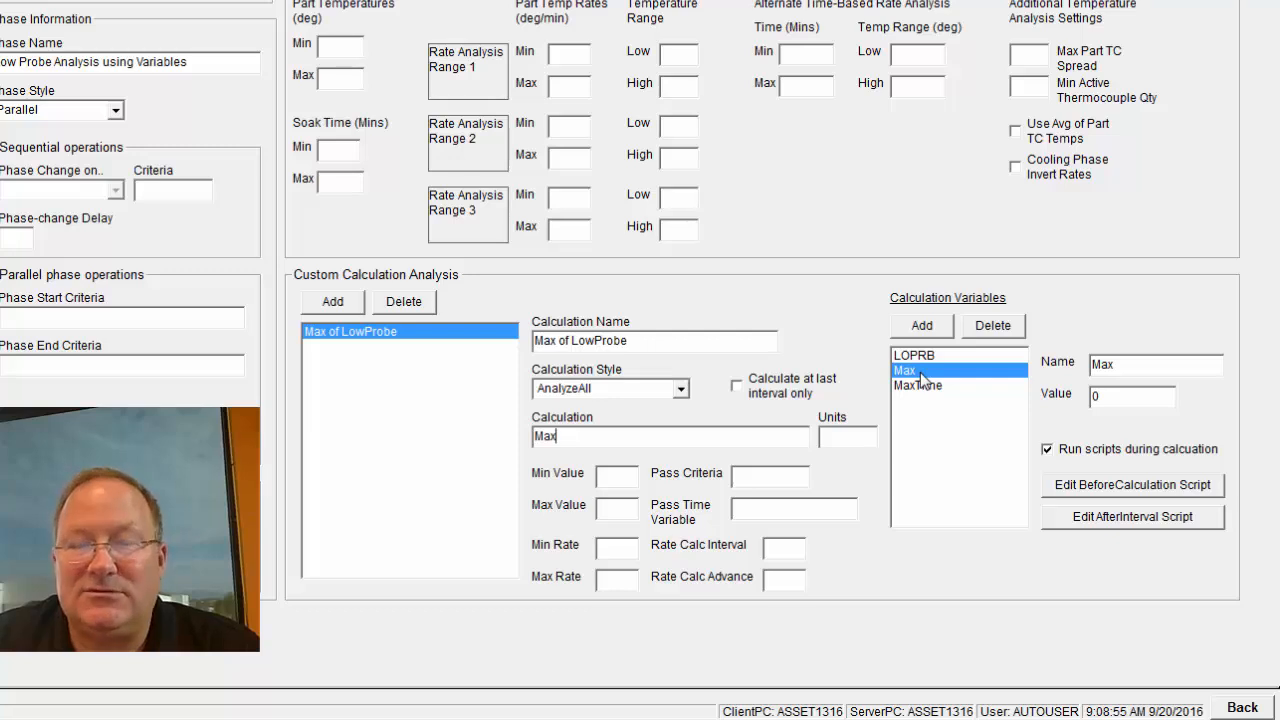
- Set the units of Max of LowProbe to "Hg and its maximum value to 0
{"action": "left_click", "coordinate": [858, 440]}
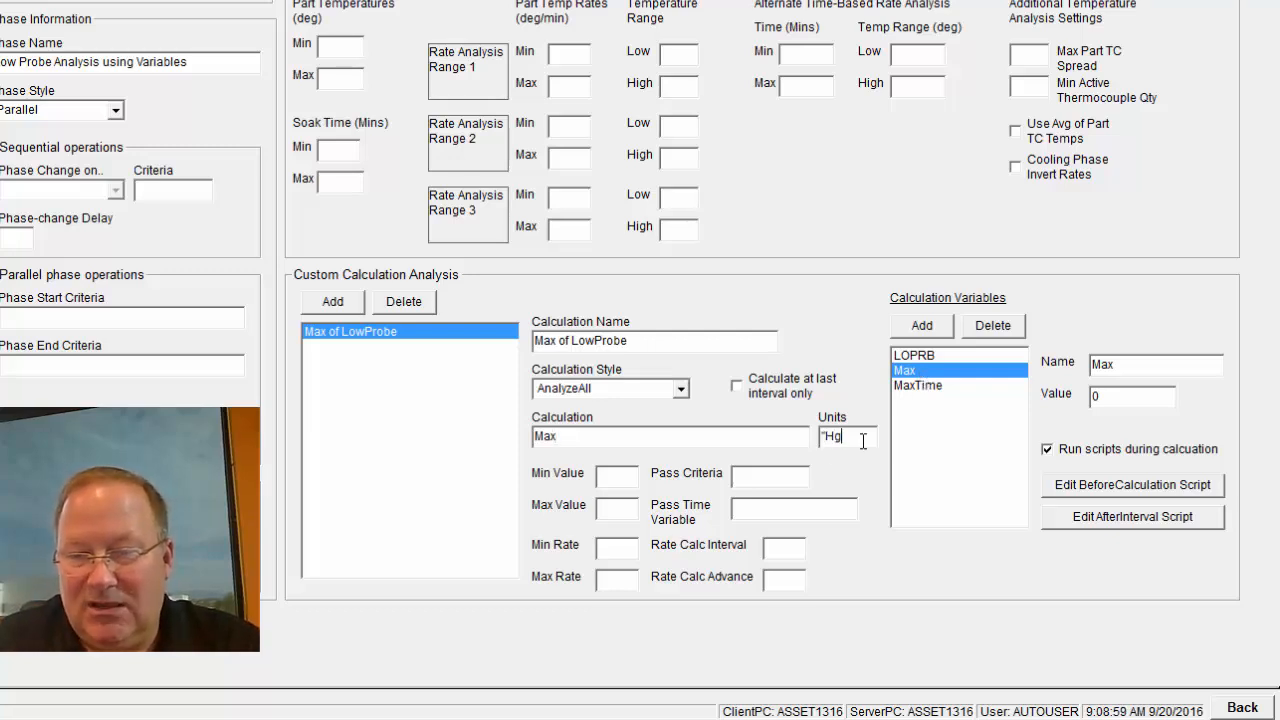
{"action": "left_click", "coordinate": [622, 474]}
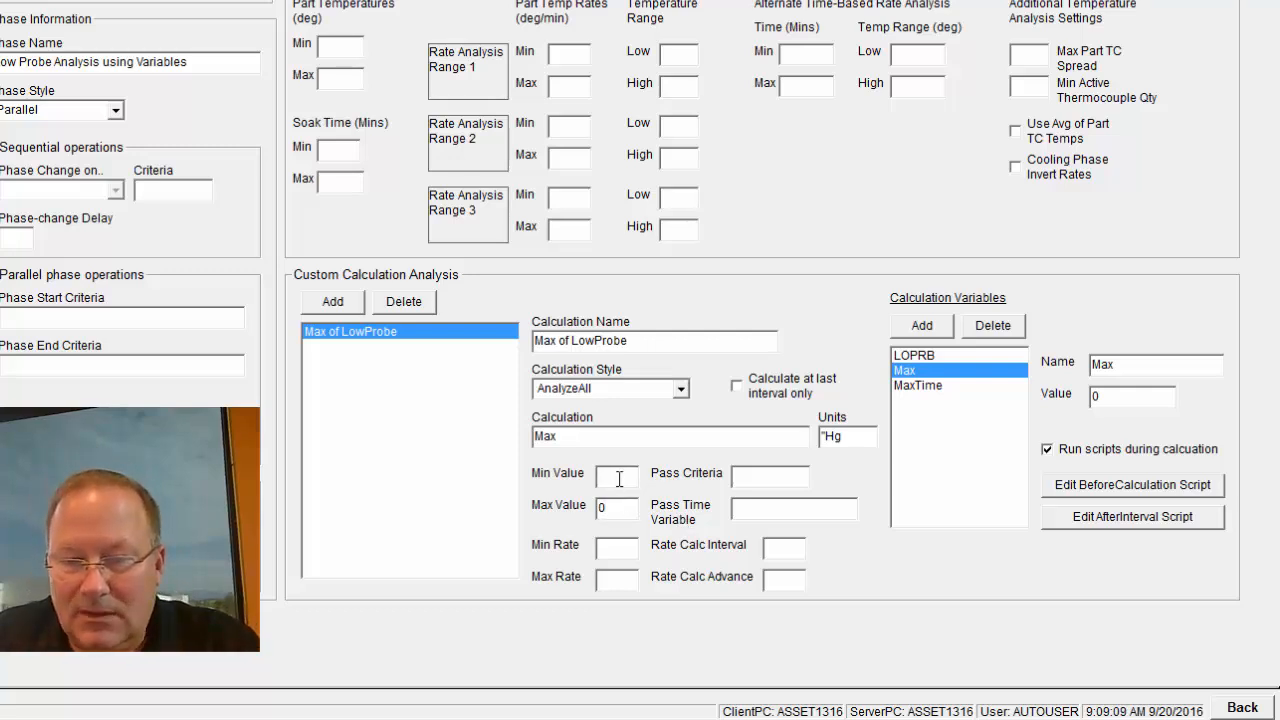
{"action": "left_click", "coordinate": [603, 434]}
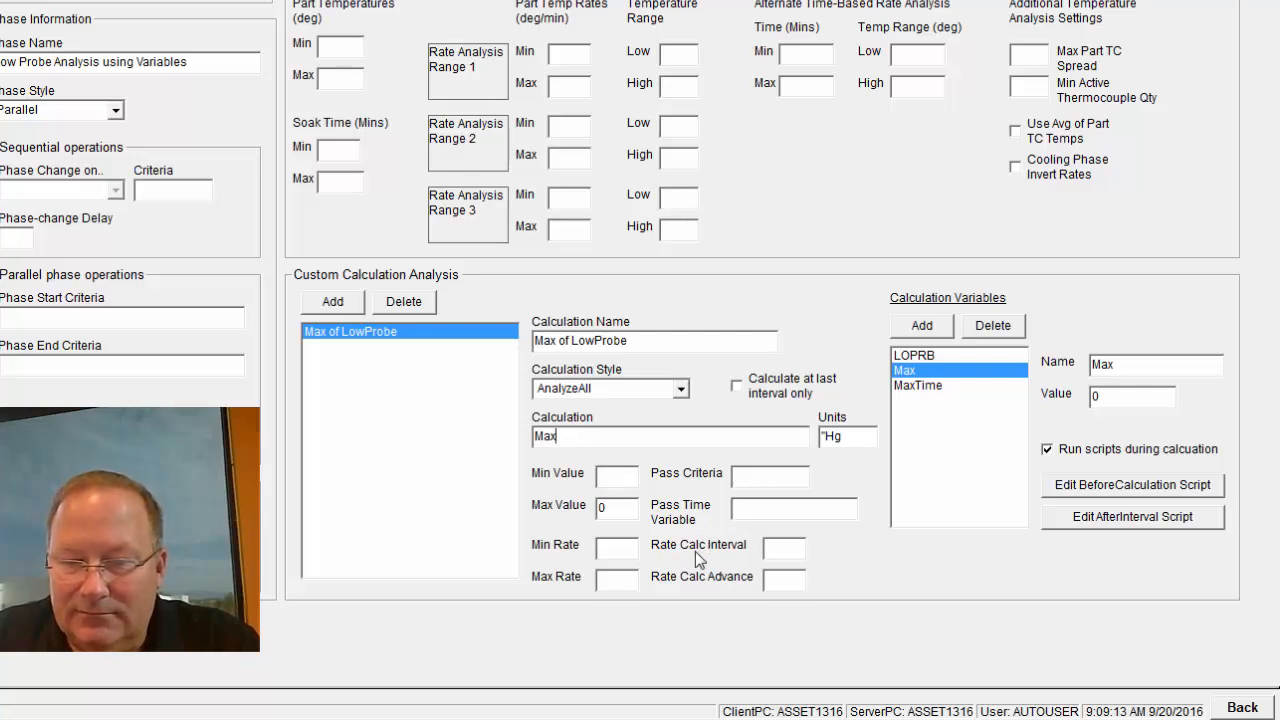
{"action": "left_click", "coordinate": [614, 478]}
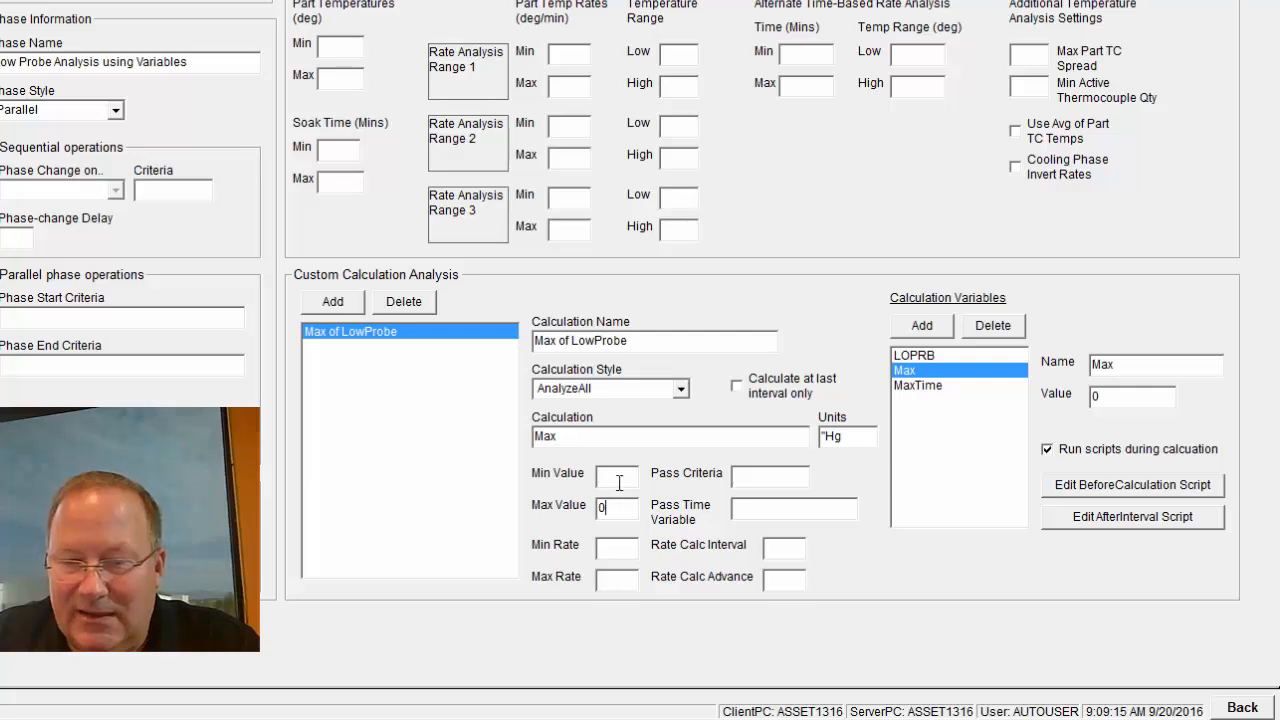
{"action": "left_click", "coordinate": [620, 505]}
{"action": "left_click", "coordinate": [615, 478]}
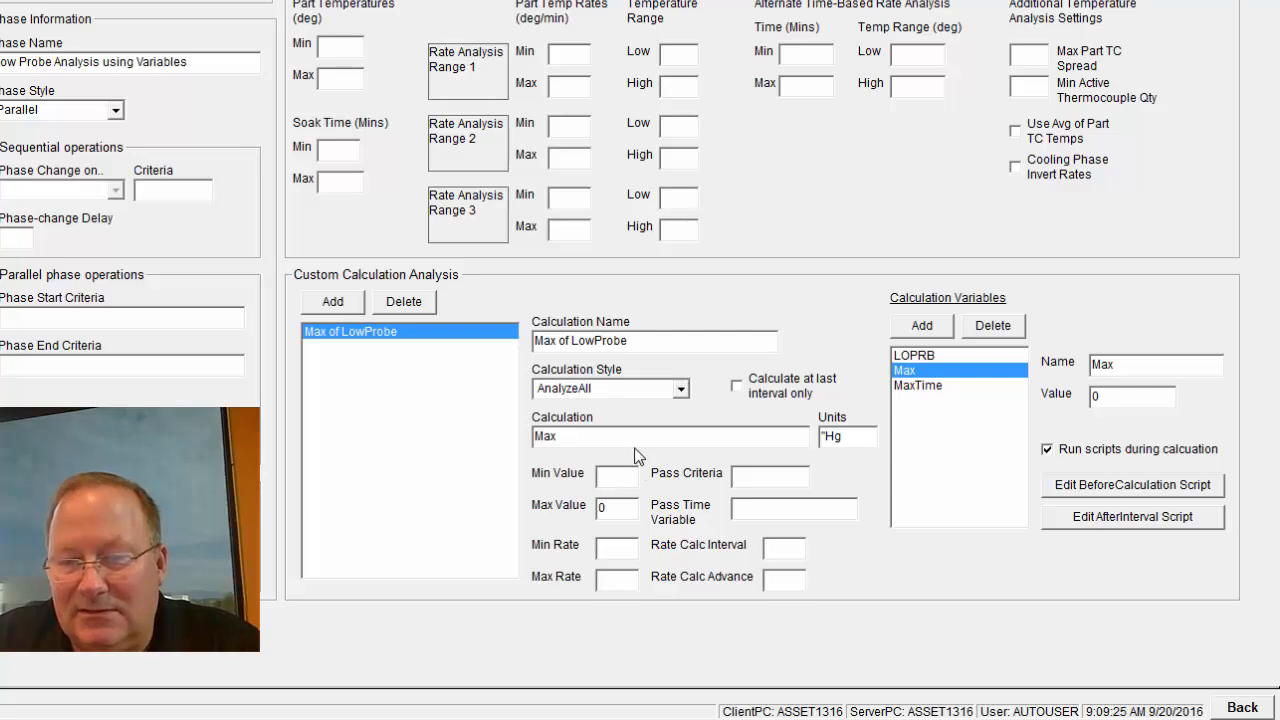
- Make Max of LowProbe calculate at the last interval only
{"action": "left_click", "coordinate": [629, 443]}
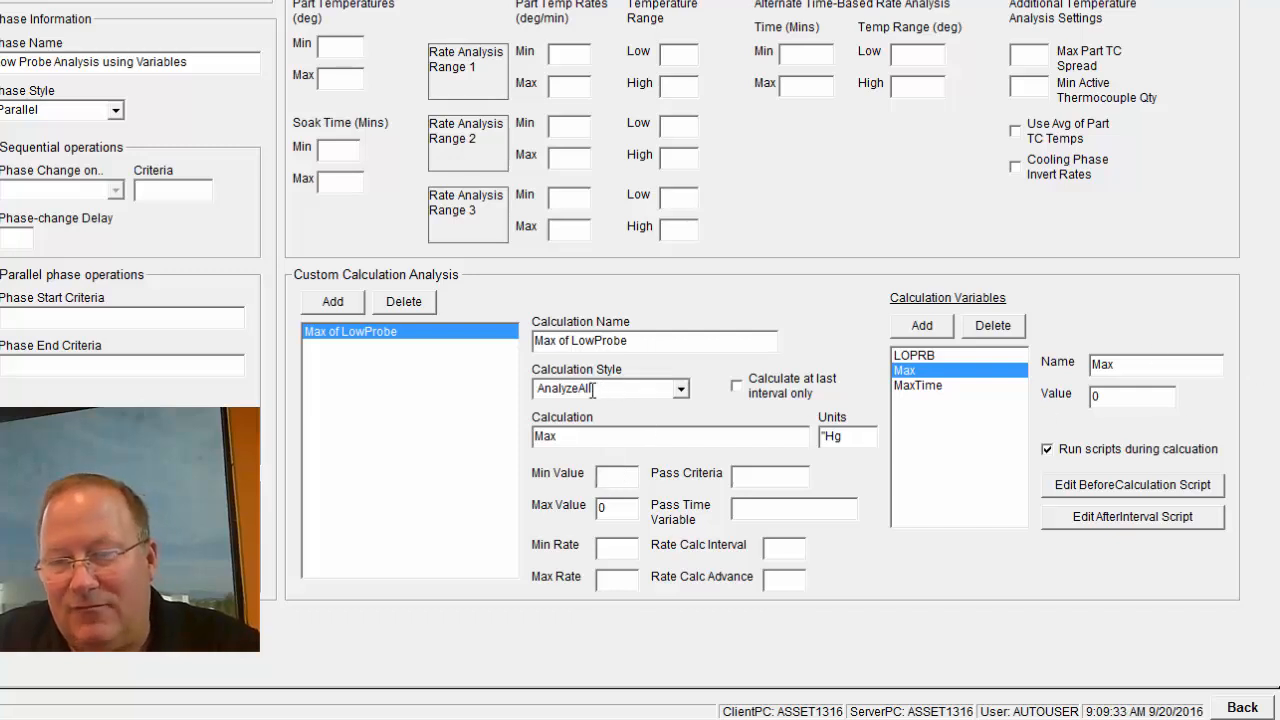
{"action": "left_click", "coordinate": [604, 442]}
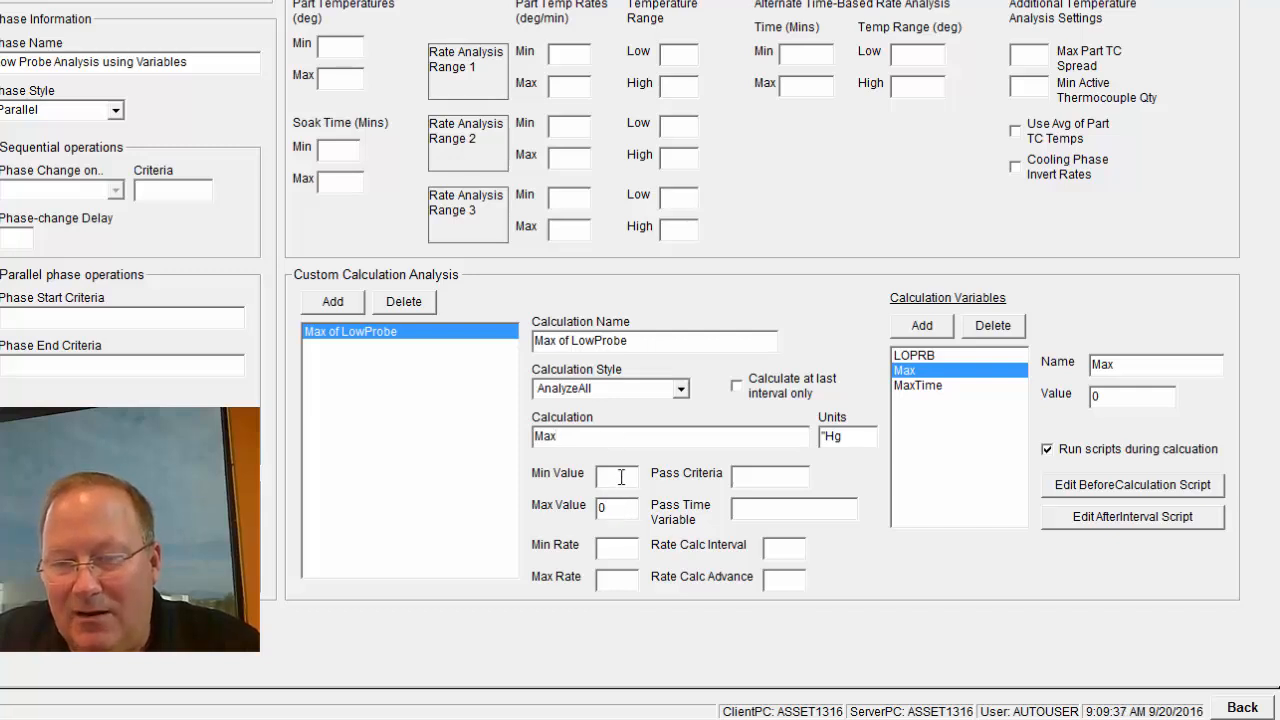
{"action": "double_click", "coordinate": [543, 436]}
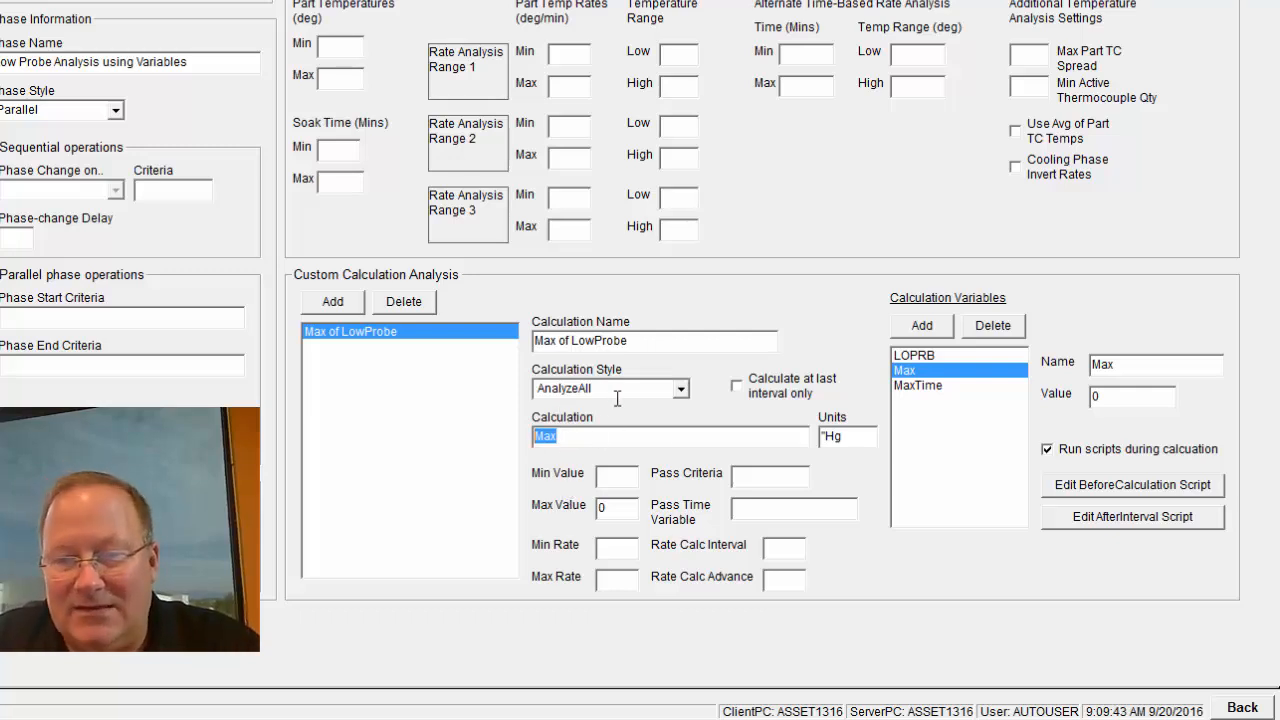
{"action": "left_click", "coordinate": [749, 394]}
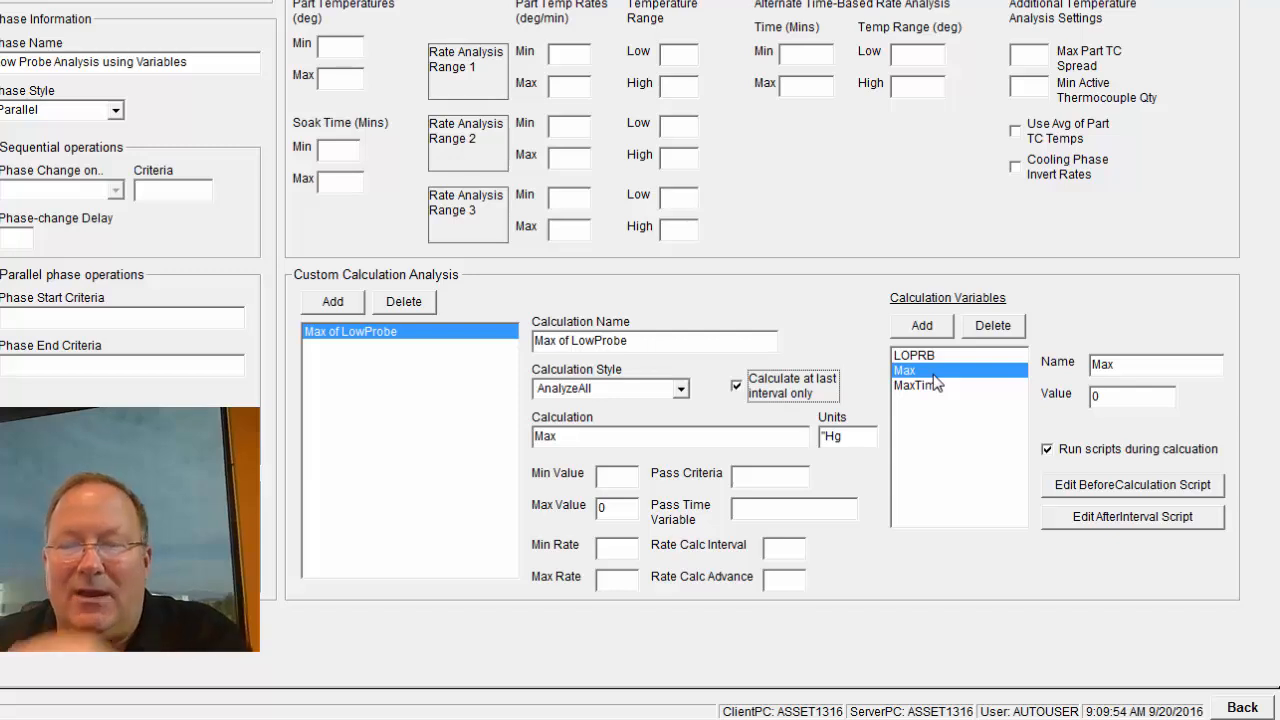
{"action": "left_click", "coordinate": [648, 431]}
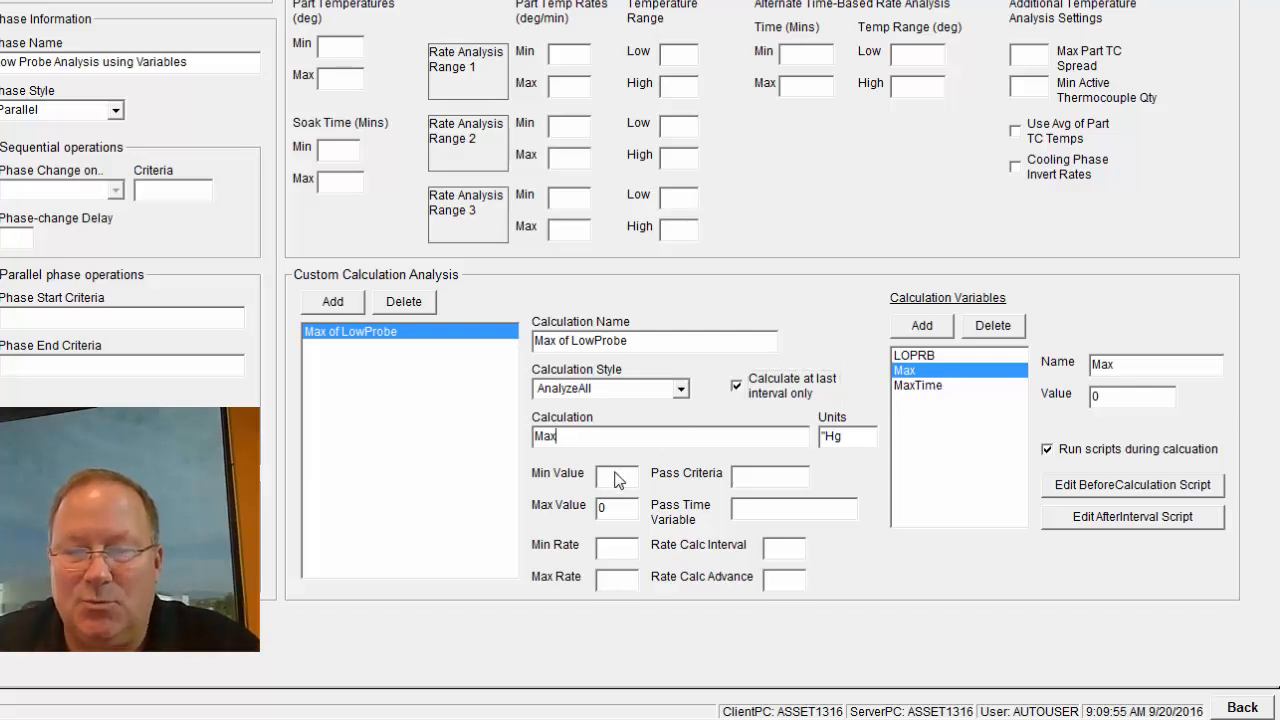
{"action": "left_click", "coordinate": [620, 506]}
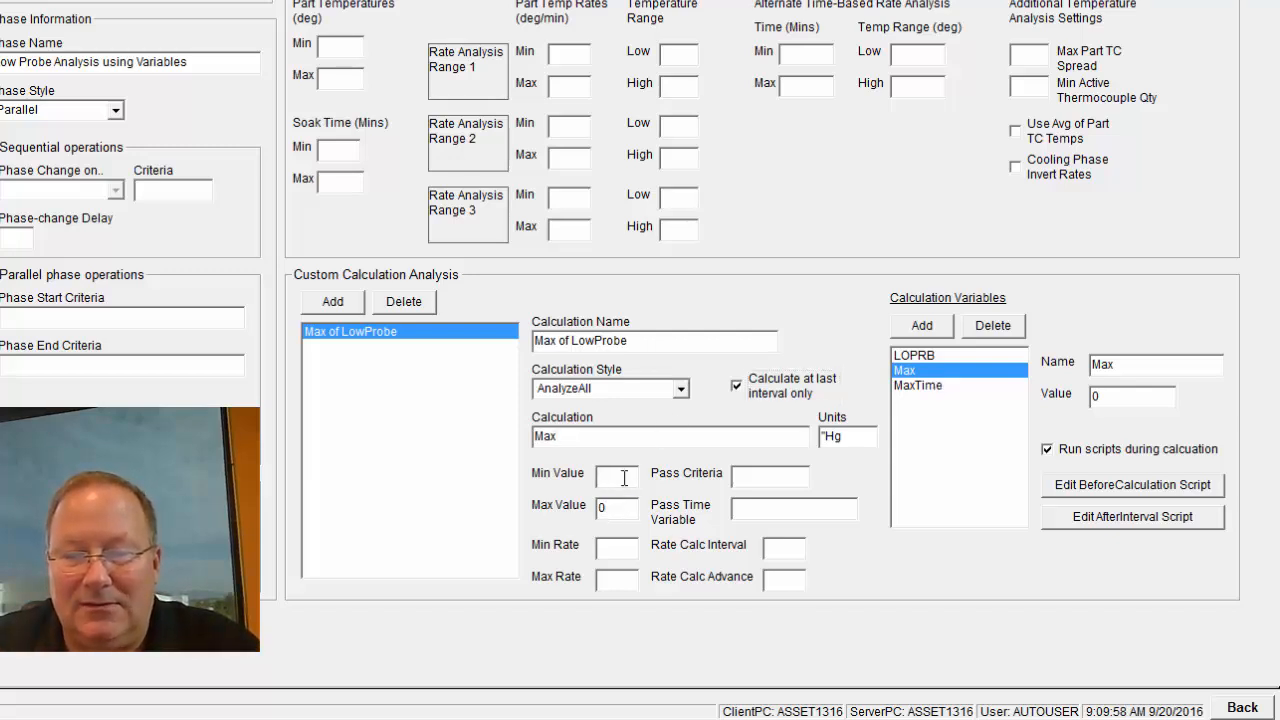
{"action": "left_click", "coordinate": [627, 437]}
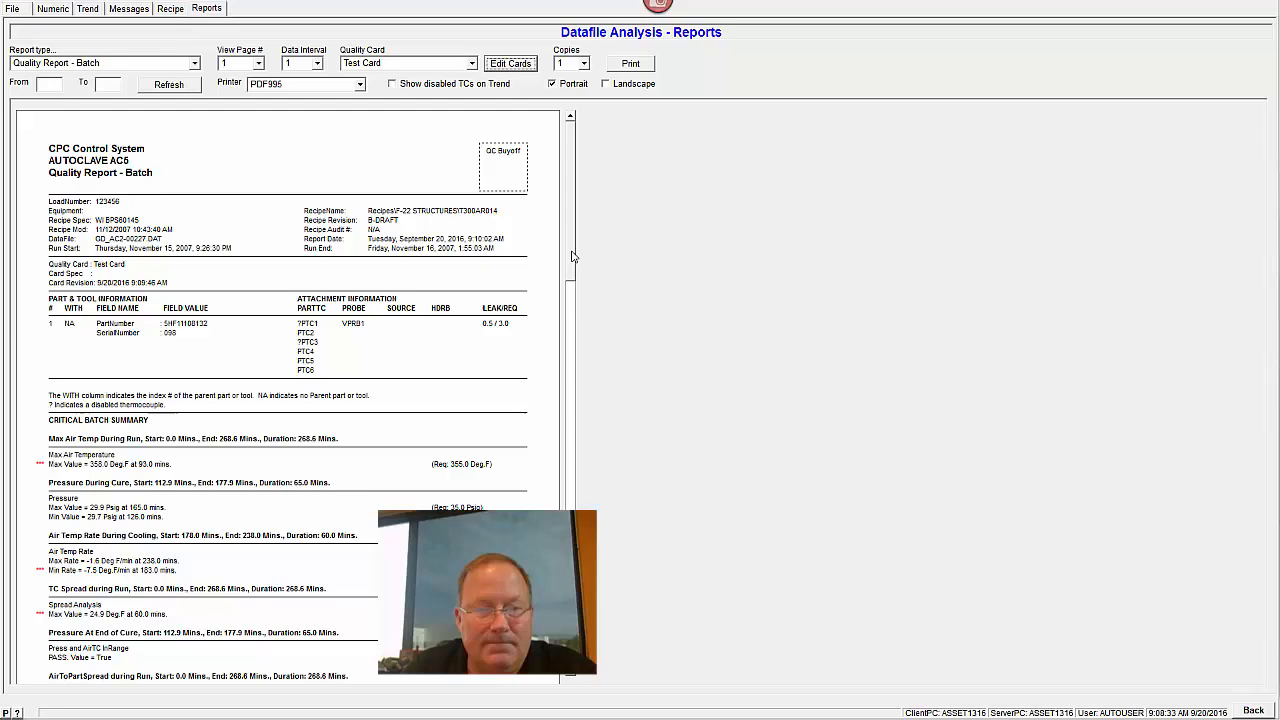
- Examine the Max of LowProbe result on page 2 of the refreshed batch quality report
{"action": "scroll", "coordinate": [566, 348], "scroll_direction": "down", "scroll_amount": 5}
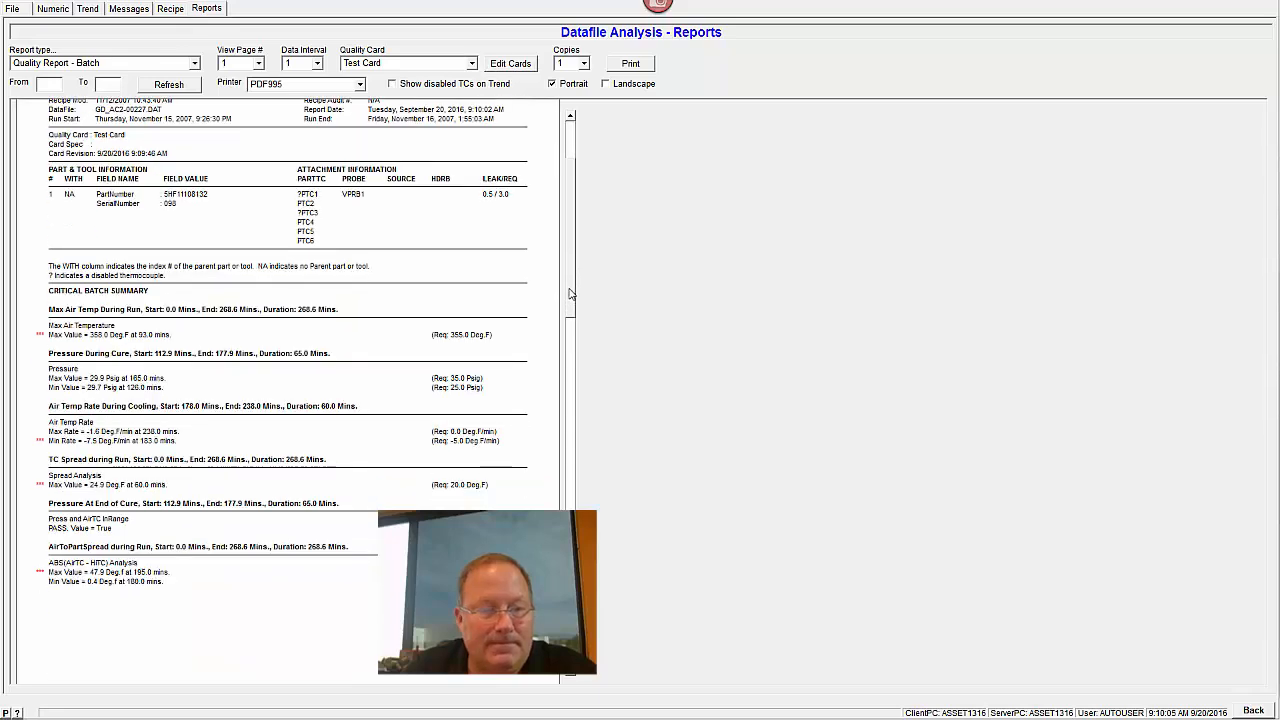
{"action": "scroll", "coordinate": [566, 348], "scroll_direction": "down", "scroll_amount": 5}
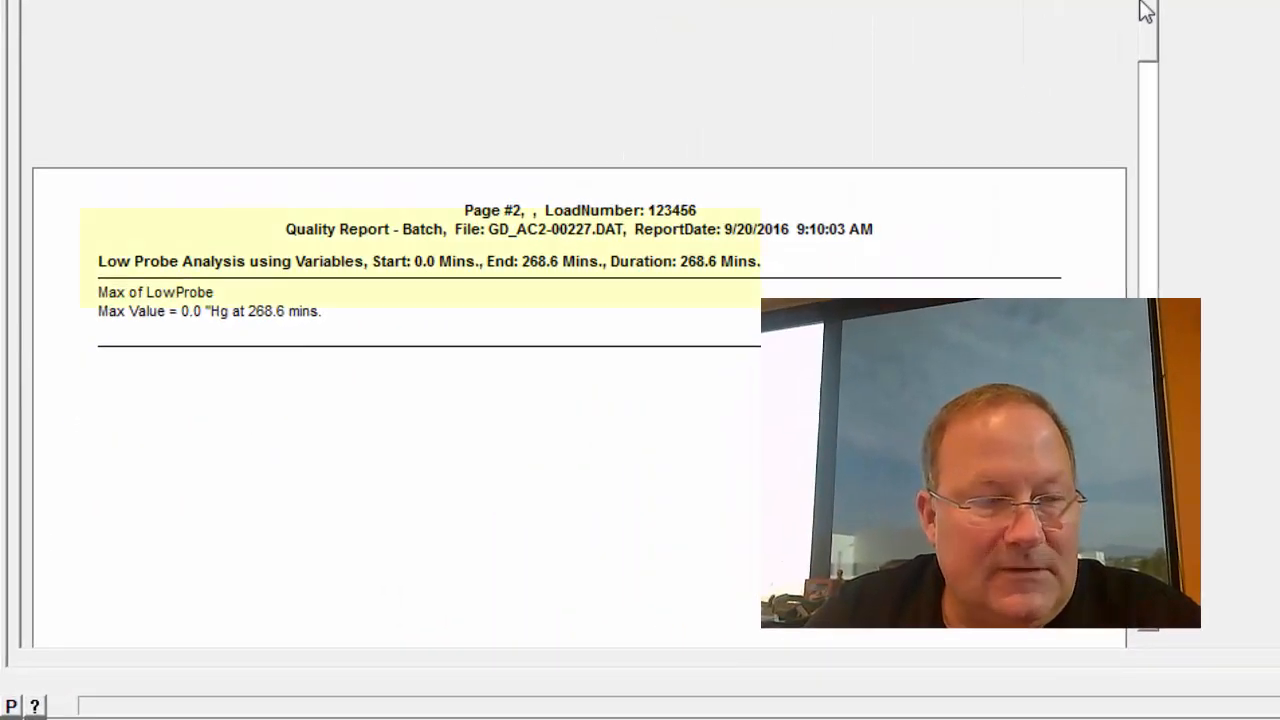
{"action": "scroll", "coordinate": [1128, 14], "scroll_direction": "down", "scroll_amount": 1}
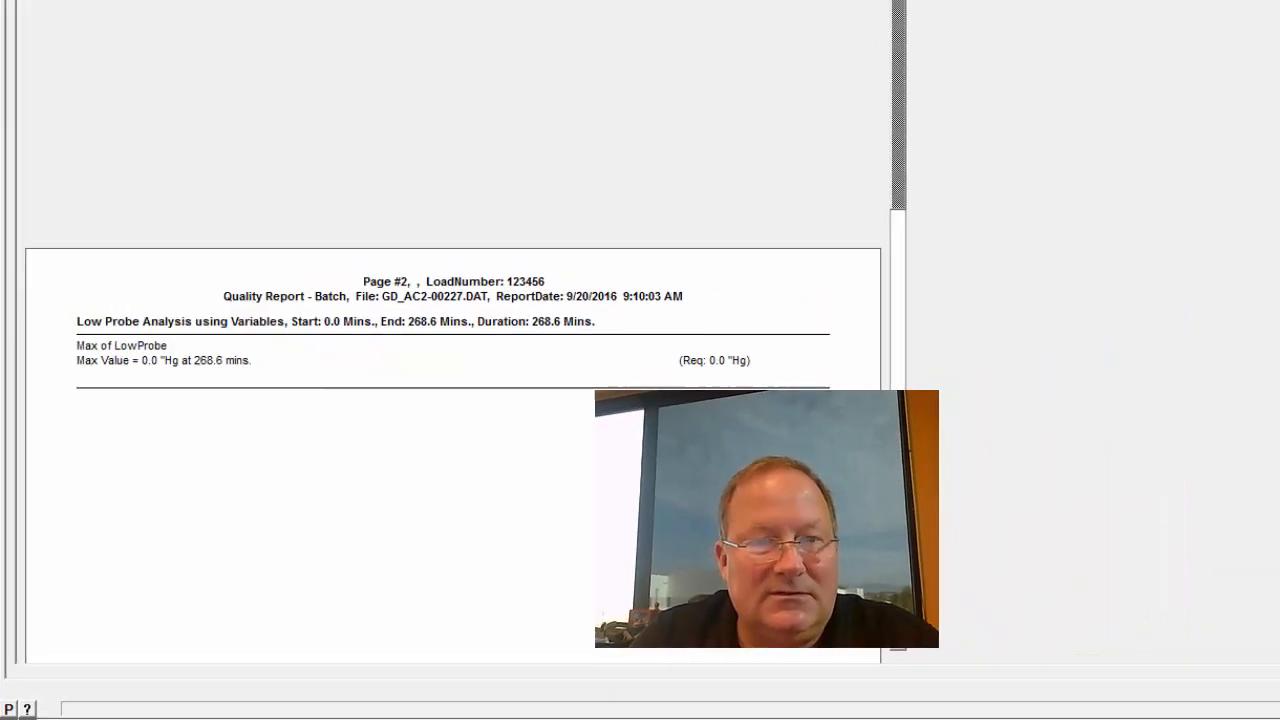
- Reopen the quality card for editing and compare the stored values of the LOPRB and Max variables
{"action": "left_click", "coordinate": [553, 21]}
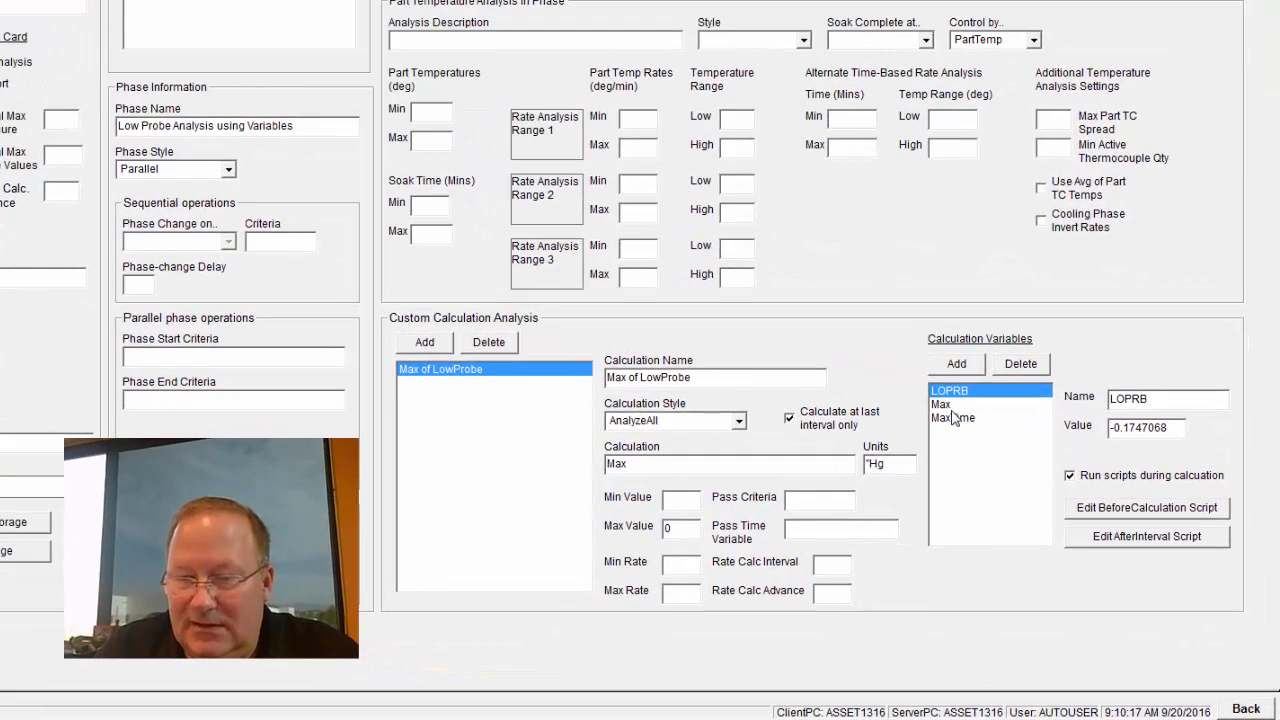
{"action": "left_click", "coordinate": [1024, 477]}
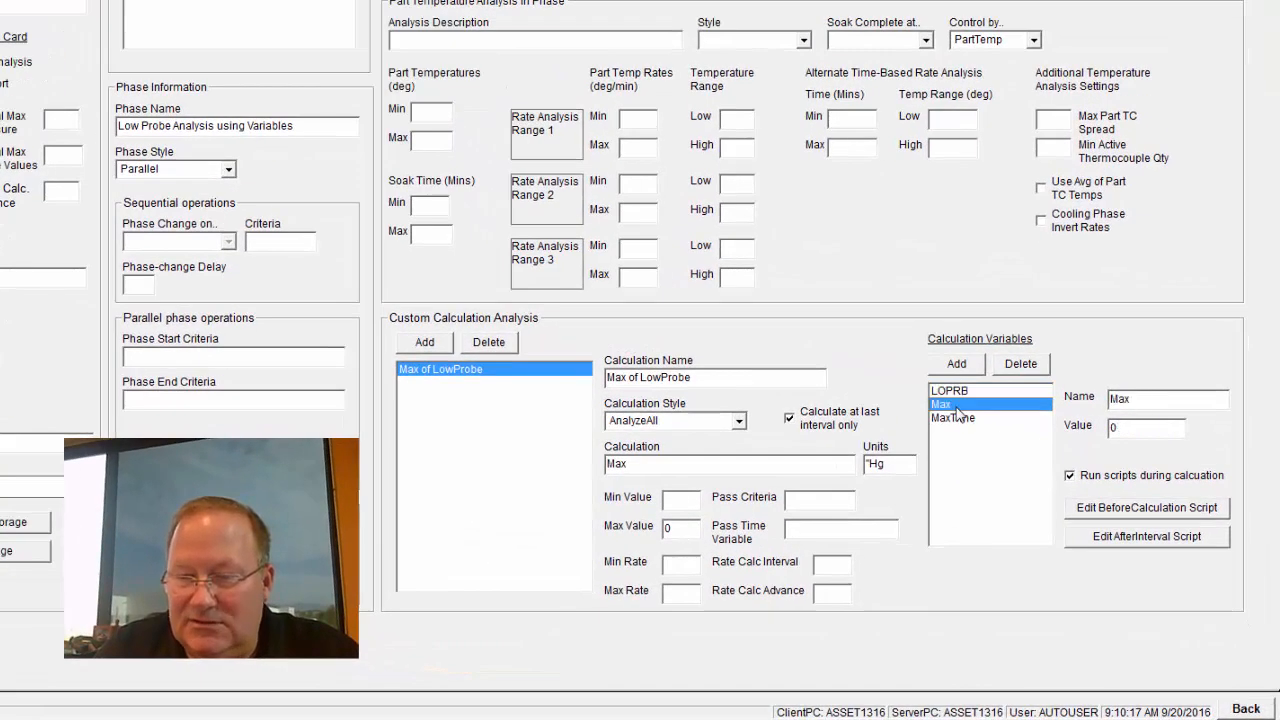
{"action": "left_click", "coordinate": [1031, 488]}
{"action": "left_click", "coordinate": [953, 391]}
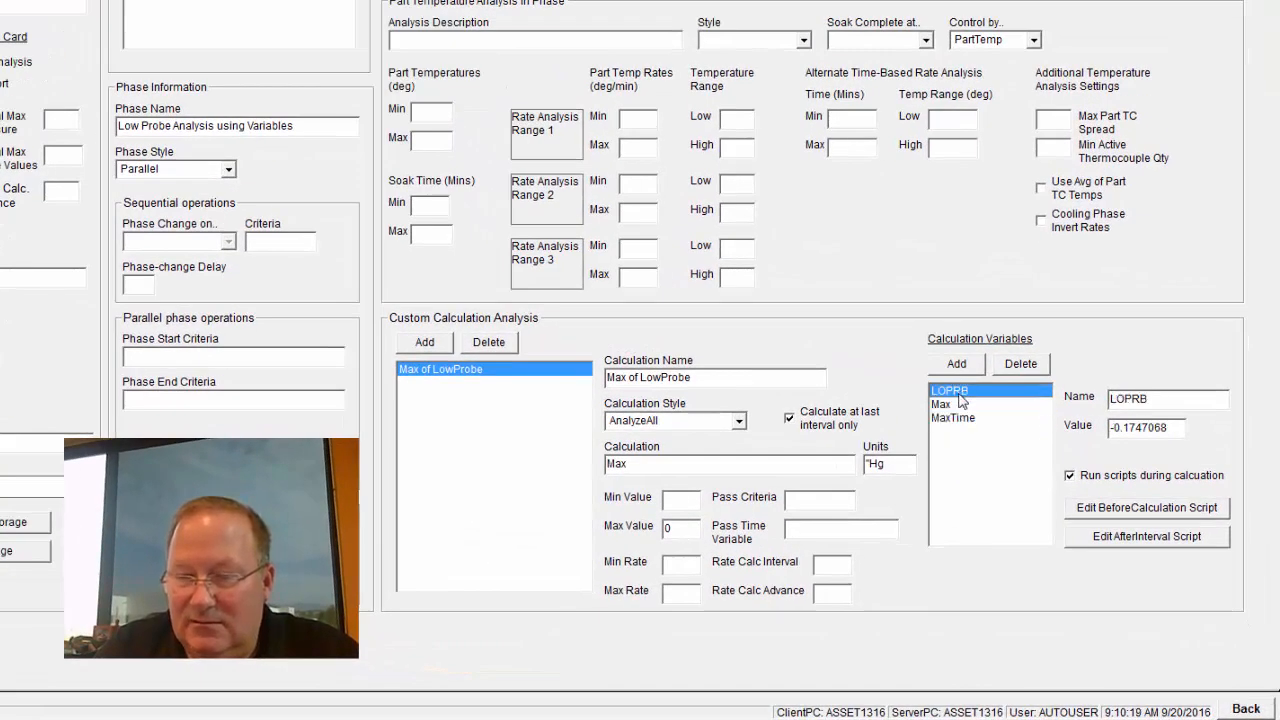
- Compare the stored values of the LOPRB, Max and MaxTime calculation variables
{"action": "left_click", "coordinate": [955, 405]}
{"action": "left_click", "coordinate": [959, 419]}
{"action": "left_click", "coordinate": [957, 405]}
{"action": "left_click", "coordinate": [956, 392]}
{"action": "left_click", "coordinate": [957, 405]}
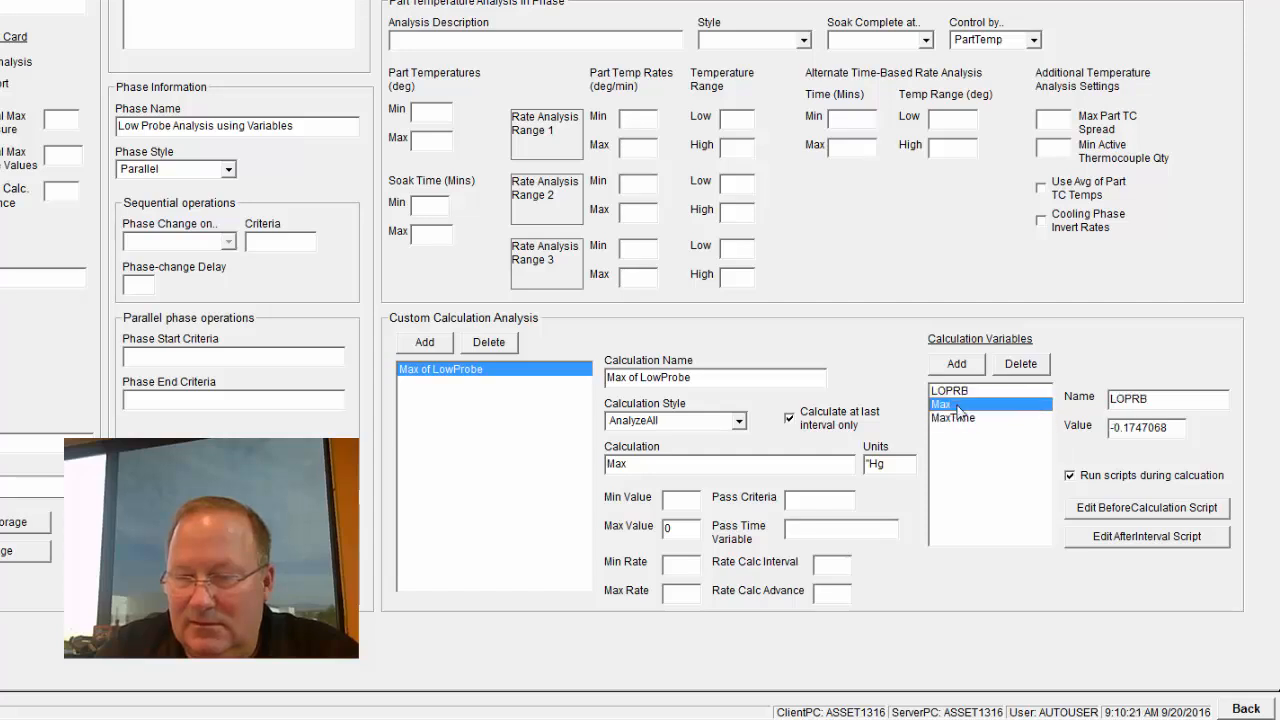
{"action": "left_click", "coordinate": [959, 419]}
{"action": "left_click", "coordinate": [956, 405]}
{"action": "left_click", "coordinate": [955, 391]}
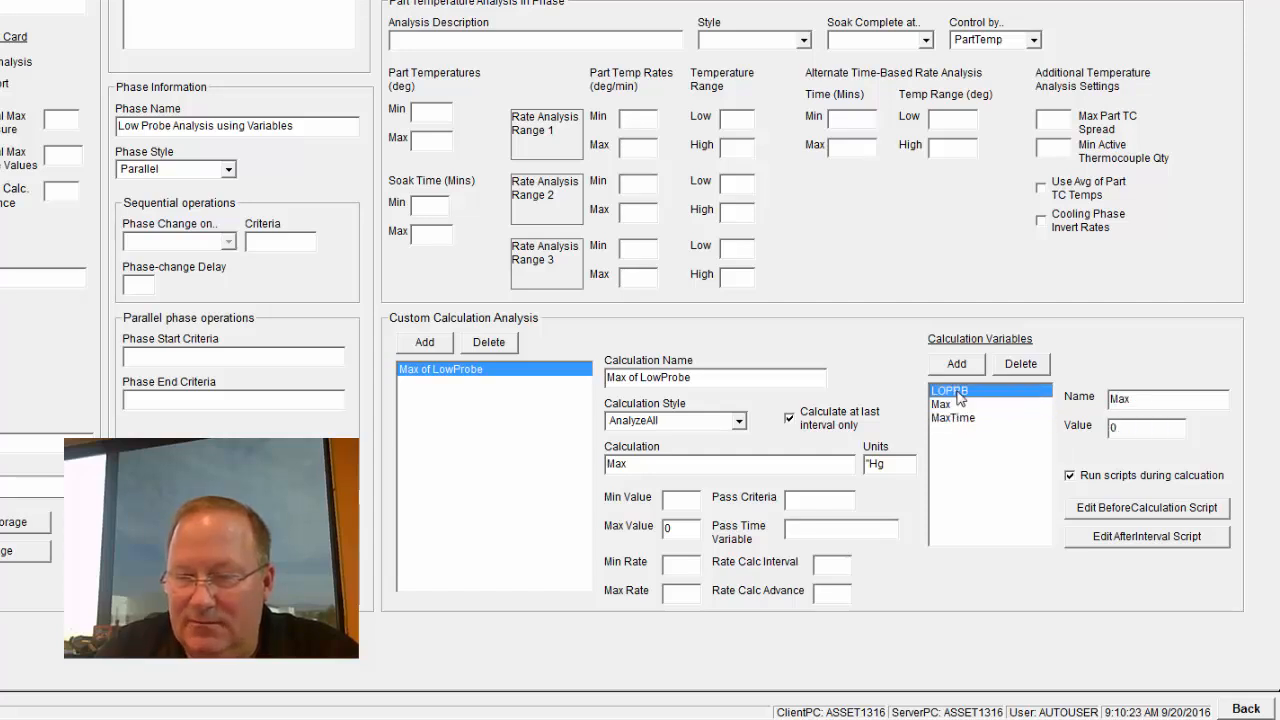
{"action": "left_click", "coordinate": [955, 405]}
{"action": "left_click", "coordinate": [958, 418]}
{"action": "left_click", "coordinate": [956, 405]}
{"action": "left_click", "coordinate": [955, 391]}
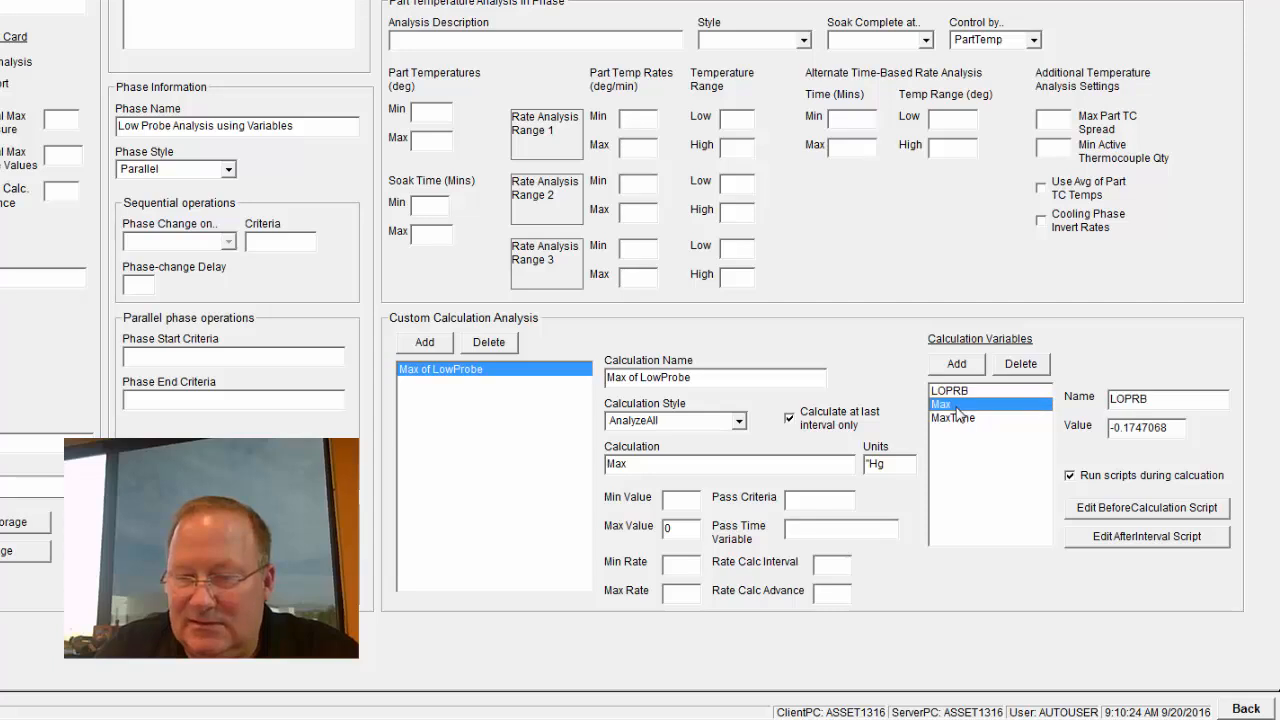
- Add a calculation variable named Min directly after Max in the Max of LowProbe calculation
{"action": "left_click", "coordinate": [956, 405]}
{"action": "left_click", "coordinate": [957, 364]}
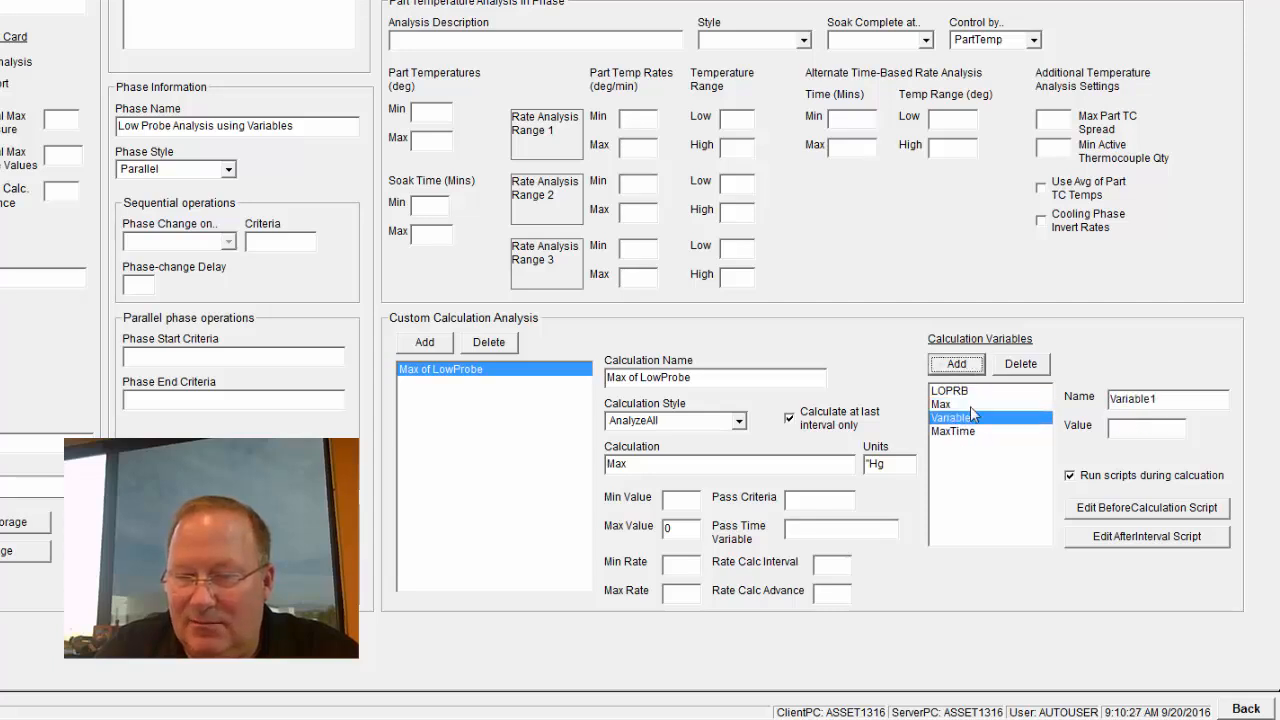
{"action": "double_click", "coordinate": [1113, 399]}
{"action": "type", "text": "Min"}
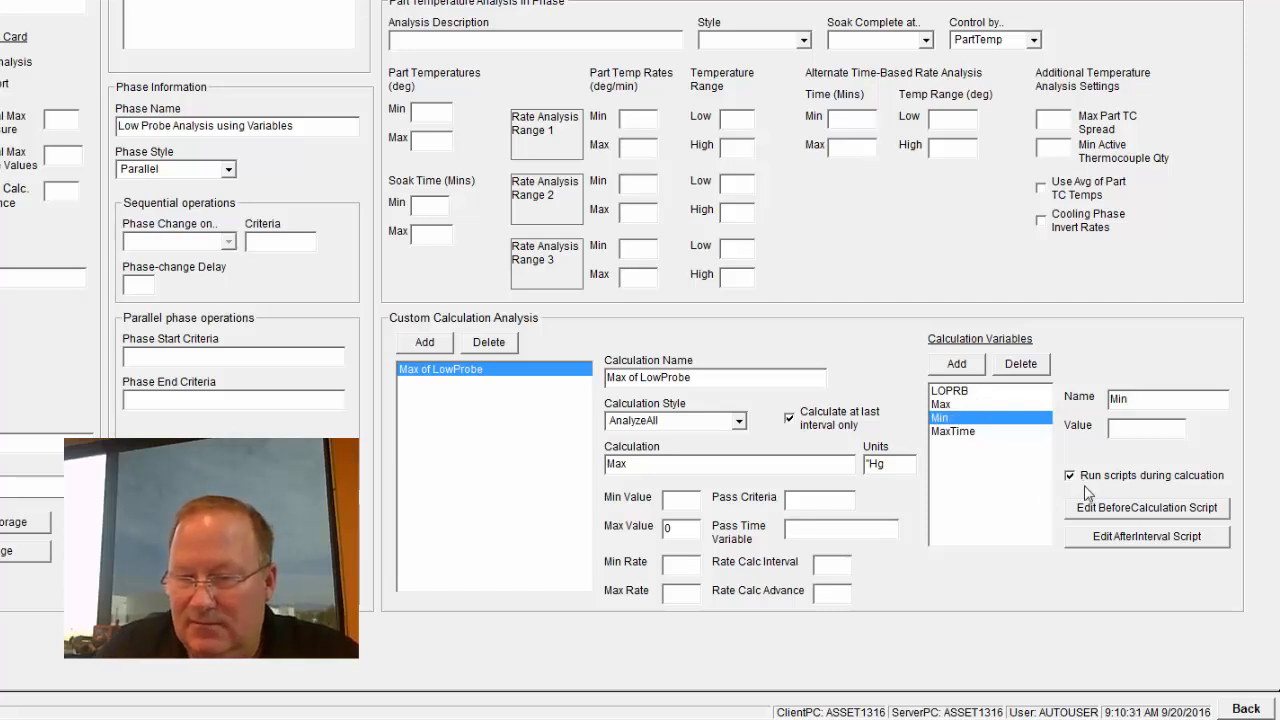
{"action": "left_click", "coordinate": [962, 404]}
{"action": "left_click", "coordinate": [960, 418]}
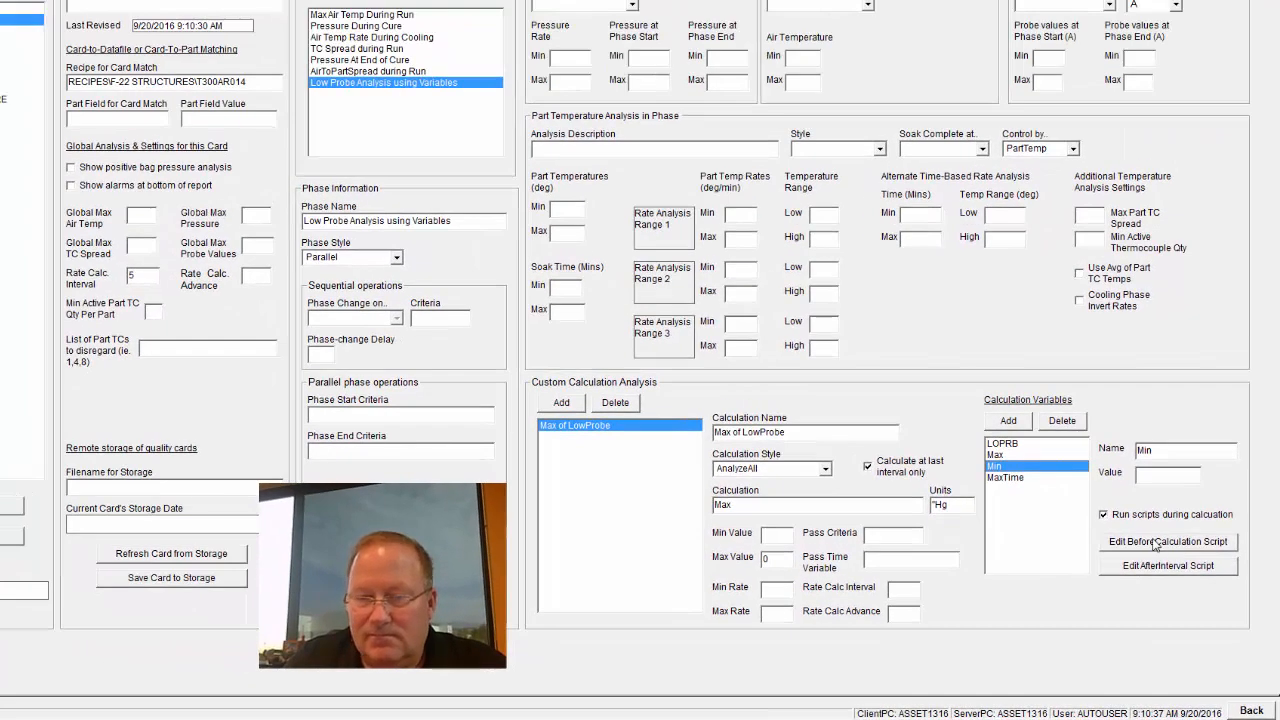
- Add the line Me.Min\Value = 0 below the Max line in the BeforeCalculation script and keep the changes
{"action": "left_click", "coordinate": [1152, 510]}
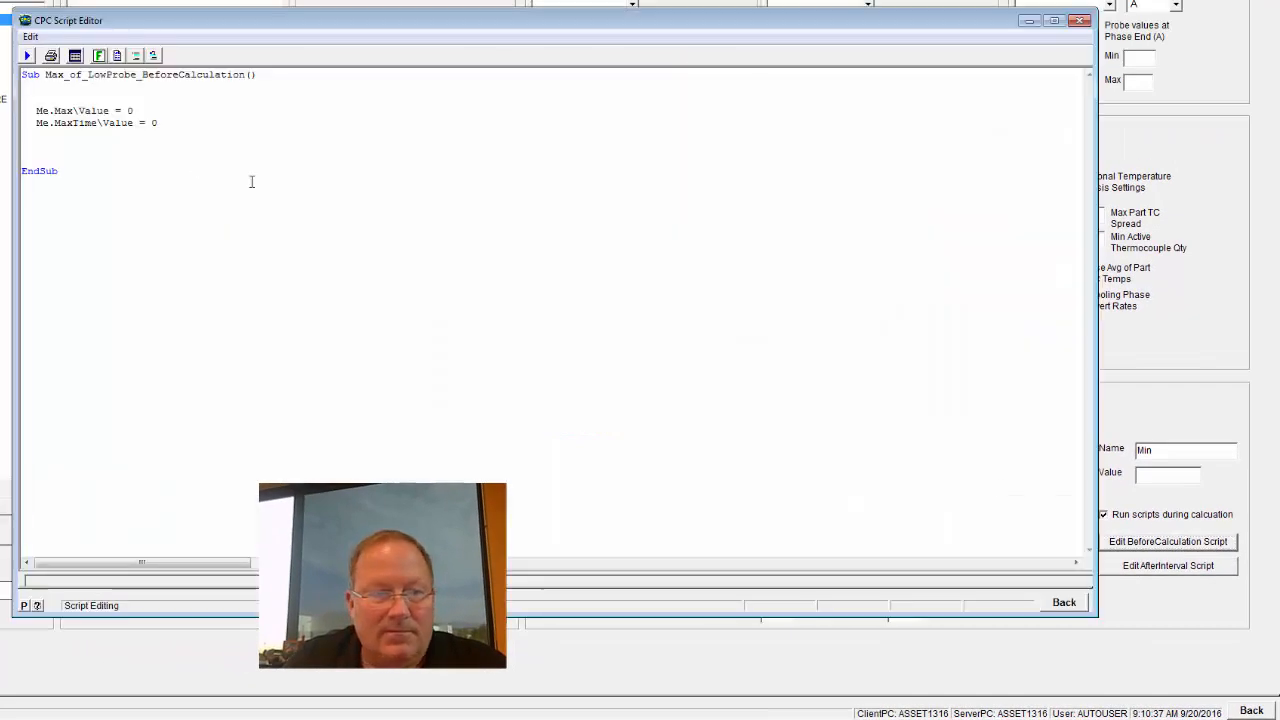
{"action": "left_click", "coordinate": [166, 110]}
{"action": "key", "text": "Return"}
{"action": "type", "text": "Me.m"}
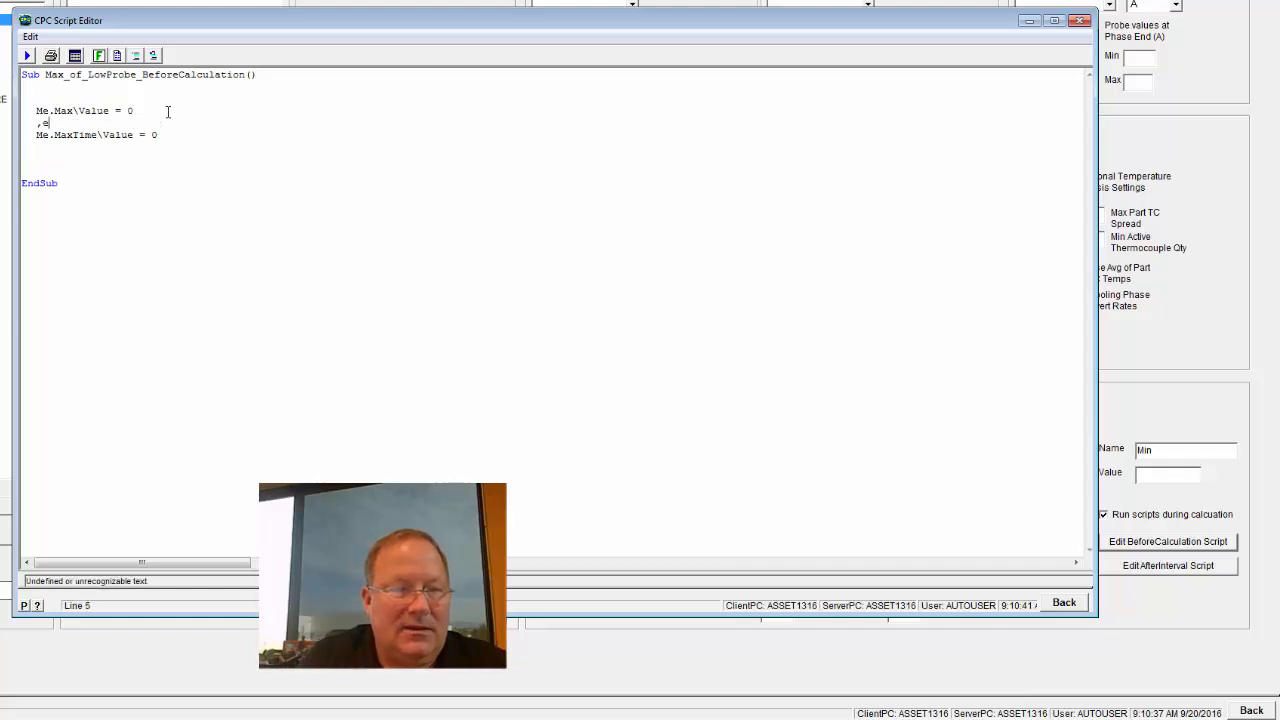
{"action": "type", "text": "in"}
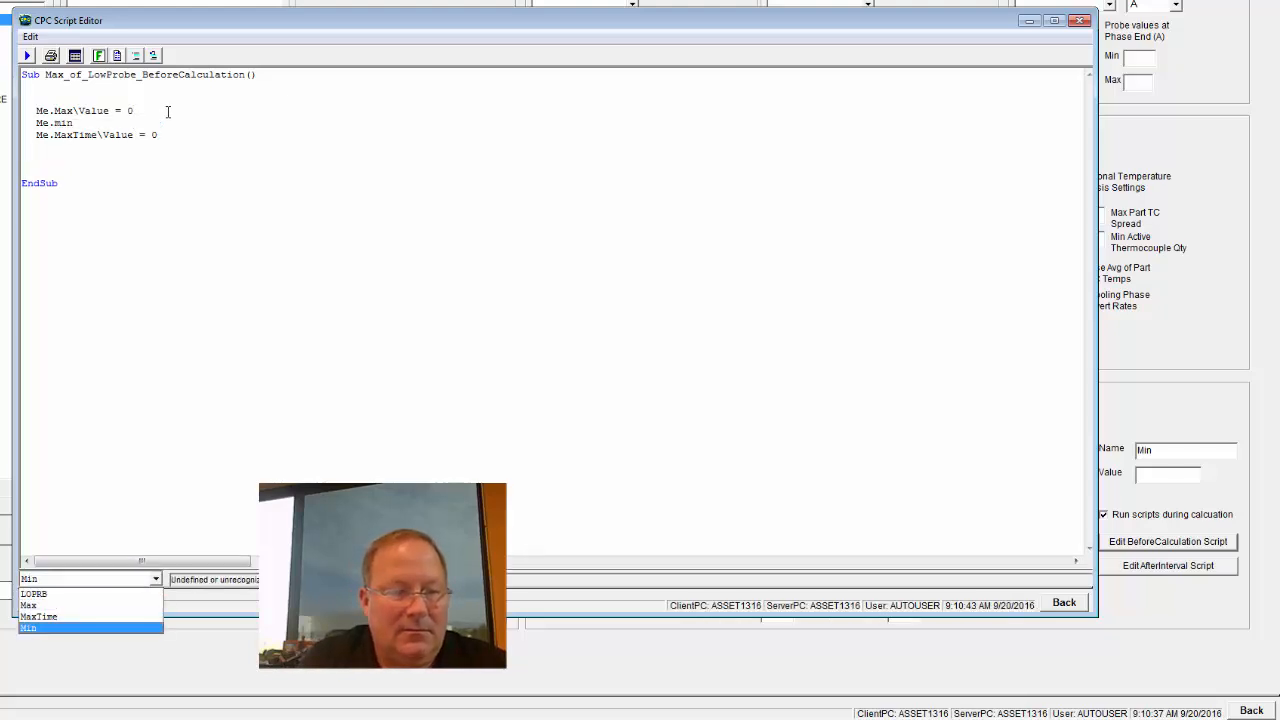
{"action": "key", "text": "Return"}
{"action": "type", "text": "\\Value = 0"}
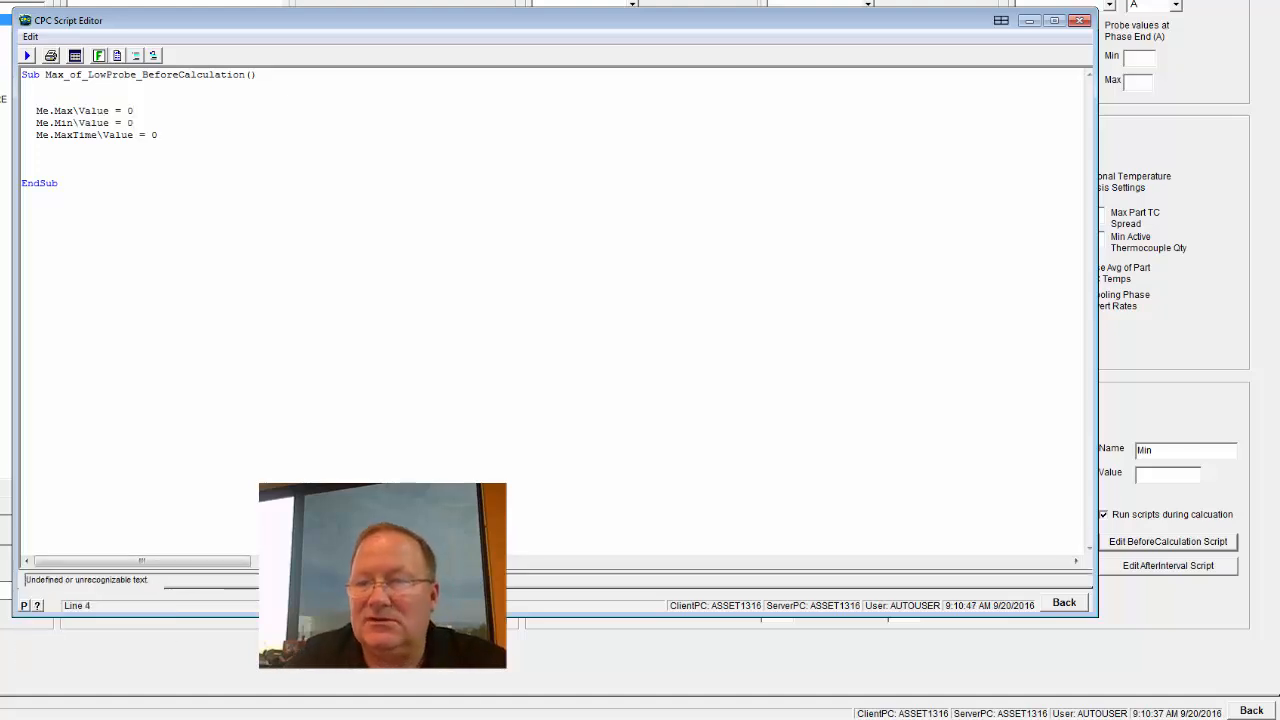
{"action": "left_click", "coordinate": [1079, 22]}
{"action": "left_click", "coordinate": [584, 352]}
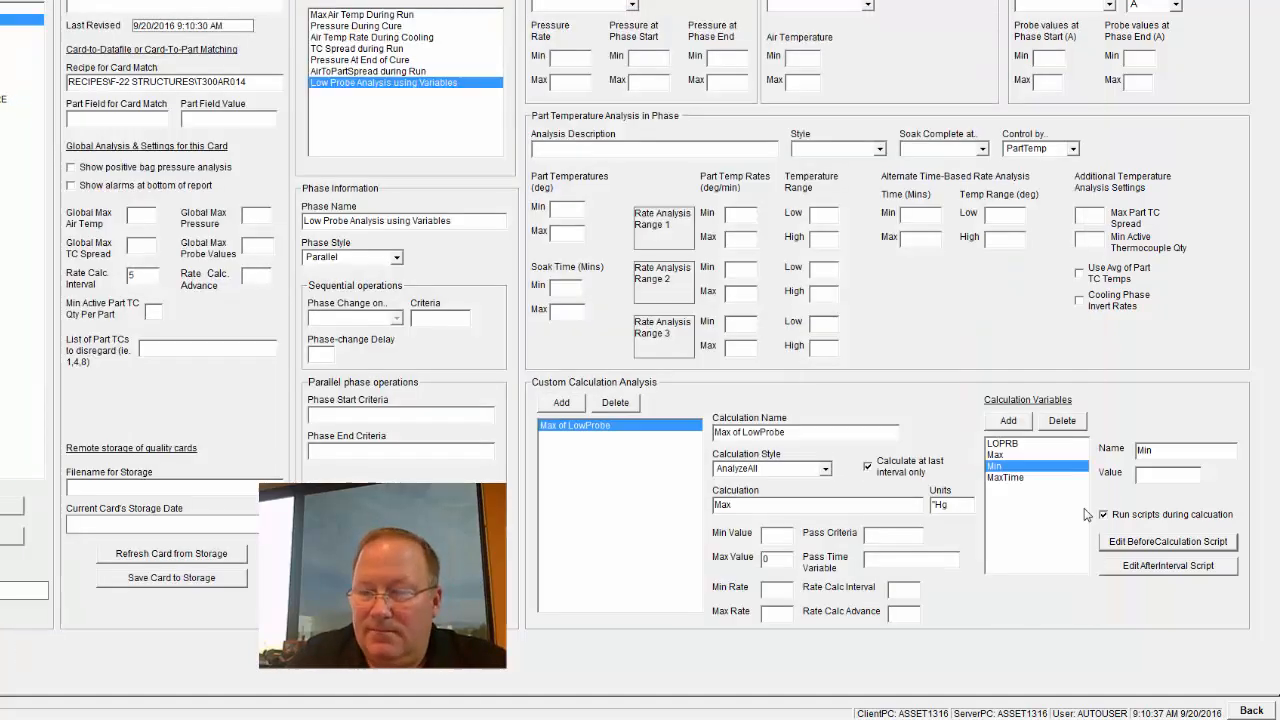
- Duplicate the If...EndIf block that tracks the maximum below itself in the AfterInterval script
{"action": "left_click", "coordinate": [1168, 565]}
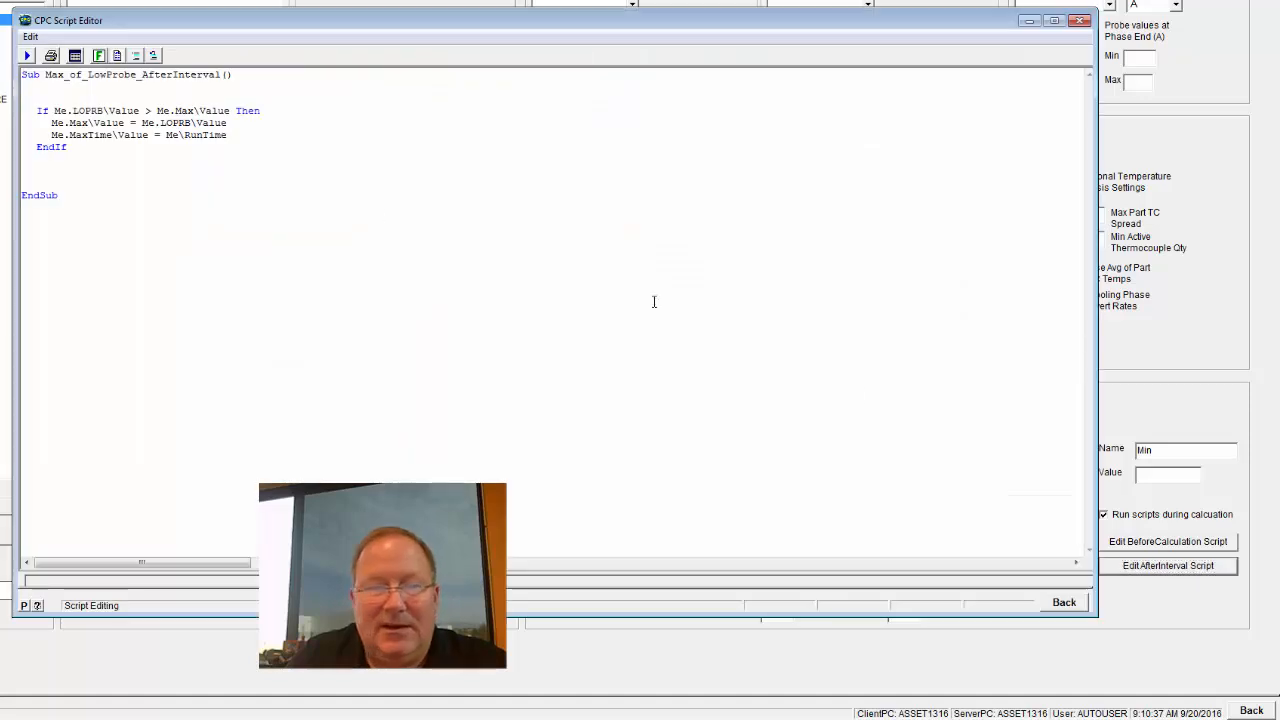
{"action": "left_click", "coordinate": [244, 148]}
{"action": "left_click_drag", "start_coordinate": [36, 110], "coordinate": [79, 147]}
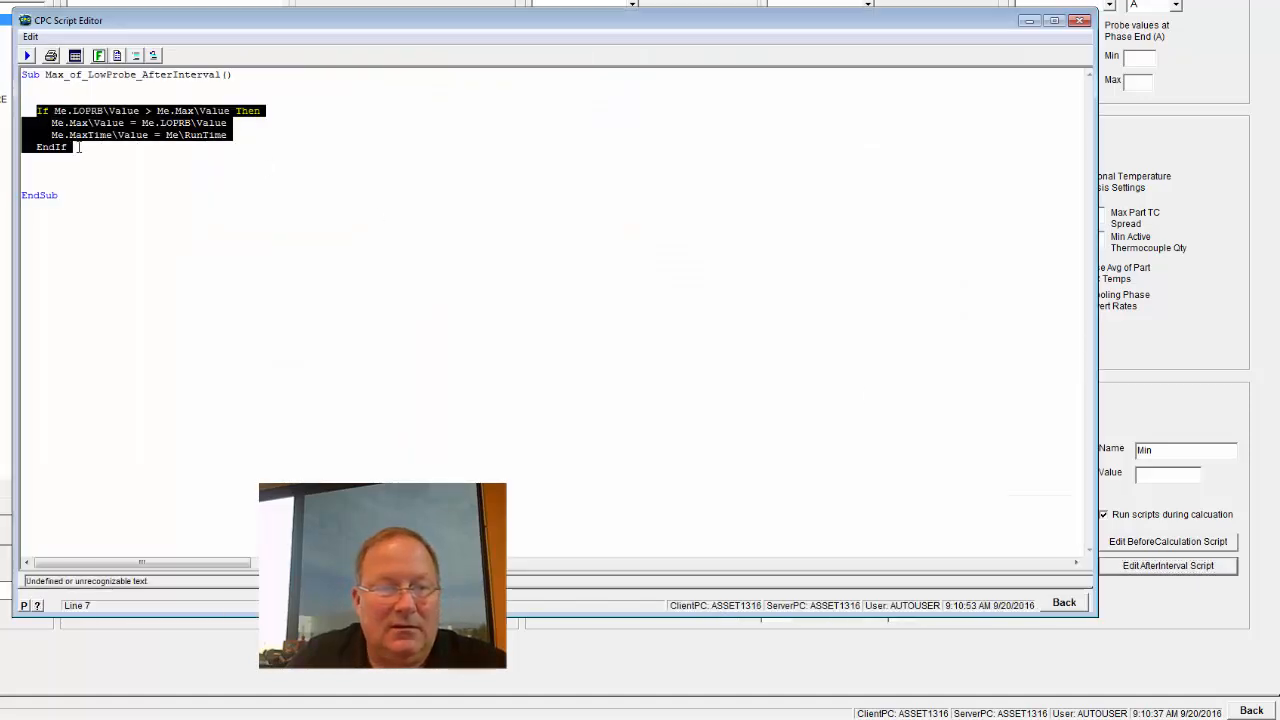
{"action": "key", "text": "ctrl+c"}
{"action": "left_click", "coordinate": [114, 157]}
{"action": "key", "text": "Return"}
{"action": "key", "text": "Return"}
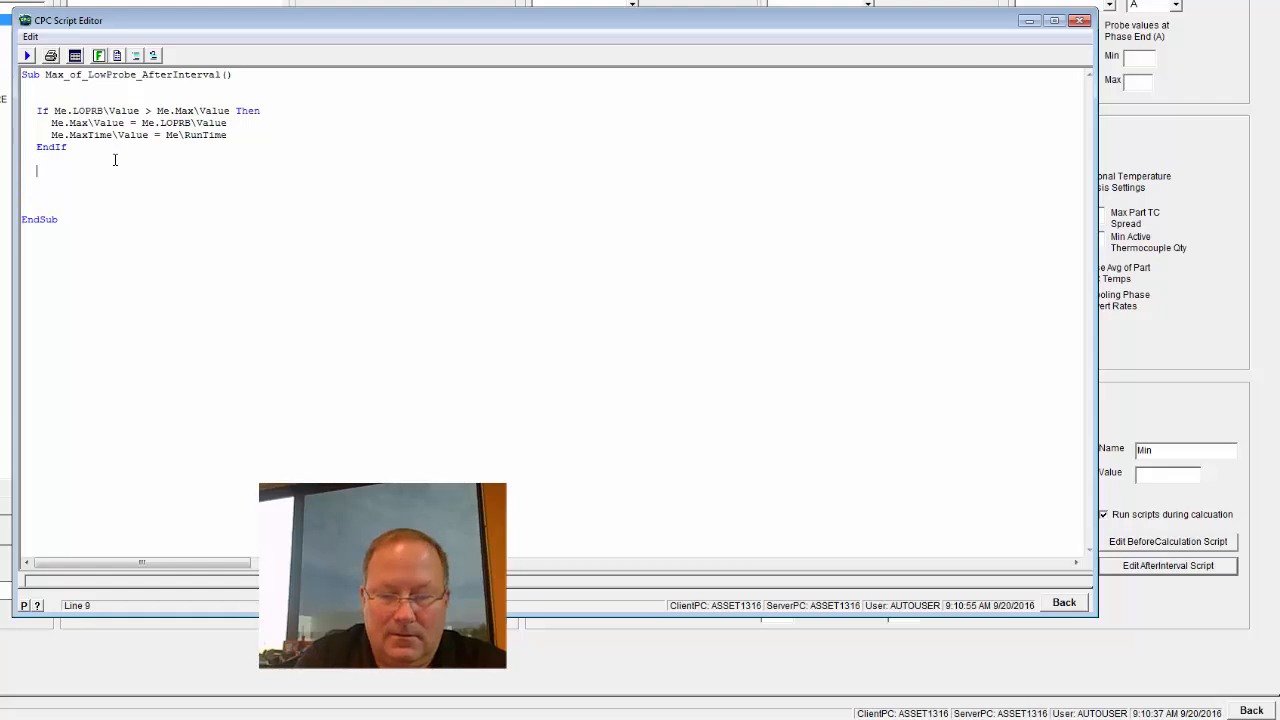
{"action": "key", "text": "ctrl+v"}
- Change the copied block's condition to If Me.LOPRB\Value < Me.Min\Value Then
{"action": "double_click", "coordinate": [149, 170]}
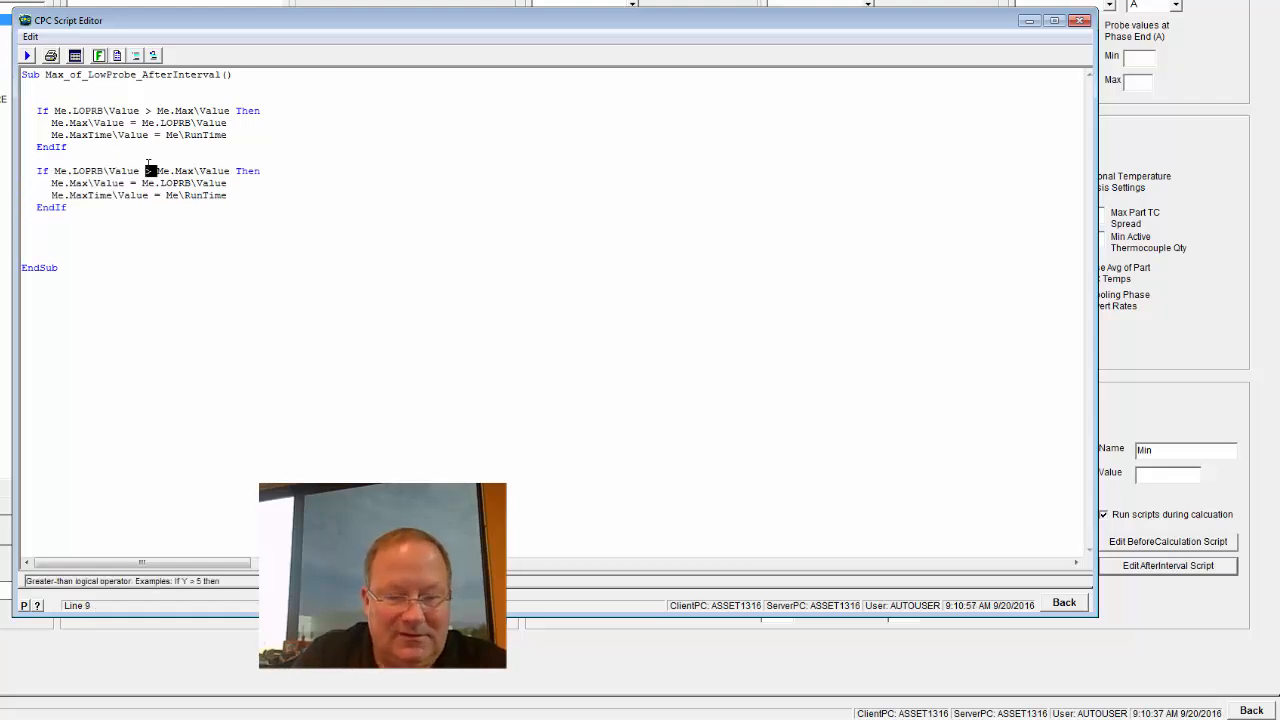
{"action": "type", "text": "<"}
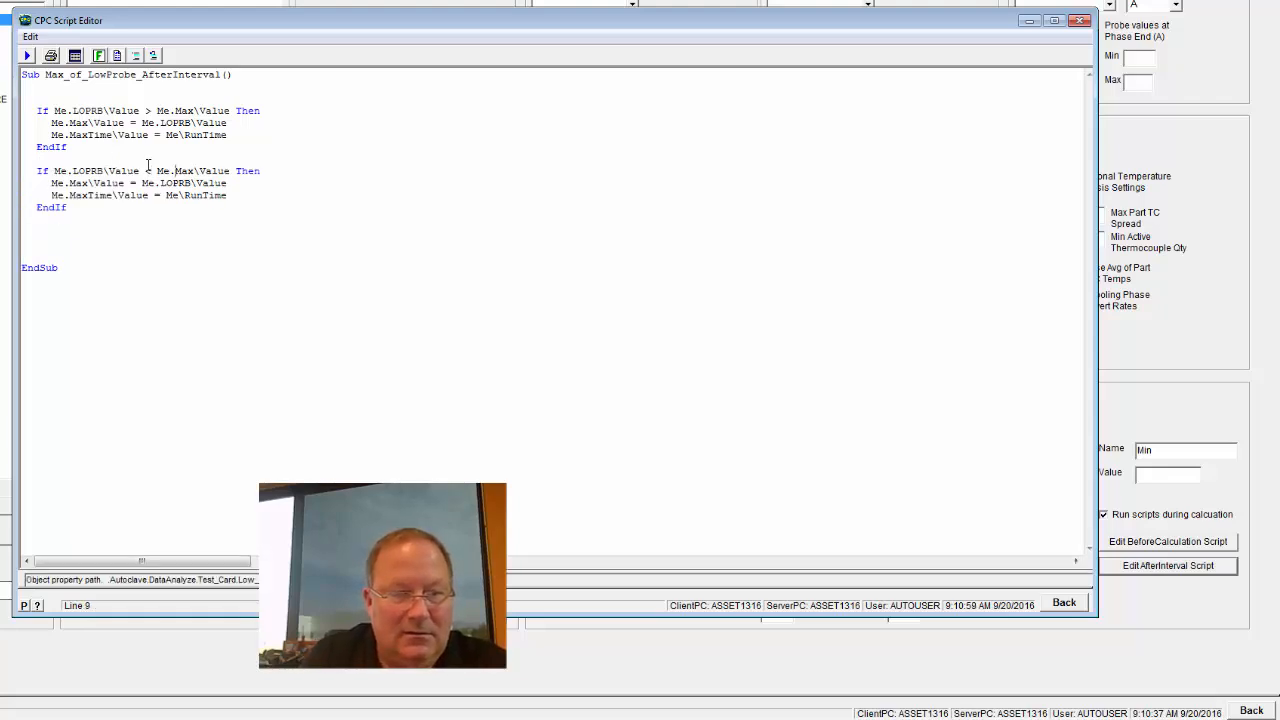
{"action": "key", "text": "Delete"}
{"action": "key", "text": "Delete"}
{"action": "key", "text": "Delete"}
{"action": "type", "text": "Min"}
{"action": "key", "text": "Down"}
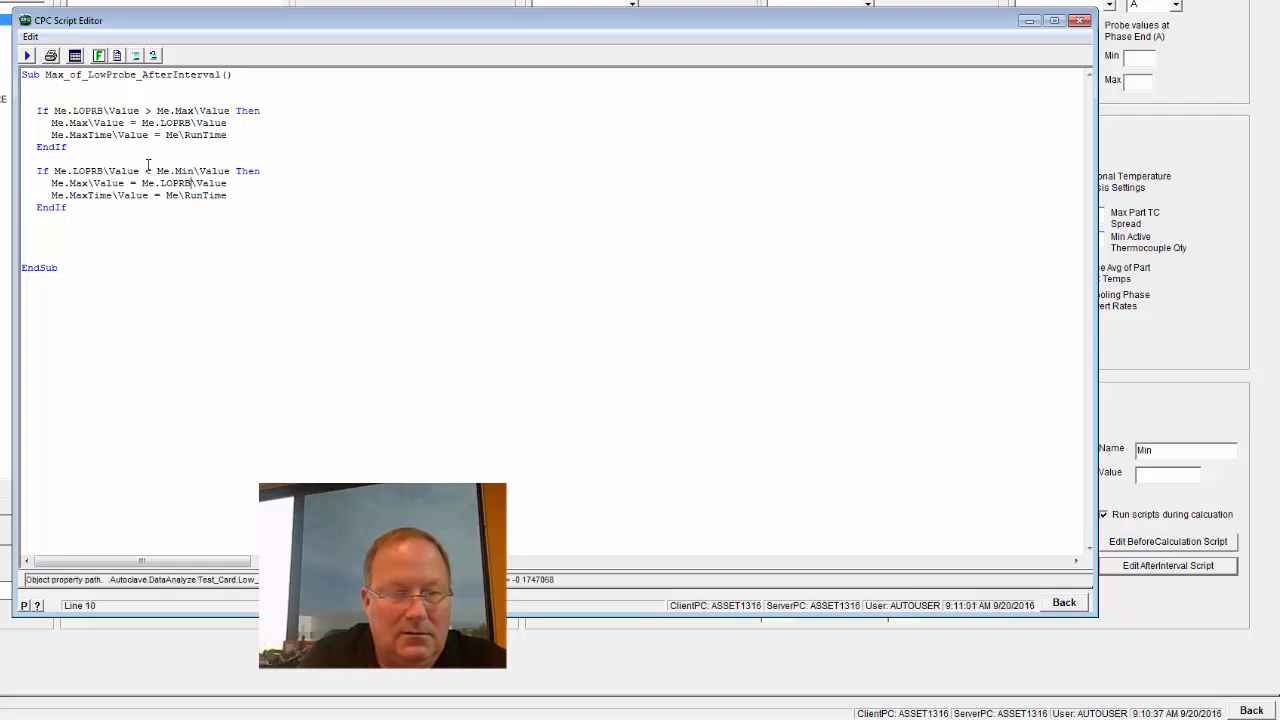
- Change the copied block's assignment to Me.Min\Value = Me.LOPRB\Value
{"action": "key", "text": "Left"}
{"action": "key", "text": "Left"}
{"action": "key", "text": "Left"}
{"action": "key", "text": "Left"}
{"action": "key", "text": "Left"}
{"action": "key", "text": "Left"}
{"action": "key", "text": "Left"}
{"action": "key", "text": "Left"}
{"action": "key", "text": "Left"}
{"action": "key", "text": "Left"}
{"action": "key", "text": "Left"}
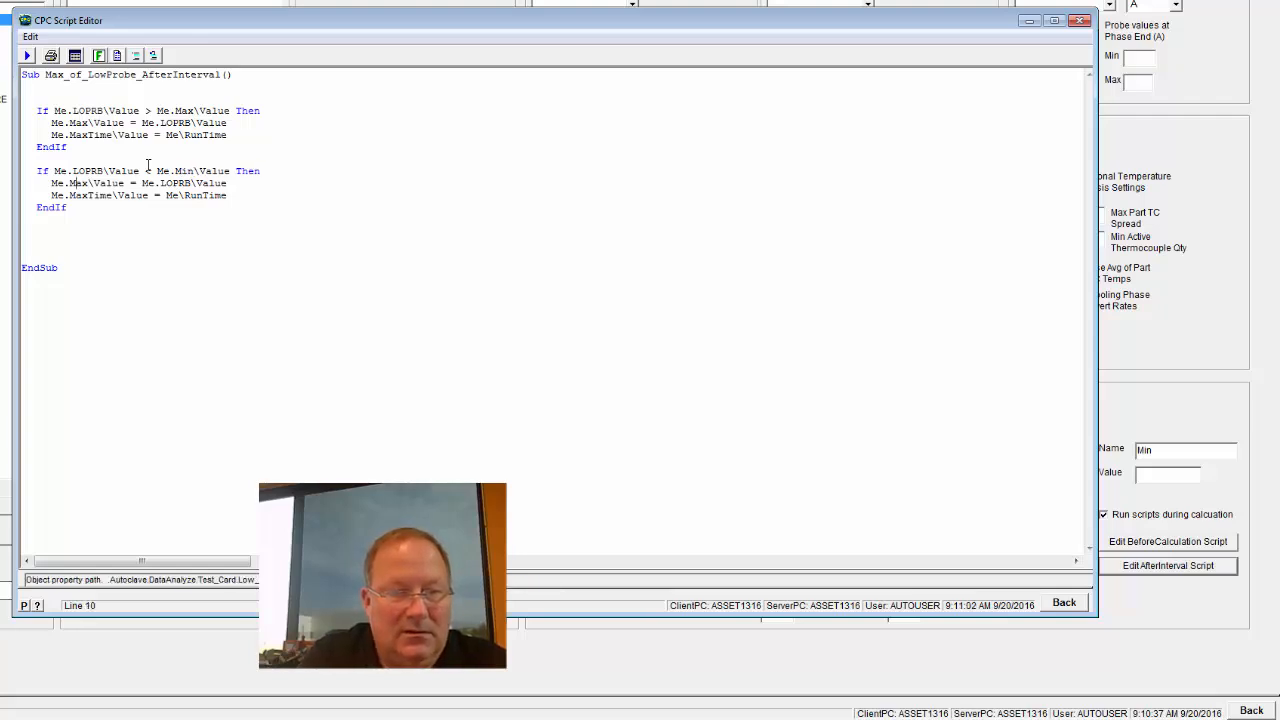
{"action": "key", "text": "Delete"}
{"action": "key", "text": "Delete"}
{"action": "key", "text": "Delete"}
{"action": "type", "text": "Min"}
{"action": "key", "text": "Right"}
{"action": "key", "text": "Right"}
{"action": "key", "text": "Right"}
{"action": "key", "text": "Right"}
{"action": "key", "text": "Right"}
{"action": "key", "text": "Right"}
{"action": "key", "text": "Right"}
{"action": "key", "text": "Right"}
{"action": "key", "text": "Right"}
{"action": "key", "text": "Right"}
{"action": "key", "text": "Right"}
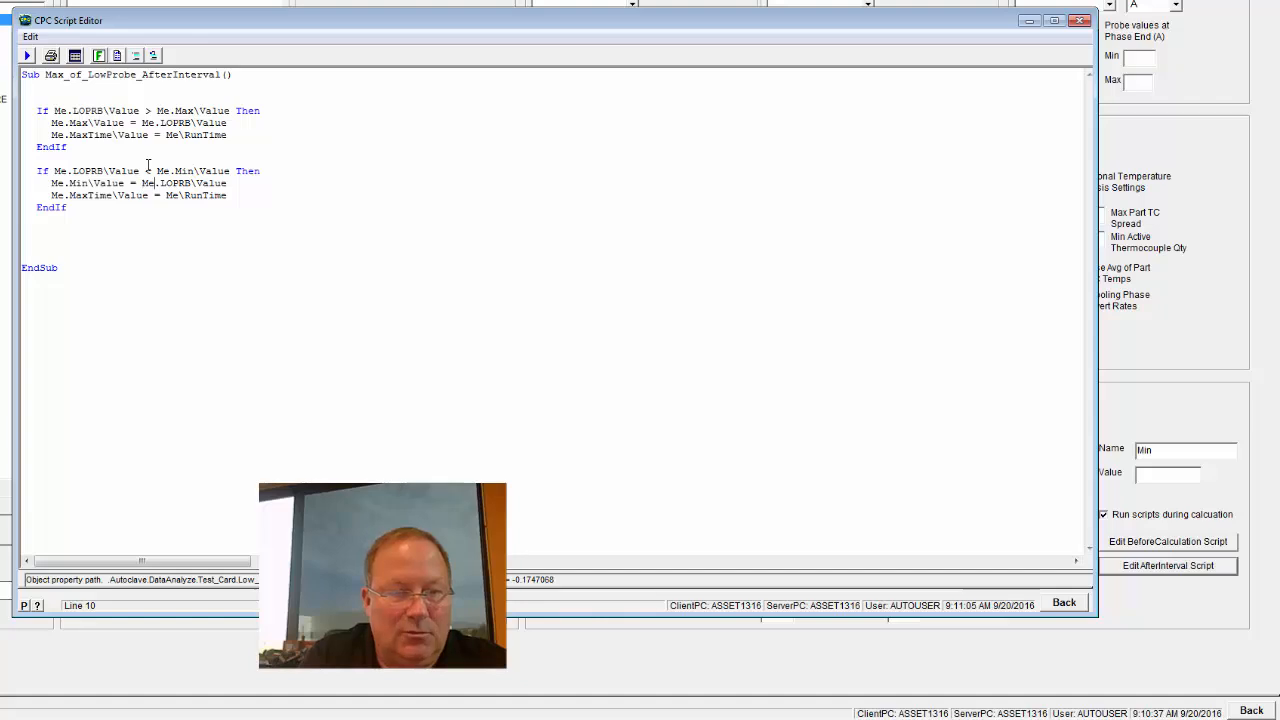
- Delete the MaxTime line from the copied block and keep the AfterInterval script changes
{"action": "key", "text": "Down"}
{"action": "key", "text": "Home"}
{"action": "key", "text": "shift+Down"}
{"action": "key", "text": "Delete"}
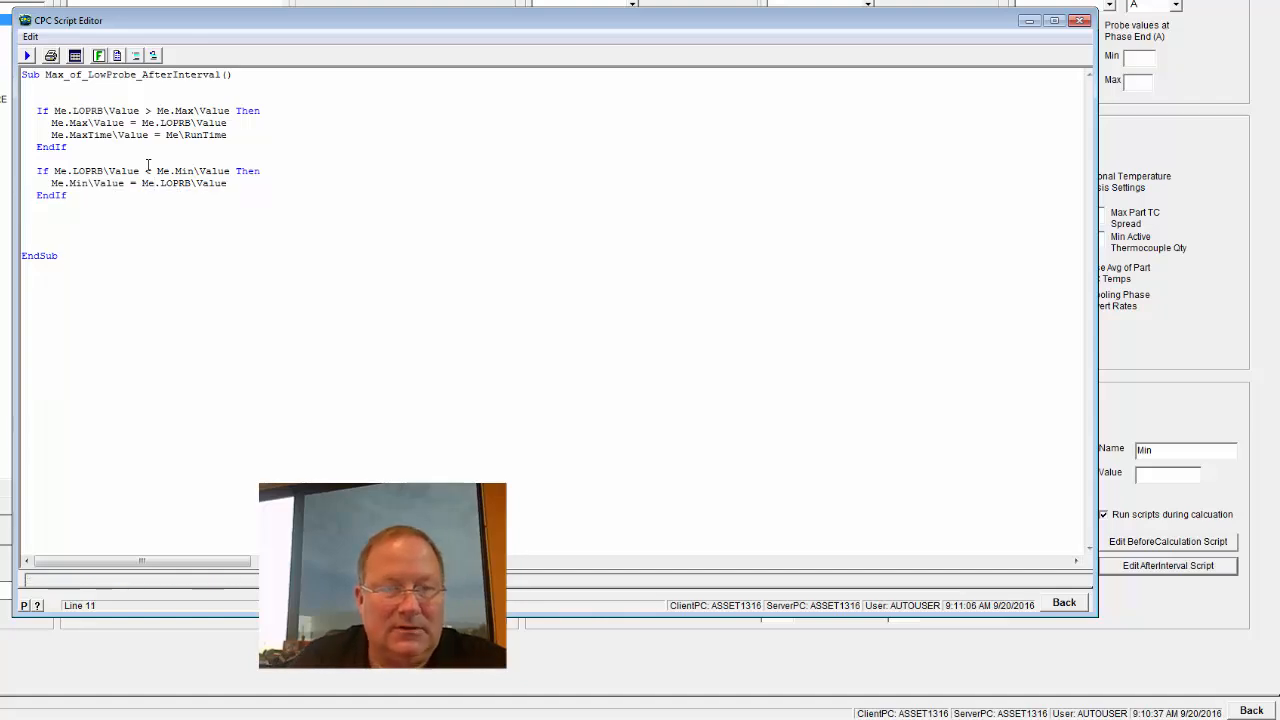
{"action": "left_click", "coordinate": [1080, 21]}
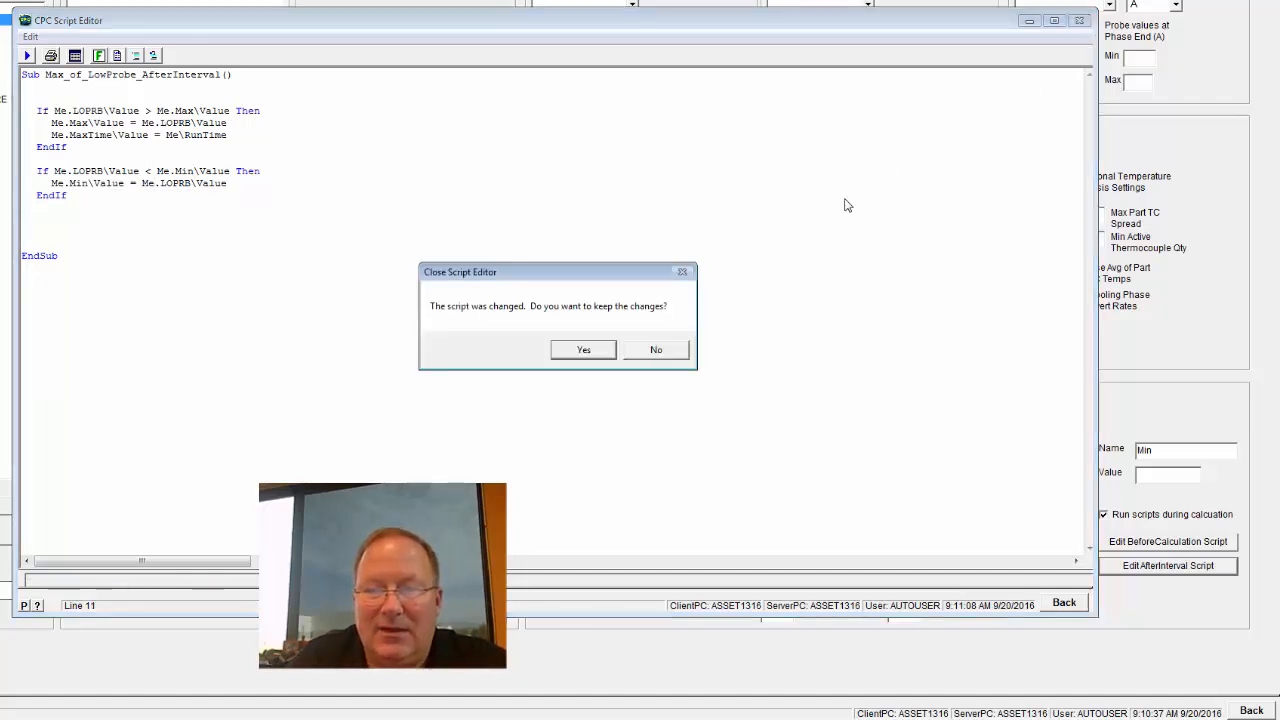
{"action": "left_click", "coordinate": [584, 350]}
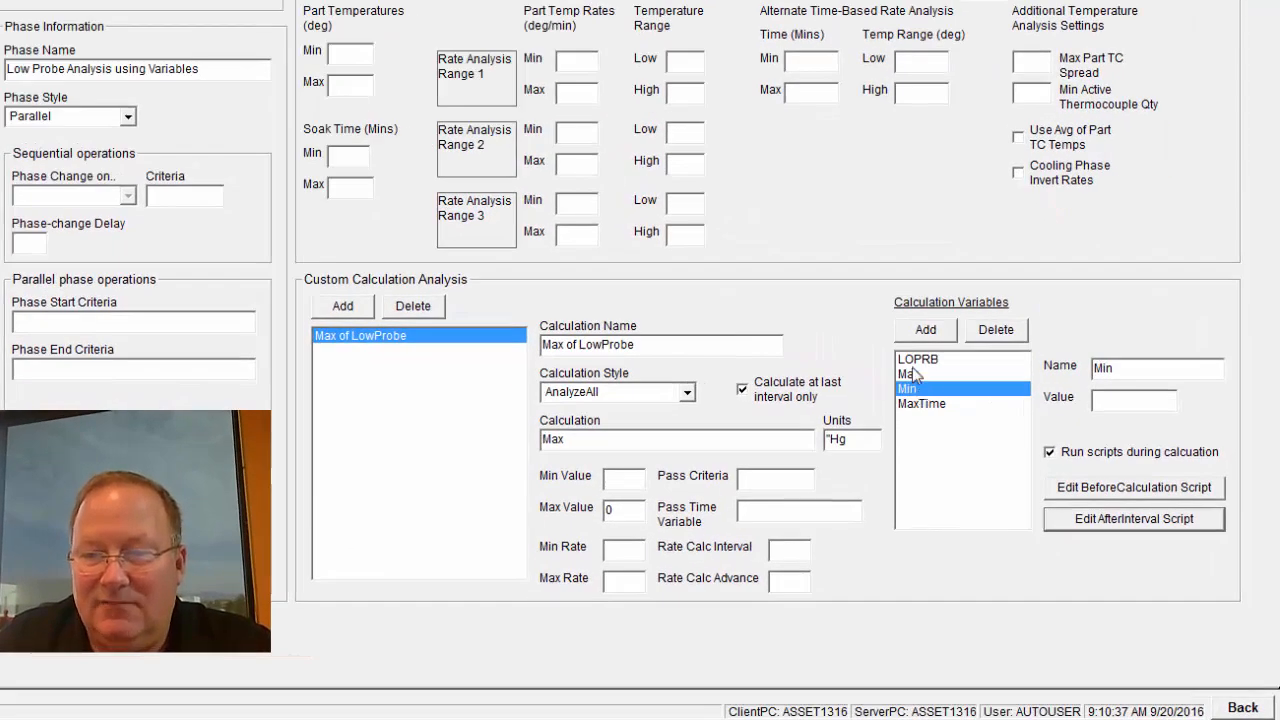
- Set the Max of LowProbe calculation expression to Min and its minimum value to -30
{"action": "left_click", "coordinate": [997, 454]}
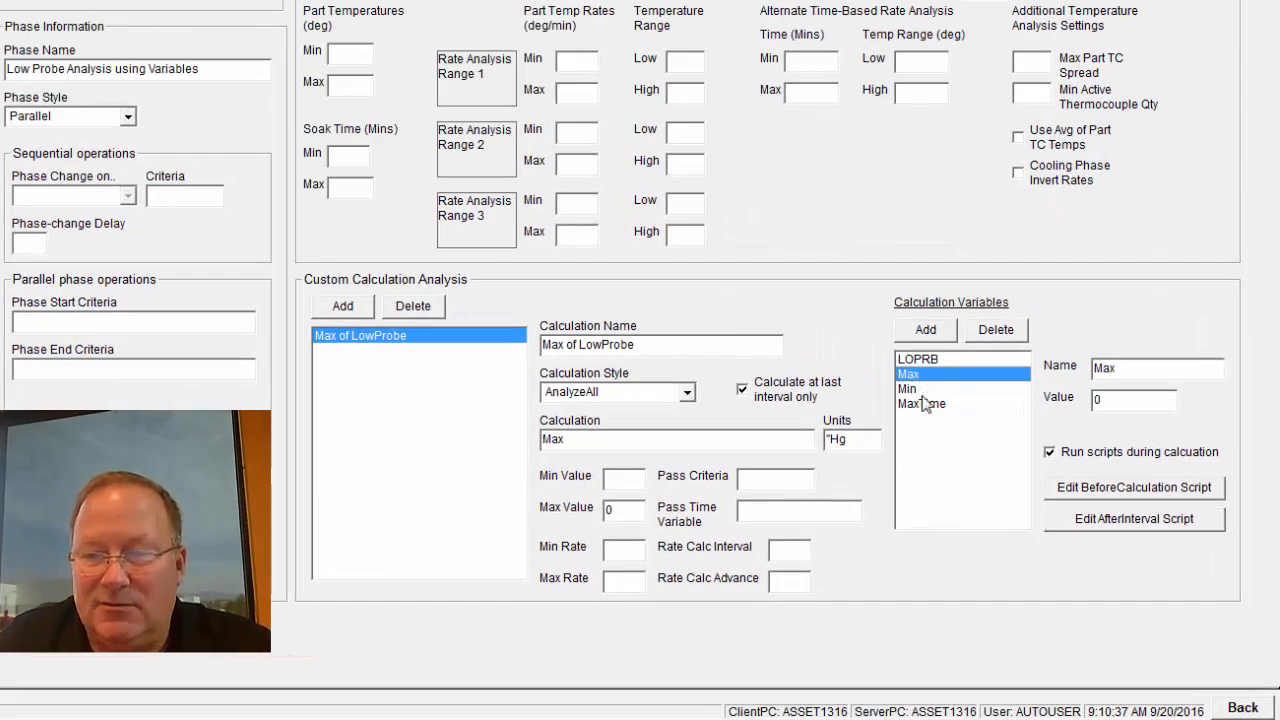
{"action": "left_click", "coordinate": [921, 403]}
{"action": "left_click", "coordinate": [912, 389]}
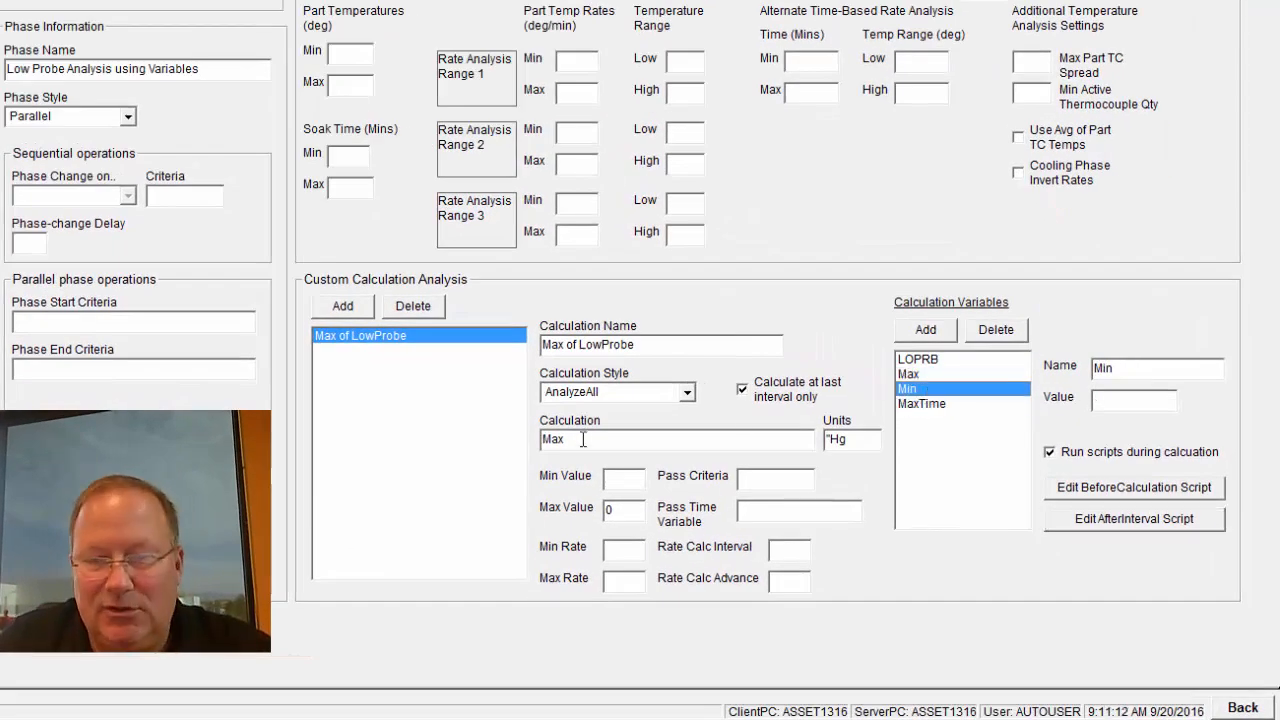
{"action": "left_click_drag", "start_coordinate": [583, 439], "coordinate": [517, 416]}
{"action": "type", "text": "Min"}
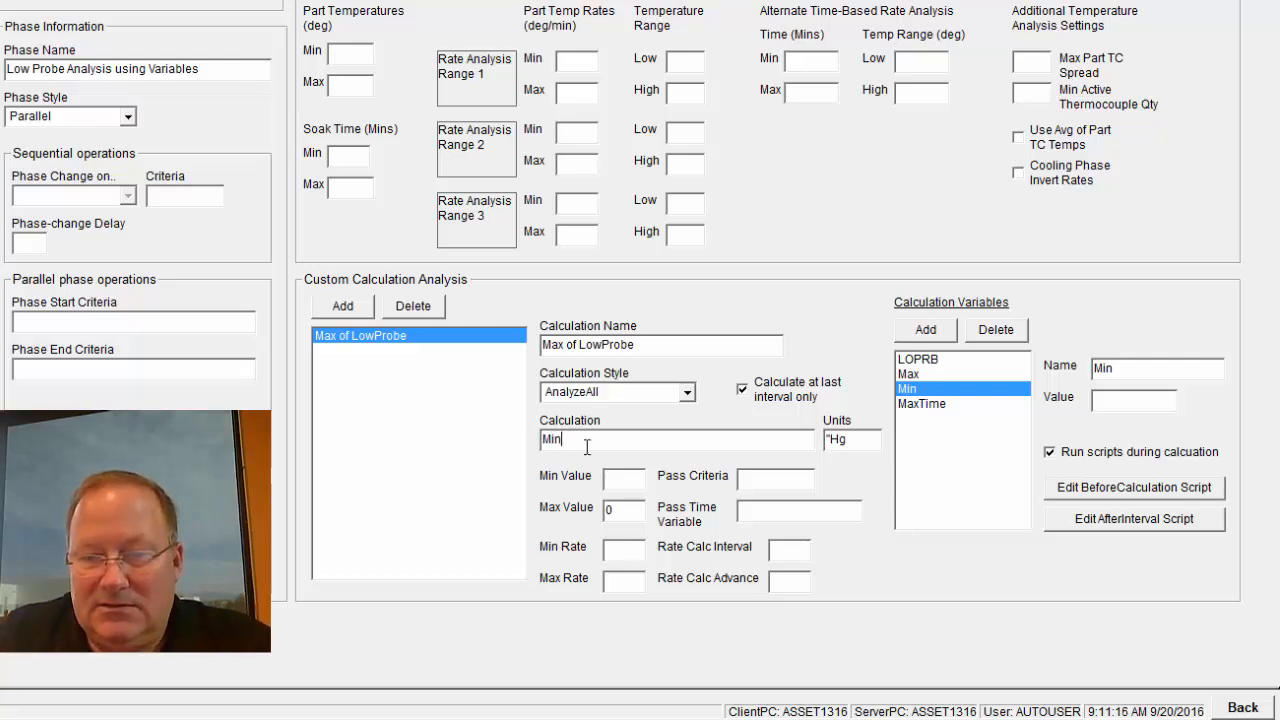
{"action": "left_click", "coordinate": [637, 481]}
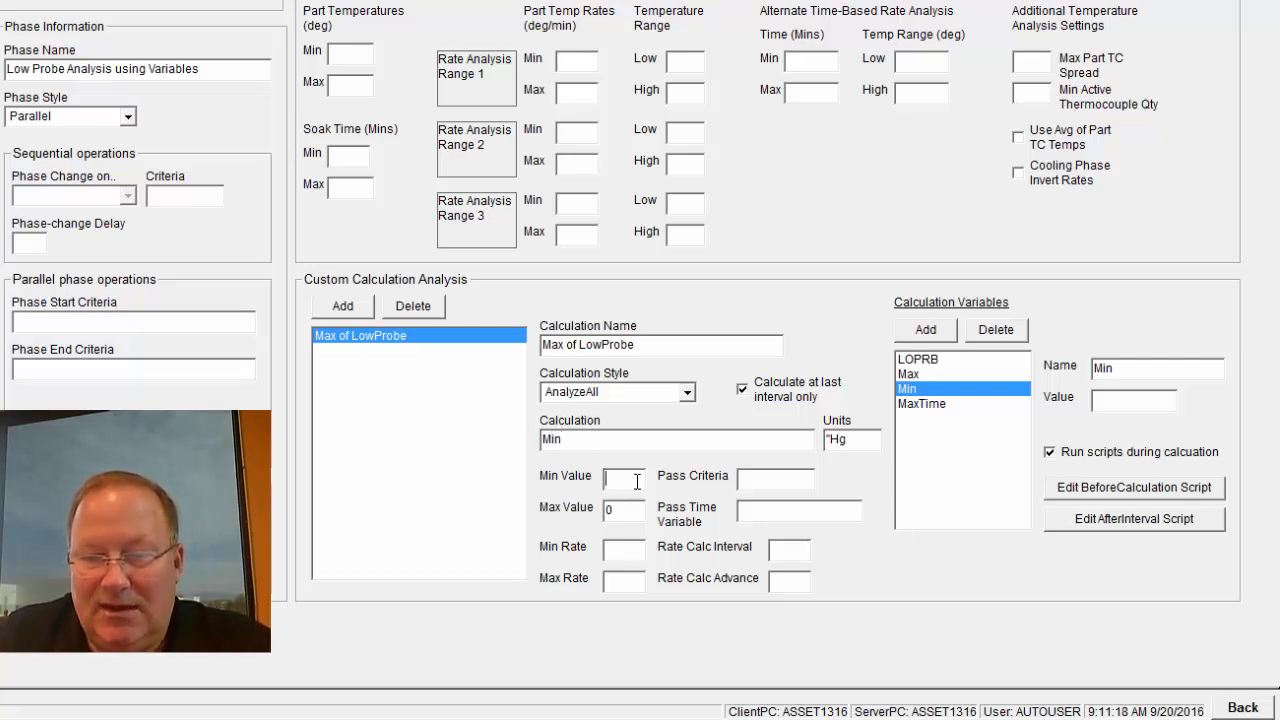
{"action": "type", "text": "-30"}
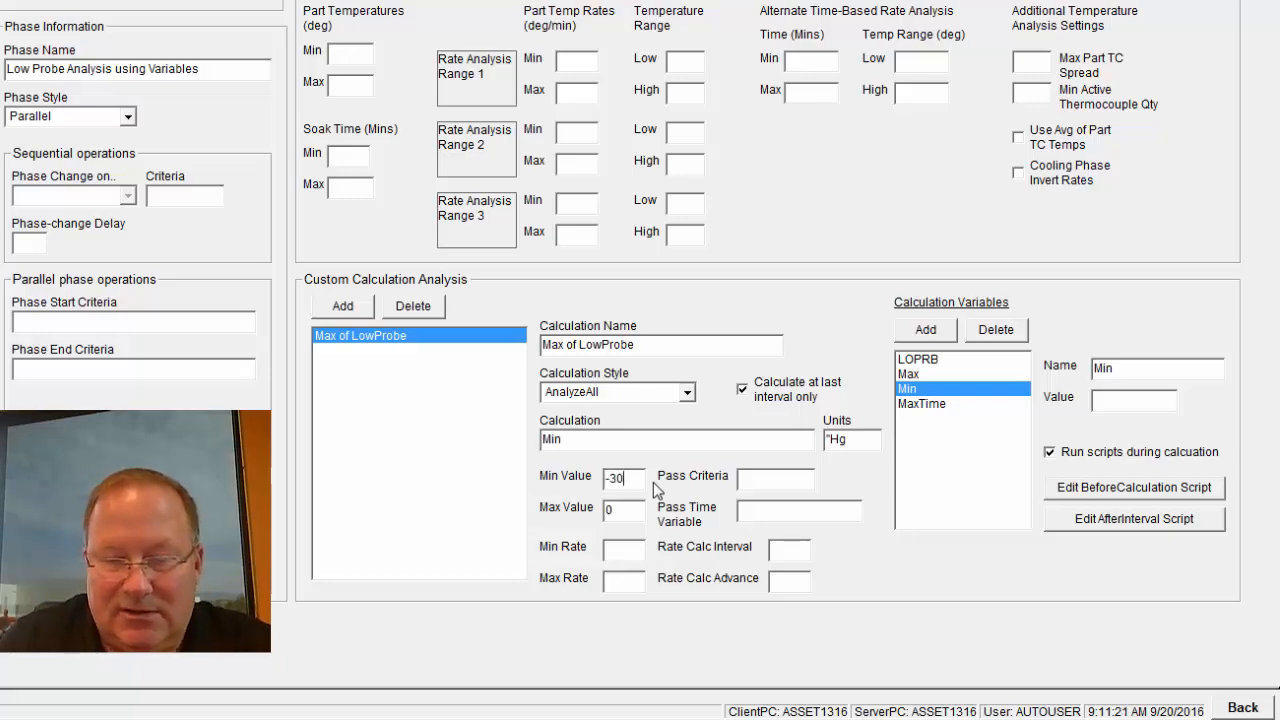
{"action": "left_click", "coordinate": [402, 337]}
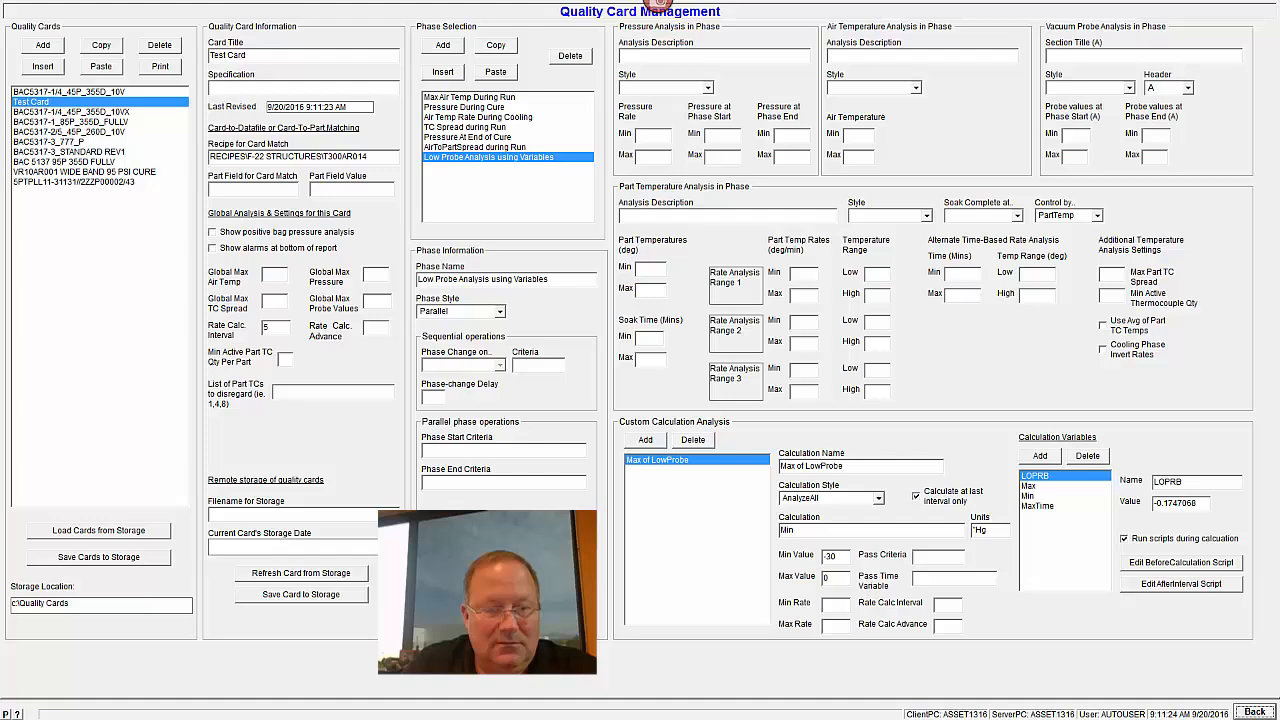
- Return to the batch quality report and examine the low probe analysis result
{"action": "left_click", "coordinate": [1251, 709]}
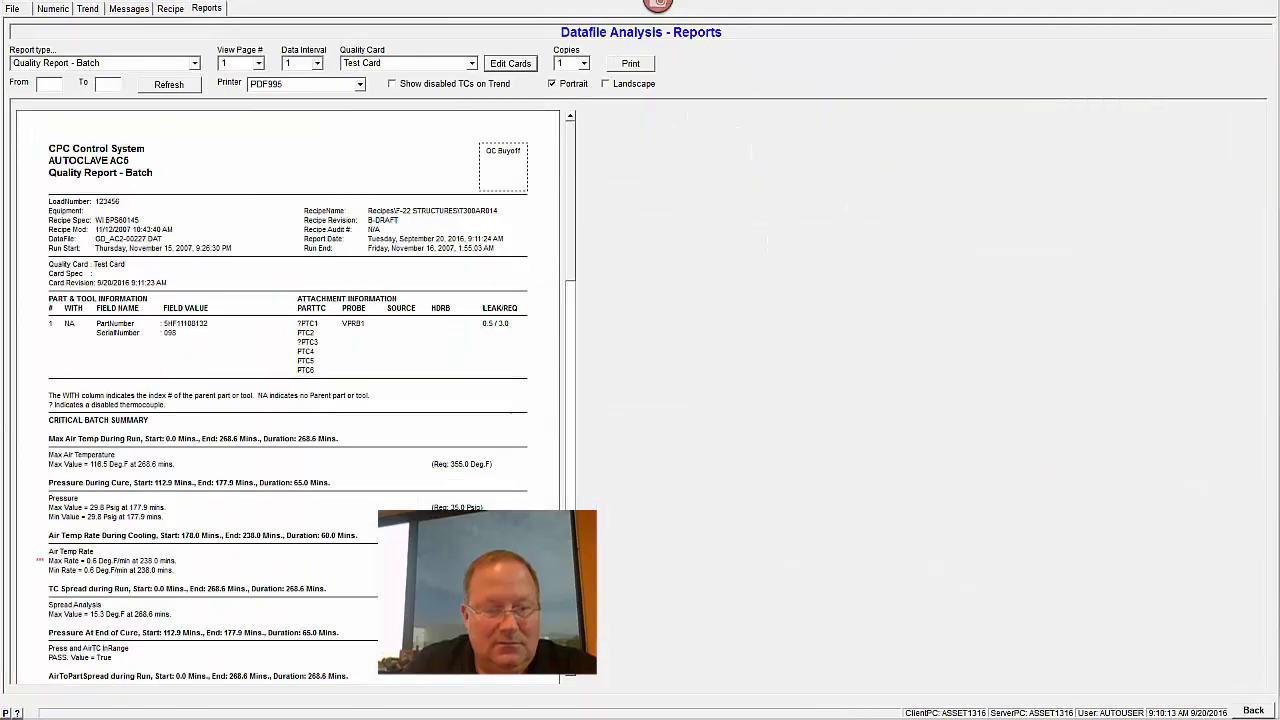
{"action": "scroll", "coordinate": [570, 280], "scroll_direction": "down", "scroll_amount": 5}
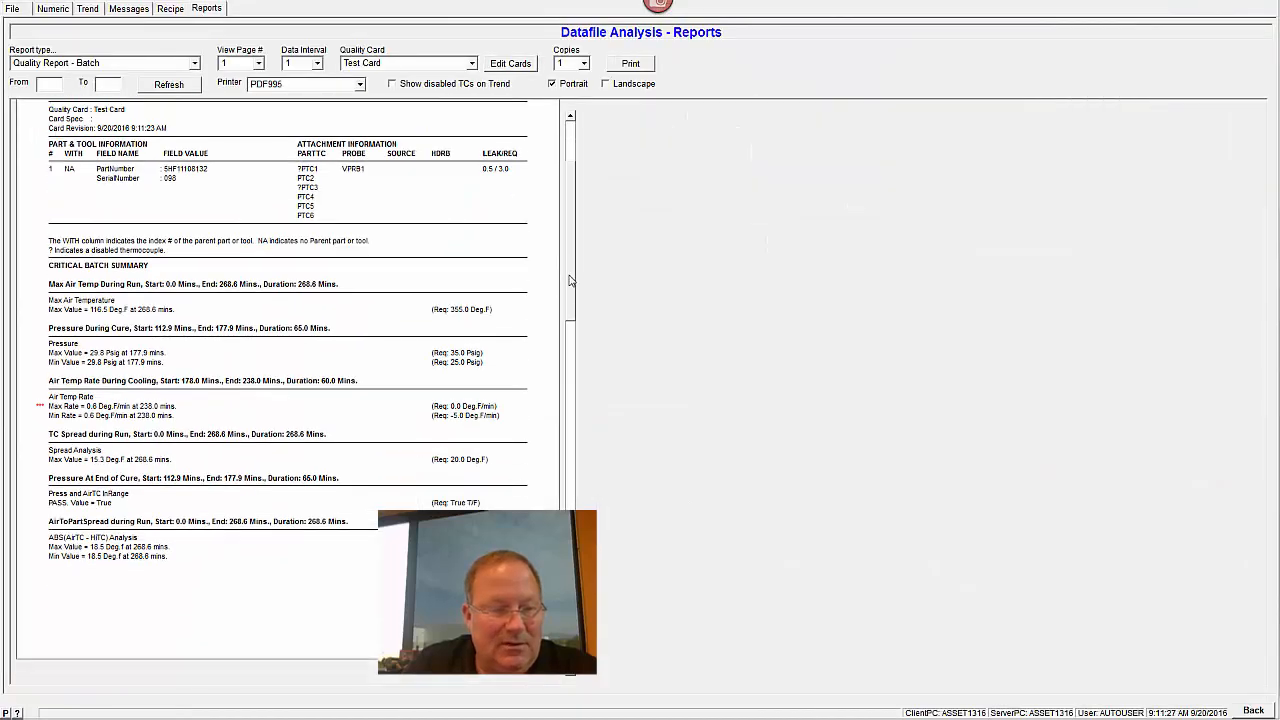
{"action": "scroll", "coordinate": [570, 280], "scroll_direction": "down", "scroll_amount": 10}
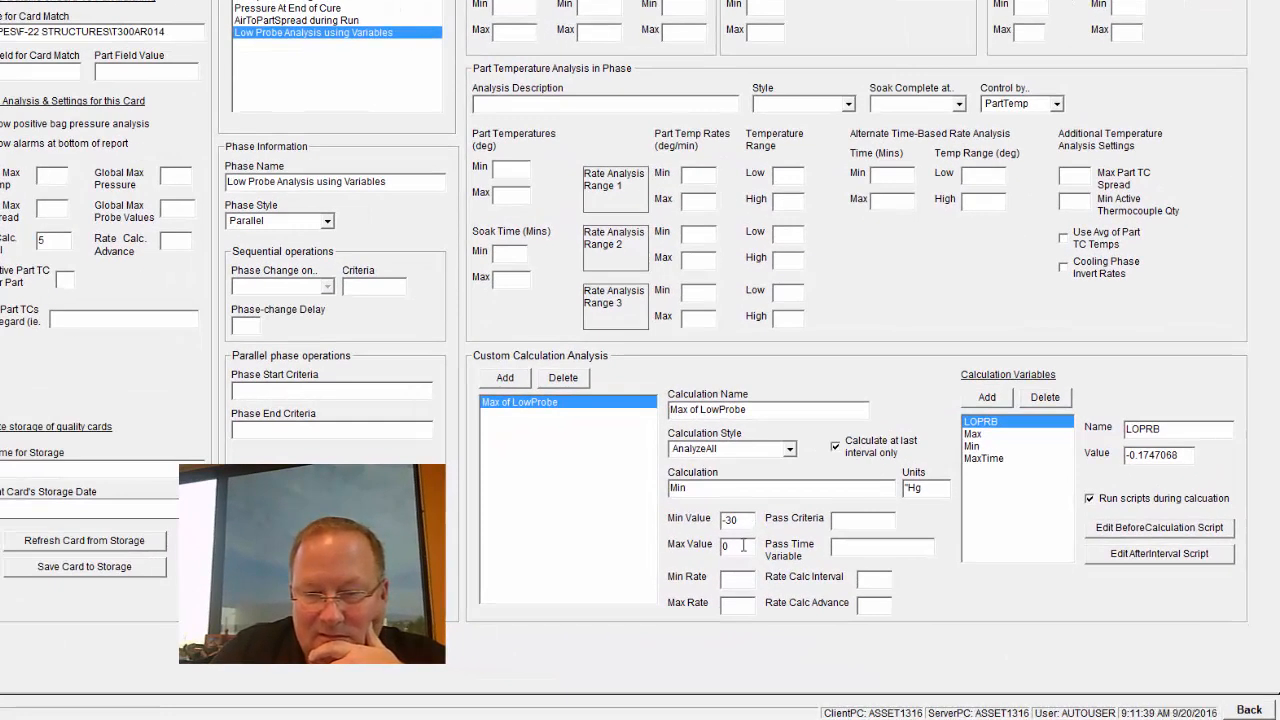
- Replace the calculation's minimum and maximum value limits with the pass criteria <30 and return to the batch quality report
{"action": "double_click", "coordinate": [742, 545]}
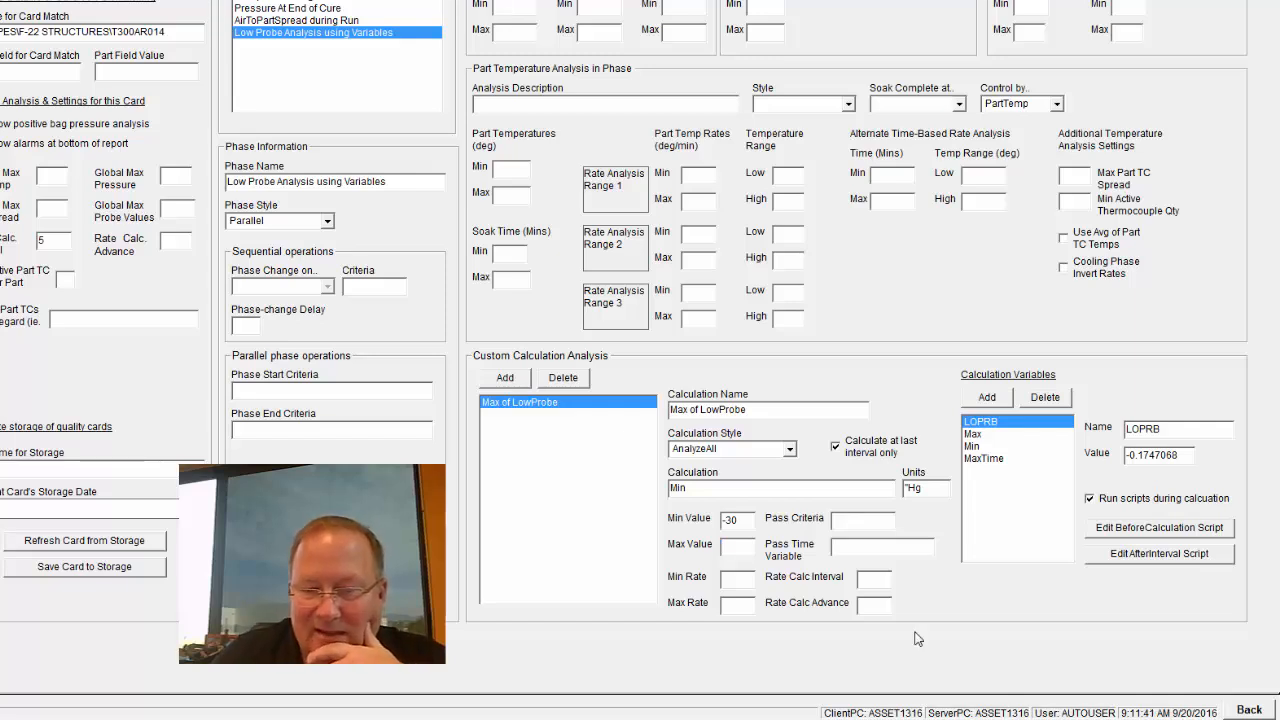
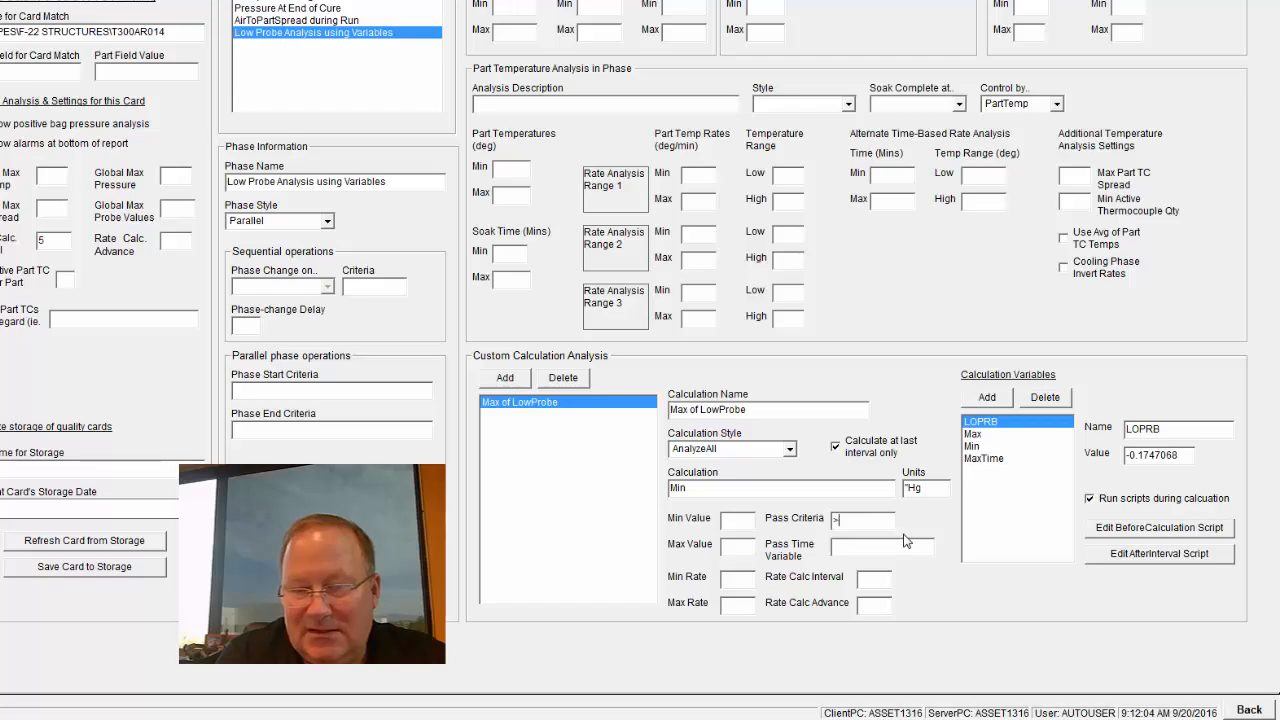
{"action": "type", "text": "<30"}
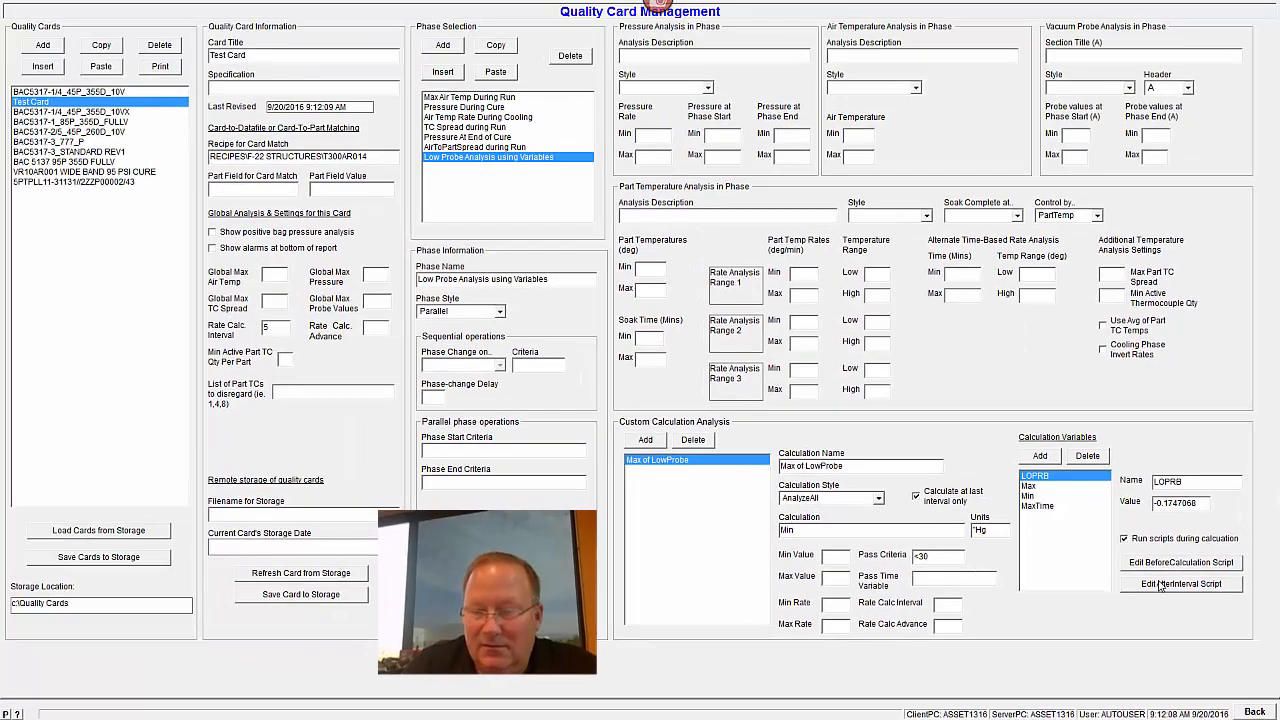
{"action": "left_click", "coordinate": [1254, 711]}
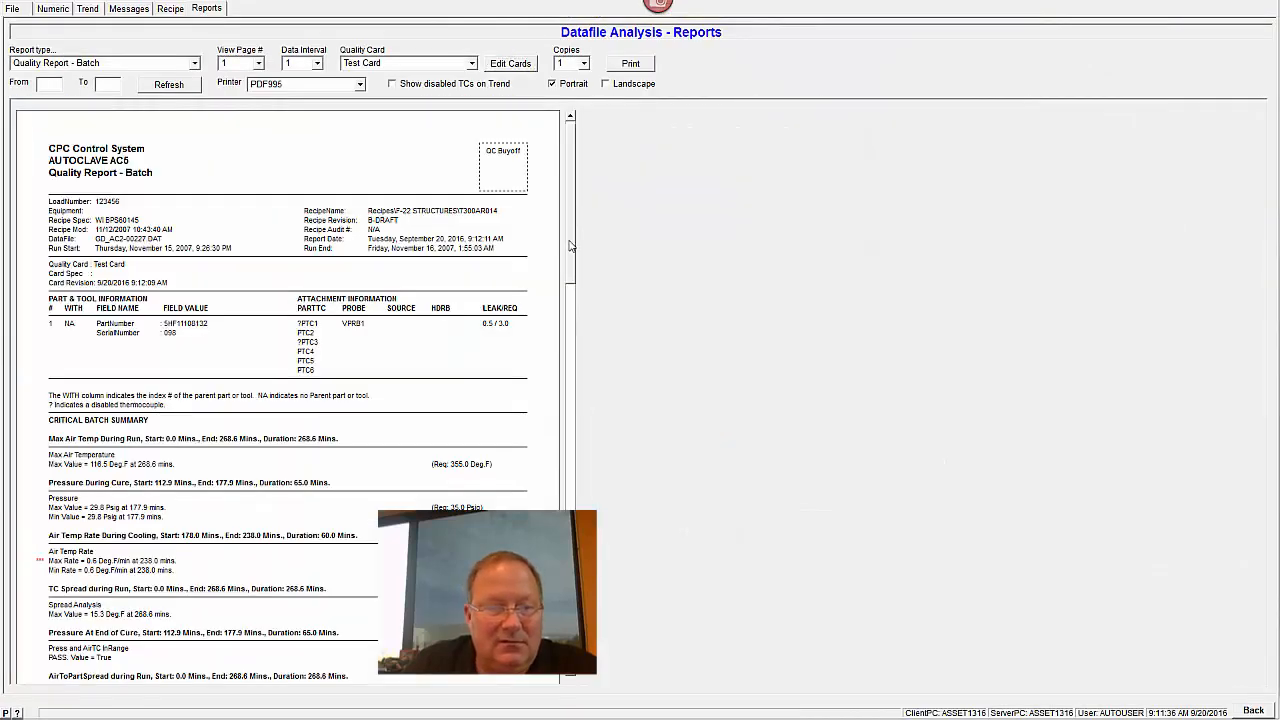
- Examine the low probe analysis result in the batch quality report, and reopen the Test Card in quality card editing
{"action": "left_click_drag", "start_coordinate": [575, 215], "coordinate": [574, 353]}
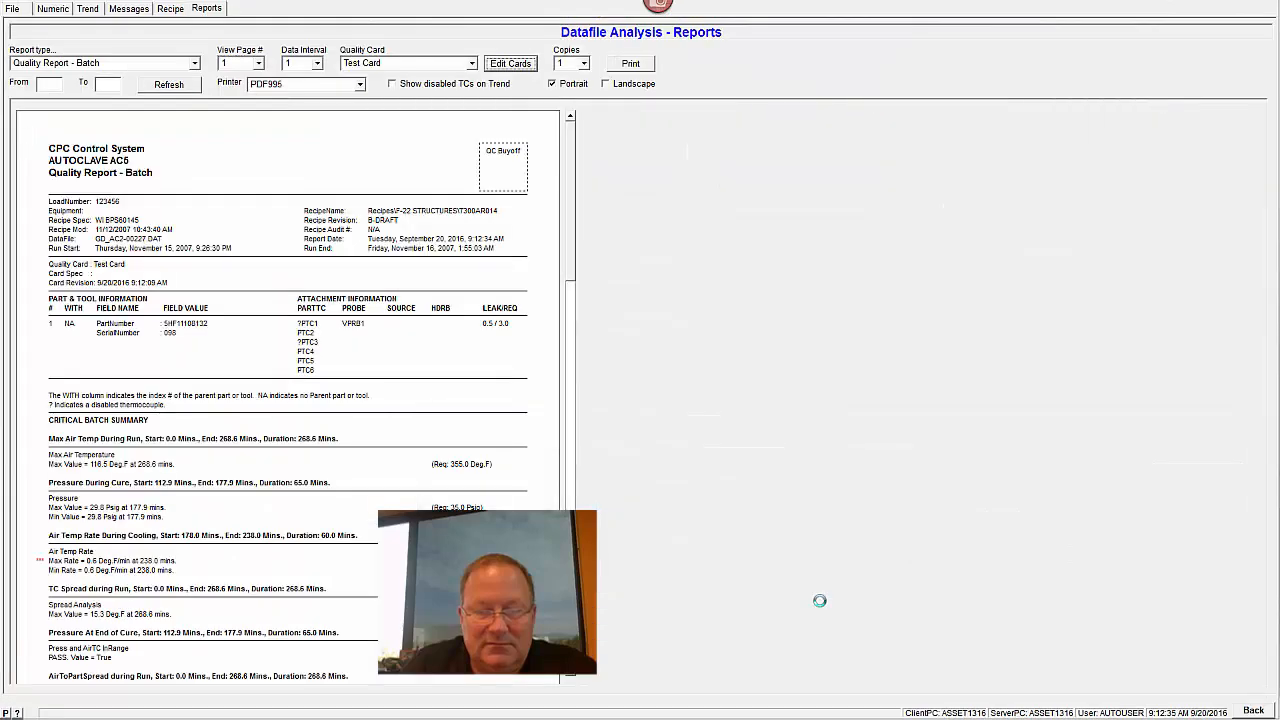
{"action": "left_click_drag", "start_coordinate": [571, 206], "coordinate": [576, 354]}
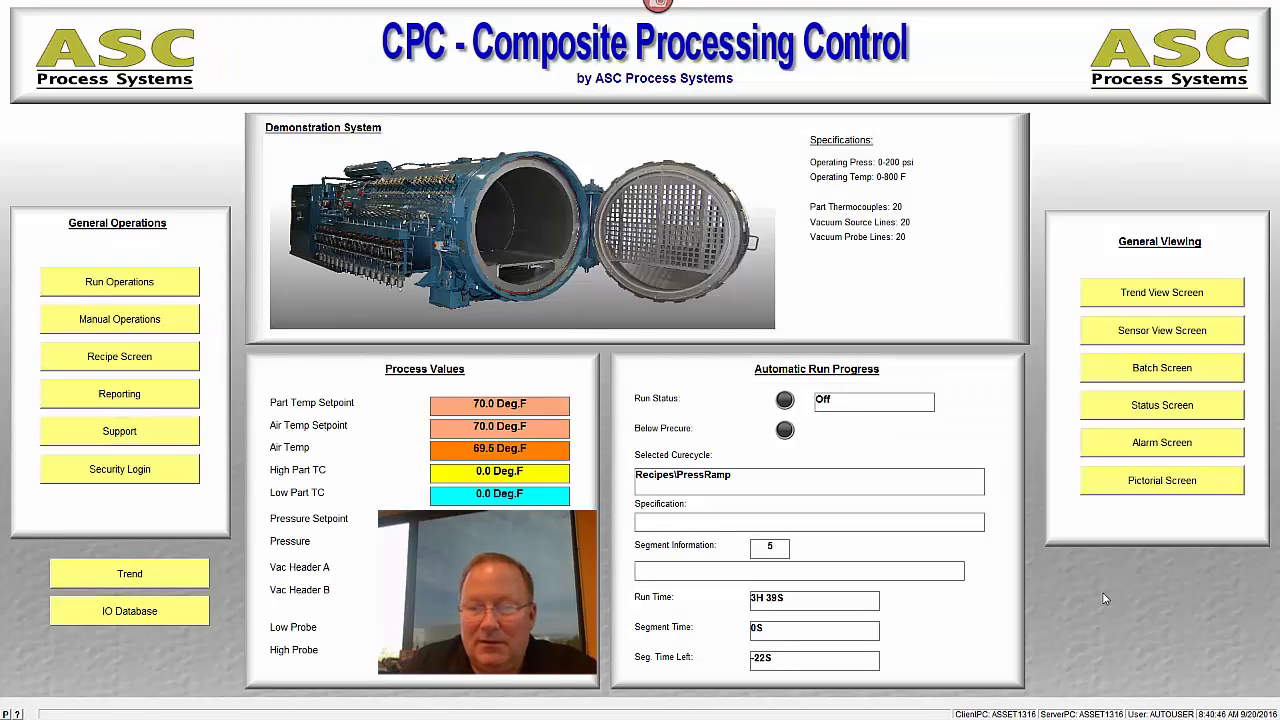
{"action": "left_click", "coordinate": [157, 395]}
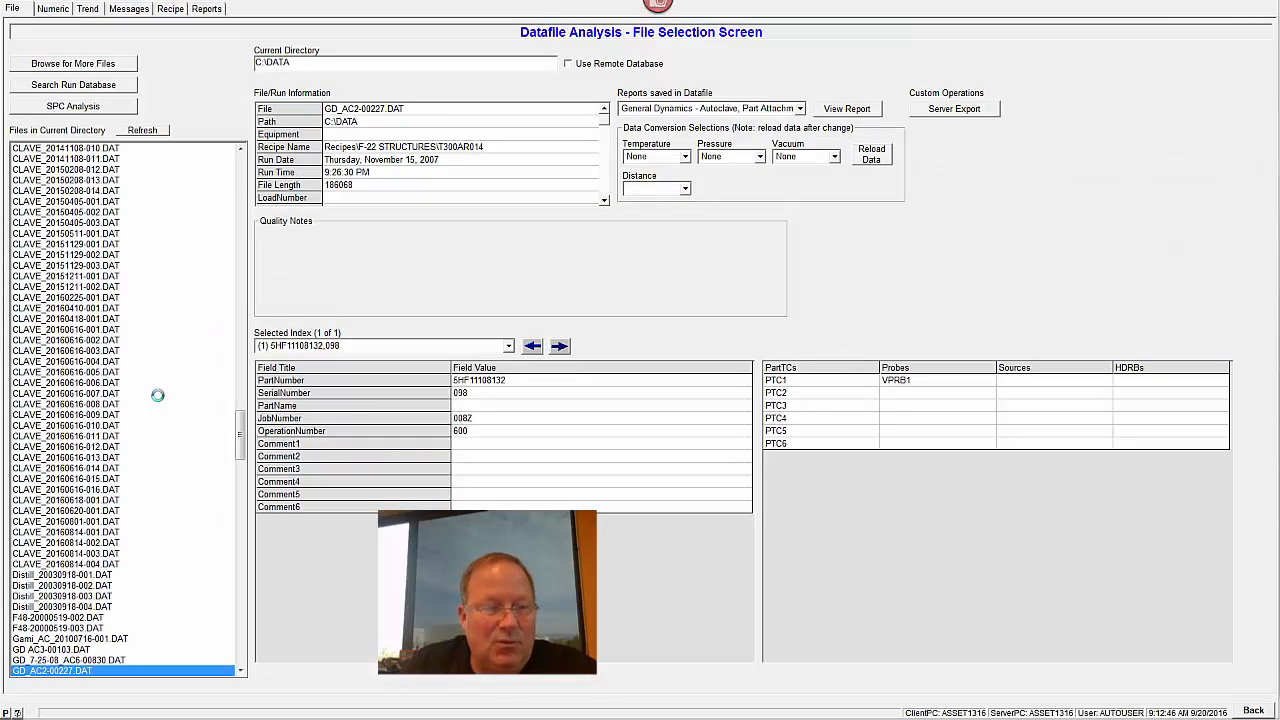
{"action": "left_click", "coordinate": [207, 9]}
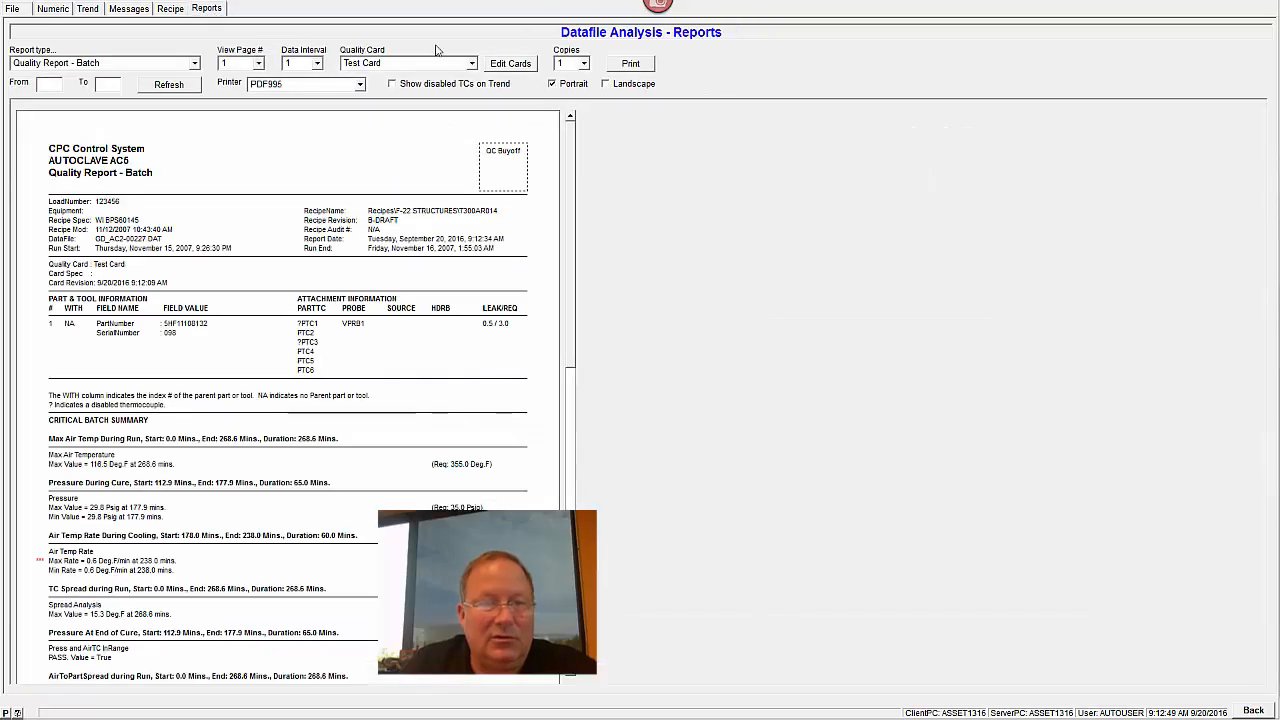
{"action": "left_click", "coordinate": [510, 63]}
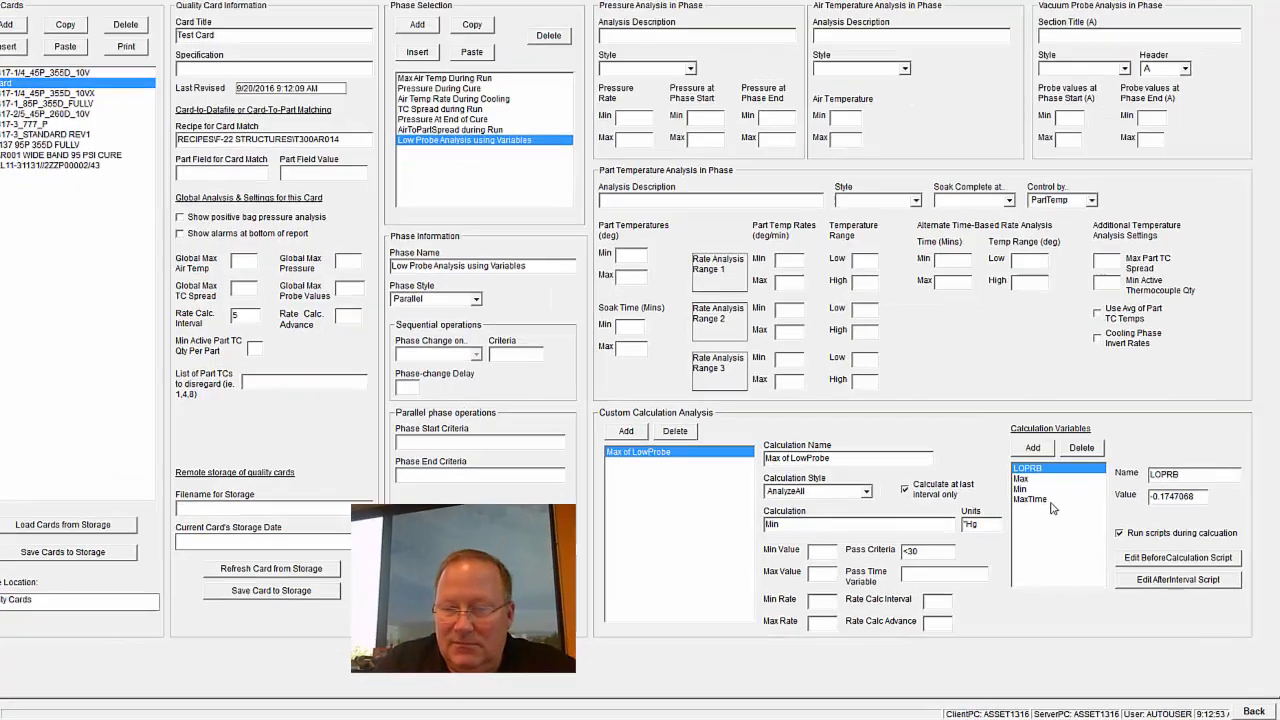
- Rename the MaxTime calculation variable of the Max of LowProbe calculation to Time
{"action": "left_click", "coordinate": [1040, 507]}
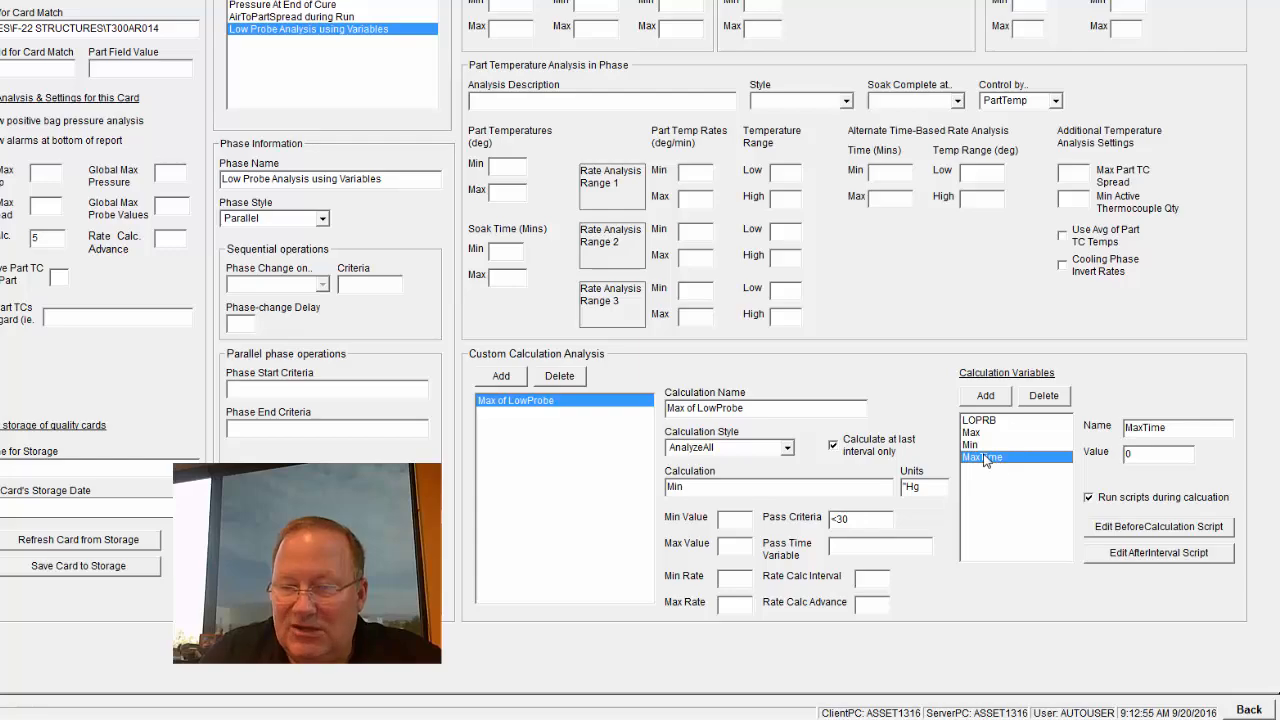
{"action": "left_click_drag", "start_coordinate": [1142, 428], "coordinate": [1066, 432]}
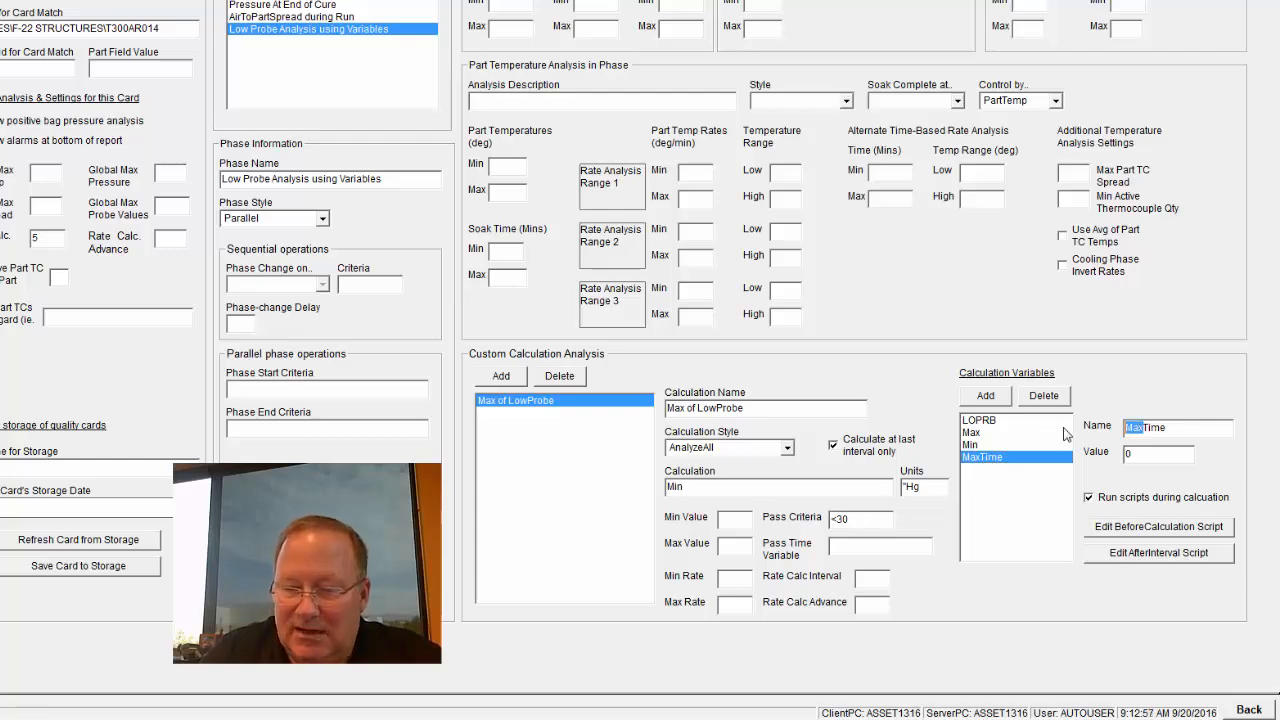
{"action": "key", "text": "BackSpace"}
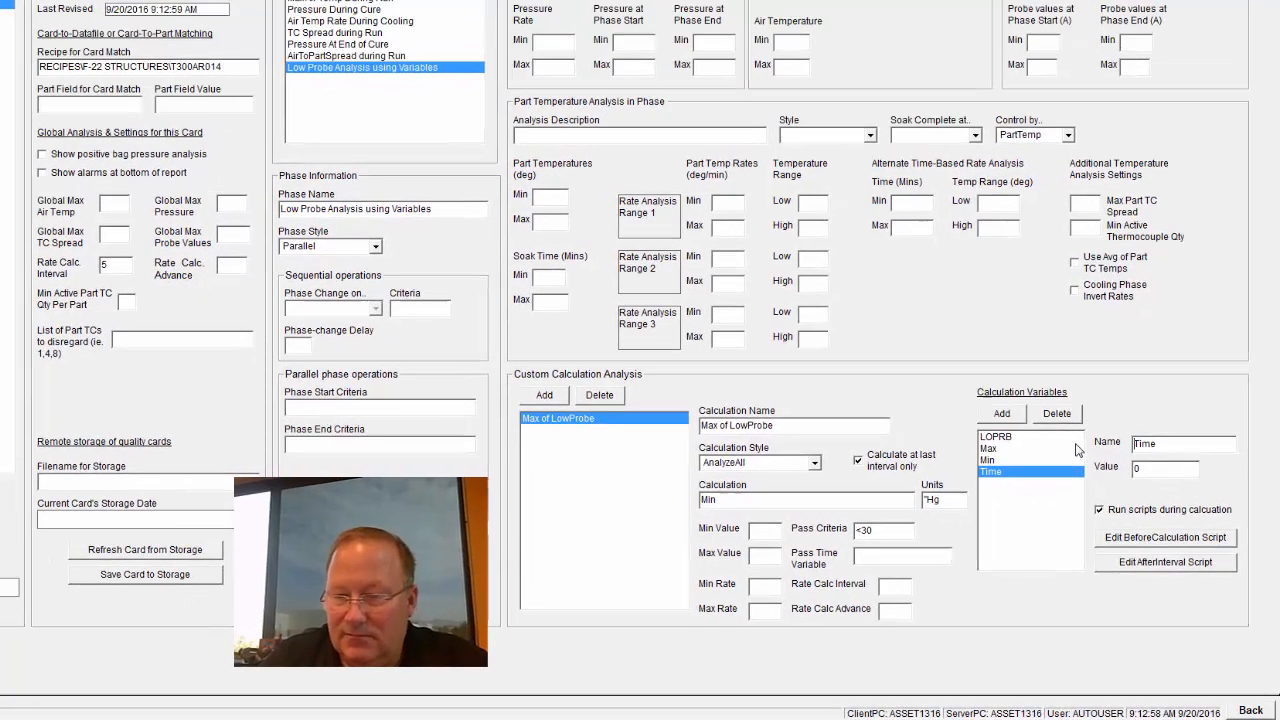
- Change Me.MaxTime to Me.Time in the BeforeCalculation script and keep the script changes
{"action": "left_click", "coordinate": [1165, 537]}
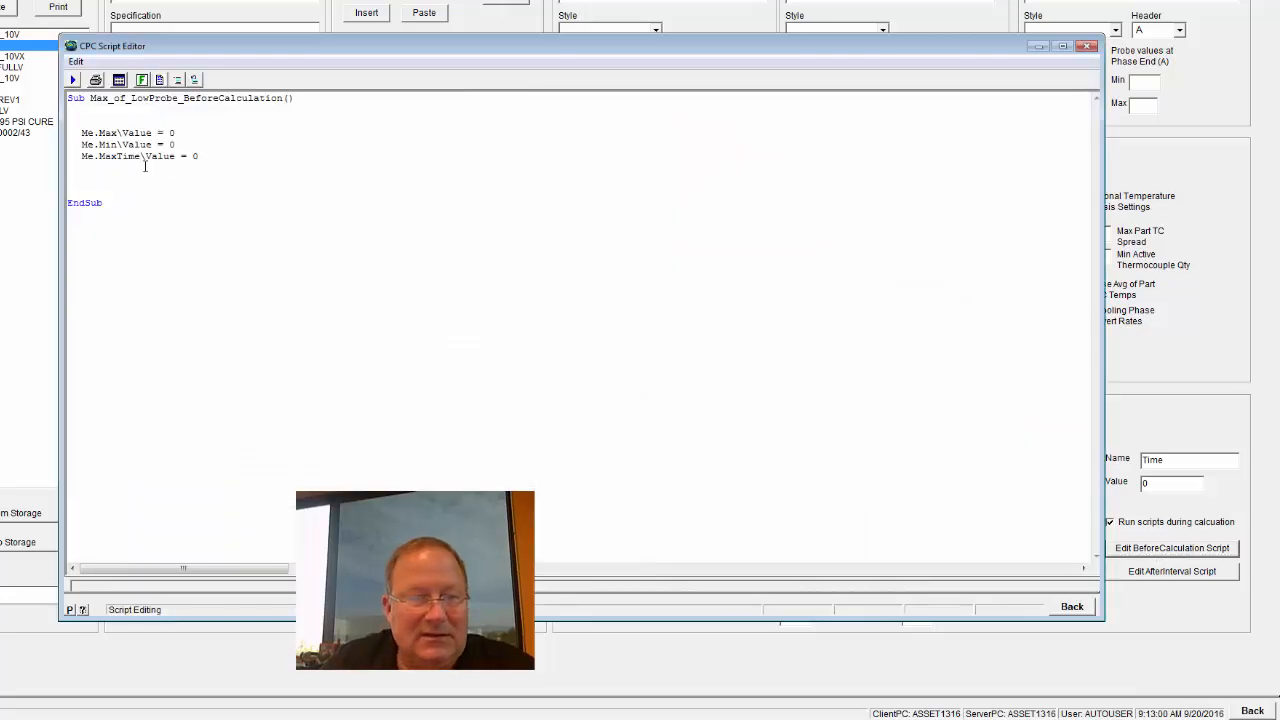
{"action": "left_click_drag", "start_coordinate": [107, 160], "coordinate": [120, 158]}
{"action": "key", "text": "Delete"}
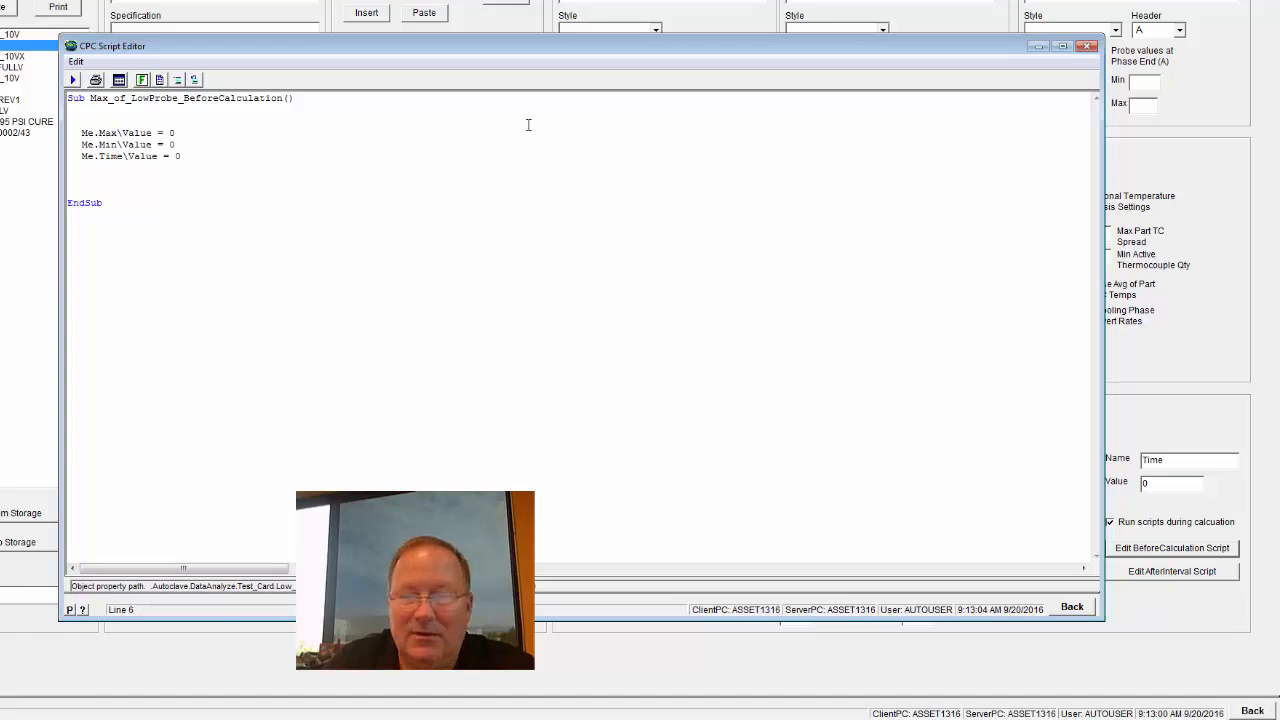
{"action": "left_click", "coordinate": [1087, 46]}
{"action": "left_click", "coordinate": [609, 364]}
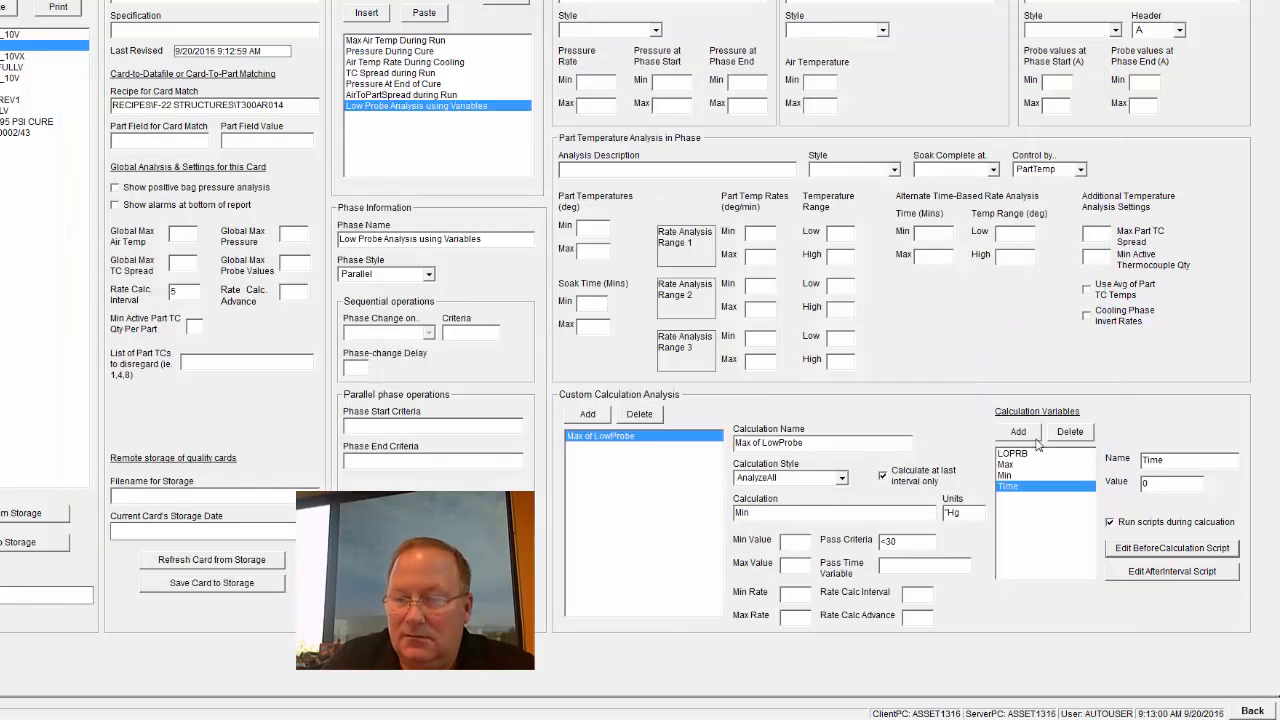
- Delete the MaxTime assignment line from the maximum block of the AfterInterval script
{"action": "left_click", "coordinate": [1171, 571]}
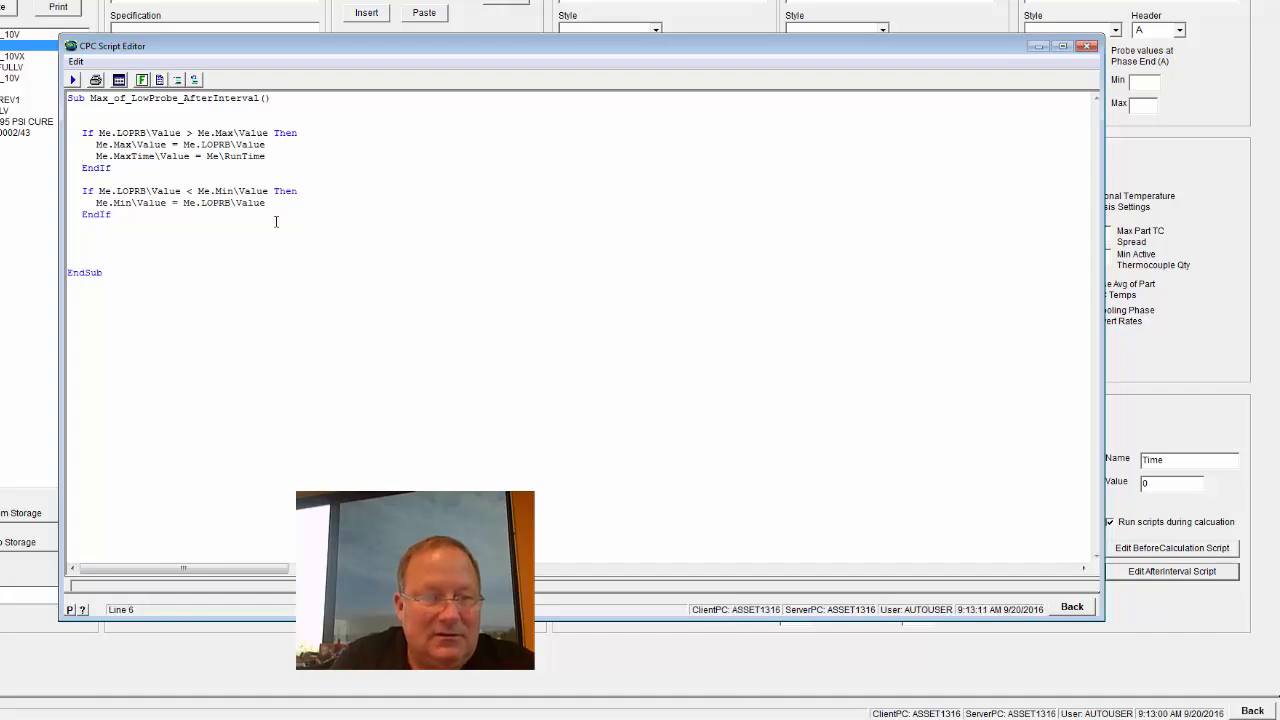
{"action": "key", "text": "shift+Down"}
{"action": "key", "text": "Delete"}
{"action": "key", "text": "Down"}
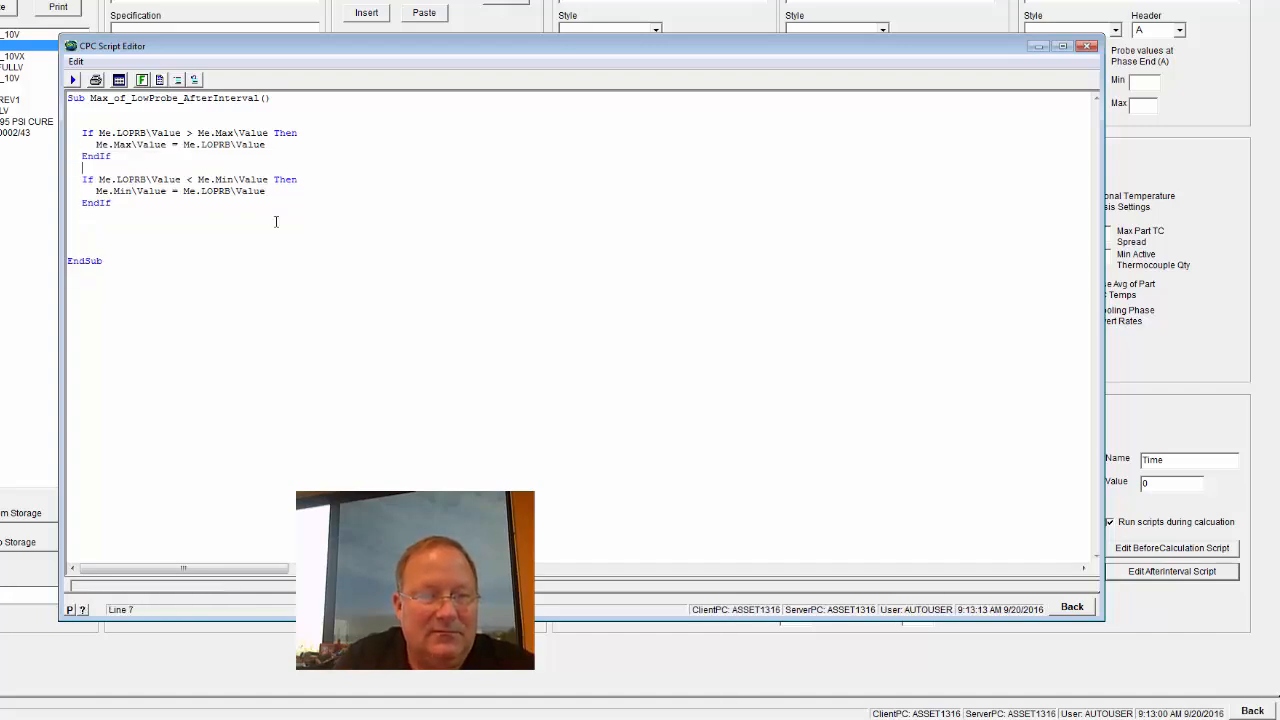
- Add the line Me.Time\Value = Me\RunTime to the minimum block of the AfterInterval script and keep the changes
{"action": "key", "text": "Down"}
{"action": "key", "text": "Down"}
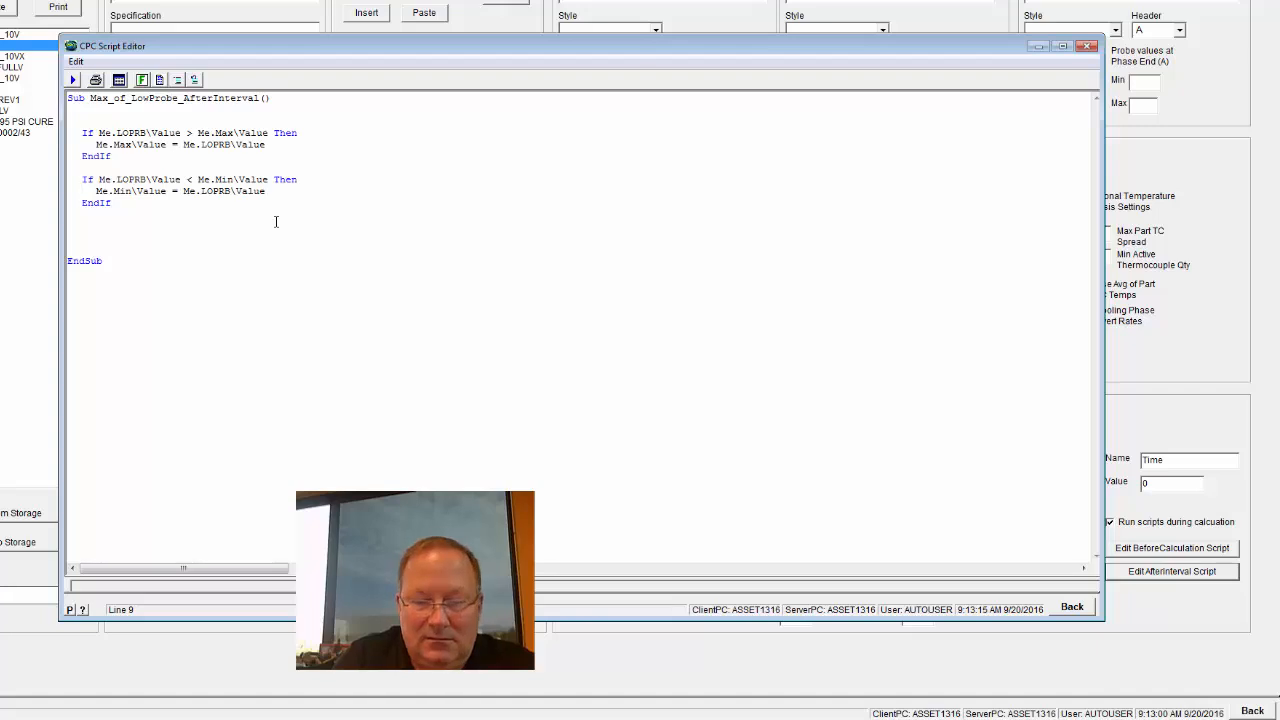
{"action": "key", "text": "End"}
{"action": "key", "text": "Return"}
{"action": "type", "text": "Me.m"}
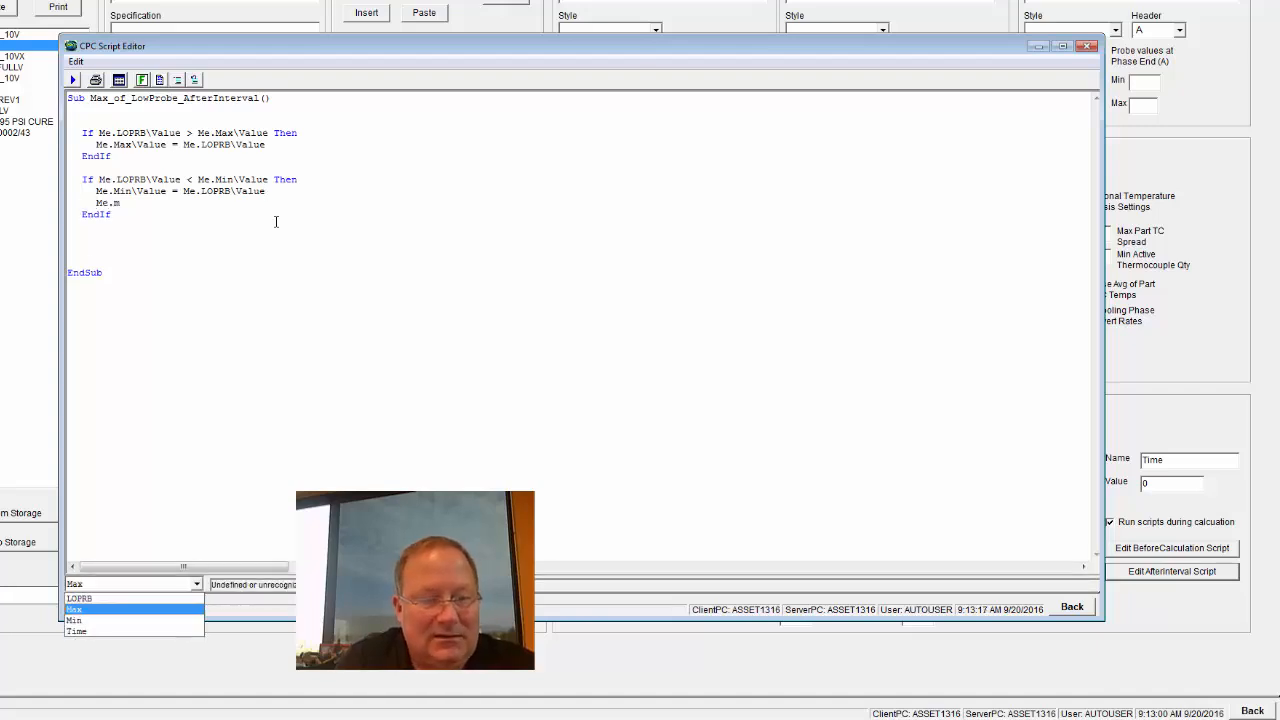
{"action": "key", "text": "BackSpace"}
{"action": "type", "text": "time\\Value = "}
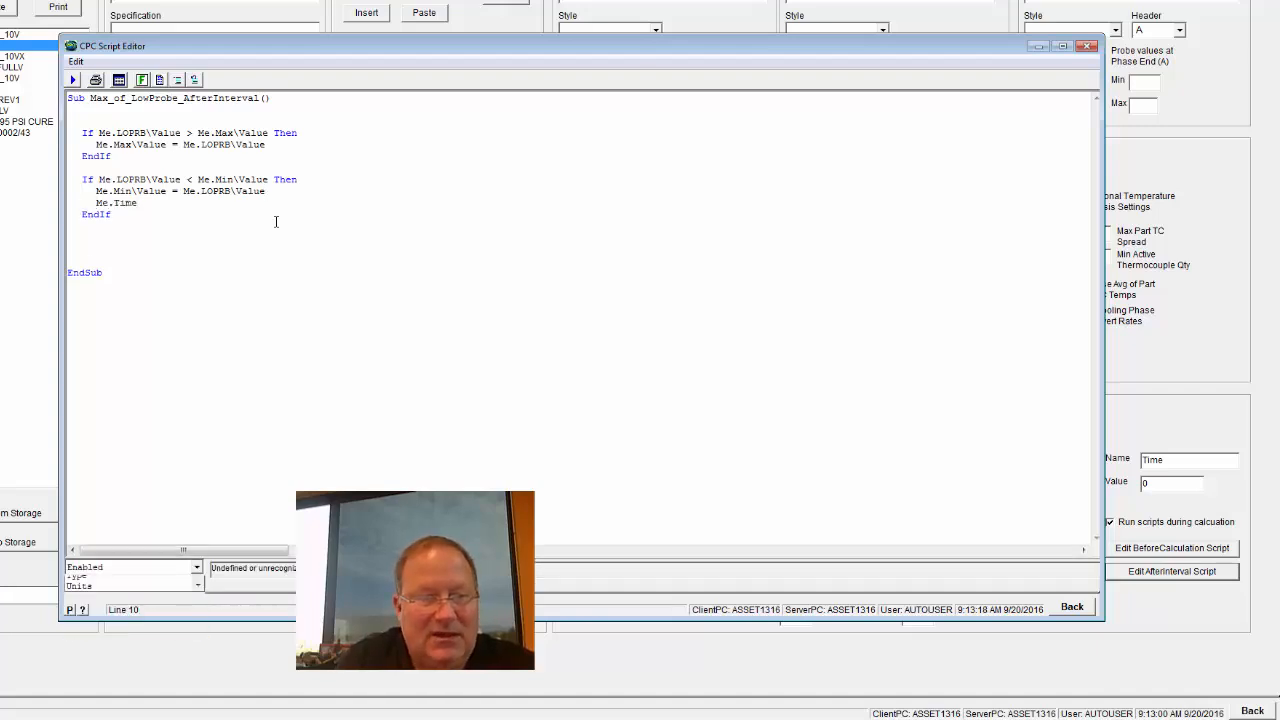
{"action": "type", "text": "Me"}
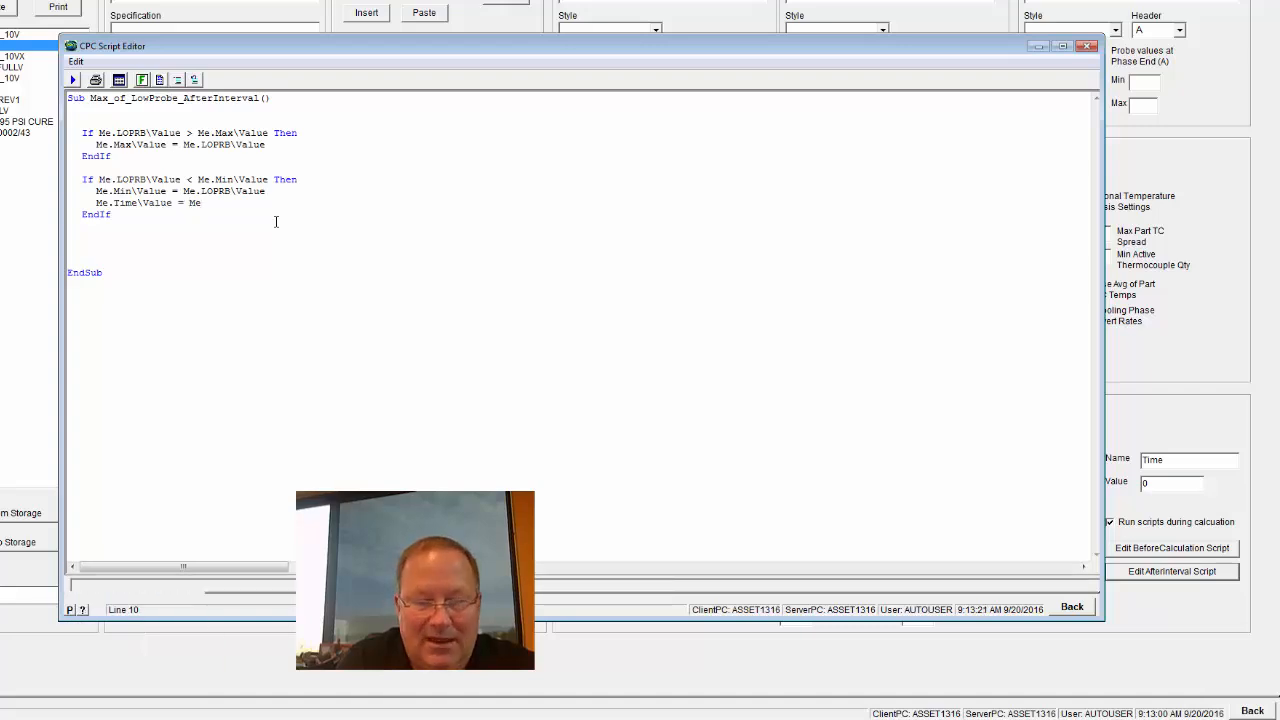
{"action": "type", "text": "\run"}
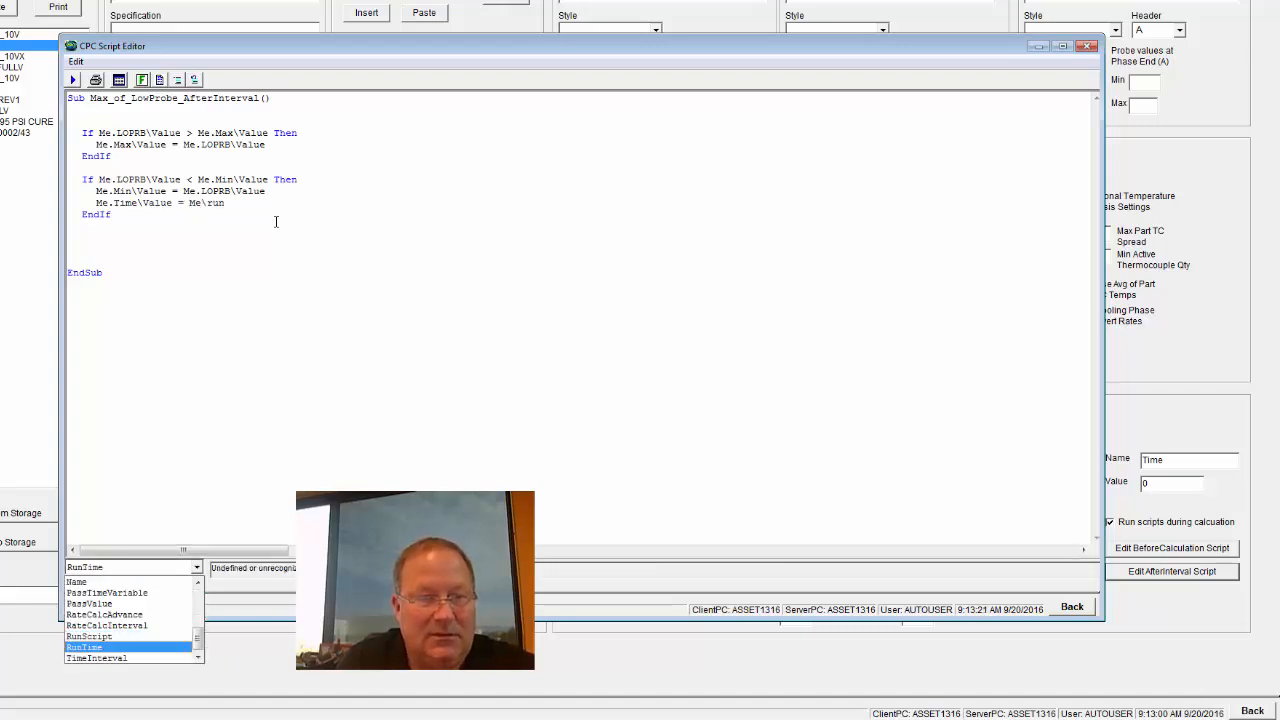
{"action": "key", "text": "Return"}
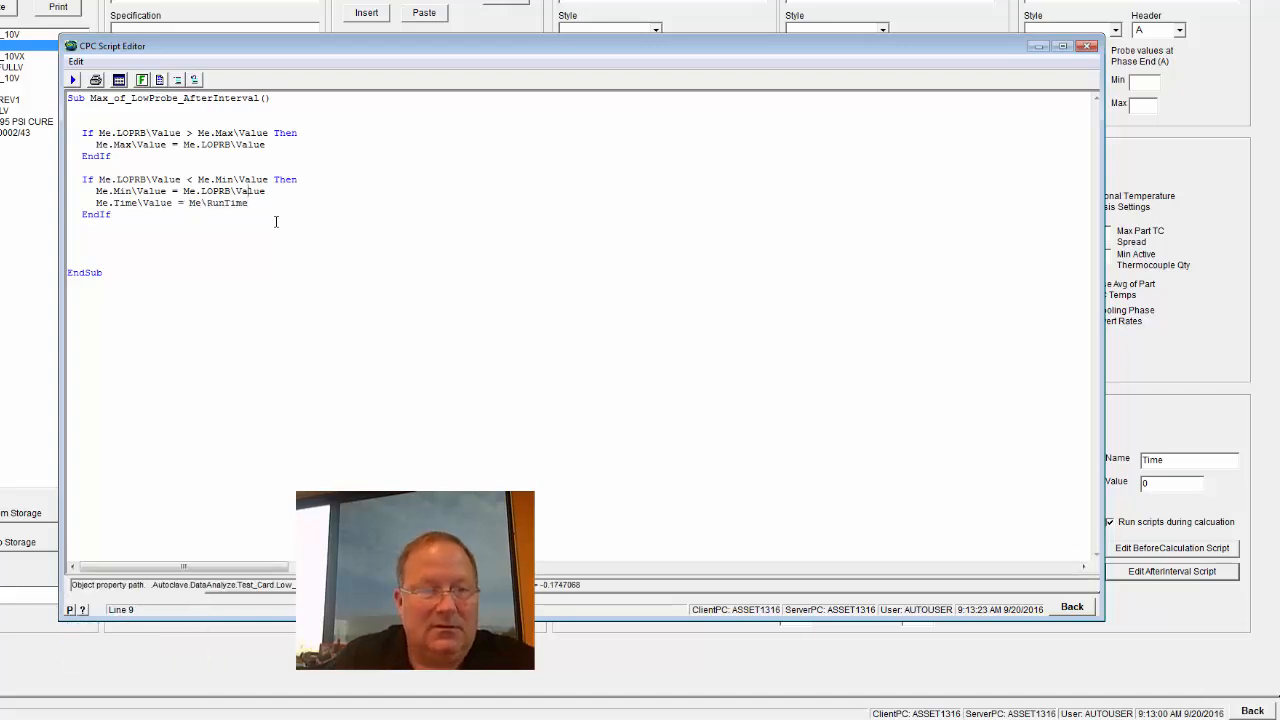
{"action": "left_click", "coordinate": [1086, 46]}
{"action": "left_click", "coordinate": [610, 364]}
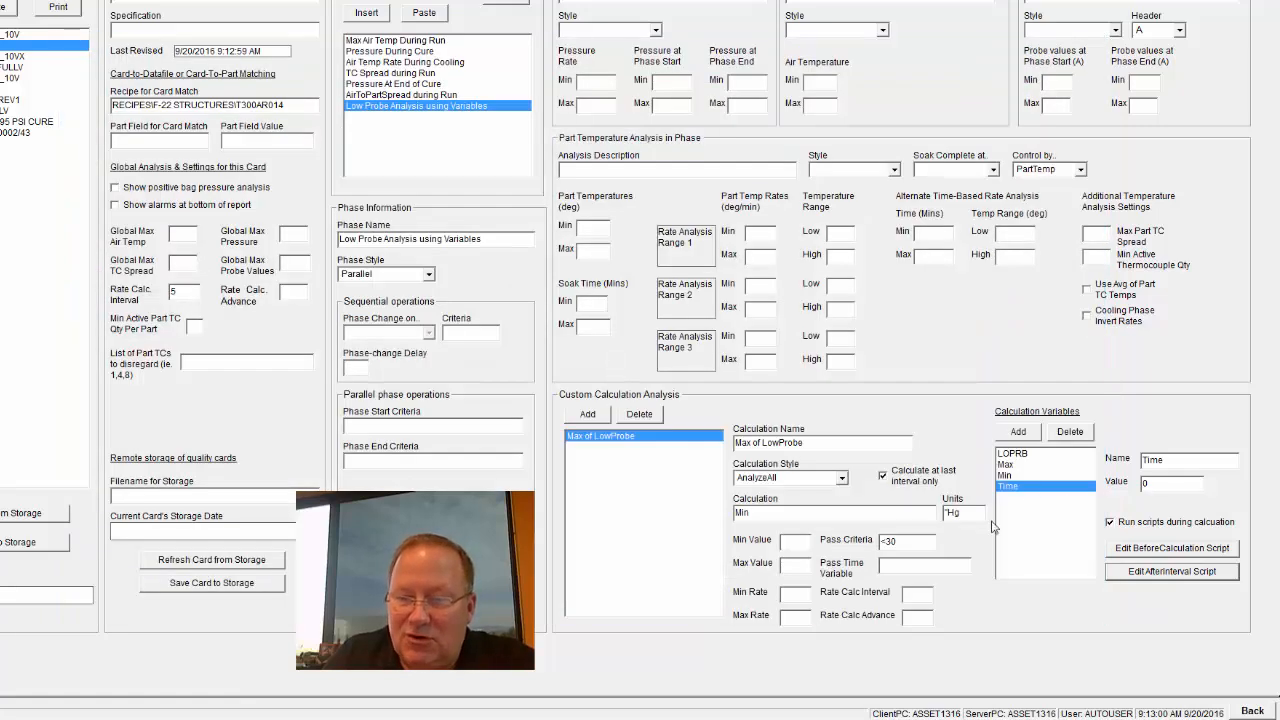
- Set the calculation's pass time variable to Time and examine the low probe result in the batch quality report
{"action": "left_click", "coordinate": [1017, 476]}
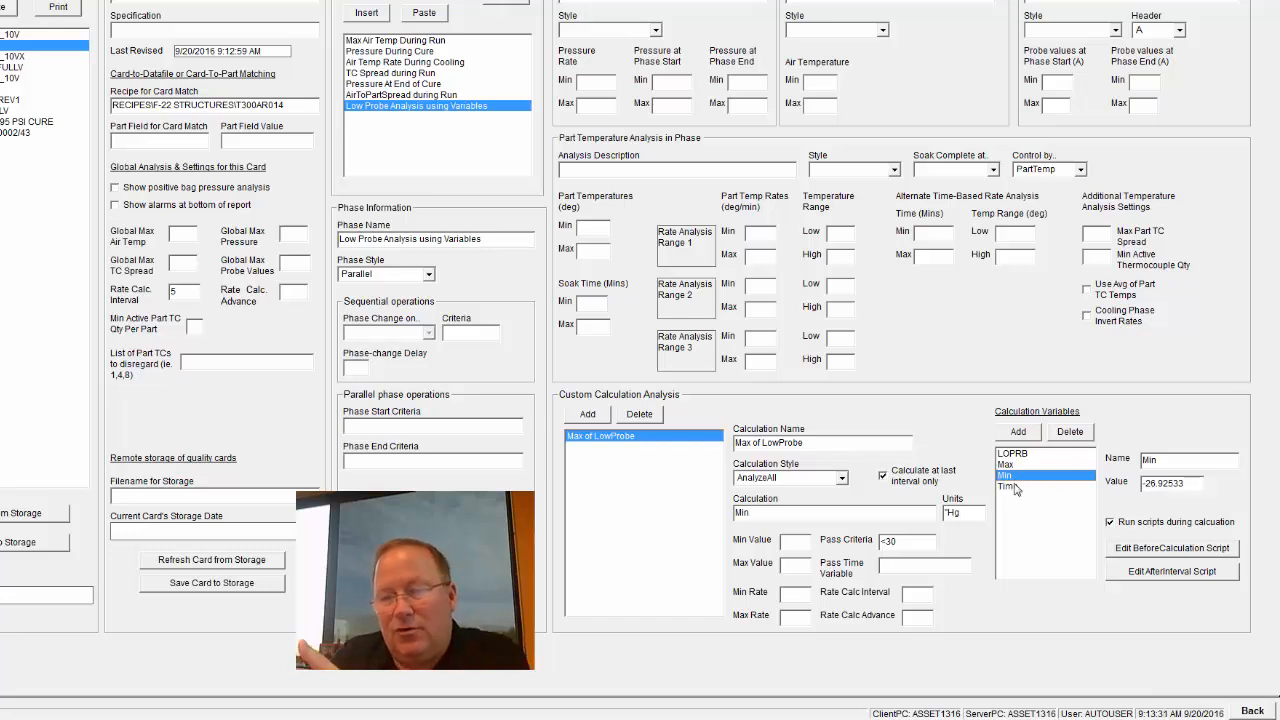
{"action": "left_click", "coordinate": [1017, 487]}
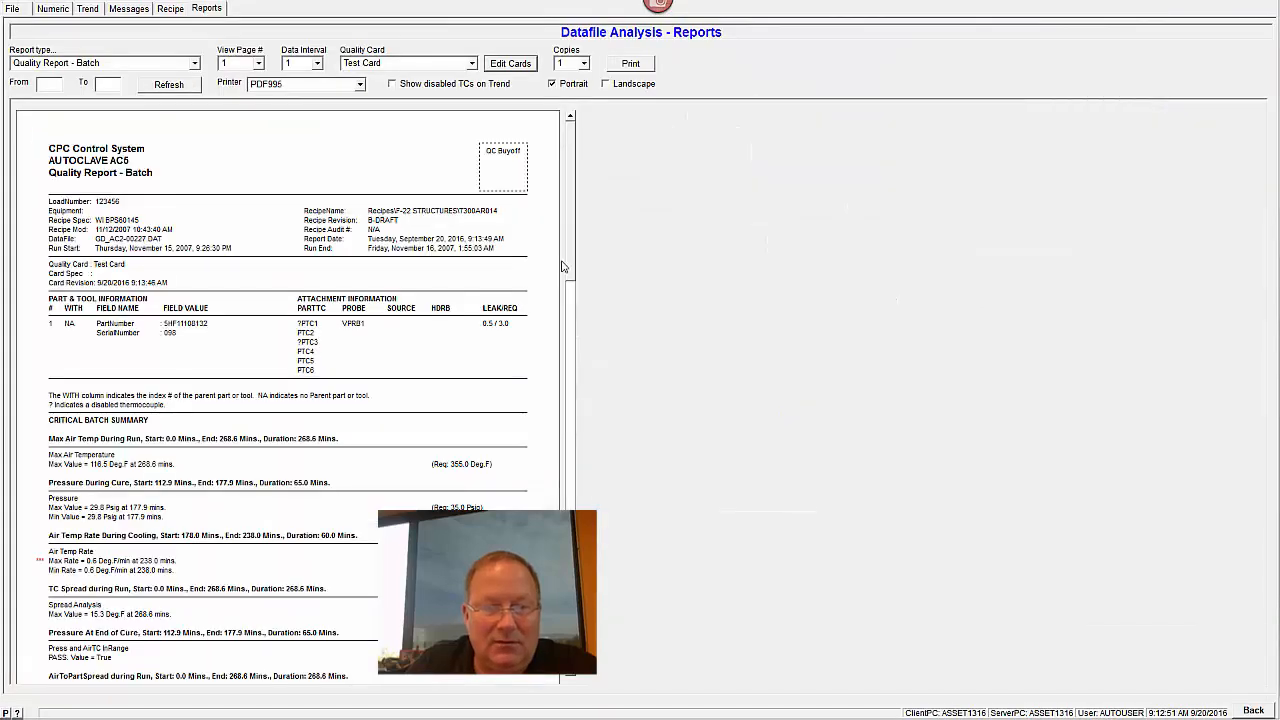
{"action": "scroll", "coordinate": [563, 267], "scroll_direction": "down", "scroll_amount": 10}
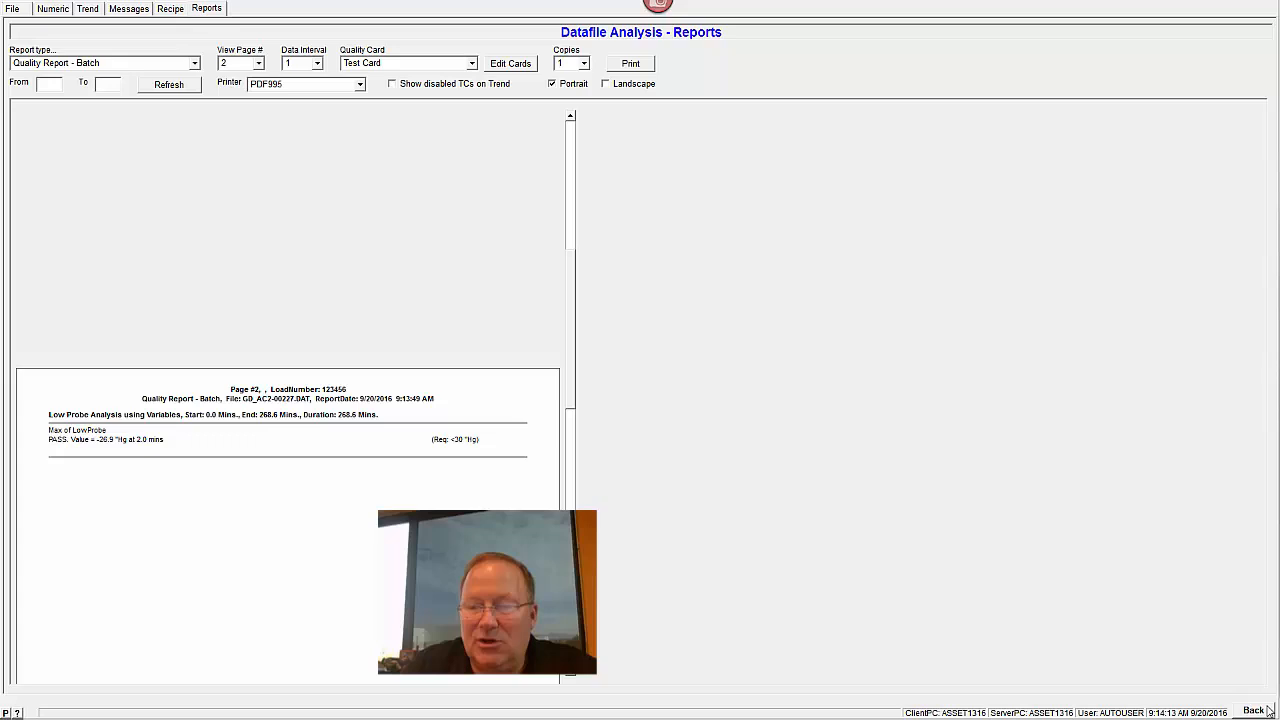
- Reload the reporting screen with the batch quality report and open the Test Card for editing again
{"action": "left_click", "coordinate": [1265, 709]}
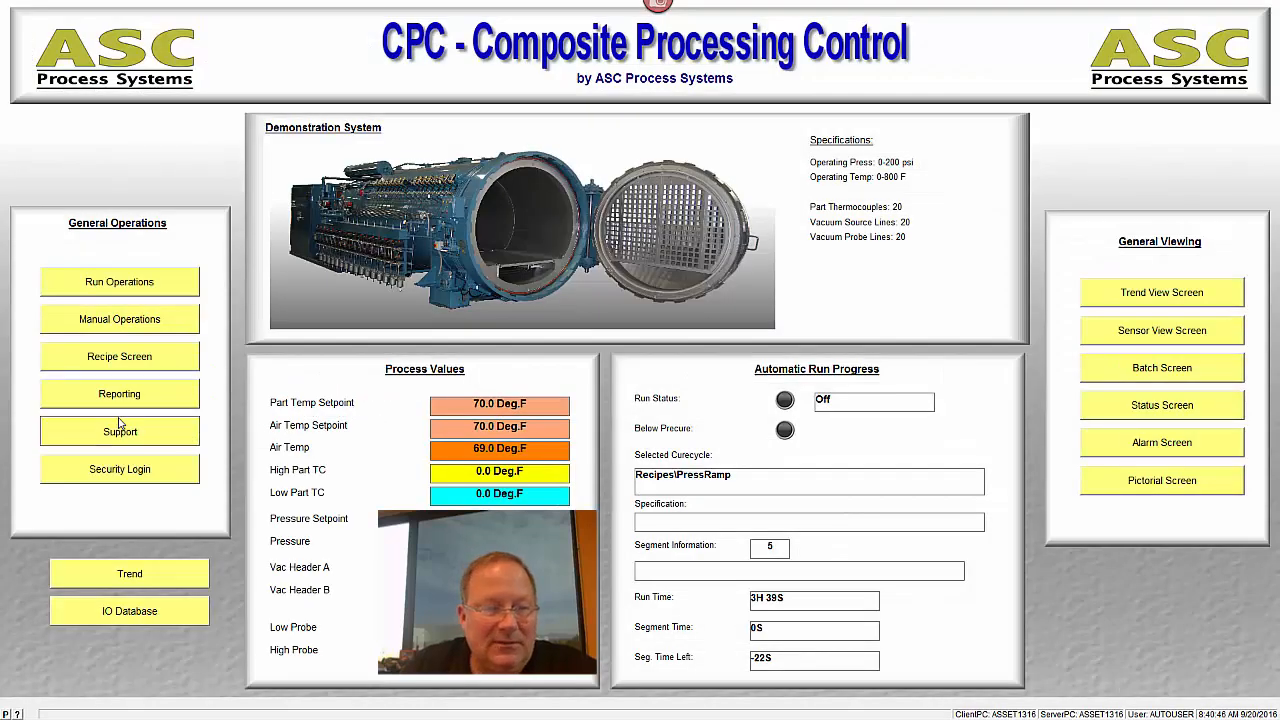
{"action": "left_click", "coordinate": [119, 394]}
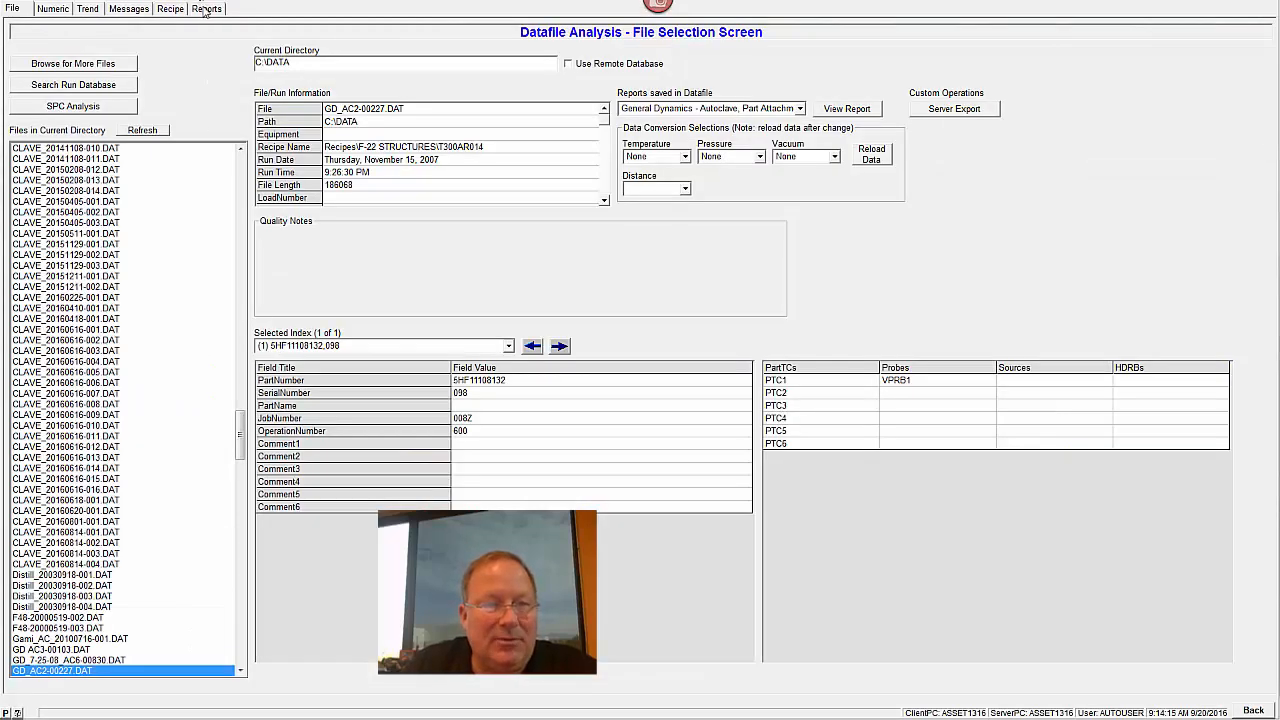
{"action": "left_click", "coordinate": [205, 9]}
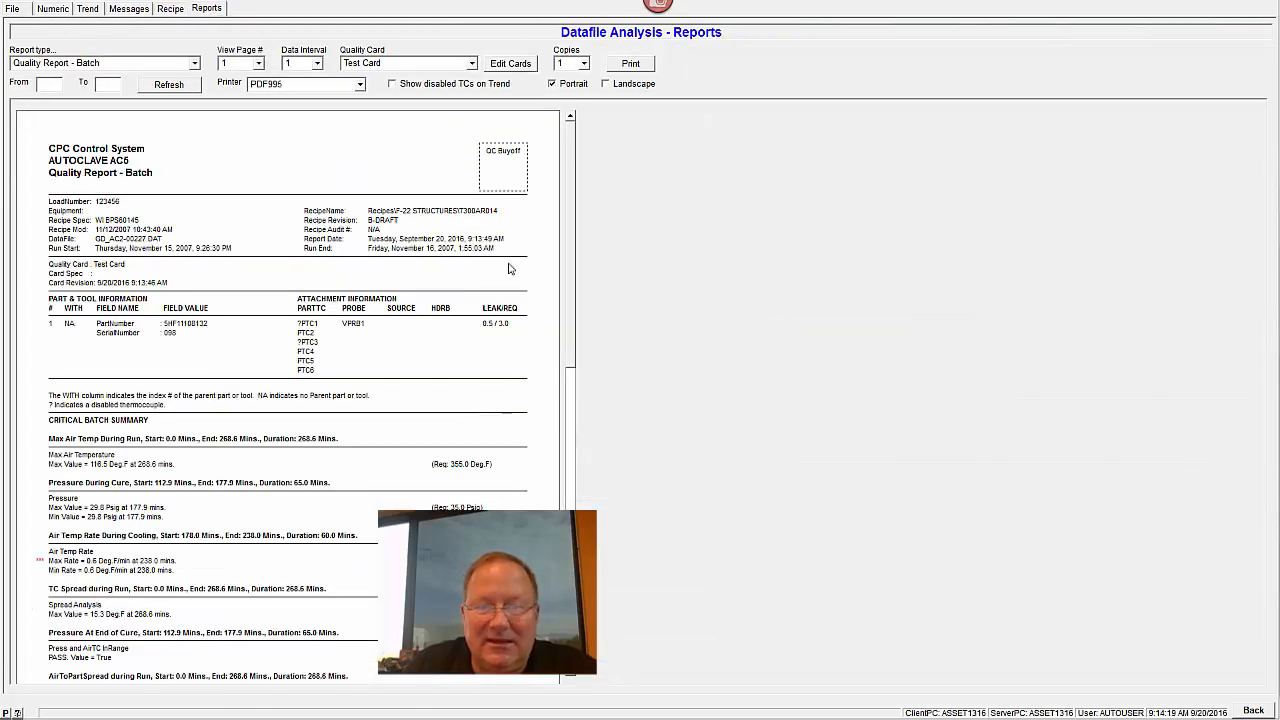
{"action": "left_click", "coordinate": [524, 63]}
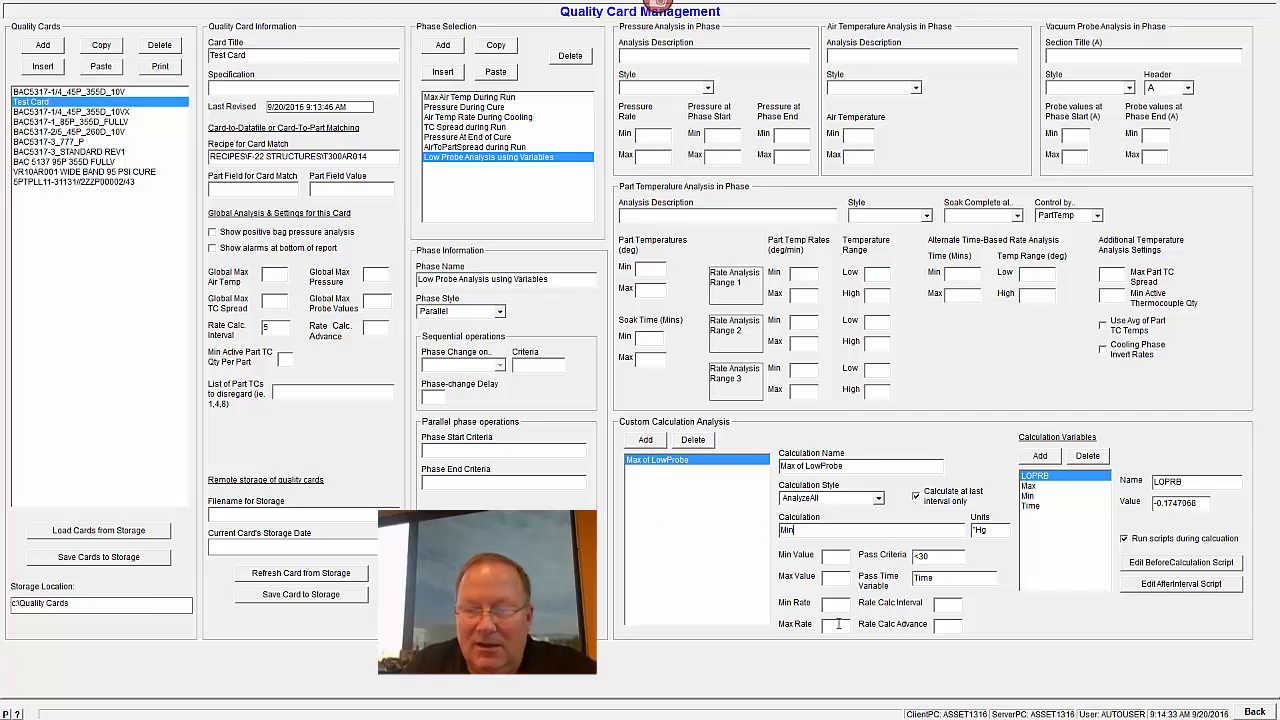
- Review the stored values of the LOPRB, Max, Min and Time calculation variables and the pass time variable setting
{"action": "left_click", "coordinate": [1045, 486]}
{"action": "left_click", "coordinate": [1038, 497]}
{"action": "left_click", "coordinate": [1045, 476]}
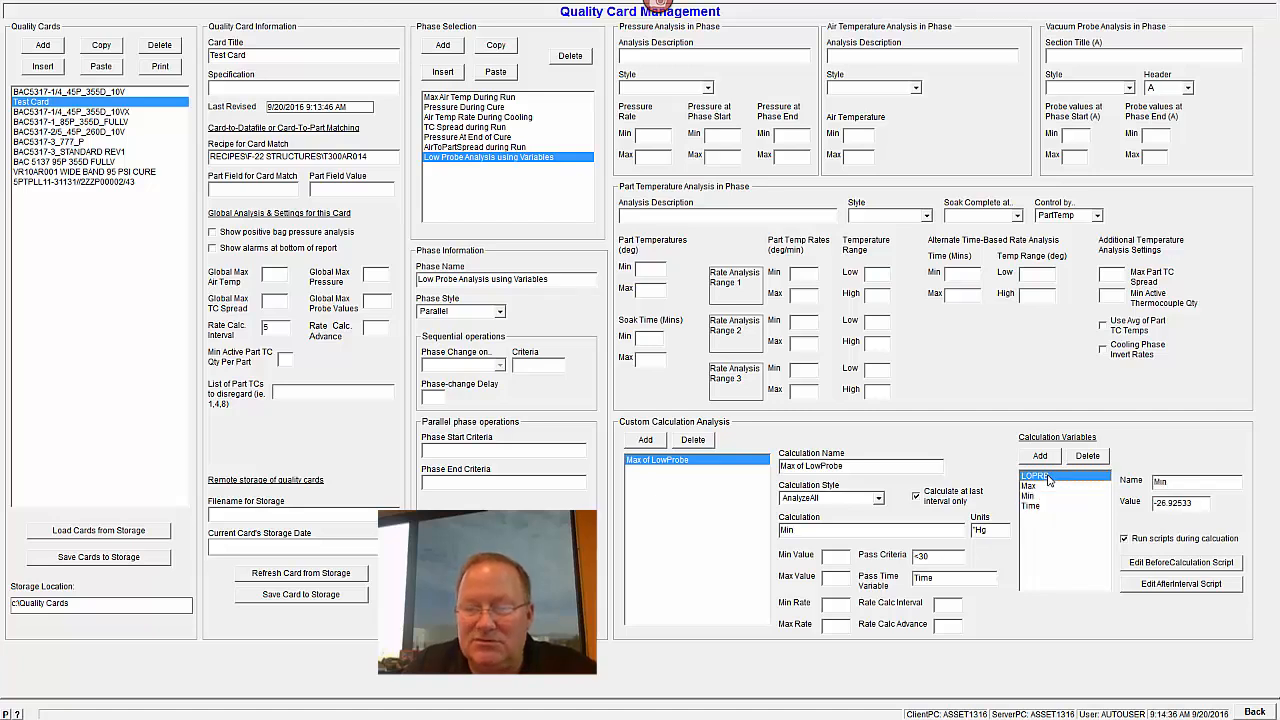
{"action": "left_click", "coordinate": [1044, 486]}
{"action": "left_click", "coordinate": [1041, 496]}
{"action": "left_click", "coordinate": [1043, 486]}
{"action": "left_click", "coordinate": [1045, 476]}
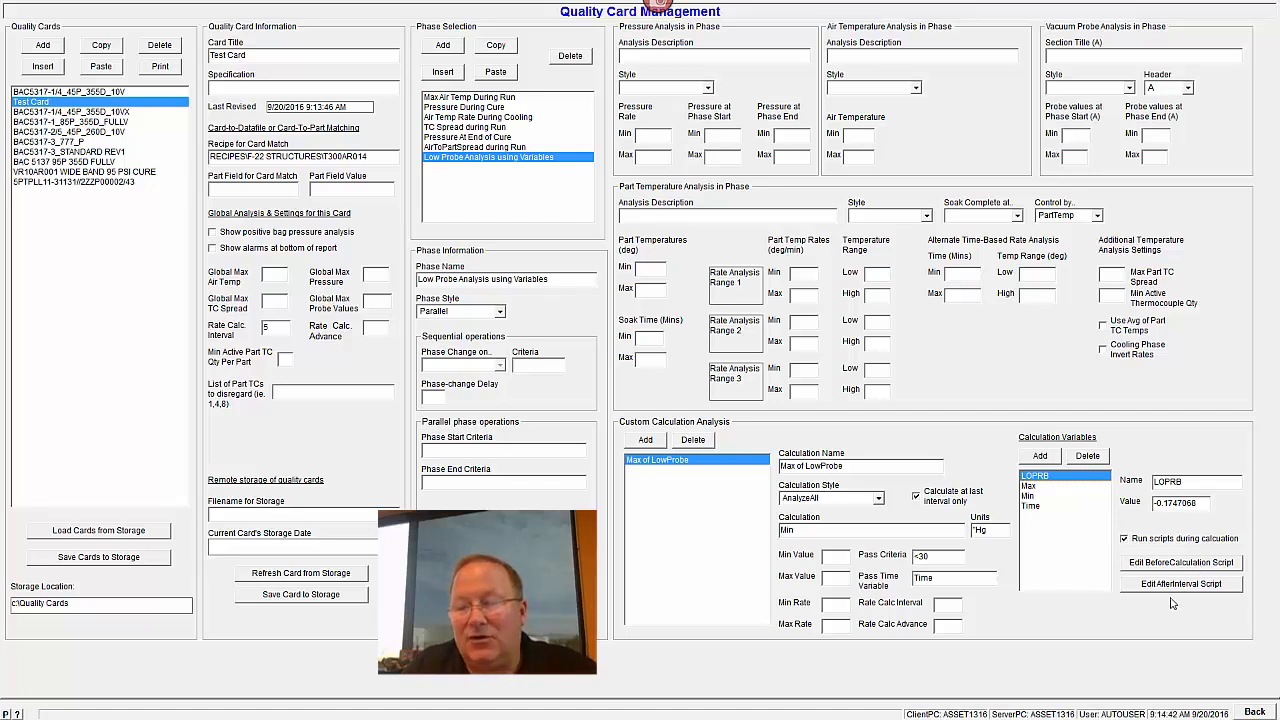
{"action": "left_click", "coordinate": [1040, 506]}
{"action": "left_click", "coordinate": [1041, 497]}
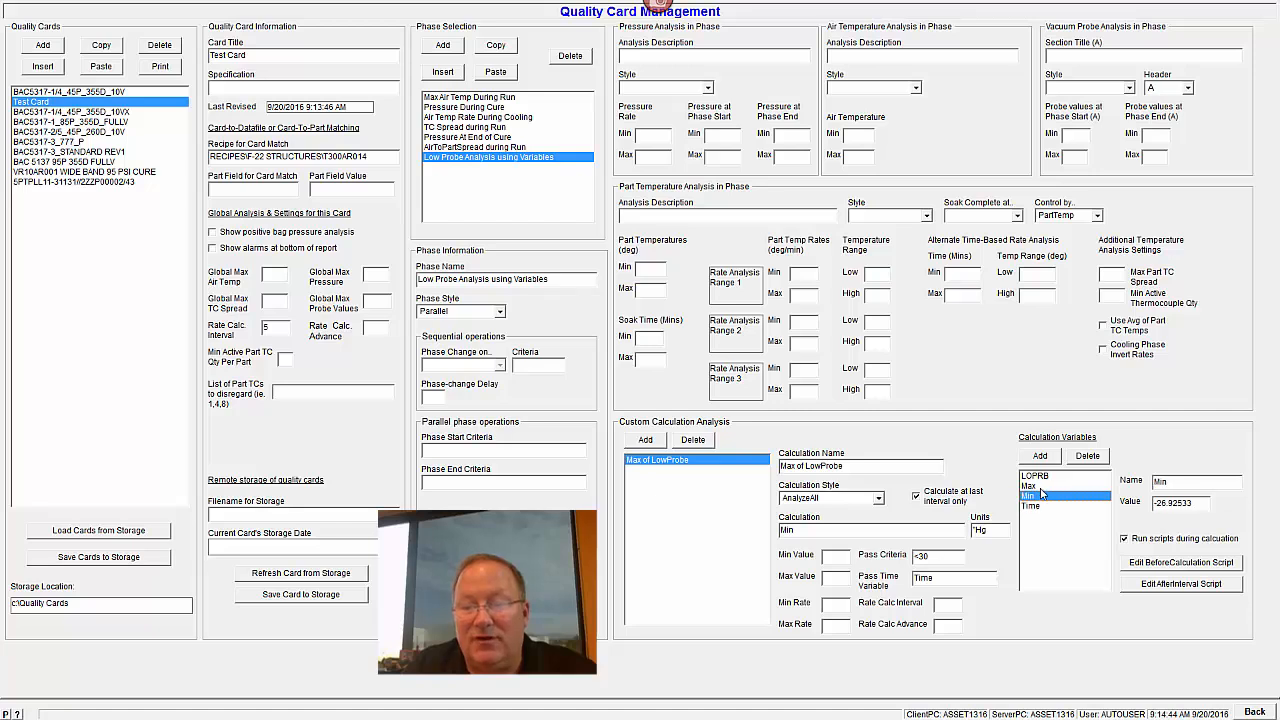
{"action": "left_click", "coordinate": [1042, 487]}
{"action": "left_click", "coordinate": [1041, 496]}
{"action": "left_click", "coordinate": [1039, 507]}
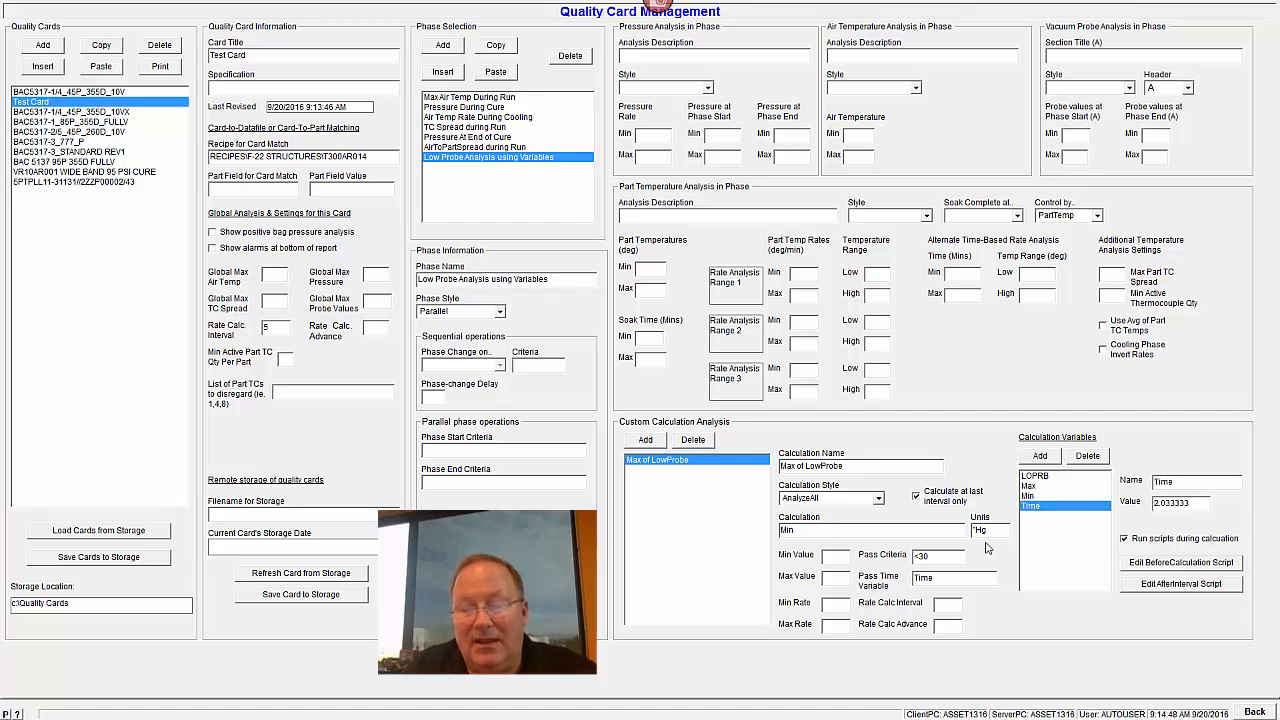
{"action": "left_click", "coordinate": [953, 577]}
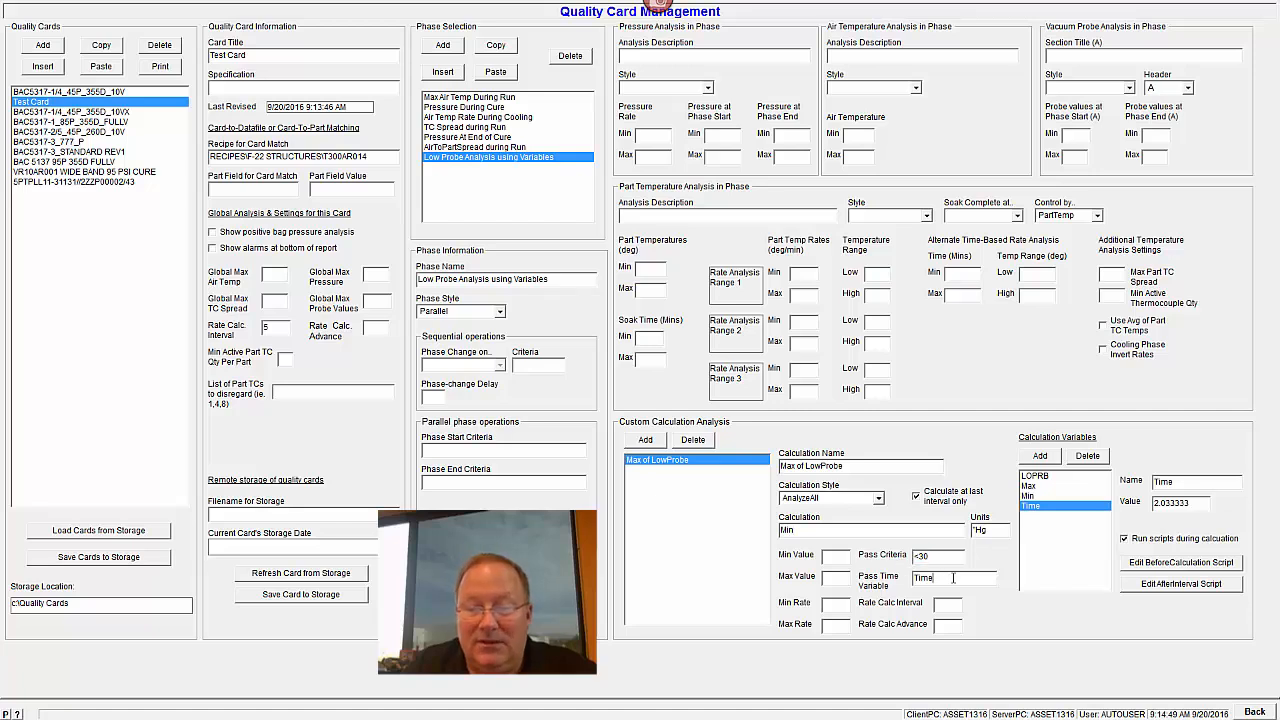